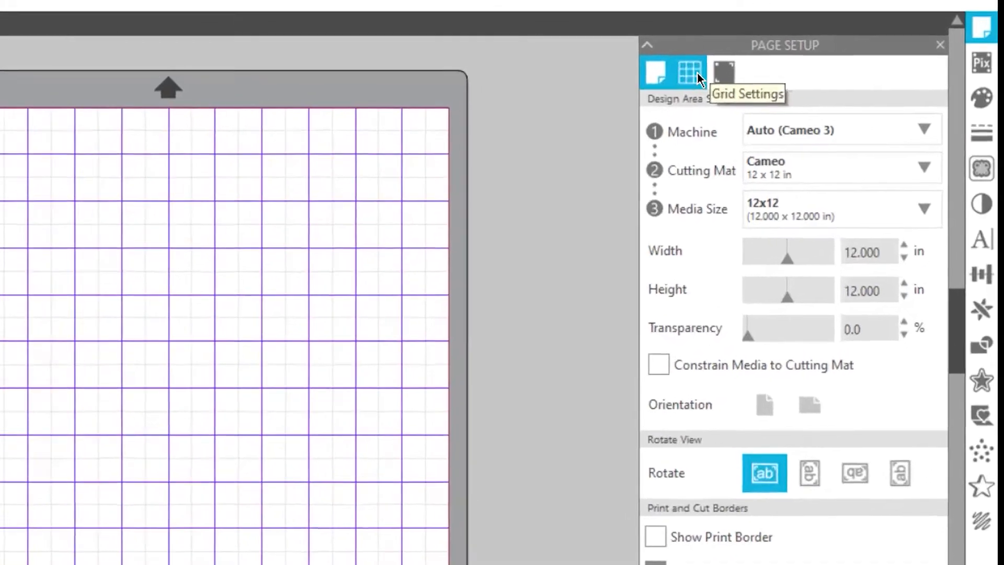
Hide the grid on the design page
{"action": "left_click", "coordinate": [724, 69]}
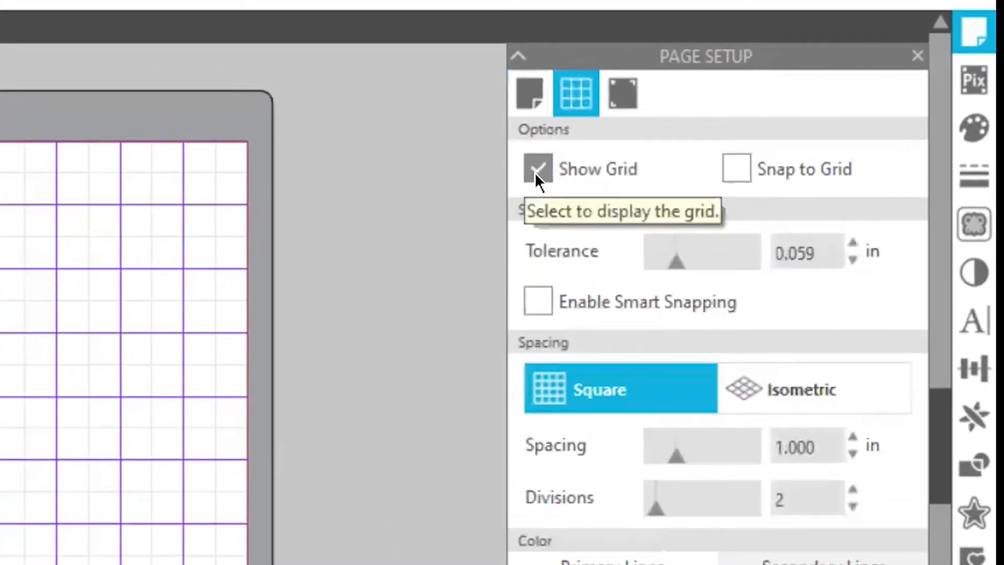
{"action": "left_click", "coordinate": [536, 168]}
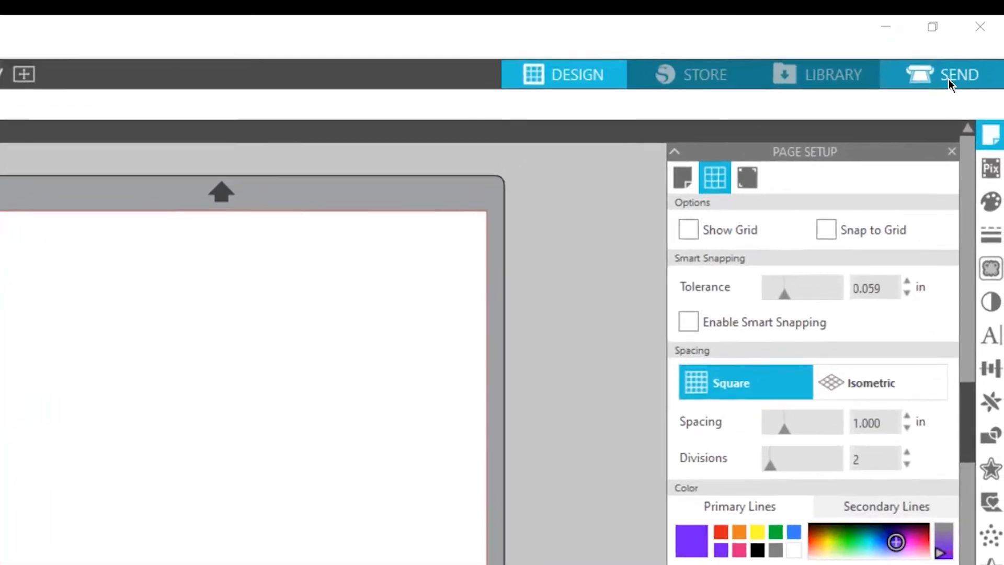
Set Carriage 1 to the Sketch action with the Pen as its tool in the send settings
{"action": "left_click", "coordinate": [949, 79]}
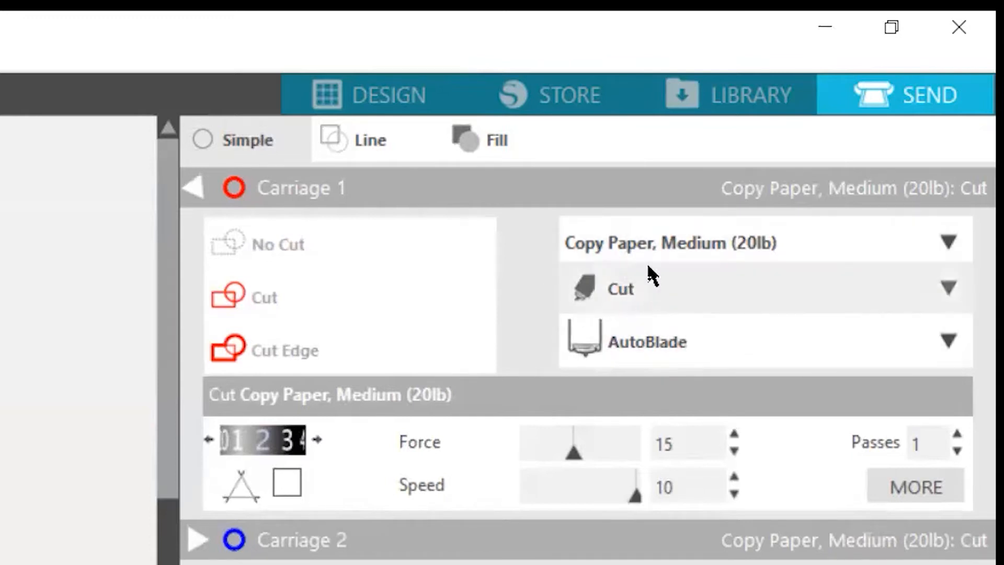
{"action": "left_click", "coordinate": [949, 286]}
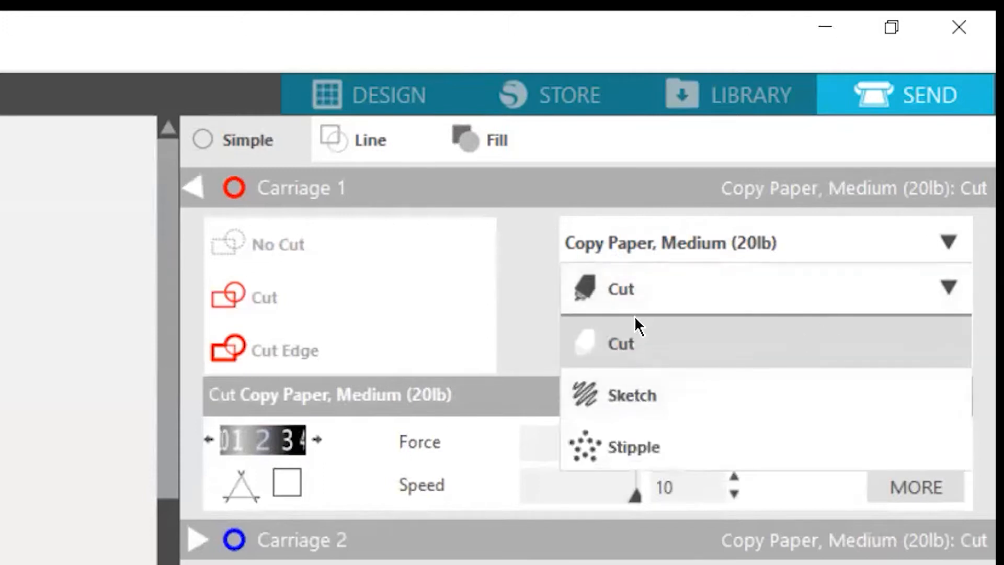
{"action": "left_click", "coordinate": [626, 393]}
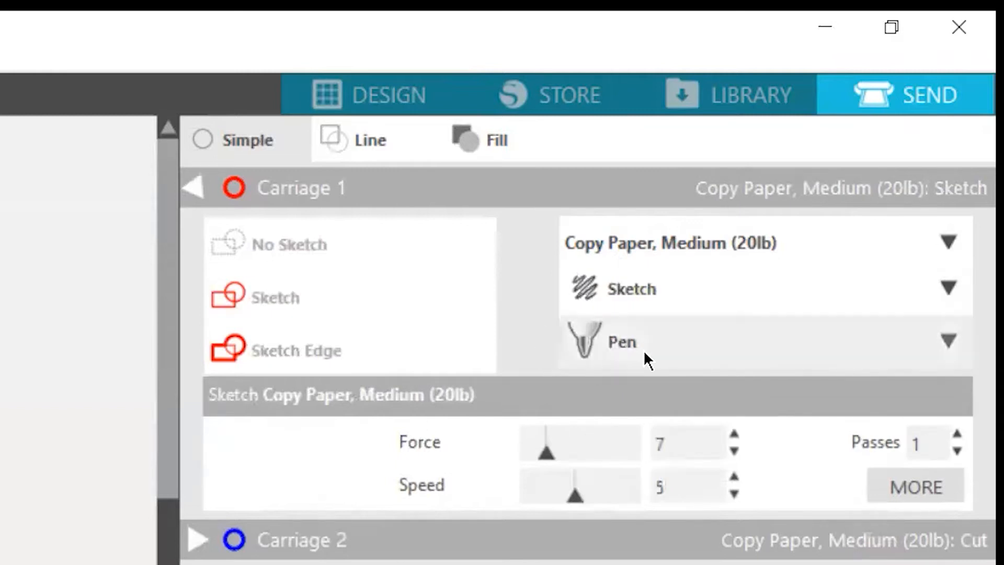
{"action": "left_click", "coordinate": [955, 345]}
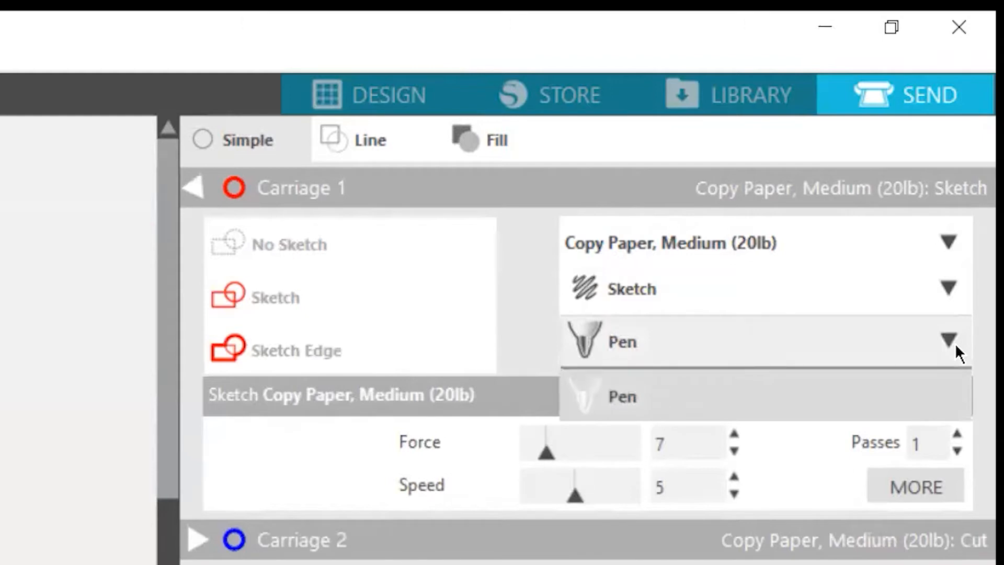
{"action": "left_click", "coordinate": [915, 397]}
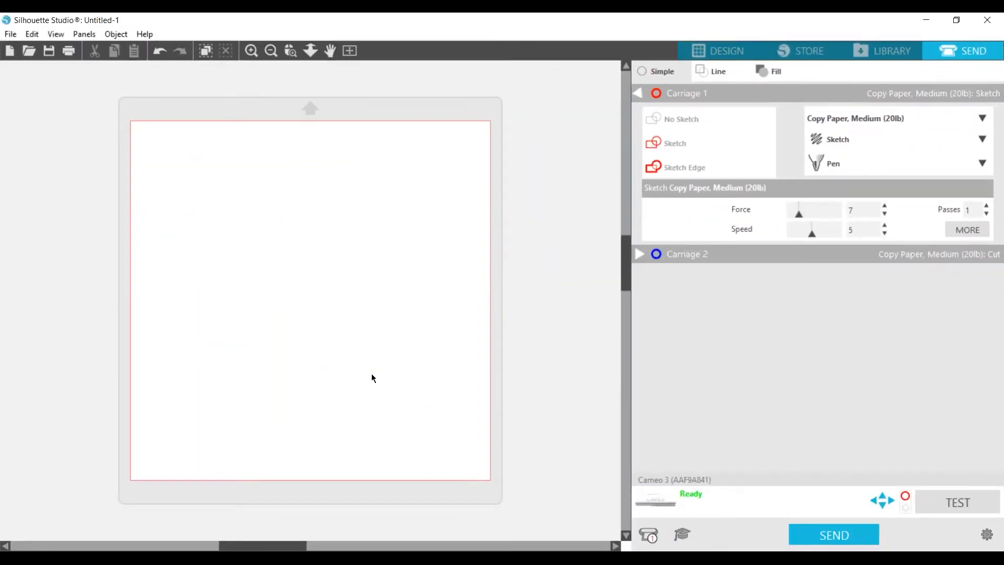
Return to the design page, add a first name as text, and enlarge it to about 6.1 in wide
{"action": "left_click", "coordinate": [731, 53]}
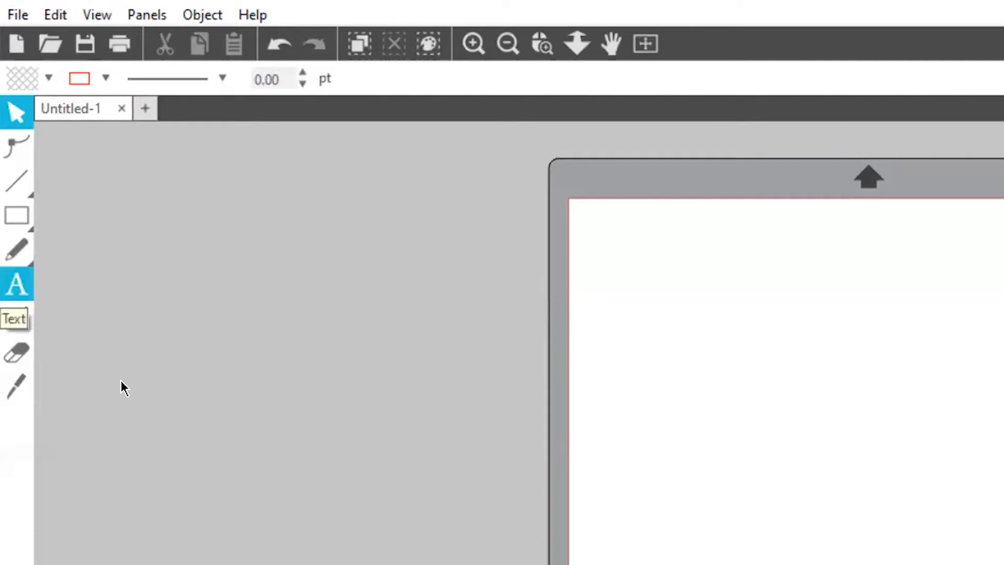
{"action": "left_click", "coordinate": [15, 285]}
{"action": "left_click", "coordinate": [672, 418]}
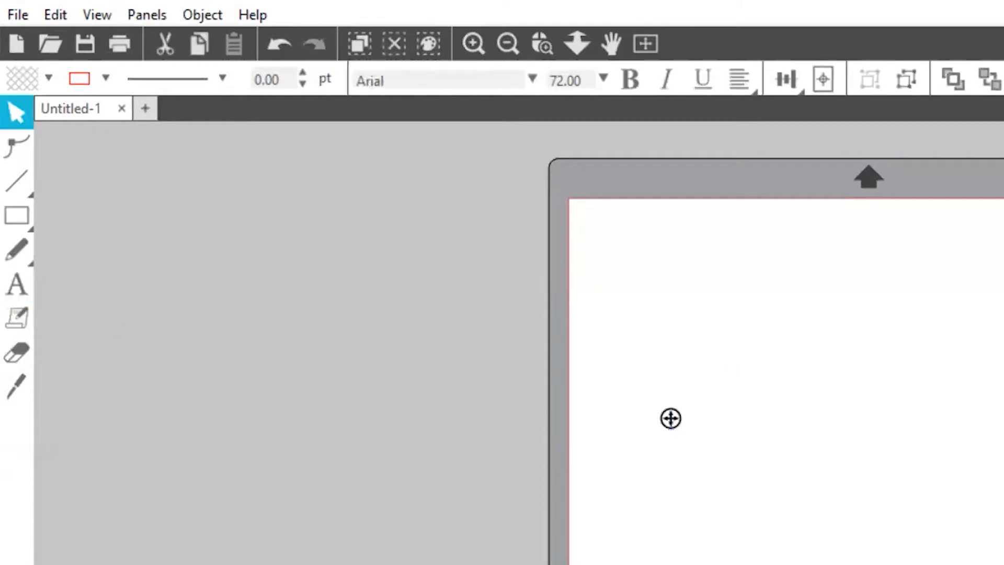
{"action": "type", "text": "Linda"}
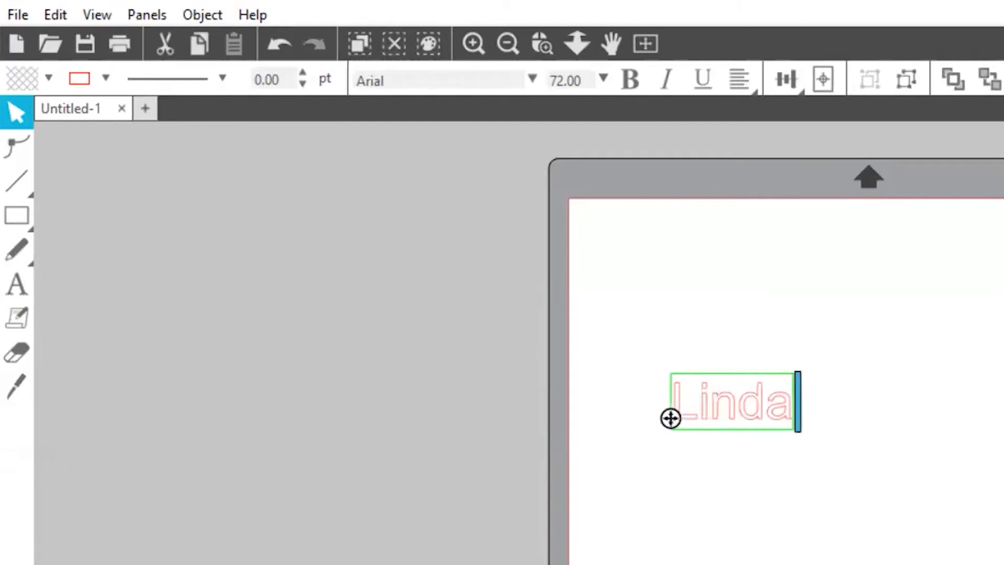
{"action": "left_click", "coordinate": [843, 456]}
{"action": "left_click_drag", "start_coordinate": [669, 439], "coordinate": [481, 521]}
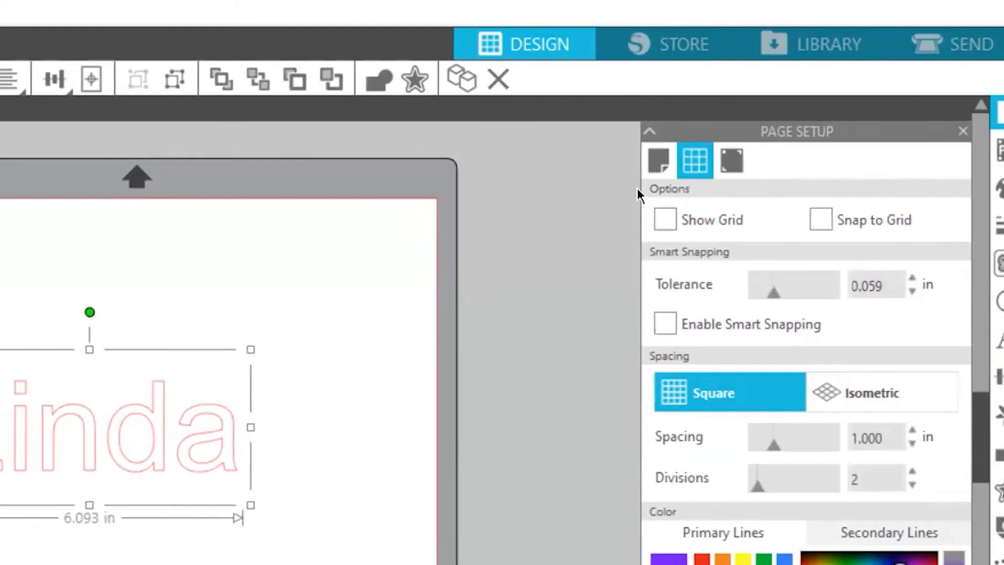
Check in the send preview which lines of the unfilled name text will be sketched, and return to the design
{"action": "left_click", "coordinate": [940, 47]}
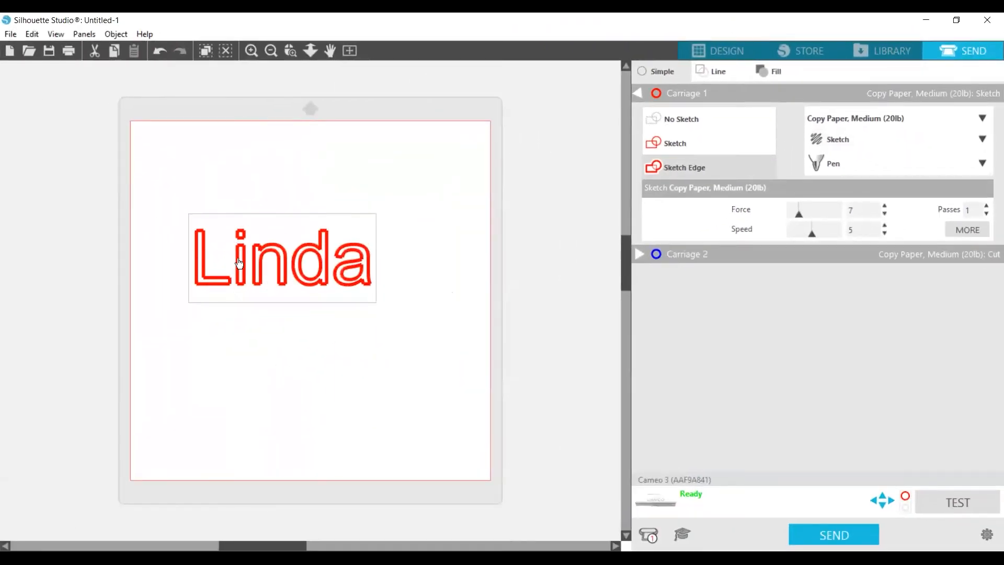
{"action": "left_click", "coordinate": [716, 53]}
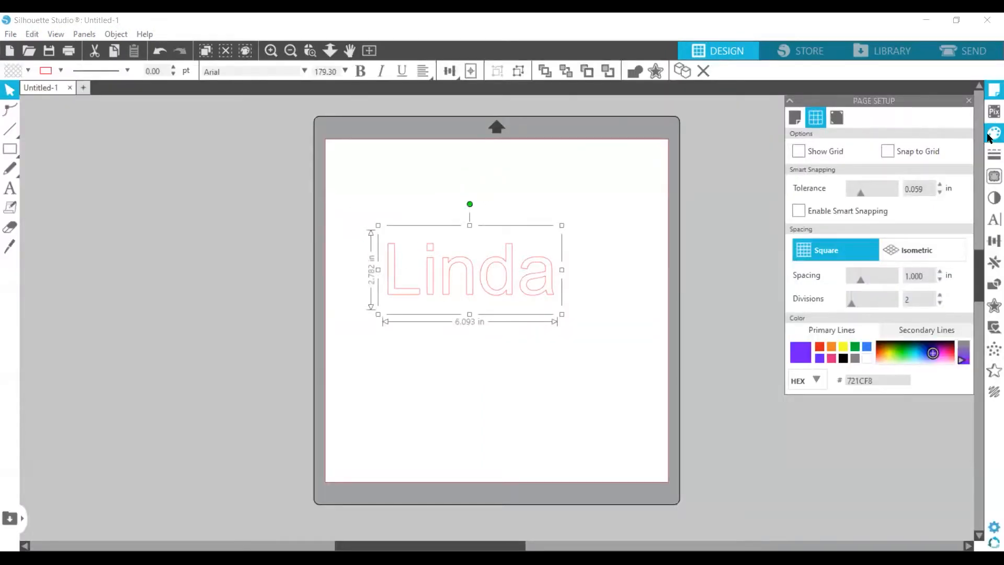
Test a purple fill on the name text in the send preview, and clear the fill again
{"action": "left_click", "coordinate": [990, 139]}
{"action": "left_click", "coordinate": [900, 148]}
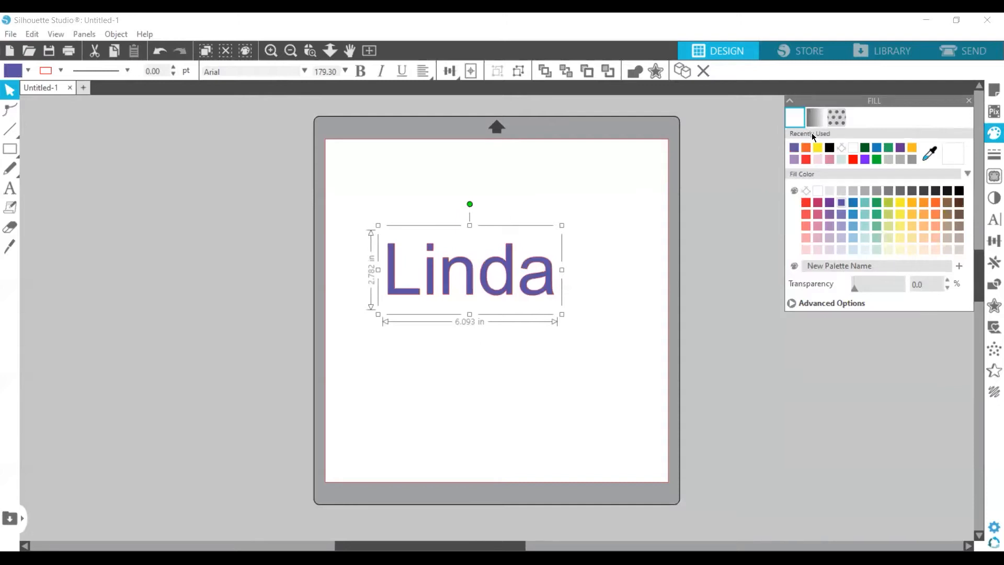
{"action": "left_click", "coordinate": [965, 52]}
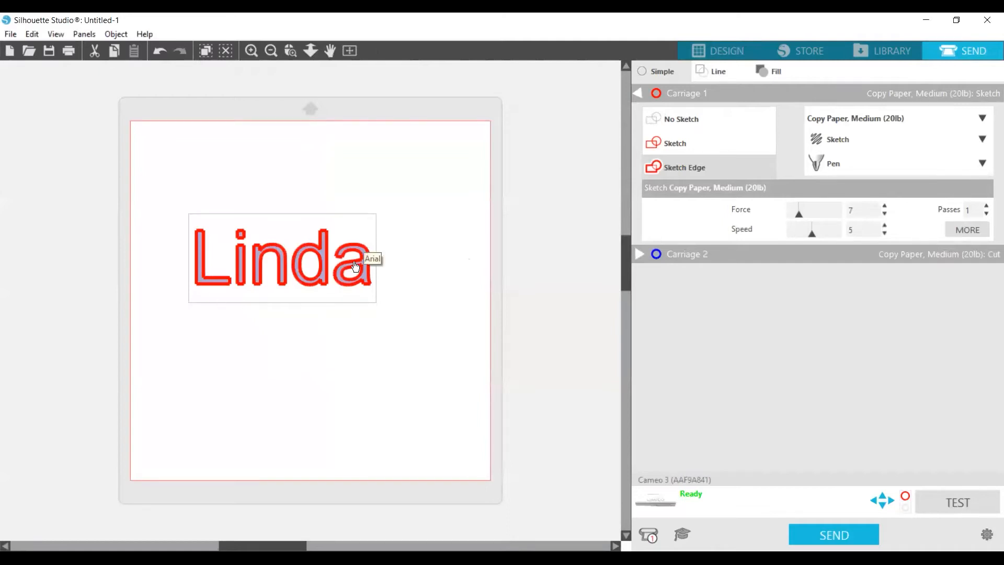
{"action": "left_click", "coordinate": [734, 51]}
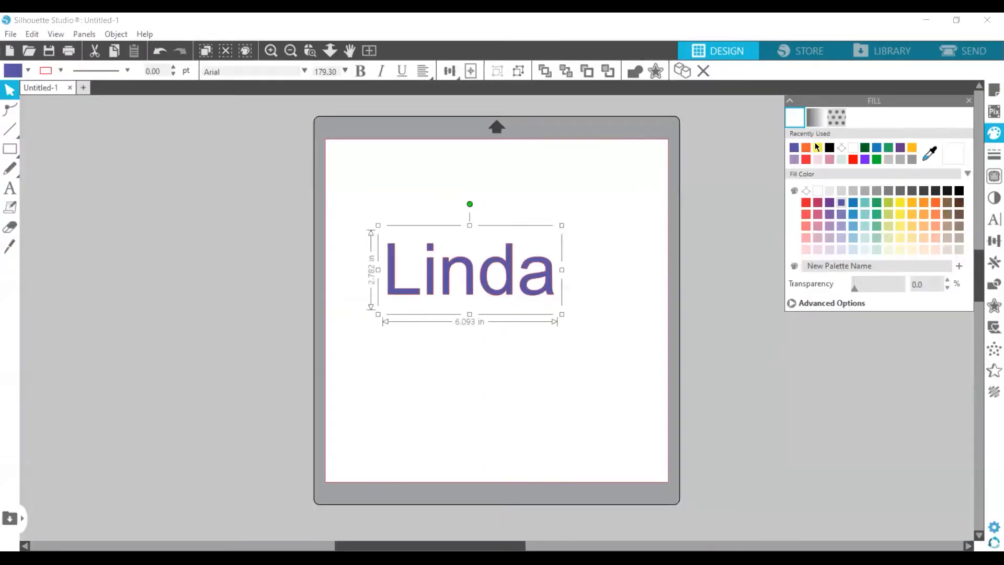
{"action": "left_click", "coordinate": [842, 148]}
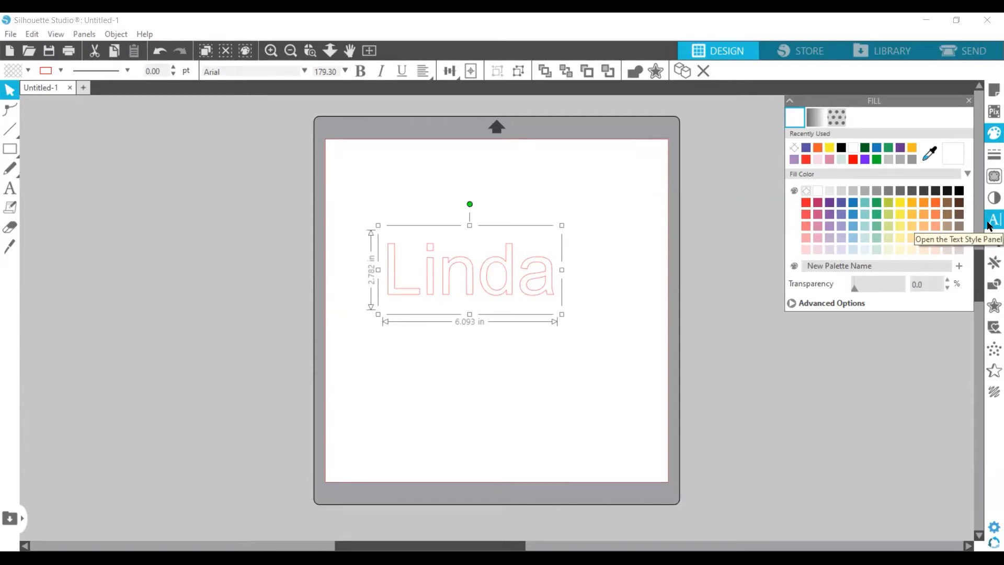
Open the text style settings for the name text and look through the available fonts
{"action": "left_click", "coordinate": [990, 225]}
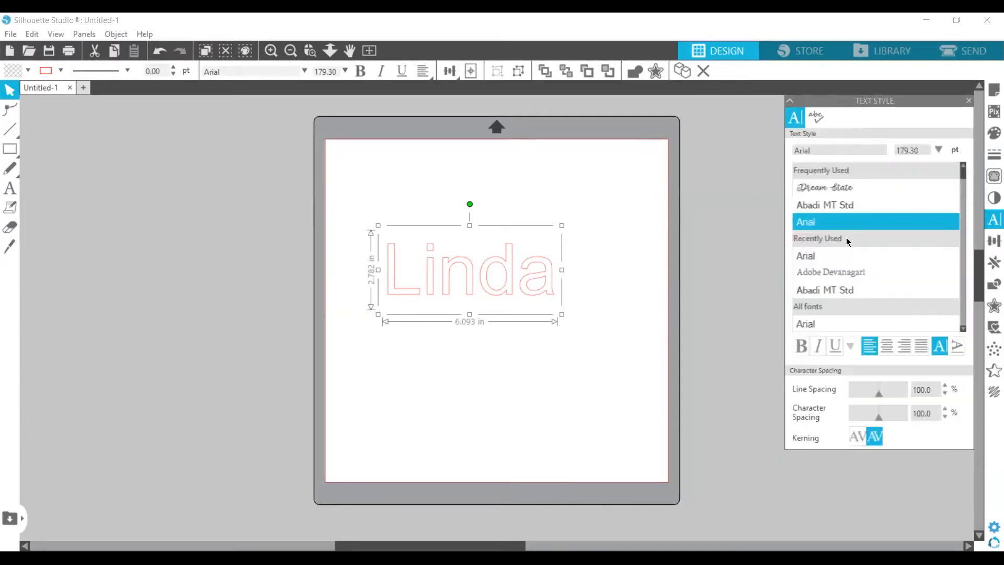
{"action": "scroll", "coordinate": [847, 240], "scroll_direction": "down", "scroll_amount": 1}
{"action": "scroll", "coordinate": [847, 241], "scroll_direction": "up", "scroll_amount": 1}
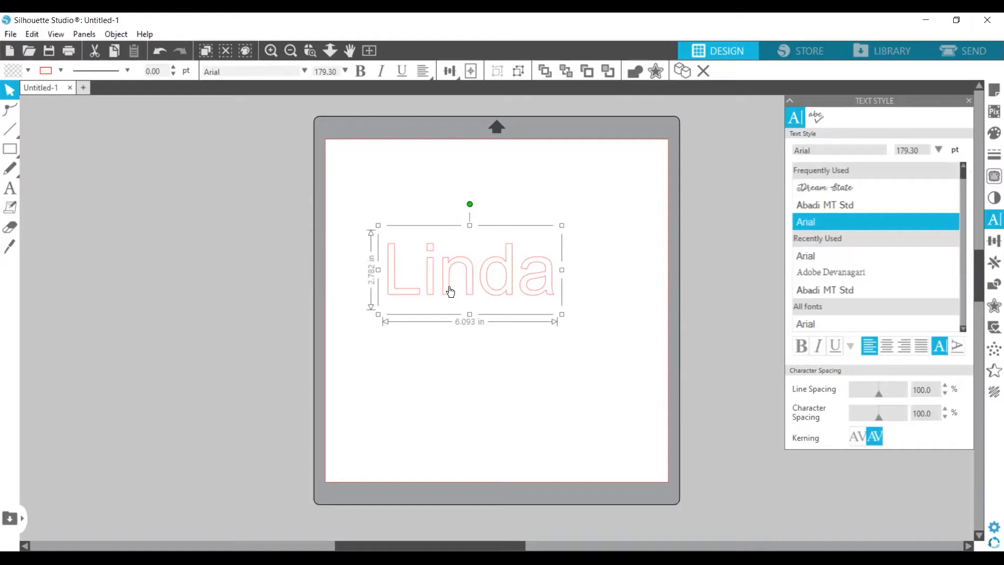
{"action": "left_click", "coordinate": [453, 348]}
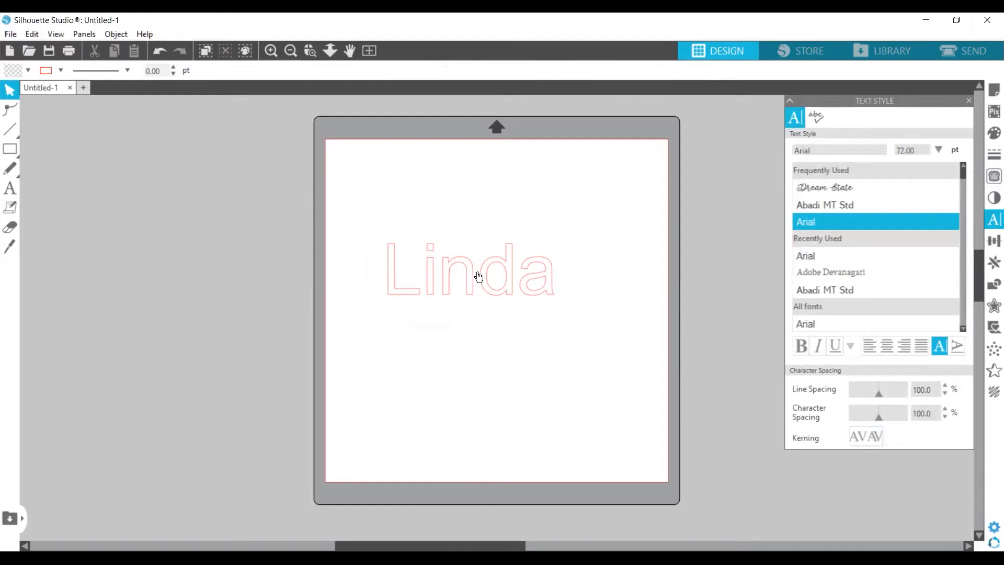
{"action": "left_click", "coordinate": [478, 274]}
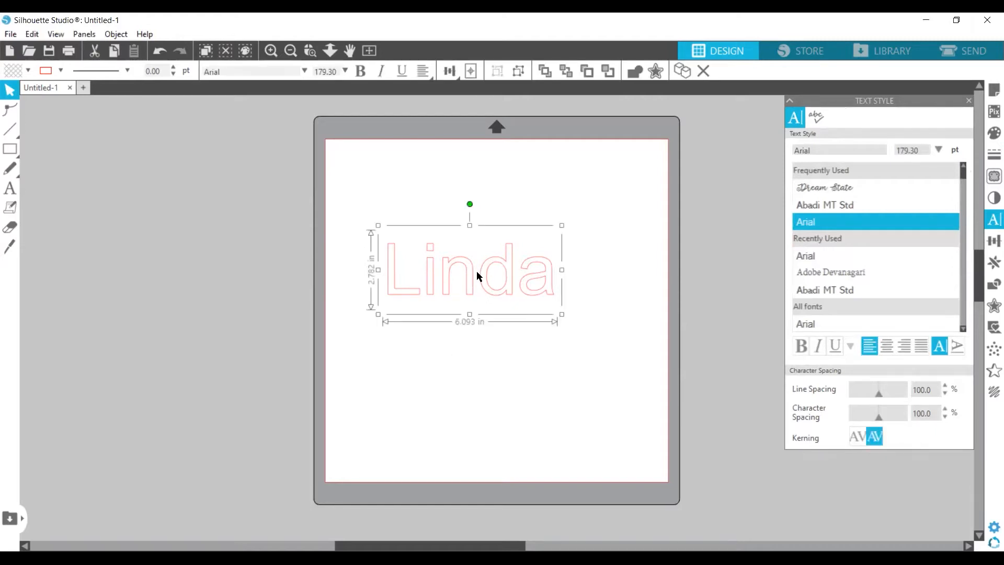
Insert and delete a letter c inside the name text, and try to make the text a compound path
{"action": "double_click", "coordinate": [477, 273]}
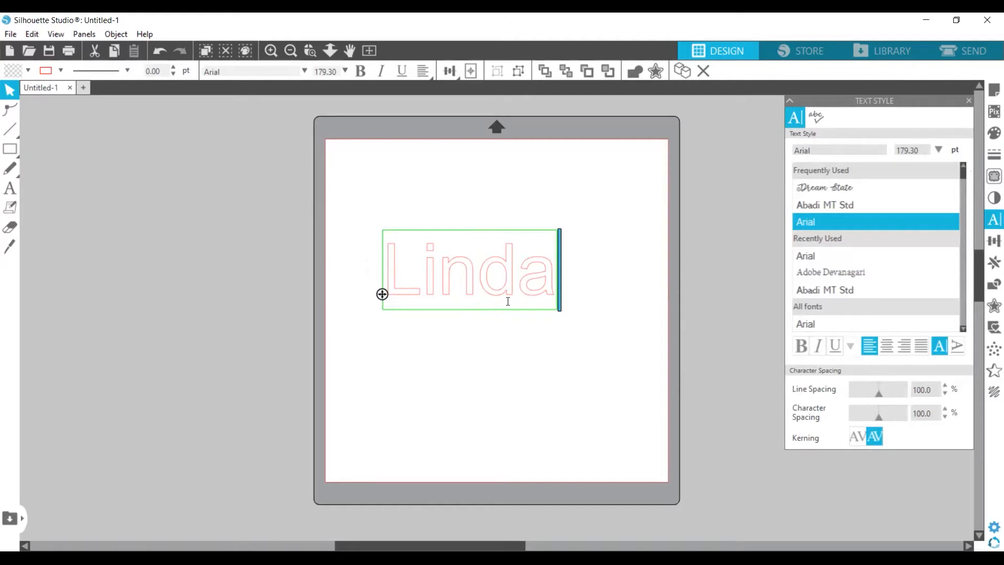
{"action": "type", "text": "c"}
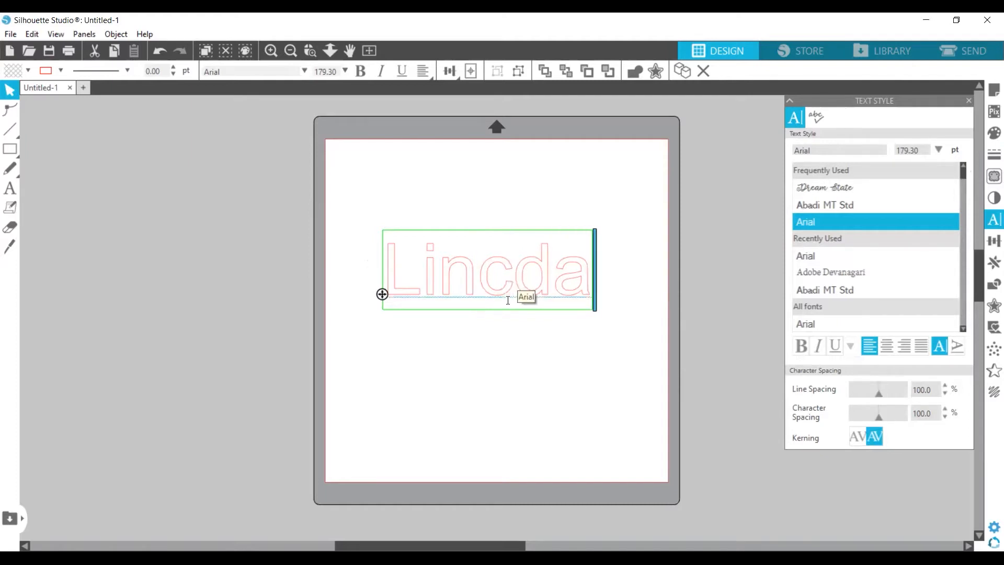
{"action": "key", "text": "BackSpace"}
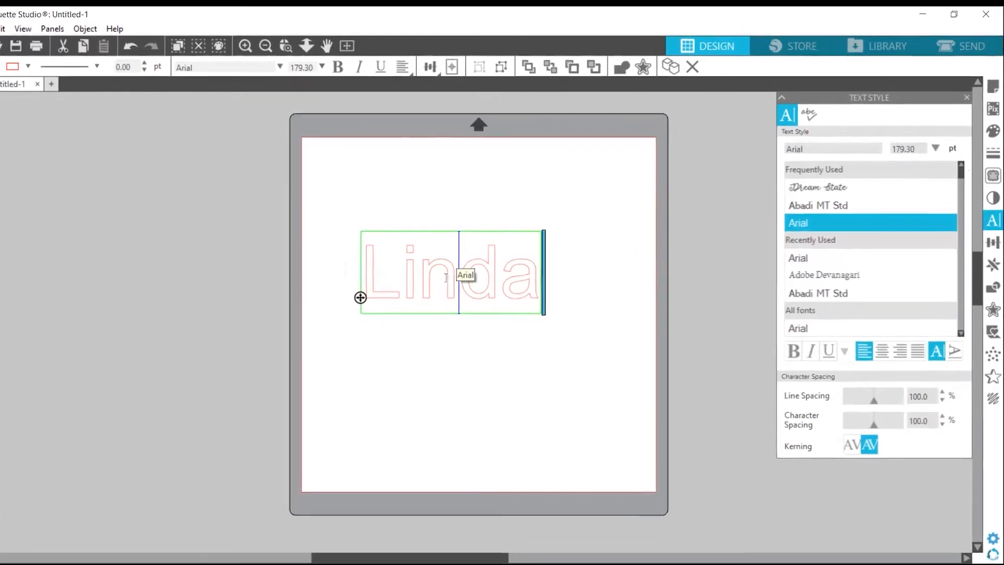
{"action": "right_click", "coordinate": [446, 278]}
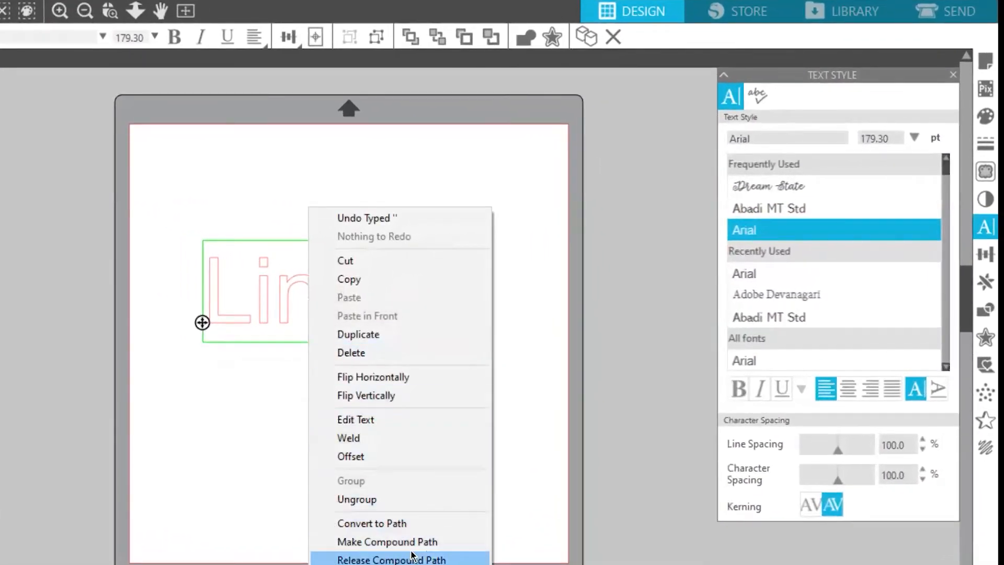
{"action": "left_click", "coordinate": [407, 543]}
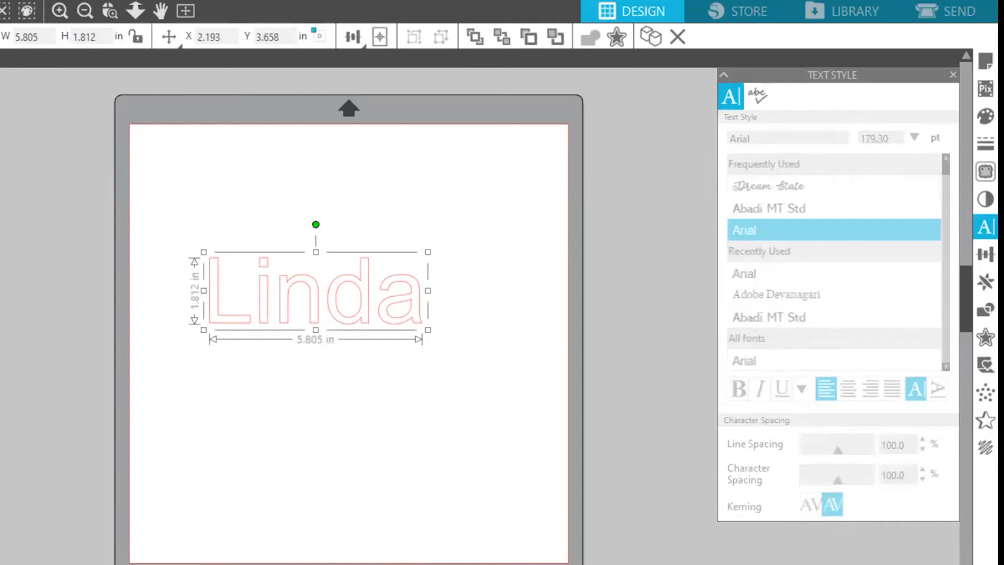
Change the font of the whole name text to Dream State
{"action": "double_click", "coordinate": [335, 303]}
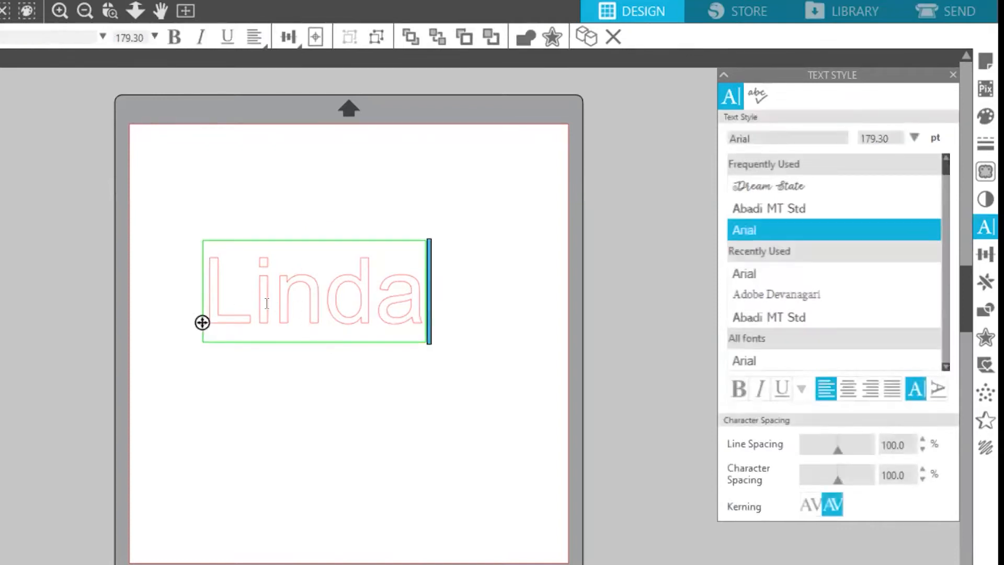
{"action": "double_click", "coordinate": [374, 288]}
{"action": "scroll", "coordinate": [812, 266], "scroll_direction": "down", "scroll_amount": 1}
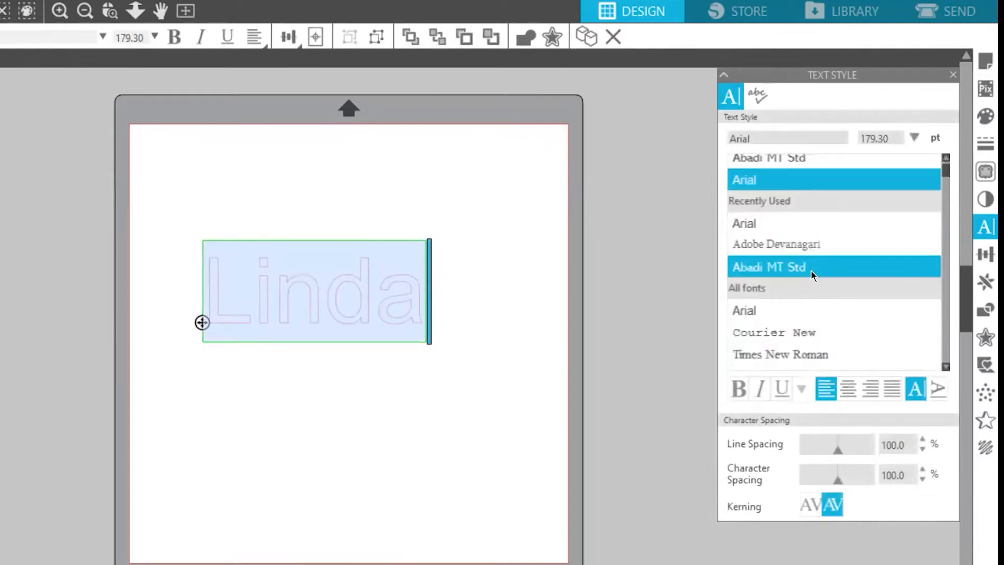
{"action": "scroll", "coordinate": [806, 298], "scroll_direction": "down", "scroll_amount": 5}
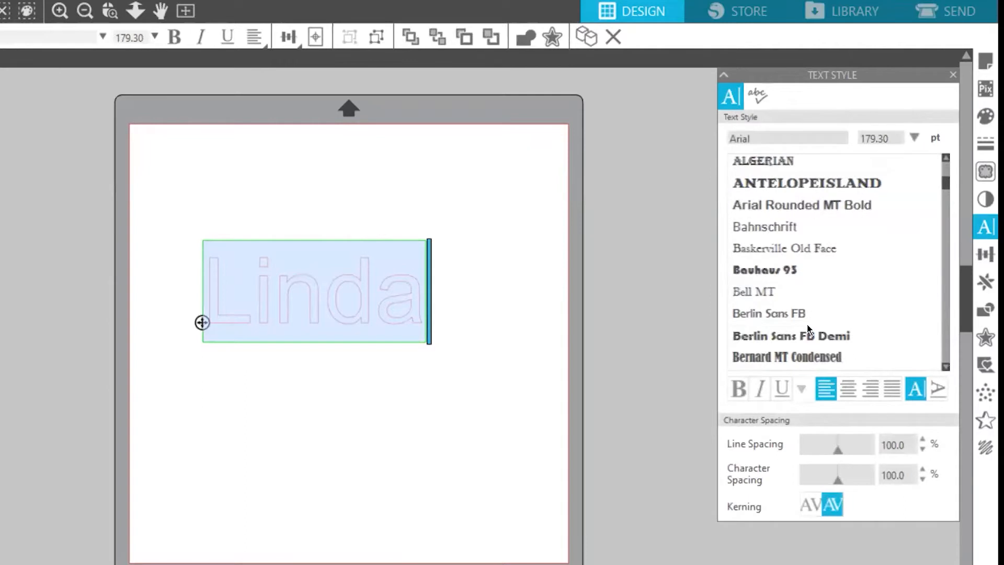
{"action": "scroll", "coordinate": [808, 311], "scroll_direction": "down", "scroll_amount": 3}
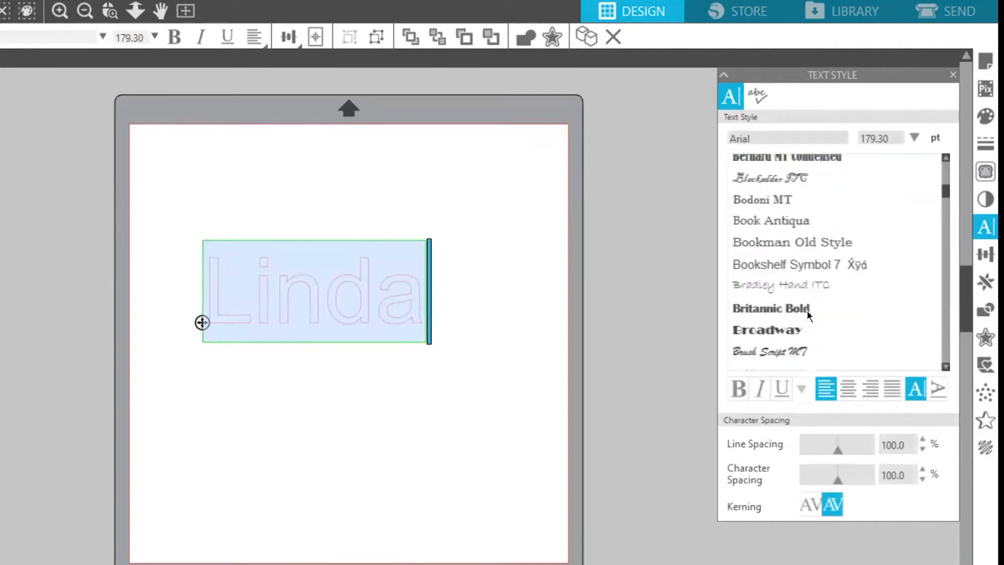
{"action": "scroll", "coordinate": [808, 303], "scroll_direction": "up", "scroll_amount": 9}
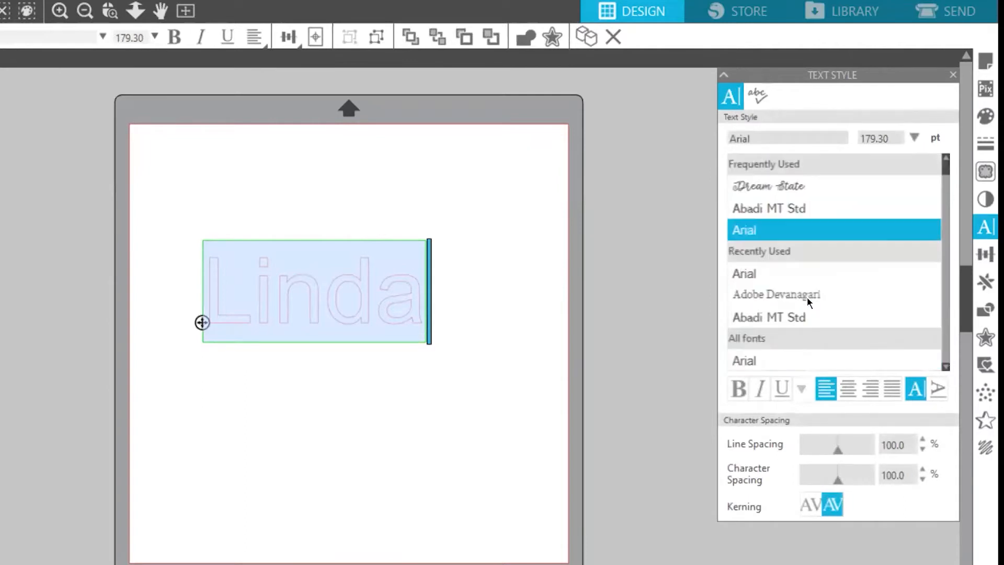
{"action": "left_click", "coordinate": [804, 189]}
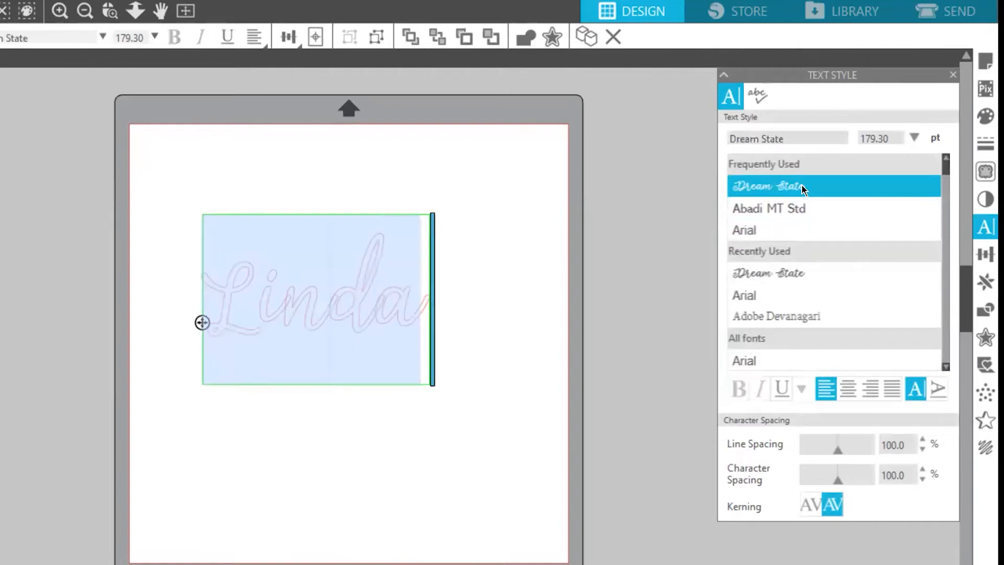
{"action": "left_click", "coordinate": [203, 225]}
Weld the overlapping script letters of the name text into continuous outlines
{"action": "left_click", "coordinate": [70, 20]}
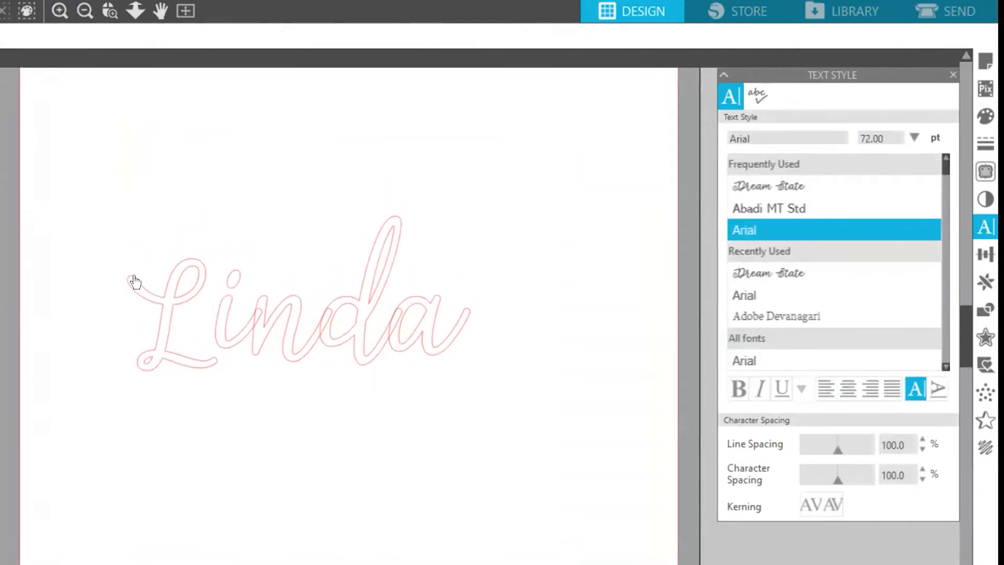
{"action": "left_click_drag", "start_coordinate": [102, 227], "coordinate": [543, 427]}
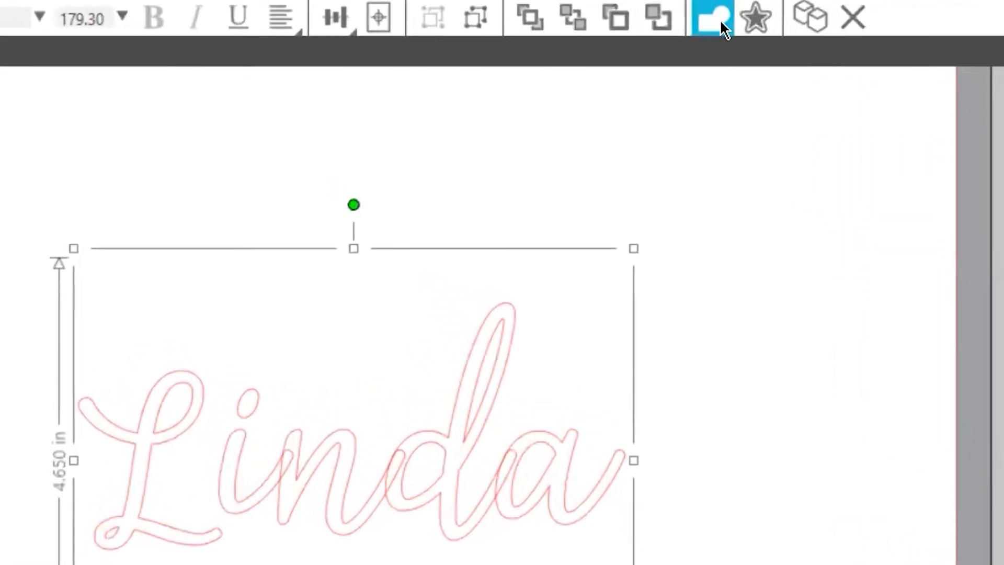
{"action": "left_click", "coordinate": [725, 27]}
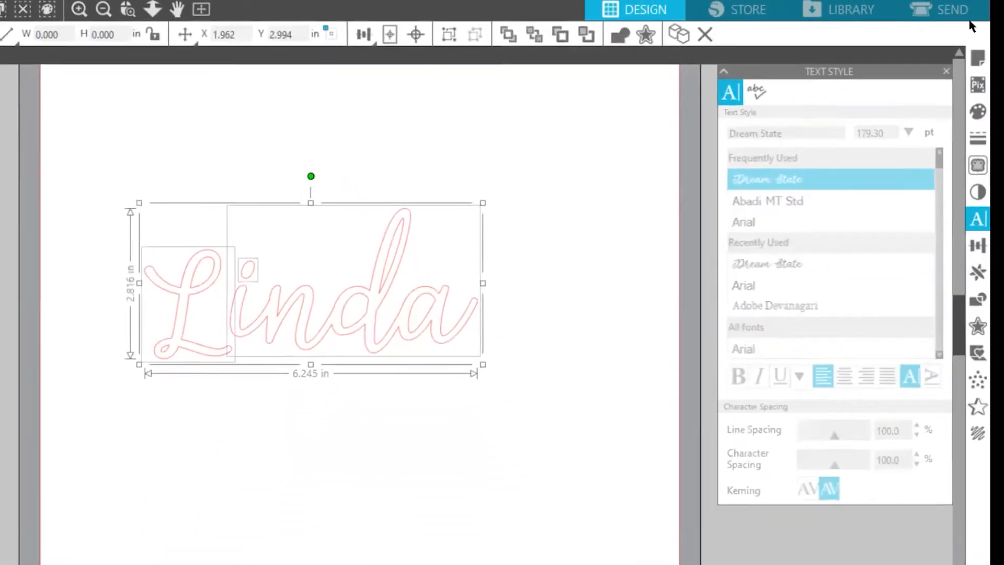
Check the welded name's sketch lines in the send setup, and return to the design page
{"action": "left_click", "coordinate": [960, 16]}
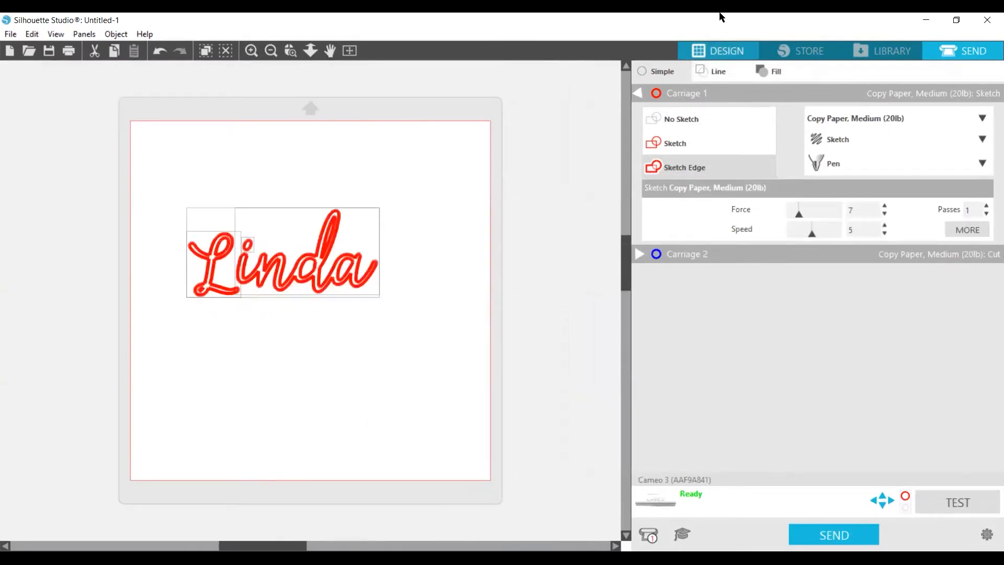
{"action": "left_click", "coordinate": [725, 49]}
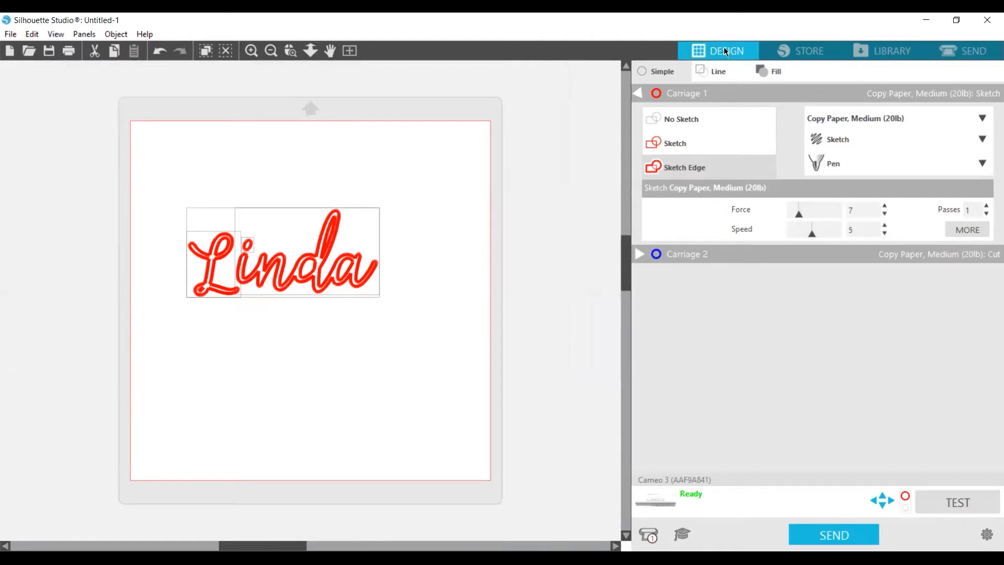
Undo the weld and the Dream State font change on the name text, and deselect the text
{"action": "left_click", "coordinate": [161, 56]}
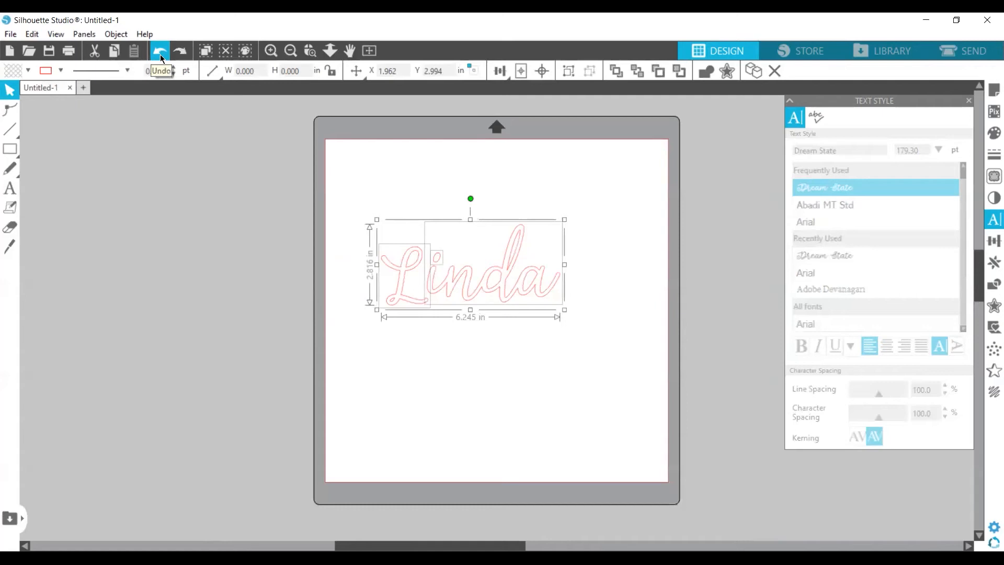
{"action": "left_click", "coordinate": [160, 55]}
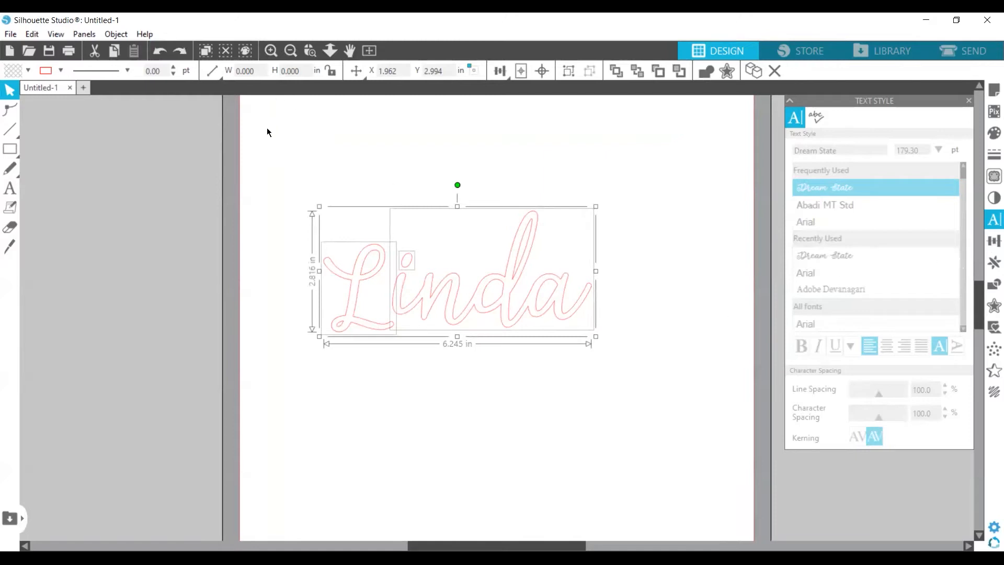
{"action": "left_click", "coordinate": [158, 57]}
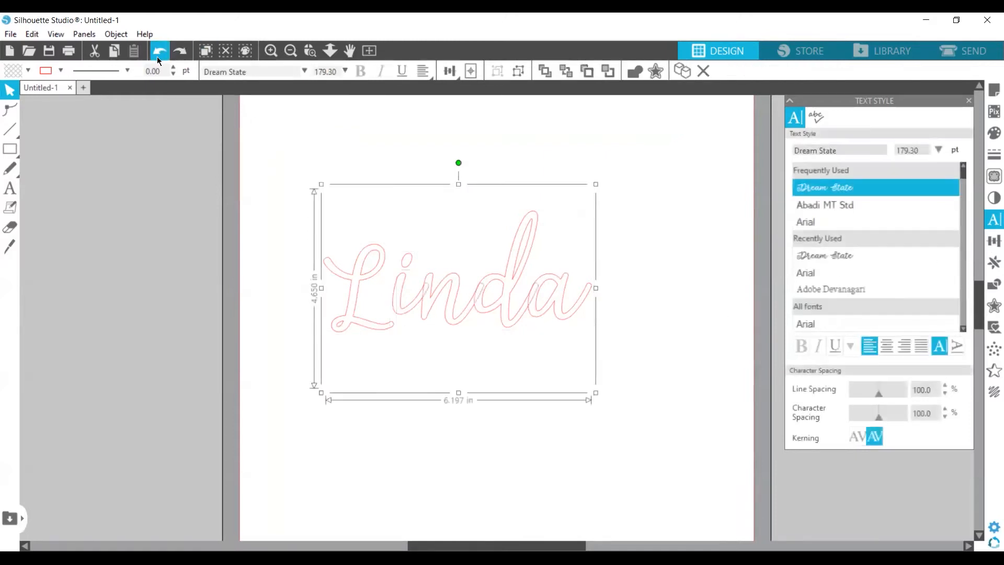
{"action": "left_click", "coordinate": [158, 56]}
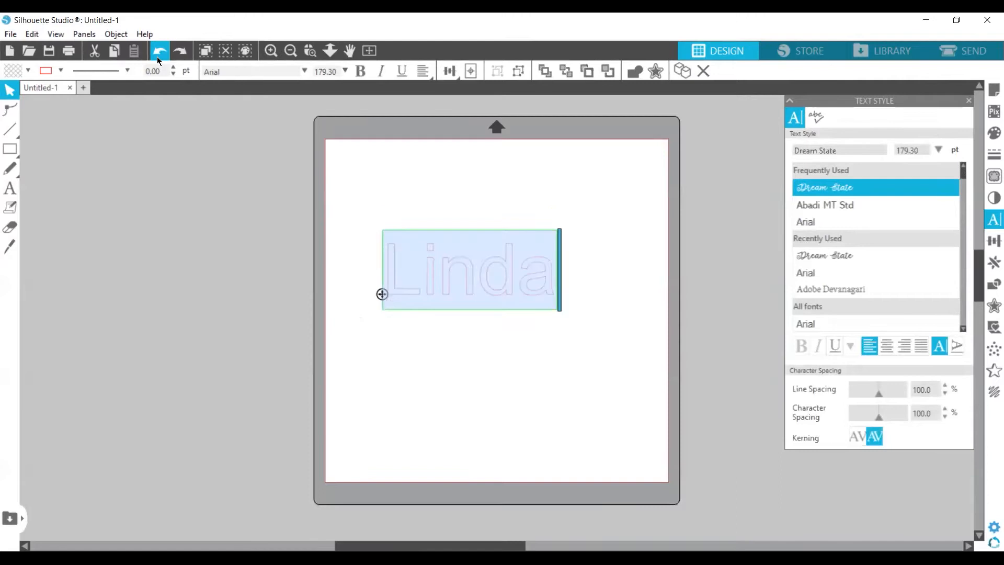
{"action": "left_click", "coordinate": [633, 346]}
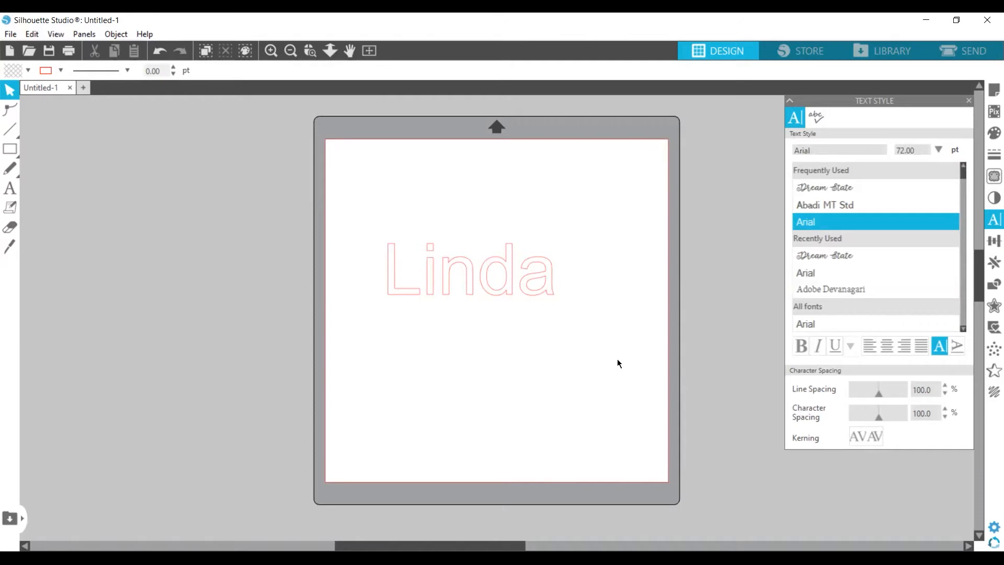
Change the font of the whole name text to Bradley Hand ITC and deselect it
{"action": "scroll", "coordinate": [877, 262], "scroll_direction": "down", "scroll_amount": 3}
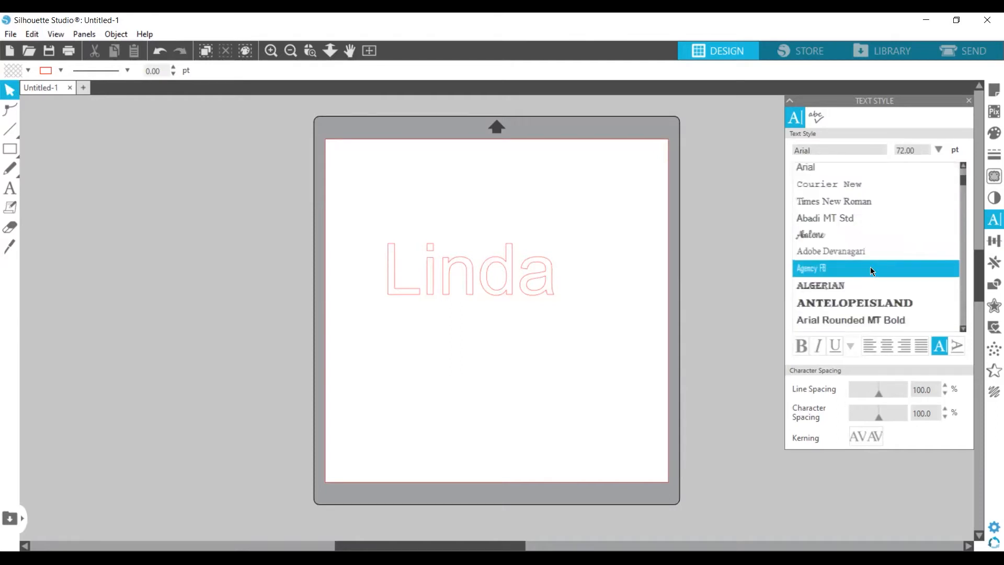
{"action": "scroll", "coordinate": [872, 271], "scroll_direction": "down", "scroll_amount": 6}
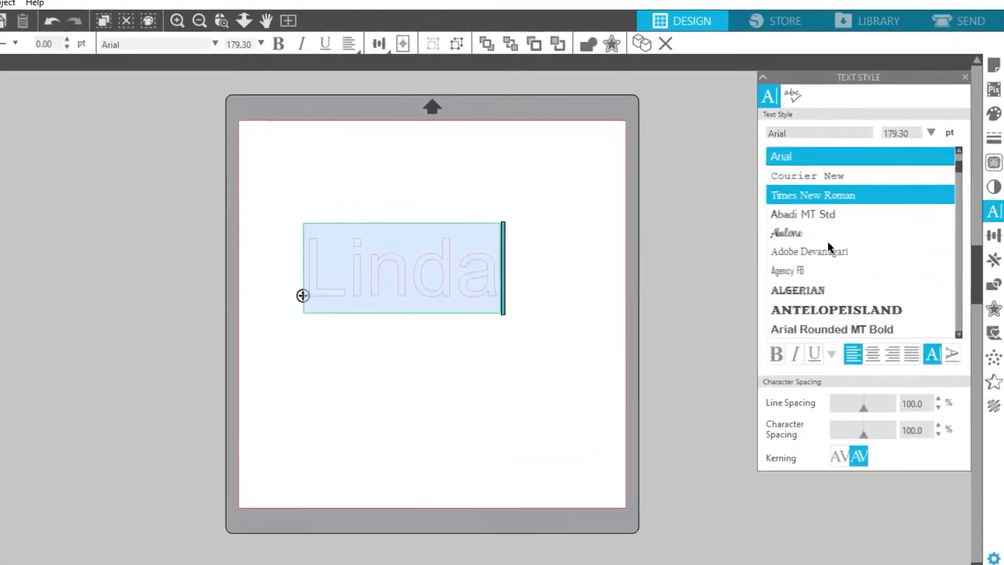
{"action": "scroll", "coordinate": [846, 280], "scroll_direction": "down", "scroll_amount": 2}
{"action": "scroll", "coordinate": [805, 278], "scroll_direction": "down", "scroll_amount": 4}
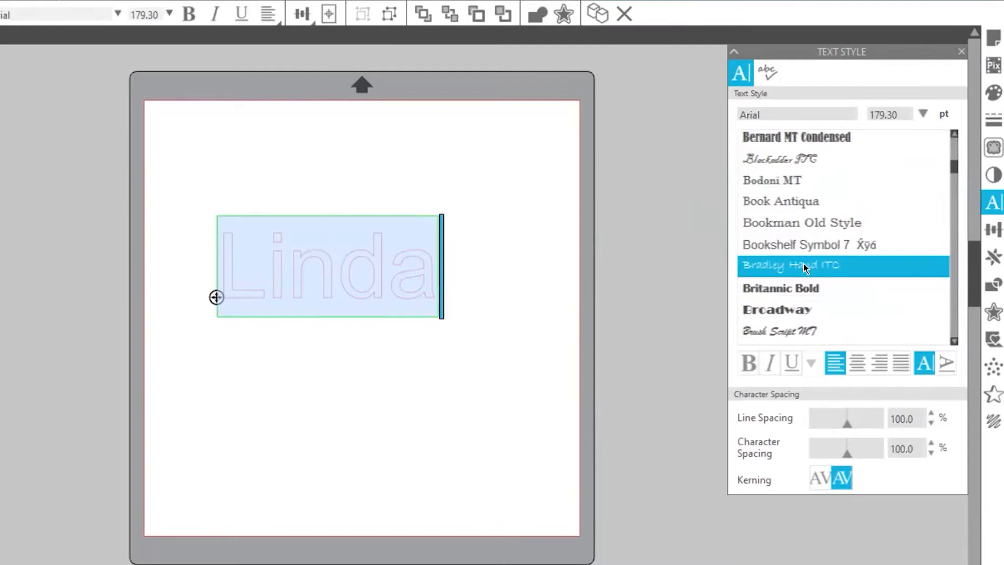
{"action": "left_click", "coordinate": [803, 267]}
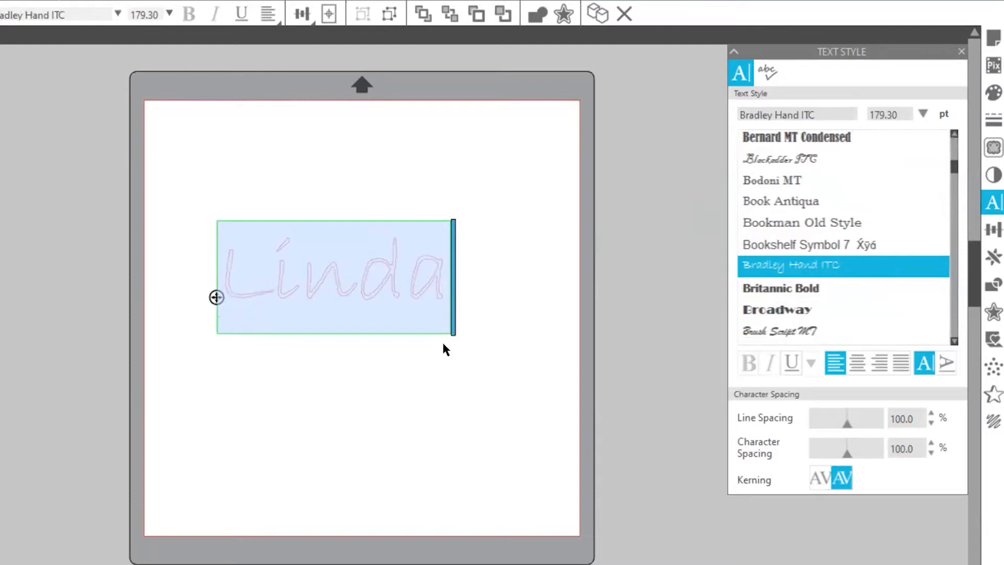
{"action": "left_click", "coordinate": [428, 396]}
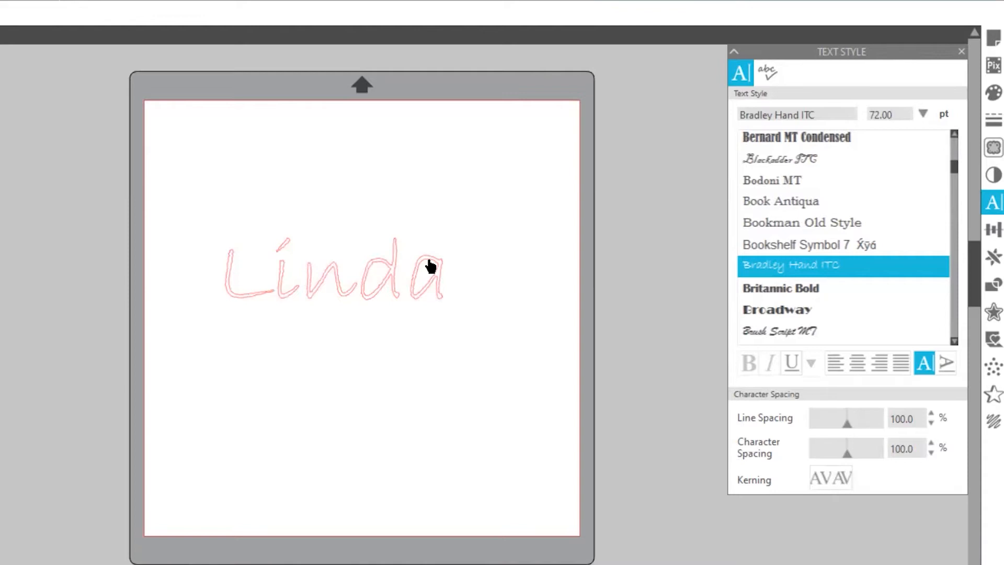
Switch to the Single Line Fonts website, browse its font collection and view the SLF Casual Script product page
{"action": "scroll", "coordinate": [774, 261], "scroll_direction": "down", "scroll_amount": 3}
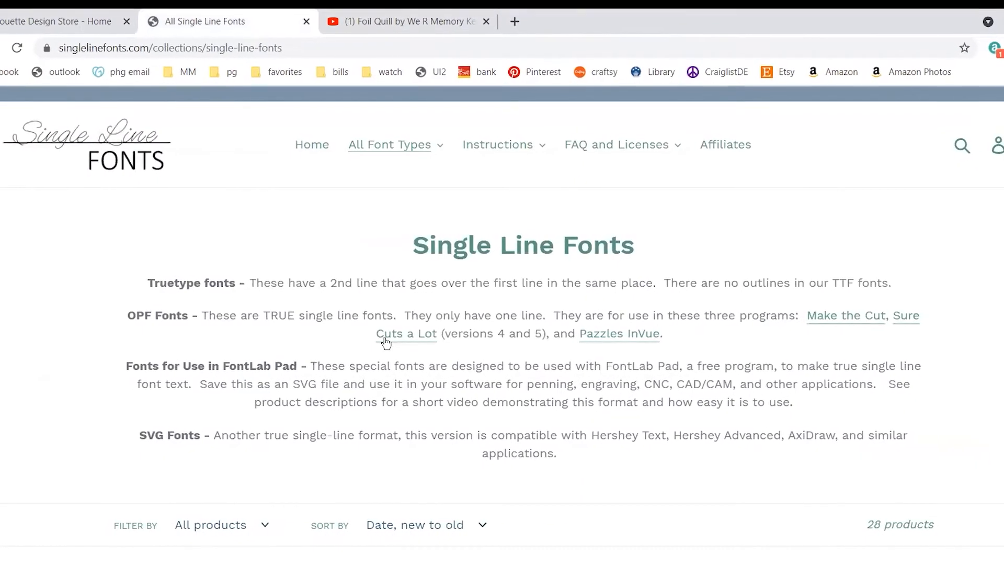
{"action": "scroll", "coordinate": [529, 361], "scroll_direction": "down", "scroll_amount": 5}
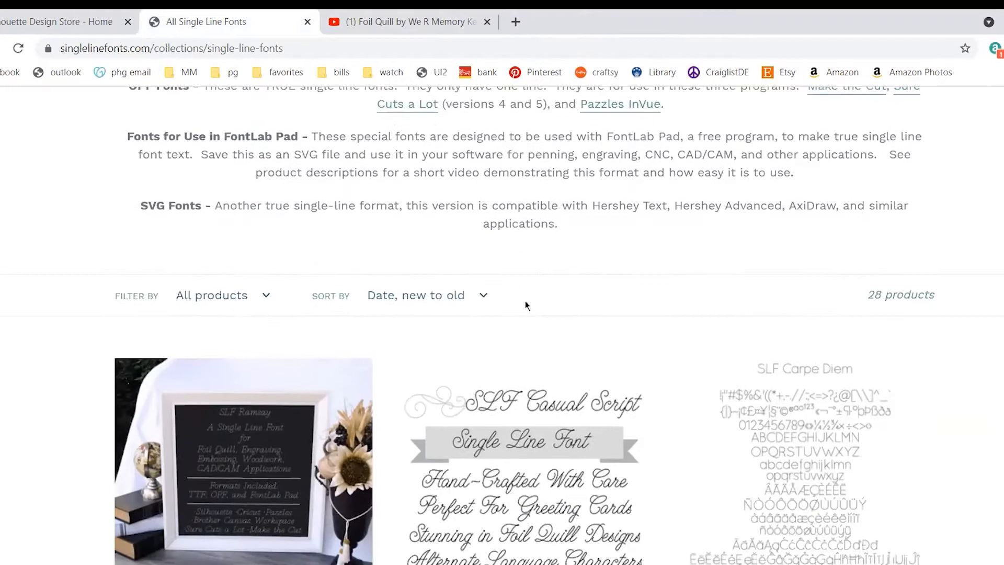
{"action": "scroll", "coordinate": [526, 306], "scroll_direction": "down", "scroll_amount": 3}
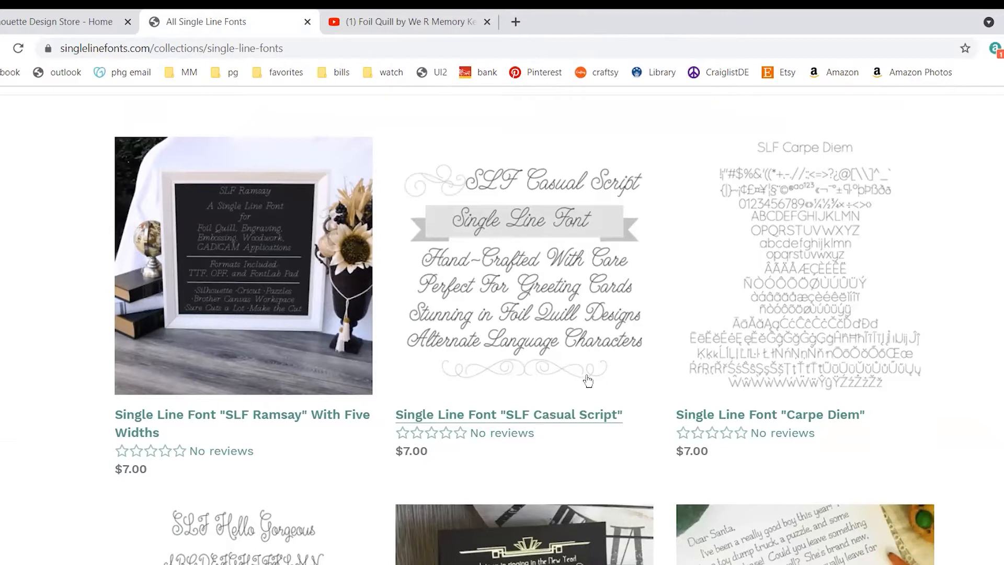
{"action": "left_click", "coordinate": [567, 418]}
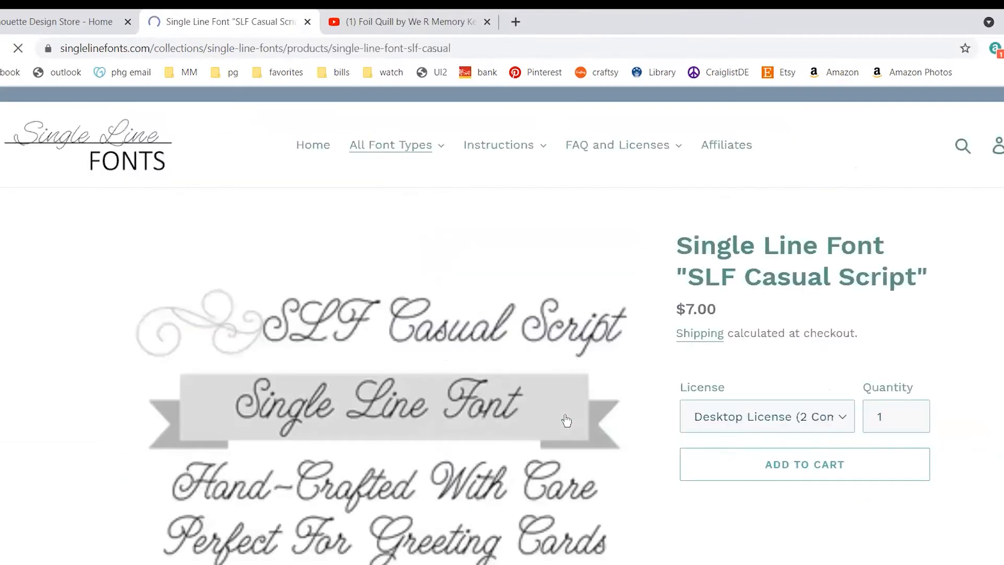
{"action": "scroll", "coordinate": [564, 416], "scroll_direction": "down", "scroll_amount": 2}
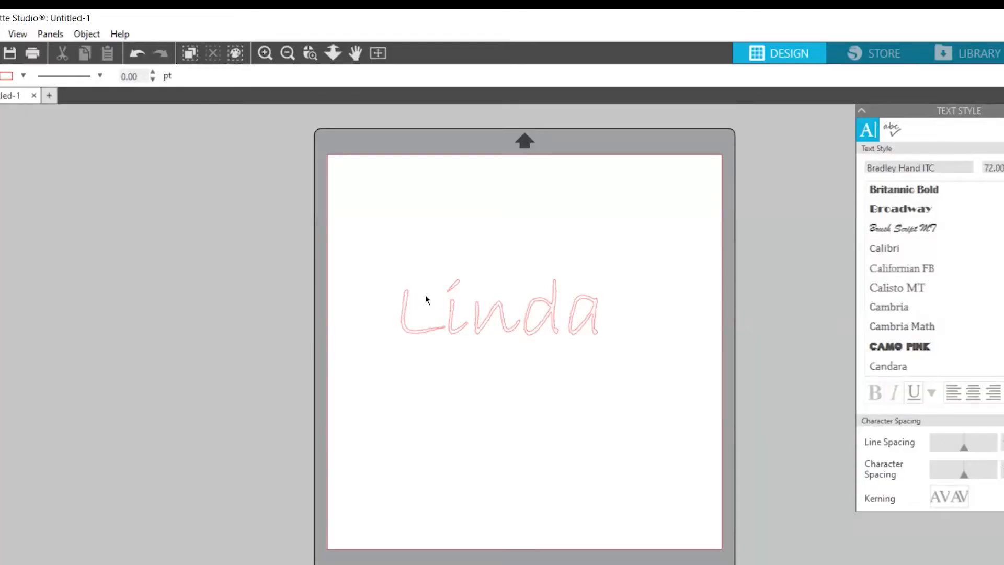
Switch back to Silhouette Studio and delete the name text from the page
{"action": "left_click", "coordinate": [407, 293]}
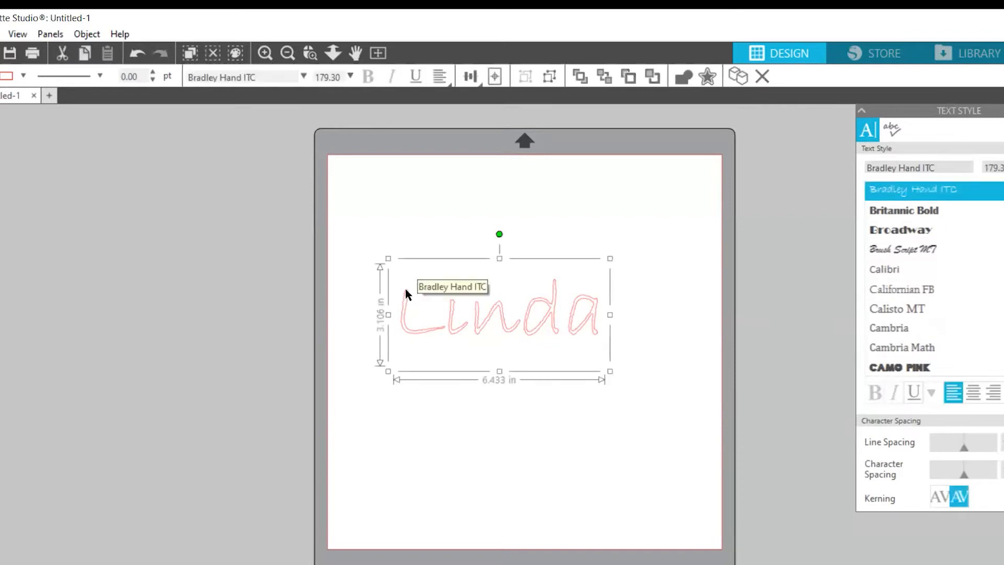
{"action": "key", "text": "Delete"}
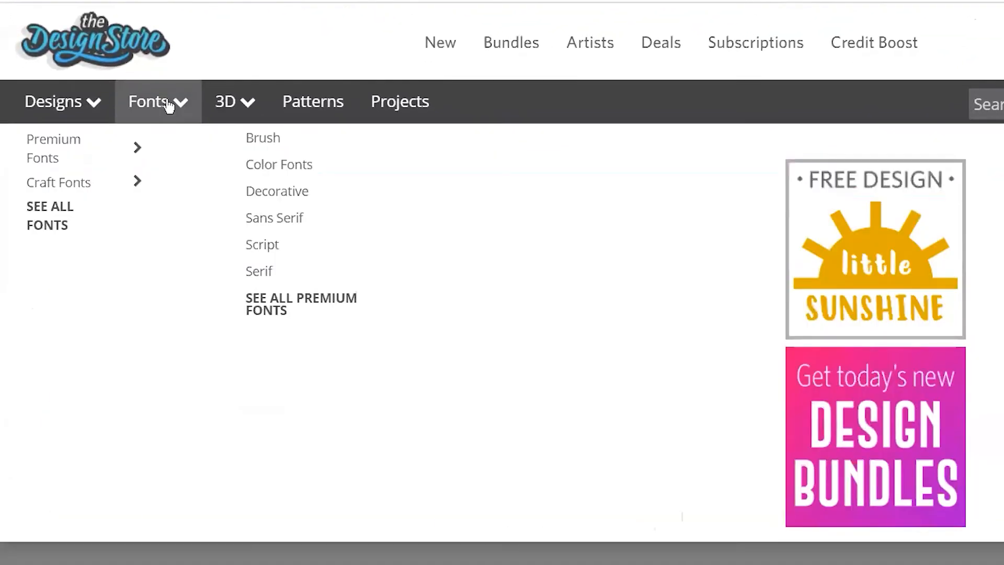
Switch to the Silhouette Design Store website, browse all fonts and view the details of the Shiplap Farmhouse Font
{"action": "left_click", "coordinate": [160, 116]}
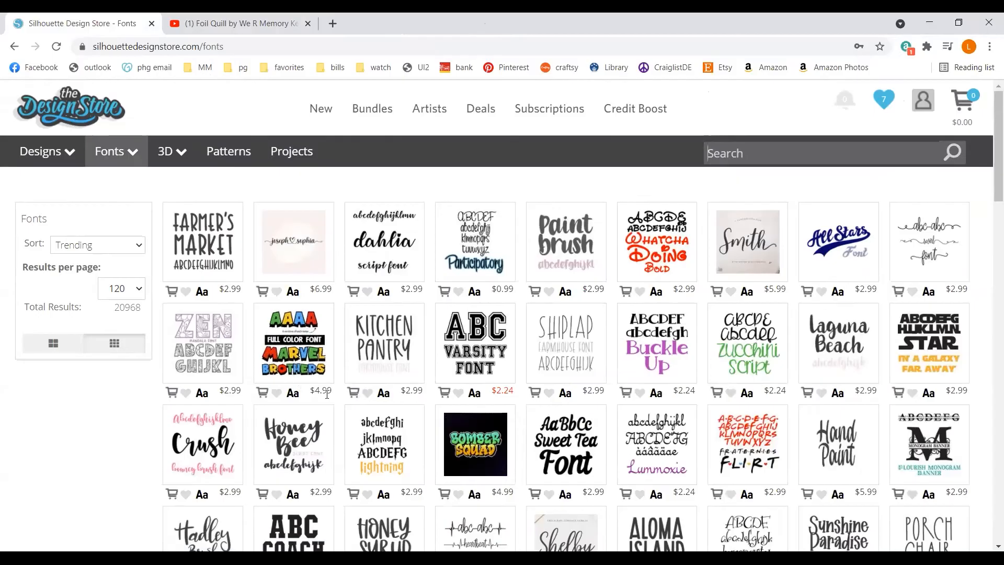
{"action": "left_click", "coordinate": [571, 355]}
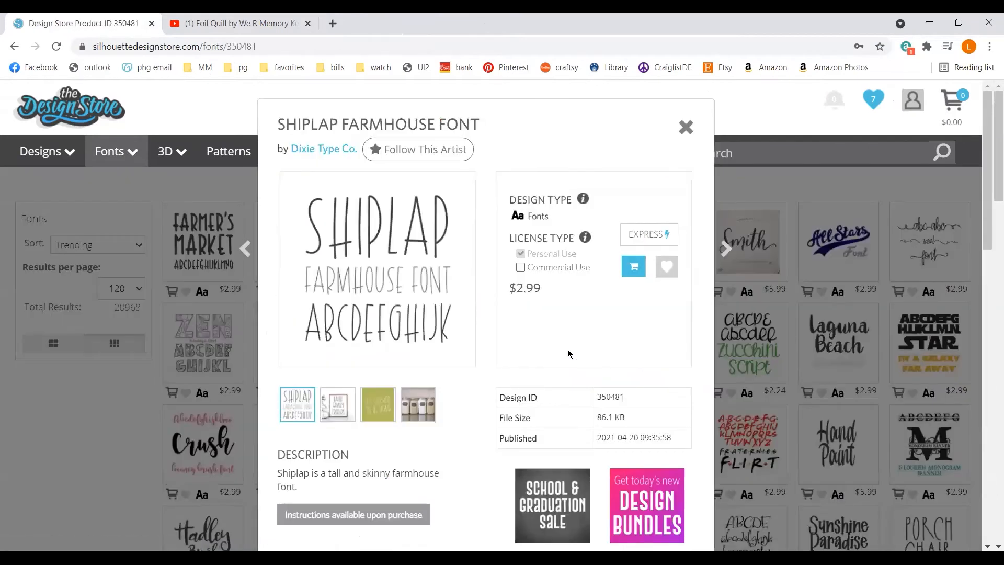
{"action": "scroll", "coordinate": [481, 360], "scroll_direction": "down", "scroll_amount": 2}
{"action": "scroll", "coordinate": [478, 362], "scroll_direction": "up", "scroll_amount": 1}
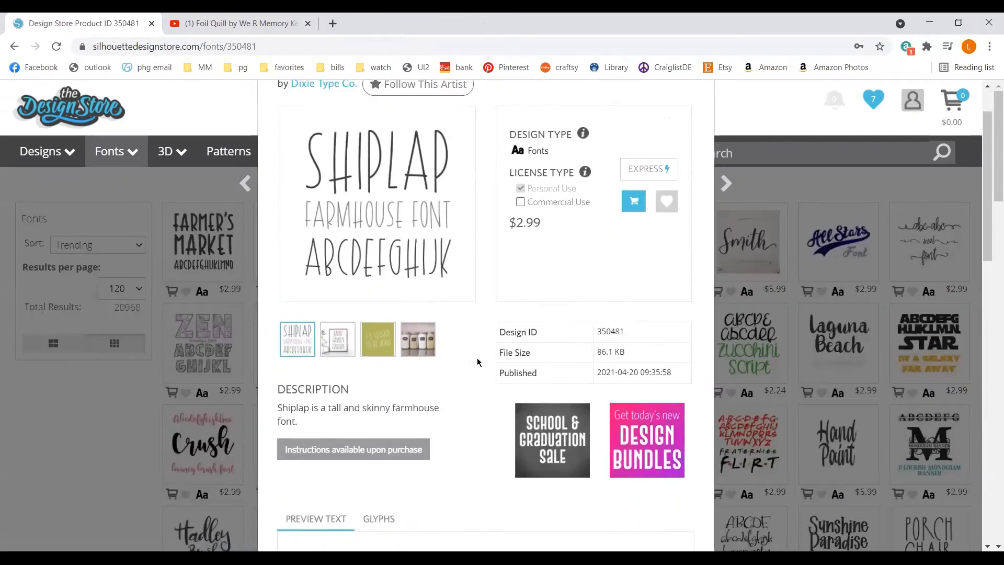
{"action": "scroll", "coordinate": [469, 327], "scroll_direction": "up", "scroll_amount": 2}
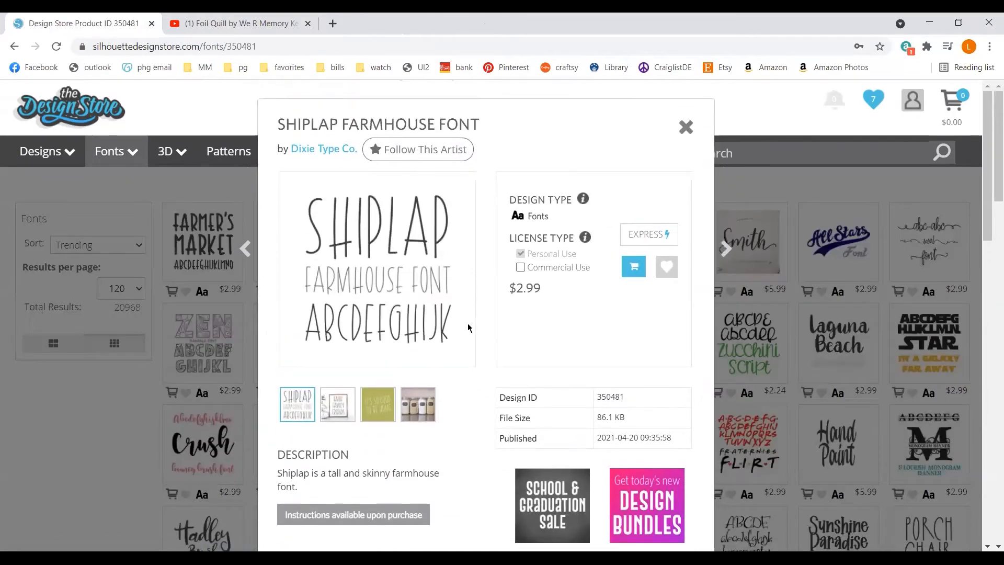
{"action": "left_click", "coordinate": [686, 128]}
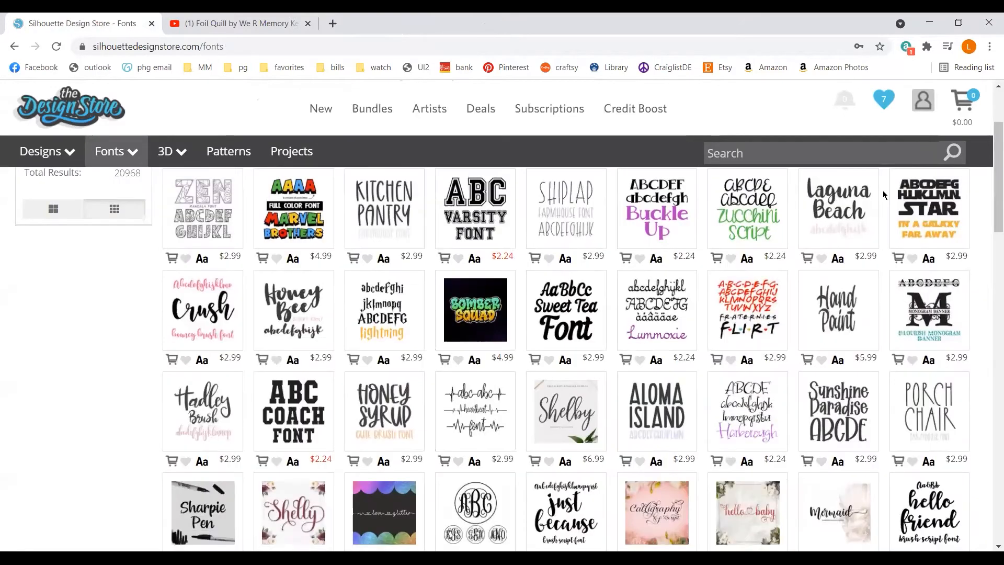
Search the Design Store for "single line" and restrict the results to the Fonts design type
{"action": "left_click", "coordinate": [812, 153]}
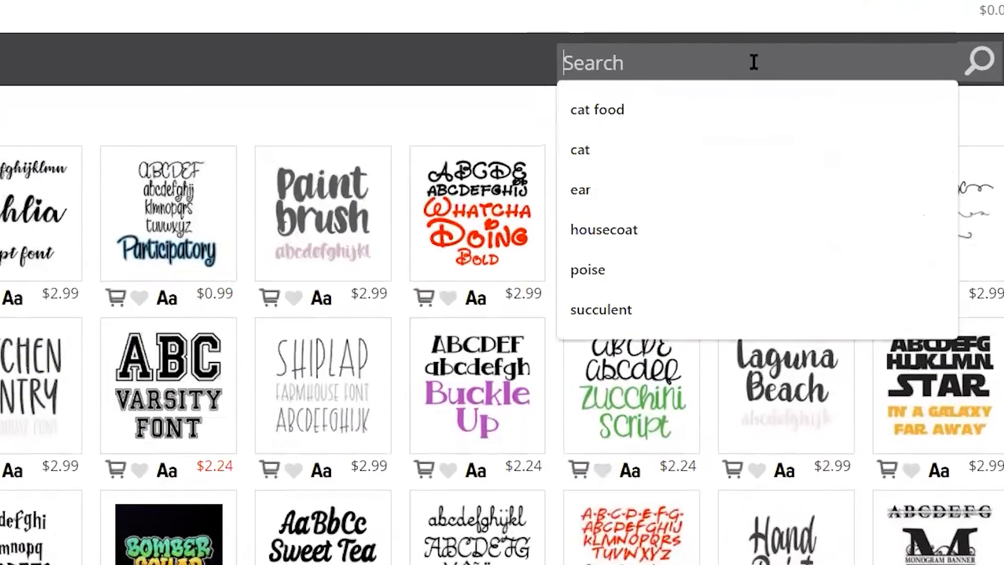
{"action": "type", "text": "single line"}
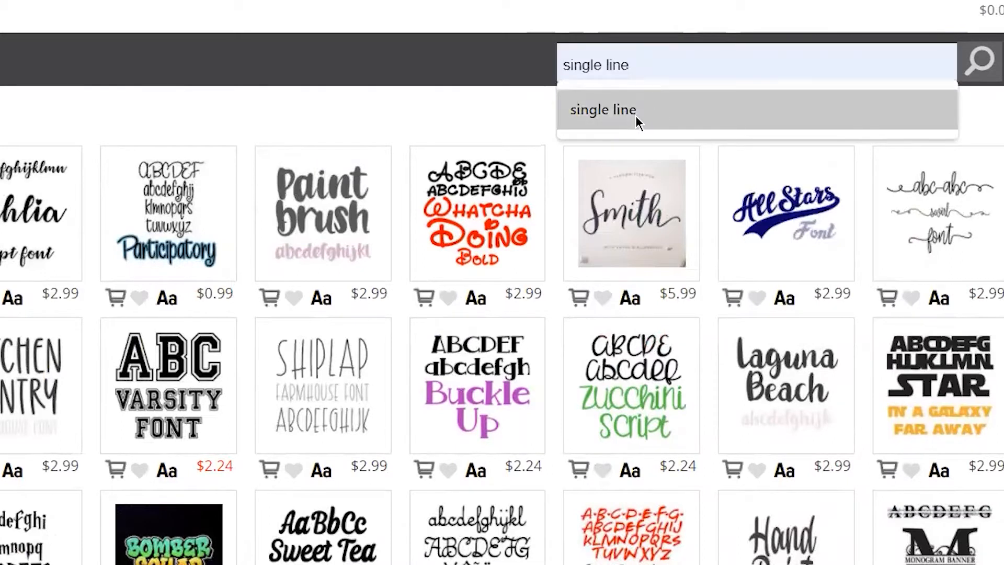
{"action": "left_click", "coordinate": [636, 117]}
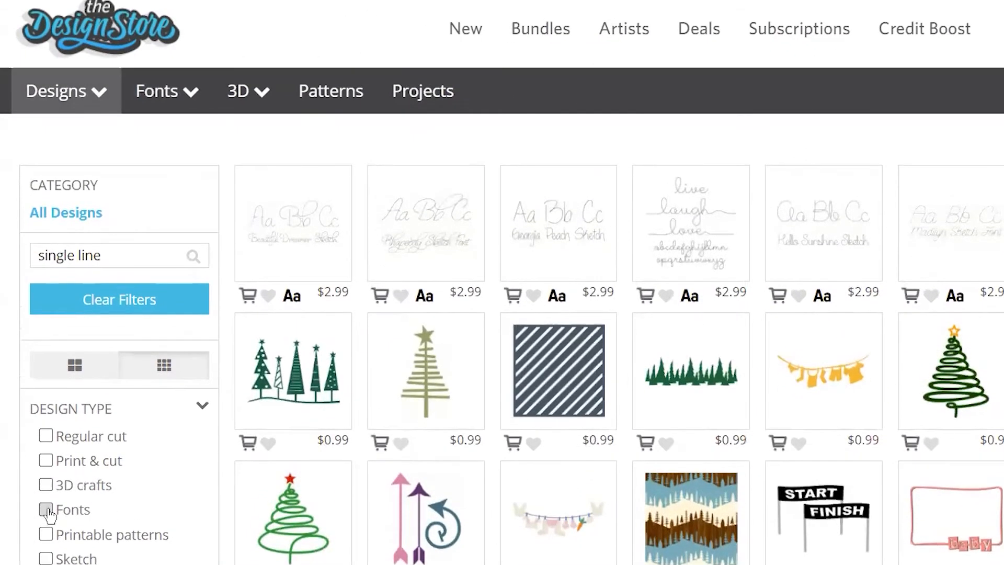
{"action": "left_click", "coordinate": [43, 509]}
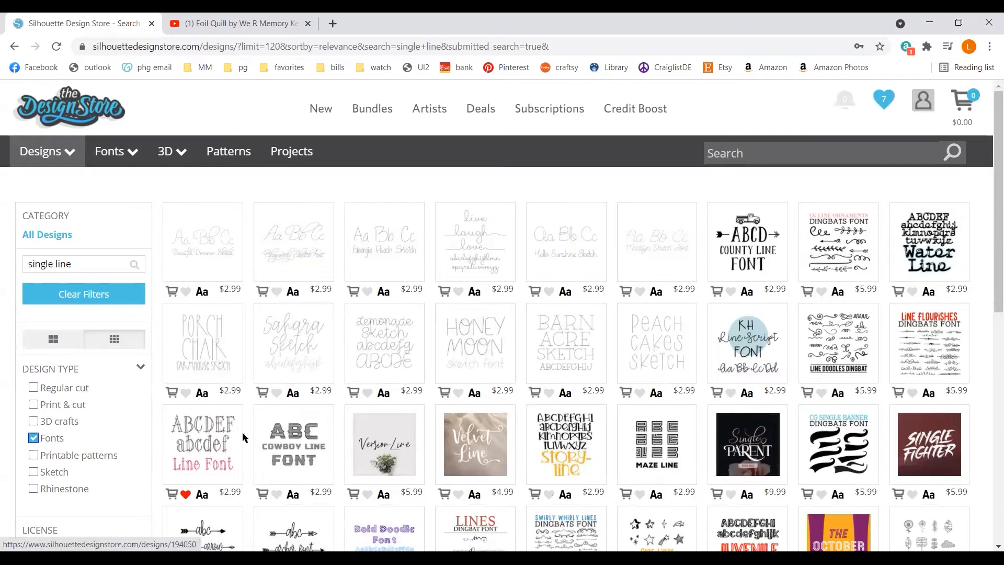
View the details of the Line Font and the Beautiful Dreamer Sketch Font, closing each one
{"action": "left_click", "coordinate": [204, 443]}
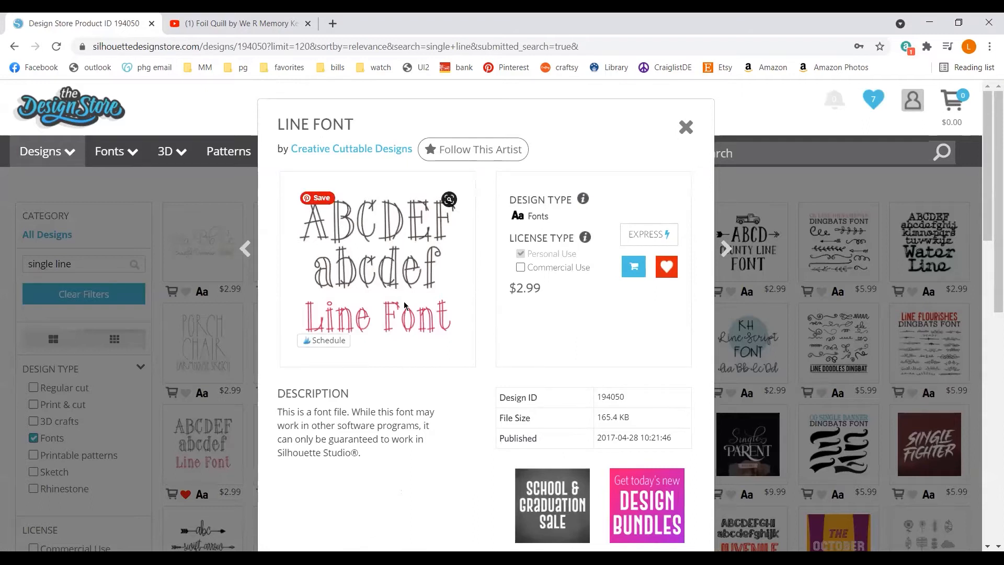
{"action": "left_click", "coordinate": [685, 127]}
{"action": "scroll", "coordinate": [362, 312], "scroll_direction": "down", "scroll_amount": 3}
{"action": "scroll", "coordinate": [362, 312], "scroll_direction": "up", "scroll_amount": 5}
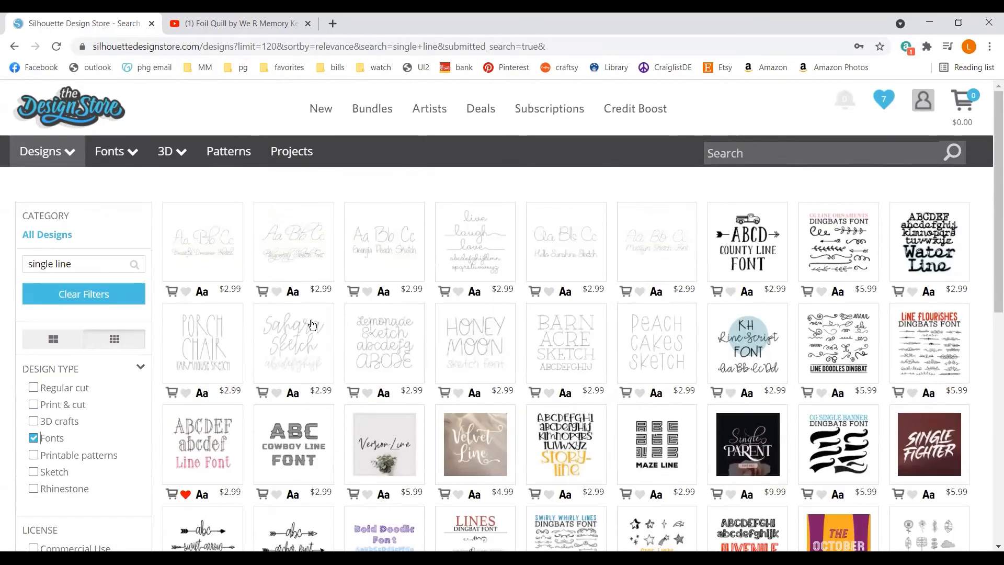
{"action": "left_click", "coordinate": [208, 252]}
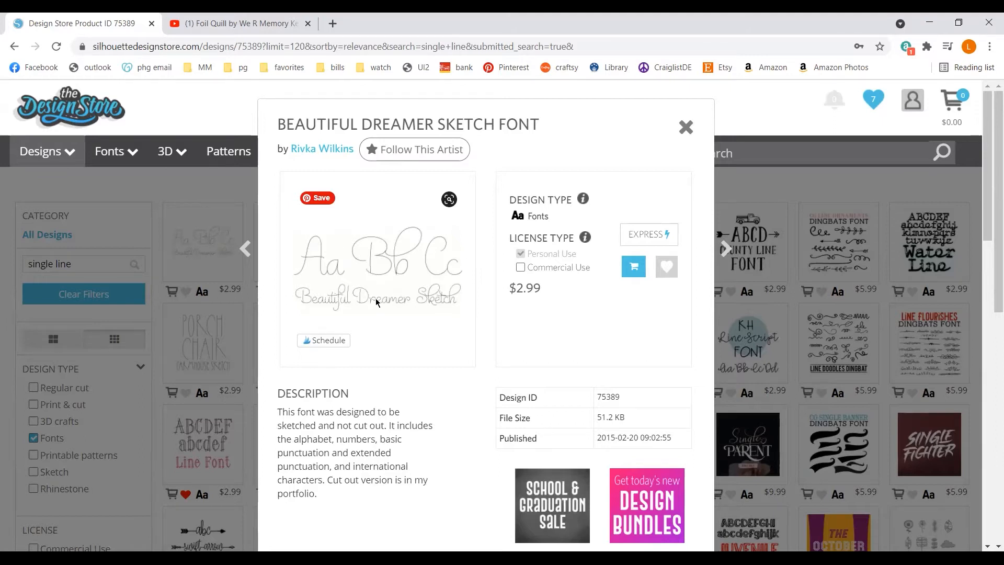
{"action": "left_click", "coordinate": [685, 131]}
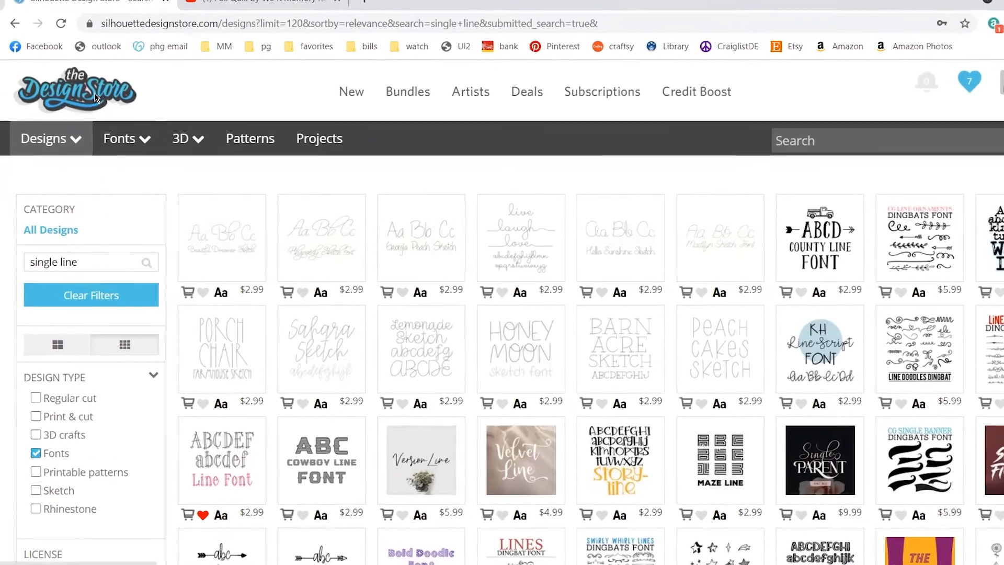
Return to the Design Store home page and open the full catalogue of designs
{"action": "left_click", "coordinate": [88, 115]}
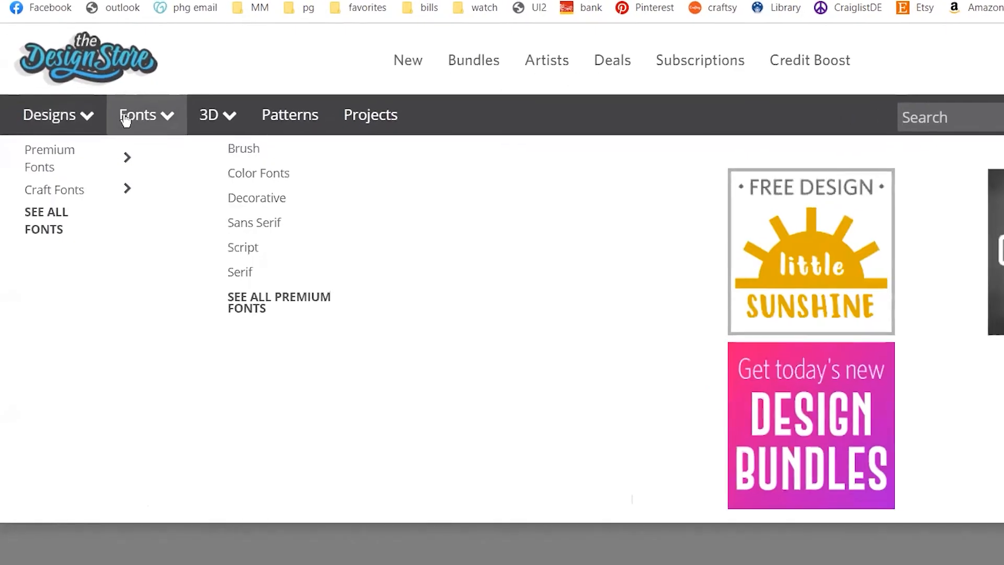
{"action": "mouse_move", "coordinate": [78, 137]}
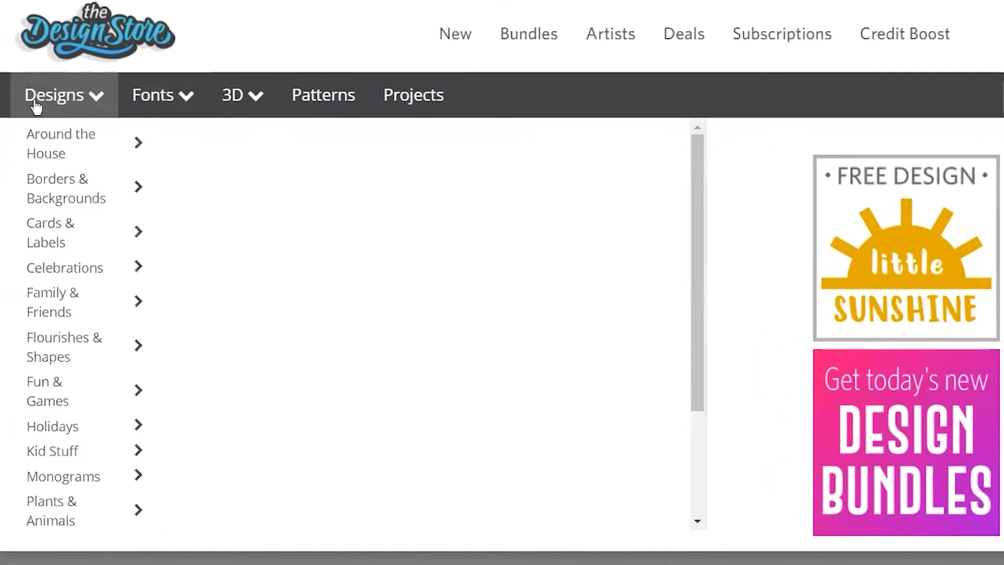
{"action": "left_click", "coordinate": [34, 105]}
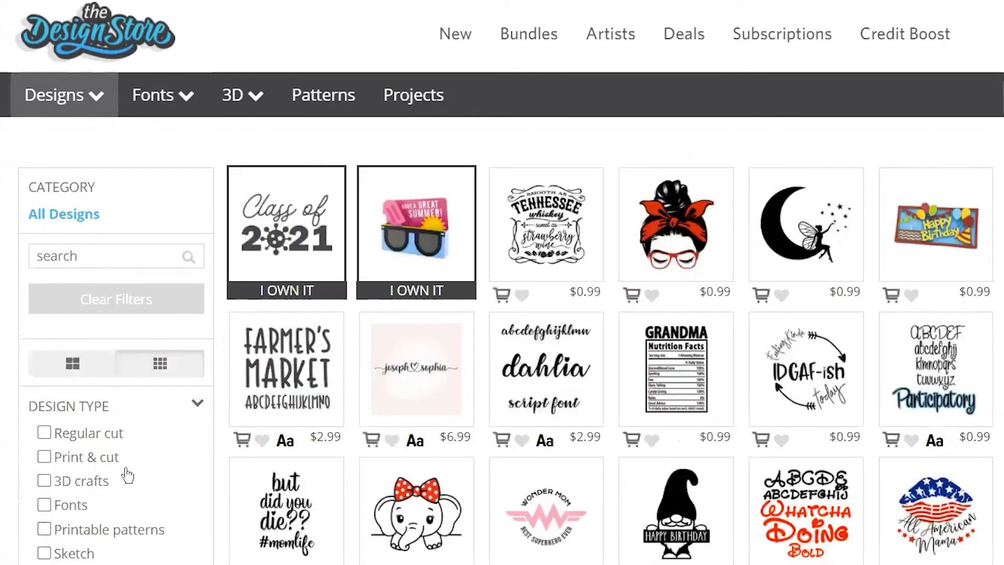
Restrict the design catalogue to the Sketch design type, and view the details of the Floral Wreath Sketch before closing them
{"action": "scroll", "coordinate": [125, 475], "scroll_direction": "down", "scroll_amount": 2}
{"action": "left_click", "coordinate": [45, 460]}
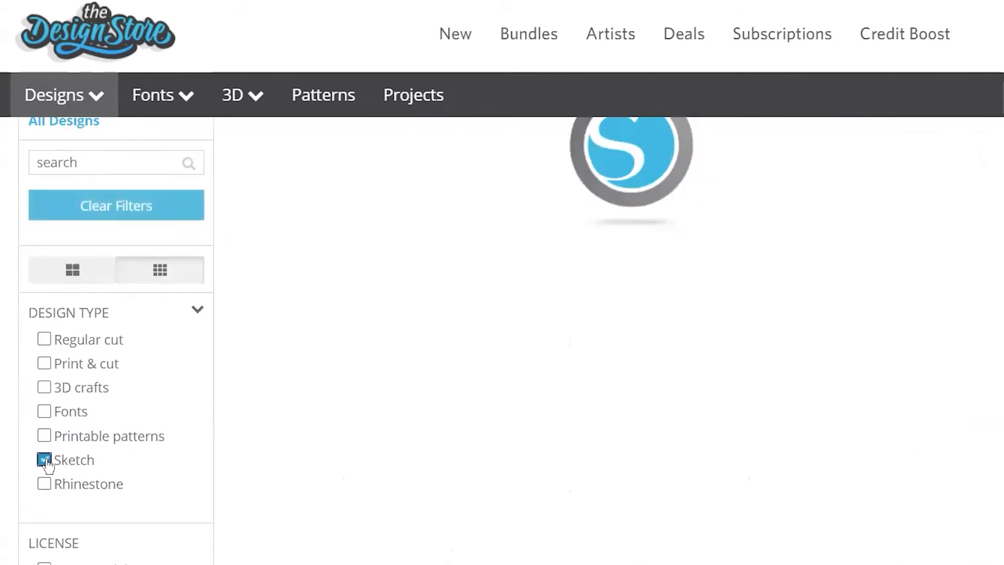
{"action": "scroll", "coordinate": [413, 363], "scroll_direction": "up", "scroll_amount": 2}
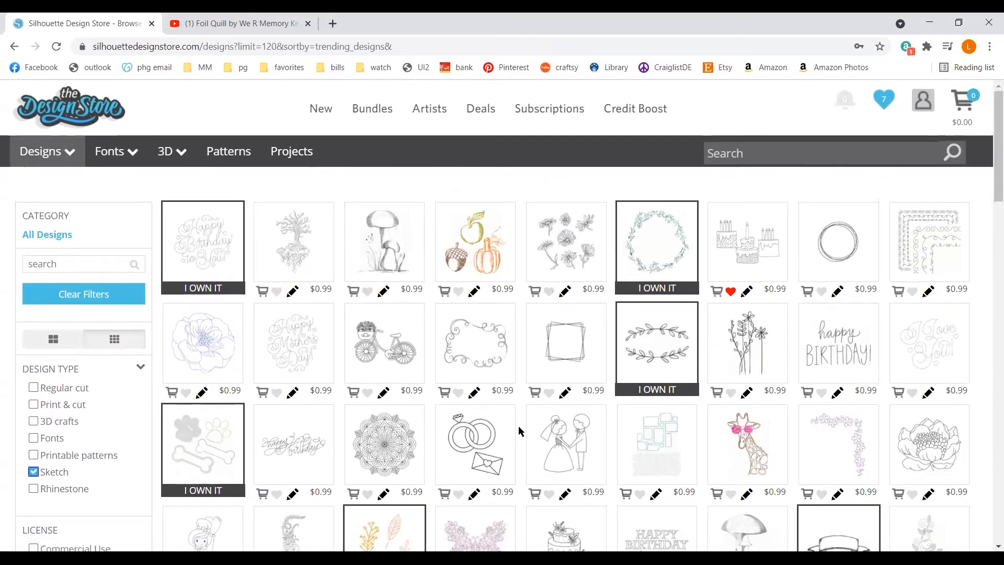
{"action": "left_click", "coordinate": [665, 257]}
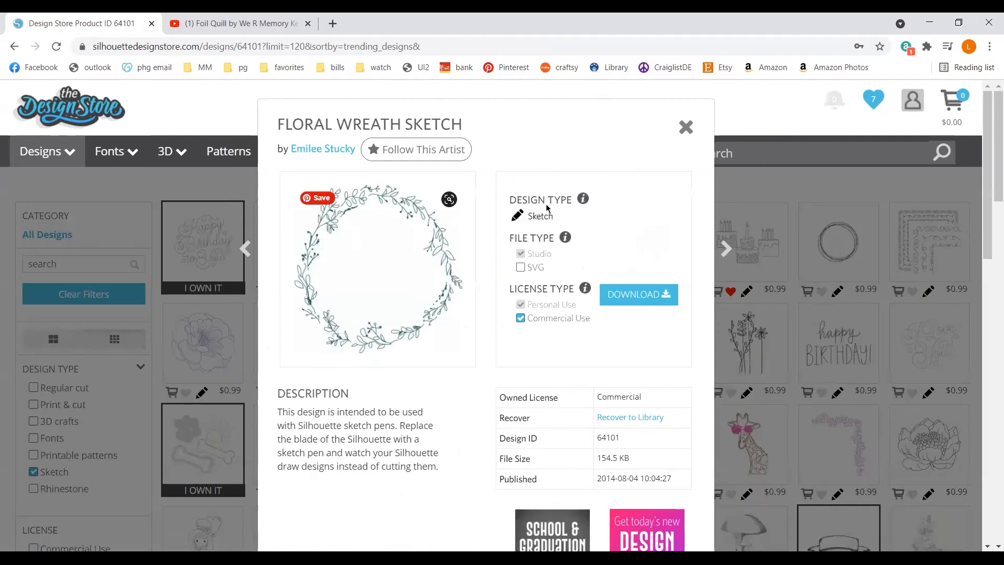
{"action": "left_click", "coordinate": [684, 129]}
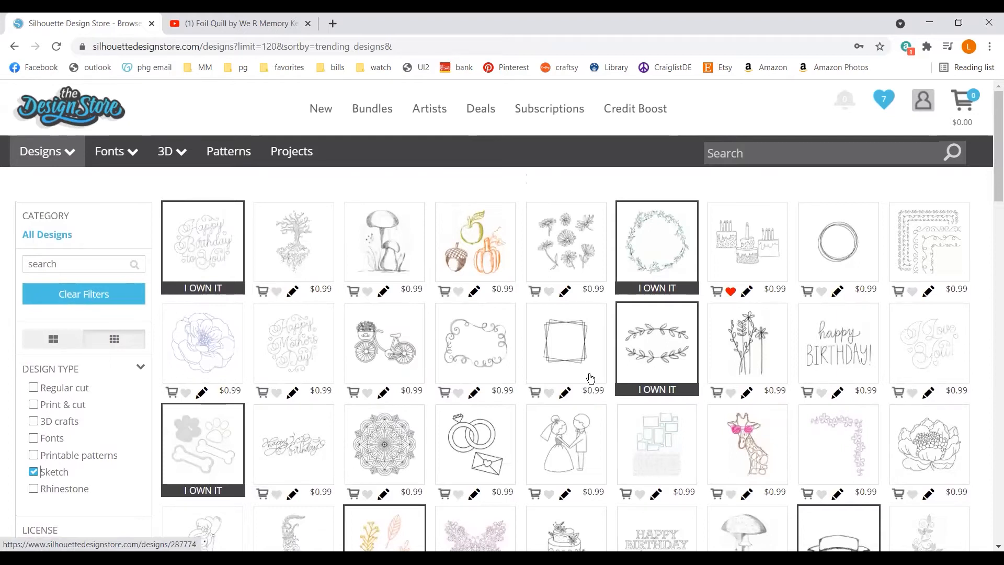
Show the sketch results as larger thumbnails and look through the designs for single-line artwork
{"action": "scroll", "coordinate": [591, 378], "scroll_direction": "down", "scroll_amount": 2}
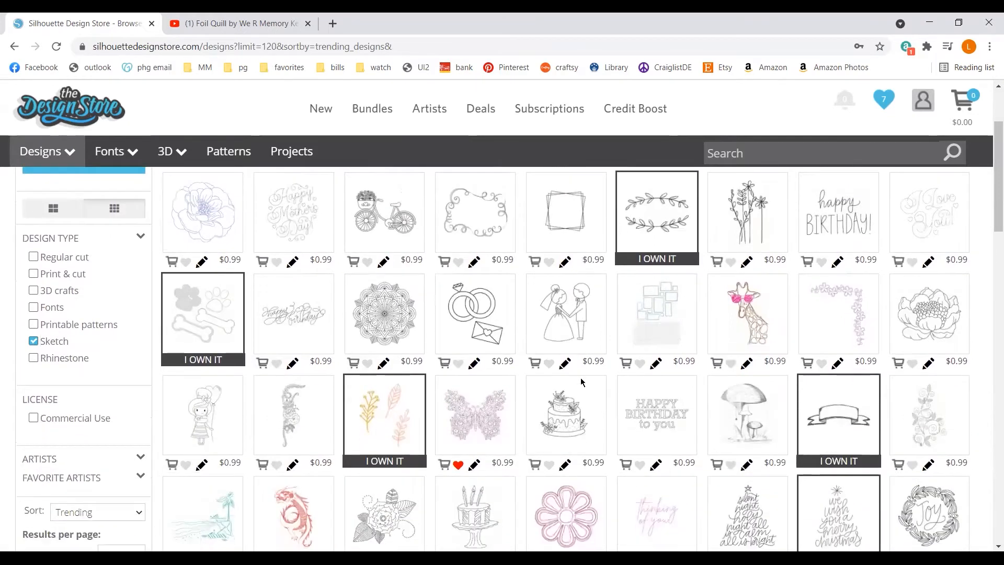
{"action": "scroll", "coordinate": [199, 336], "scroll_direction": "up", "scroll_amount": 2}
{"action": "scroll", "coordinate": [56, 336], "scroll_direction": "down", "scroll_amount": 1}
{"action": "scroll", "coordinate": [63, 316], "scroll_direction": "up", "scroll_amount": 1}
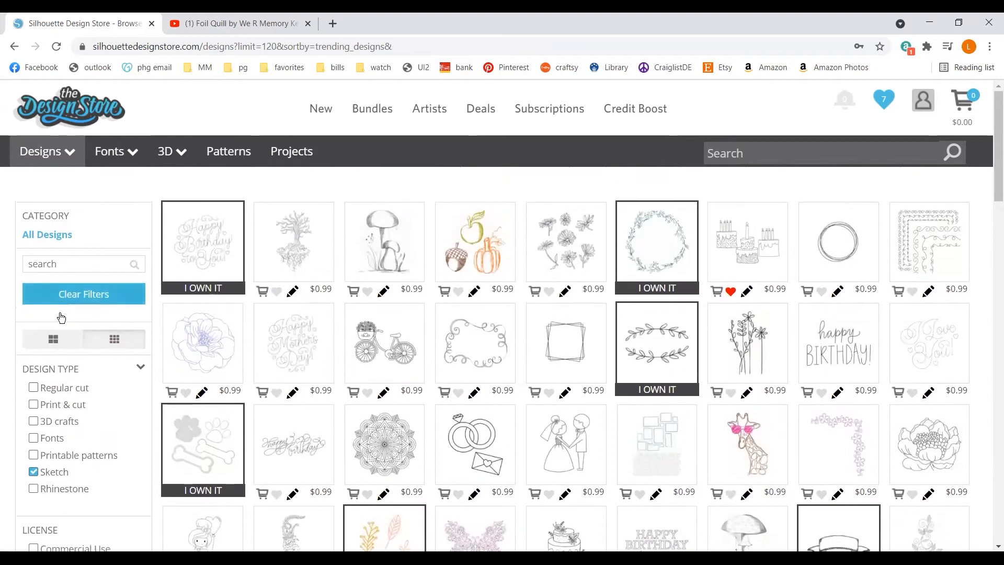
{"action": "left_click", "coordinate": [66, 346]}
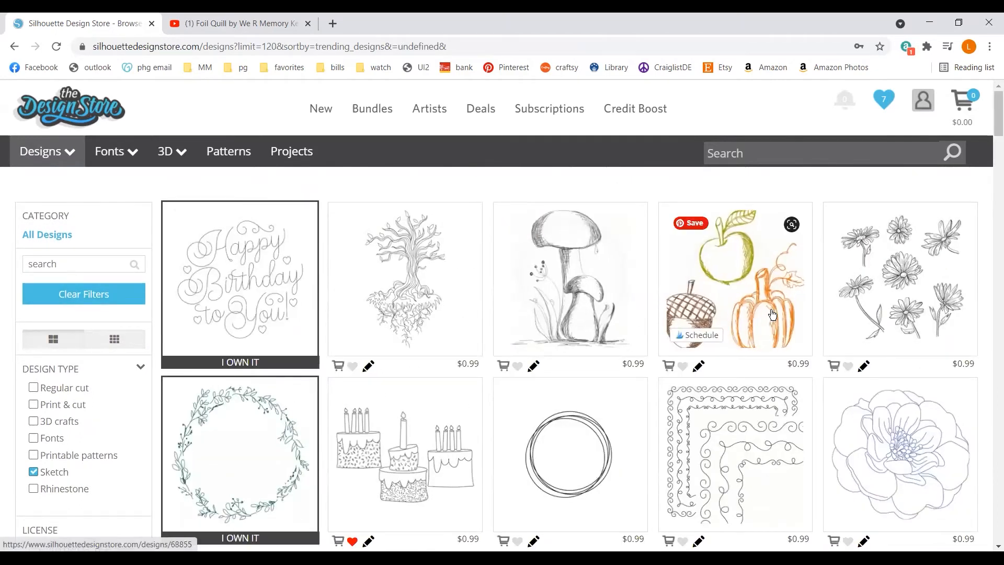
{"action": "scroll", "coordinate": [772, 314], "scroll_direction": "down", "scroll_amount": 2}
{"action": "scroll", "coordinate": [773, 314], "scroll_direction": "down", "scroll_amount": 2}
{"action": "scroll", "coordinate": [773, 314], "scroll_direction": "up", "scroll_amount": 1}
{"action": "scroll", "coordinate": [773, 315], "scroll_direction": "down", "scroll_amount": 2}
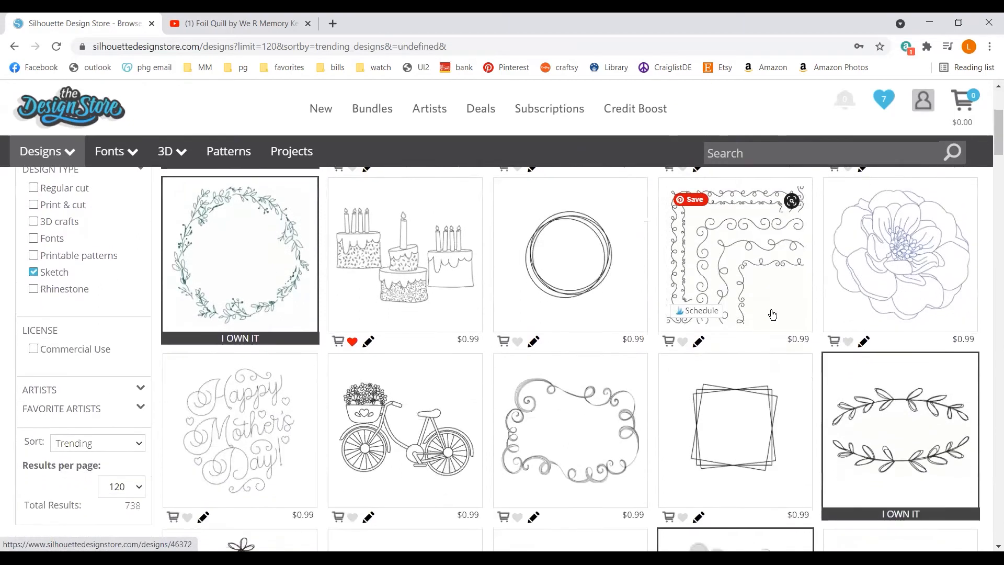
{"action": "scroll", "coordinate": [772, 315], "scroll_direction": "up", "scroll_amount": 2}
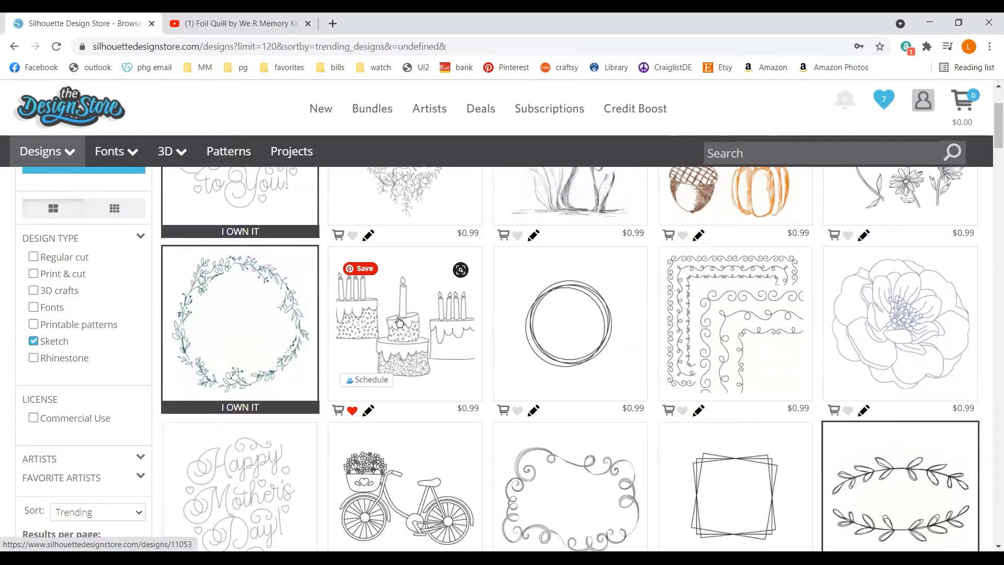
{"action": "scroll", "coordinate": [477, 366], "scroll_direction": "down", "scroll_amount": 3}
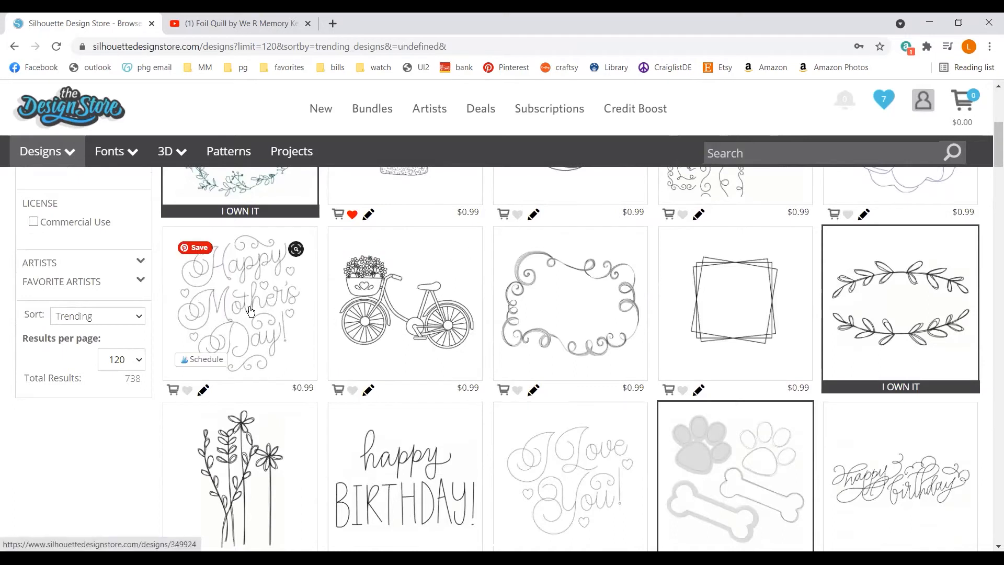
{"action": "scroll", "coordinate": [398, 324], "scroll_direction": "down", "scroll_amount": 2}
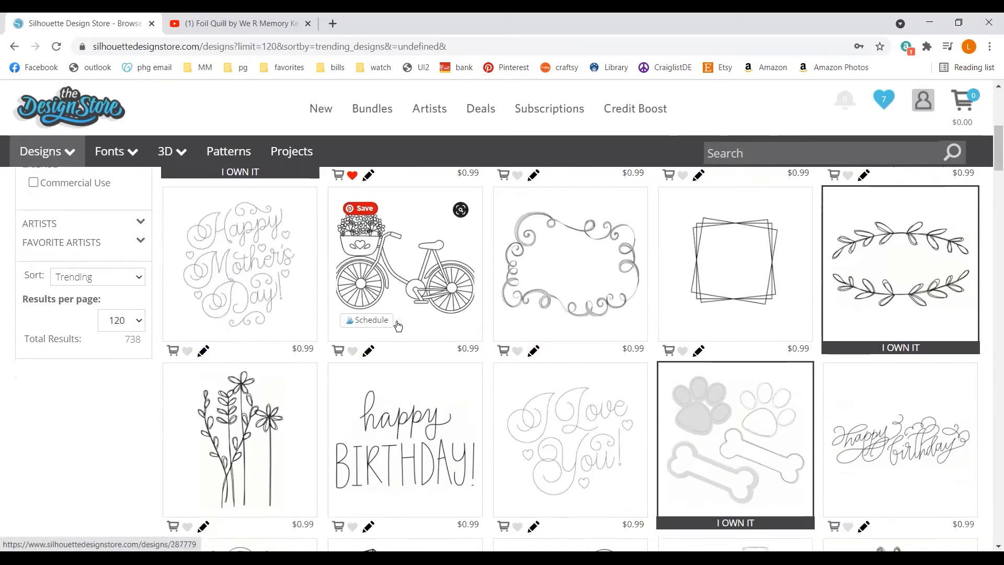
{"action": "scroll", "coordinate": [398, 324], "scroll_direction": "up", "scroll_amount": 4}
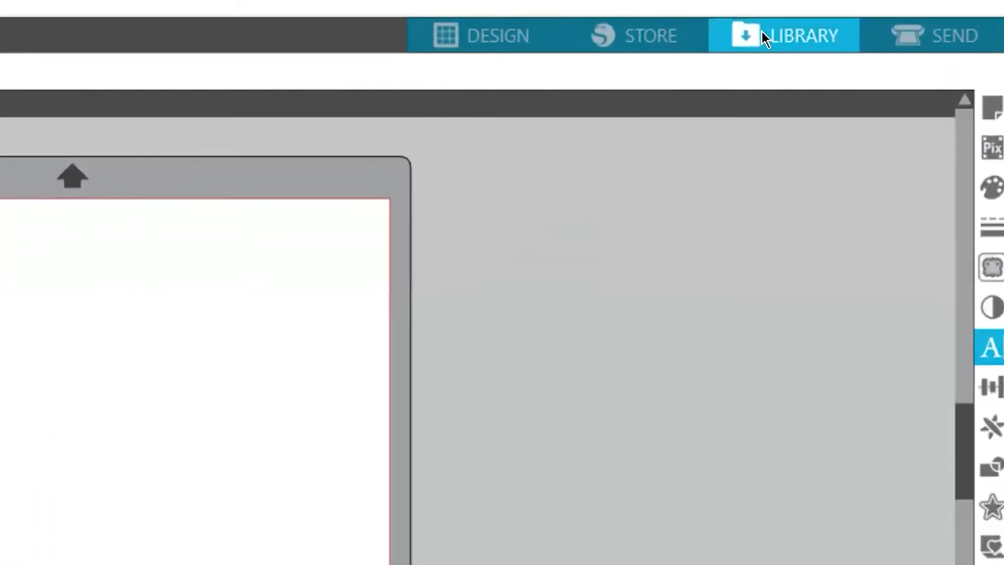
Switch to Silhouette Studio, open the design library and filter its files to the Sketch Design type only
{"action": "left_click", "coordinate": [765, 37]}
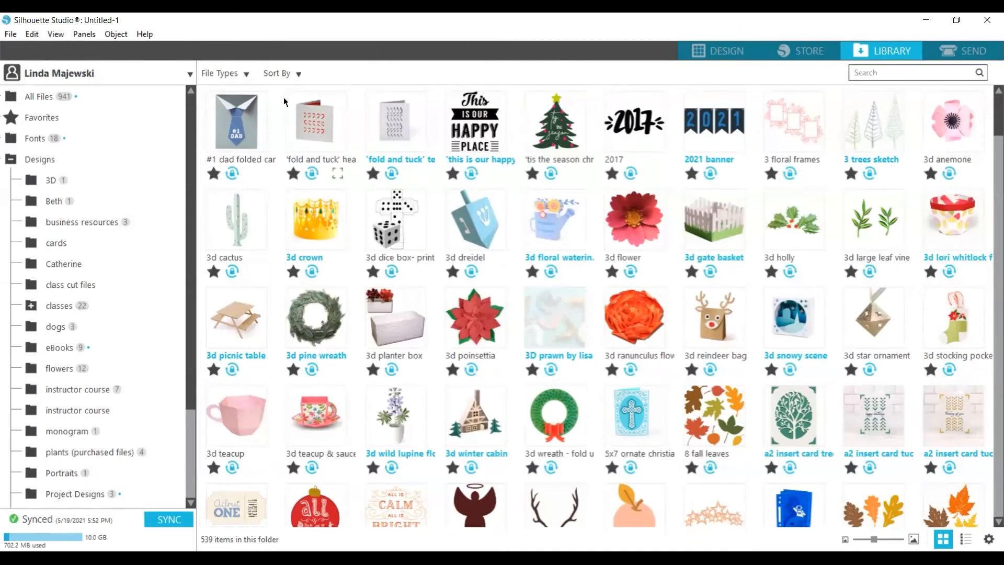
{"action": "left_click", "coordinate": [245, 77]}
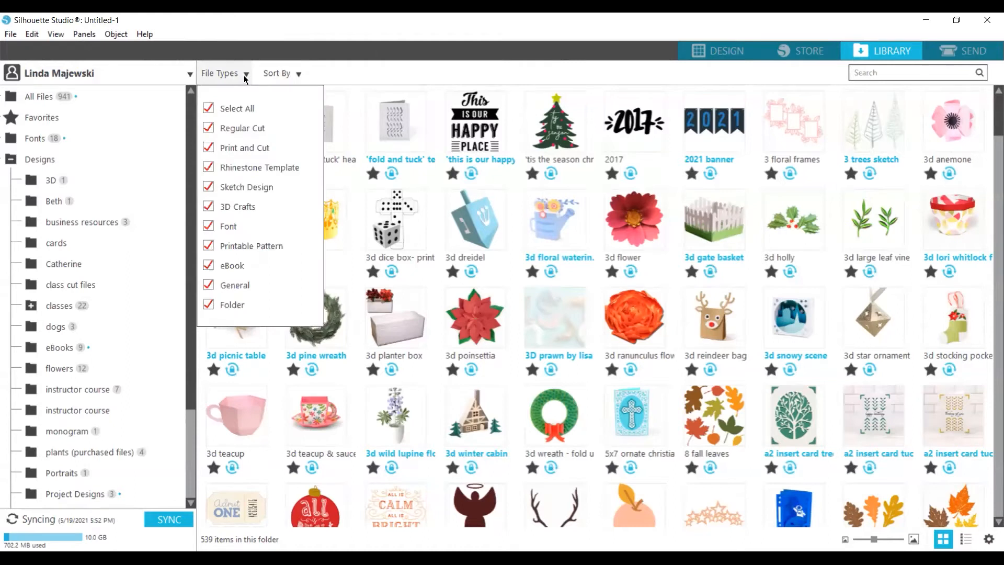
{"action": "left_click", "coordinate": [208, 109]}
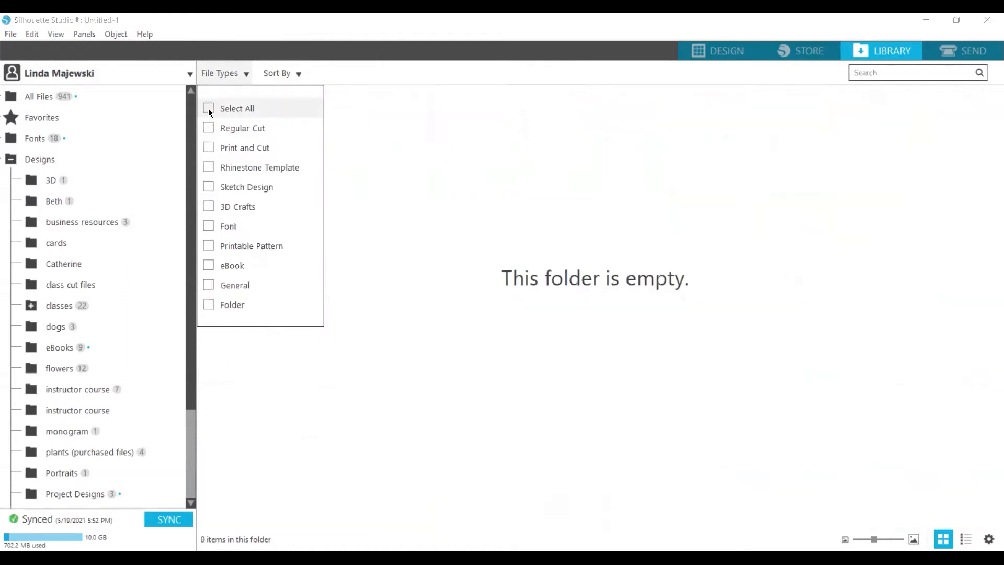
{"action": "left_click", "coordinate": [208, 187]}
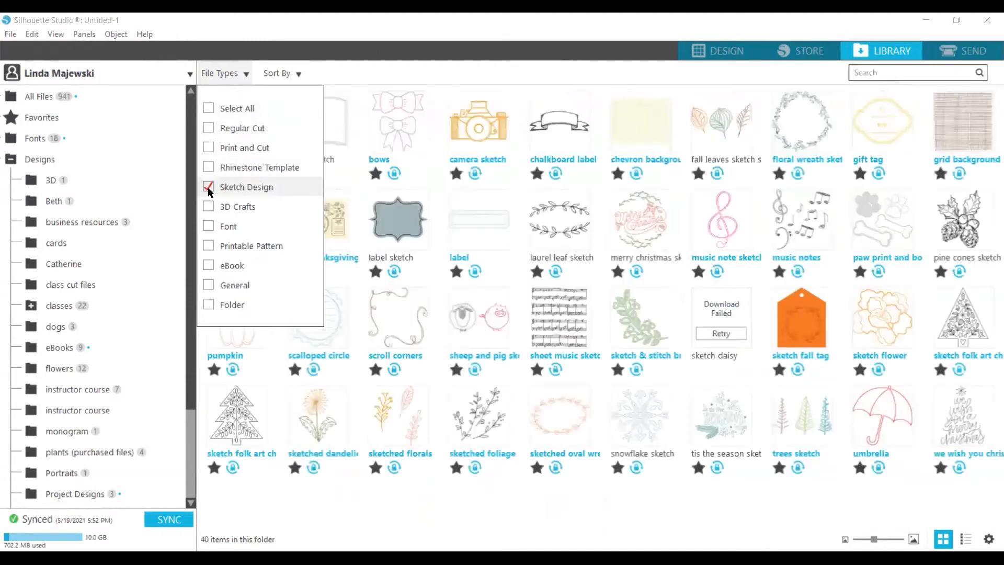
{"action": "left_click", "coordinate": [717, 295]}
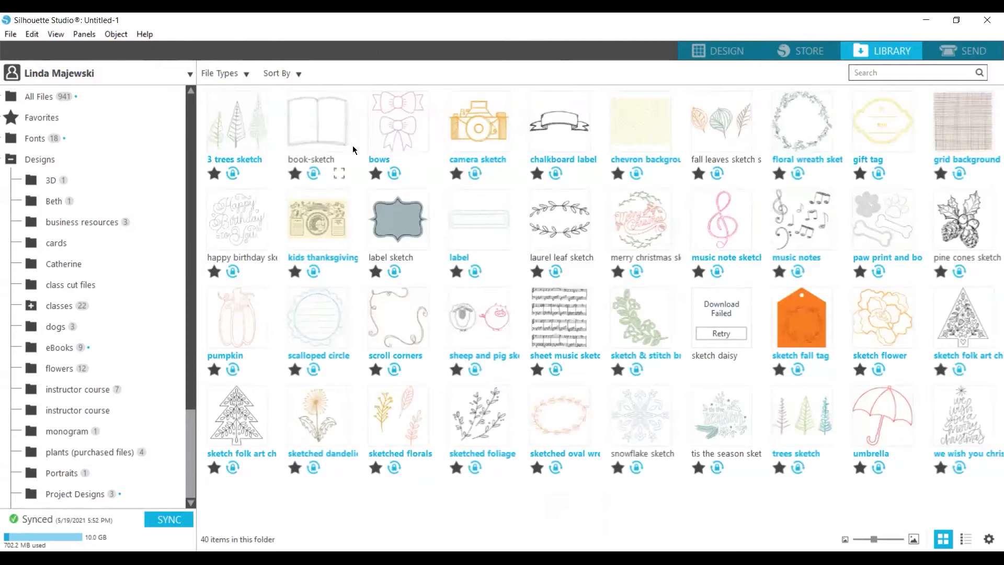
Add the happy birthday sketch from the library to the page and set the whole design's line color to black
{"action": "double_click", "coordinate": [250, 218]}
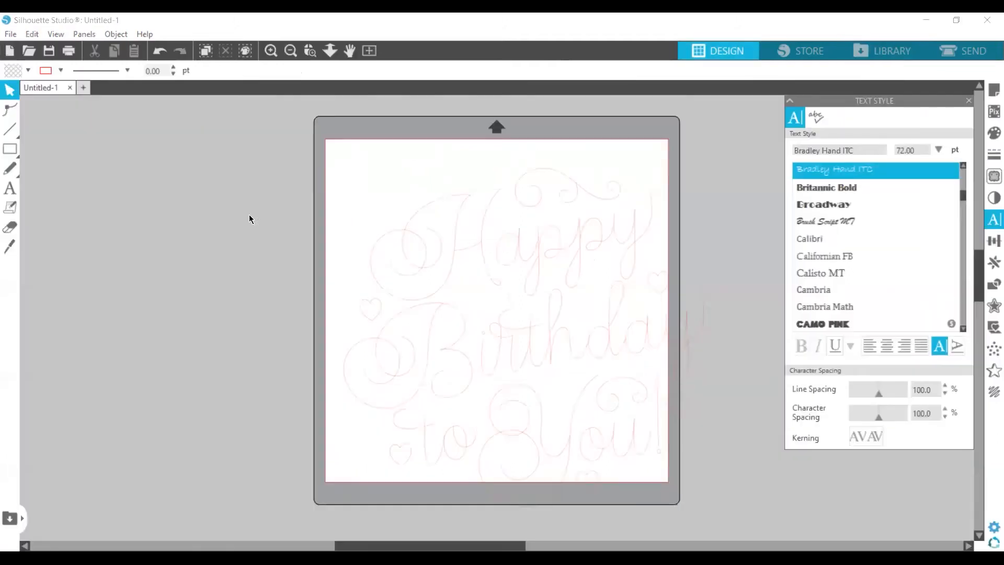
{"action": "left_click_drag", "start_coordinate": [498, 353], "coordinate": [476, 322]}
{"action": "left_click", "coordinate": [275, 155]}
{"action": "left_click_drag", "start_coordinate": [208, 105], "coordinate": [678, 428]}
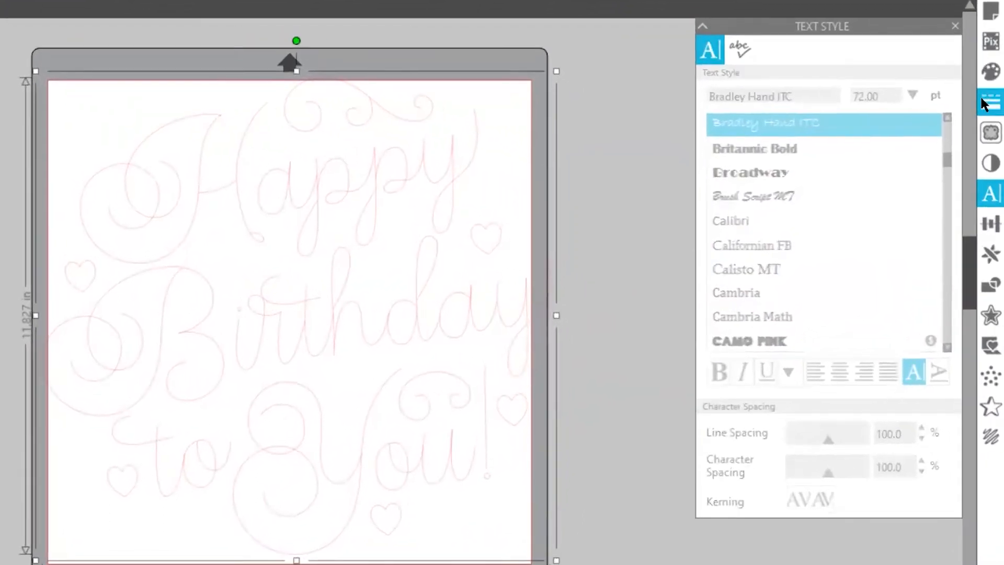
{"action": "left_click", "coordinate": [985, 103]}
{"action": "left_click", "coordinate": [739, 50]}
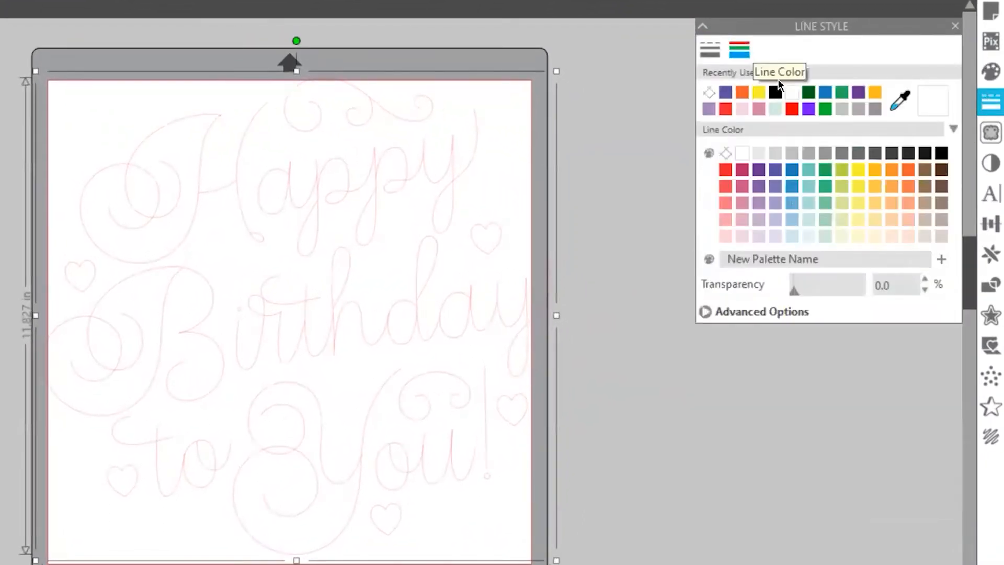
{"action": "left_click", "coordinate": [776, 92]}
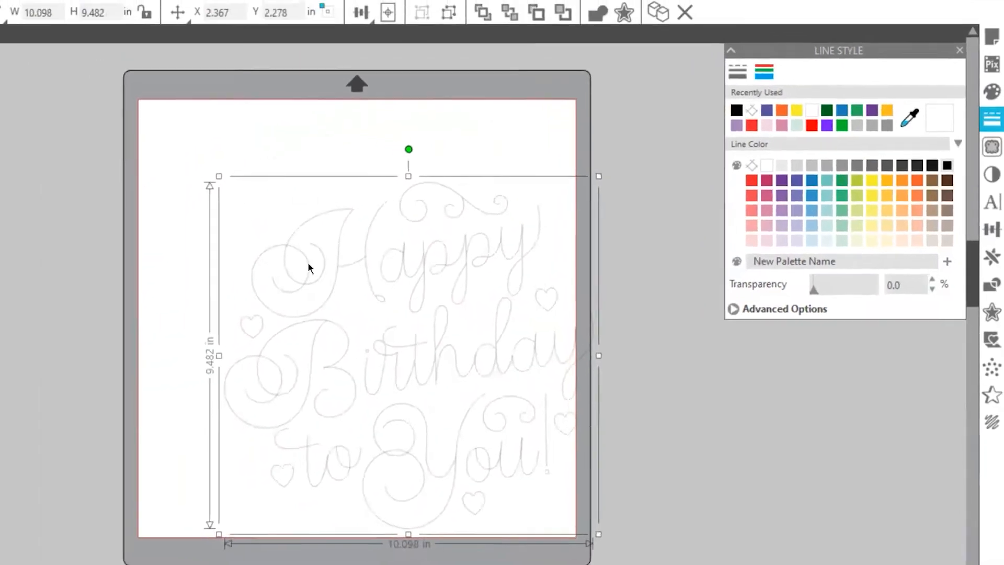
Move the birthday lettering fully onto the page at about X 1.064 in, Y 0.976 in, and check its sketch preview in the send view
{"action": "left_click_drag", "start_coordinate": [309, 264], "coordinate": [261, 217]}
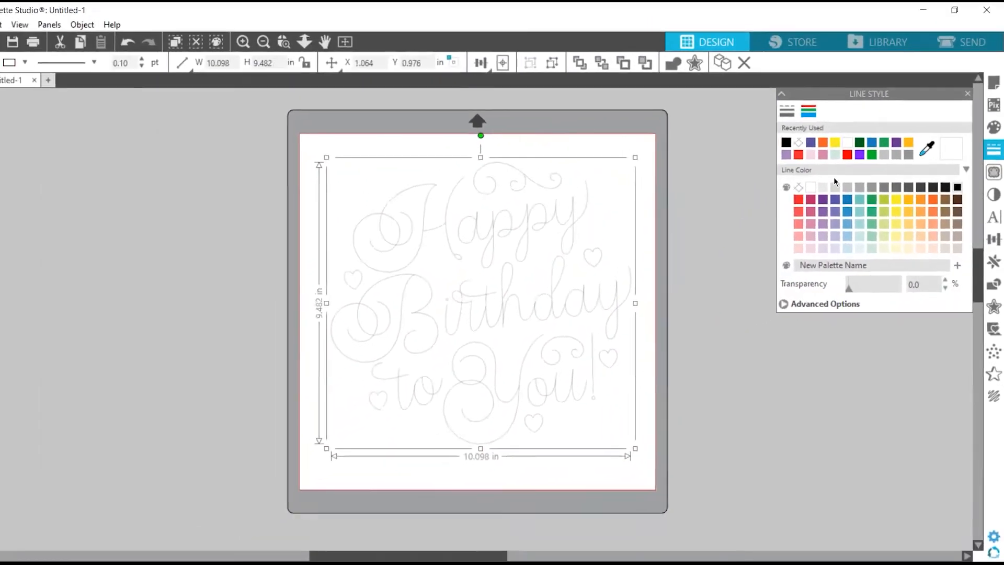
{"action": "left_click", "coordinate": [974, 56]}
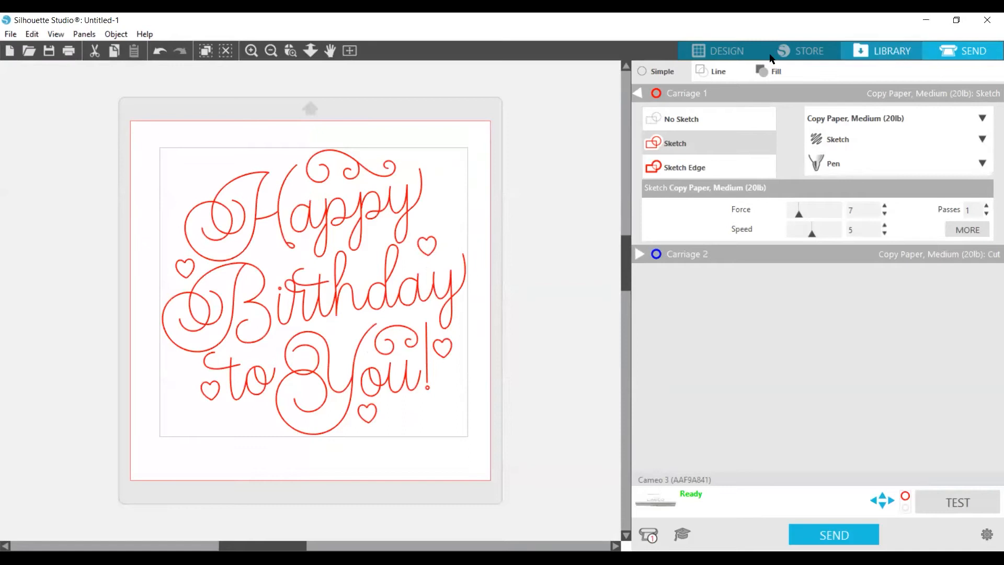
{"action": "left_click", "coordinate": [717, 53]}
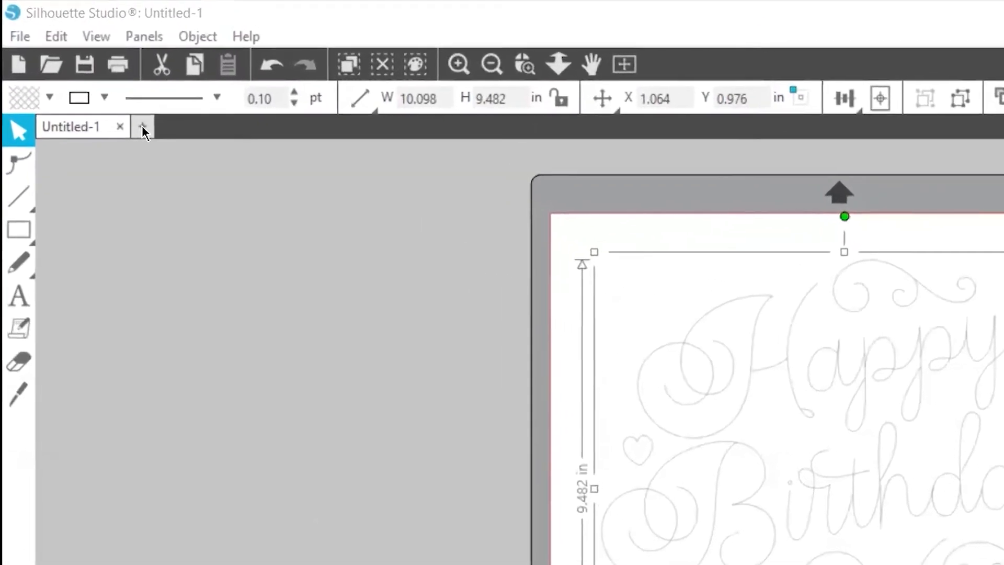
Start a new document, add the music notes sketch from the library and enlarge it to about 7.542 by 7.939 in
{"action": "left_click", "coordinate": [147, 132]}
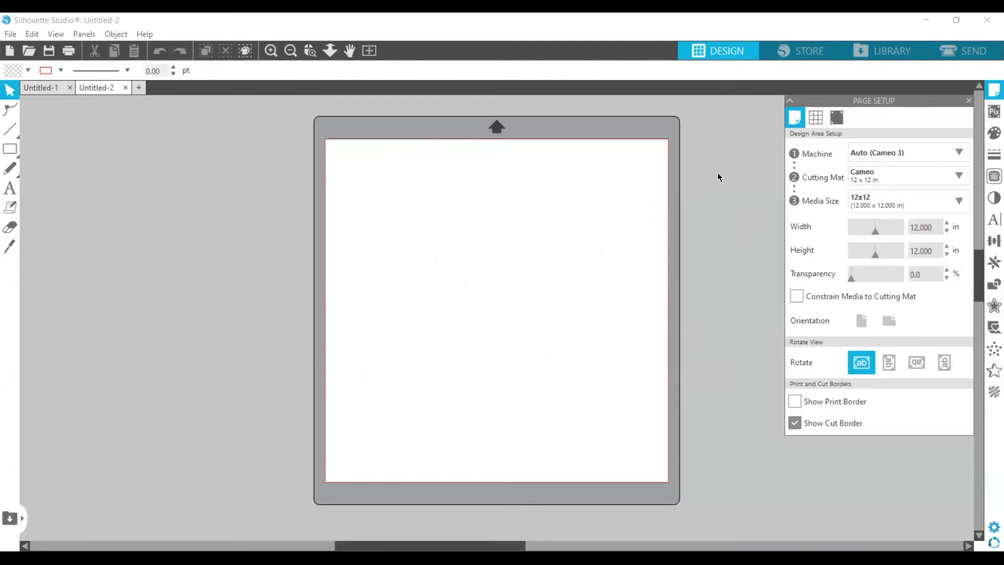
{"action": "left_click", "coordinate": [909, 57]}
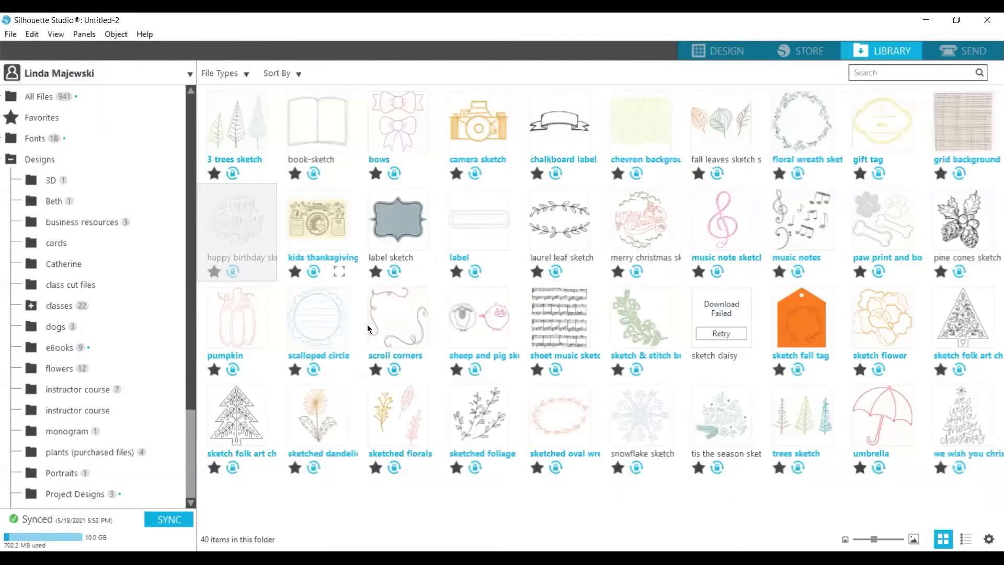
{"action": "double_click", "coordinate": [802, 217]}
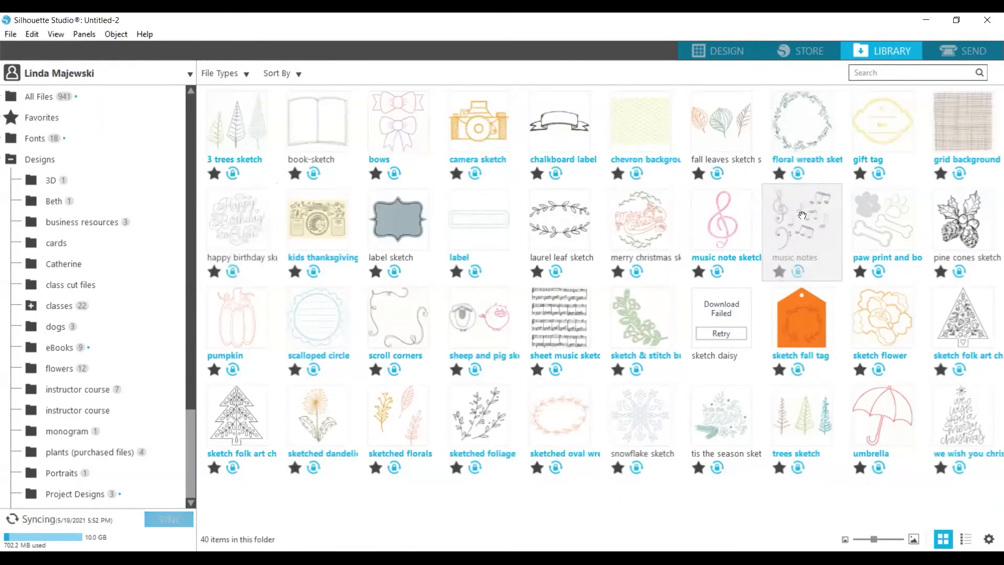
{"action": "left_click", "coordinate": [365, 203]}
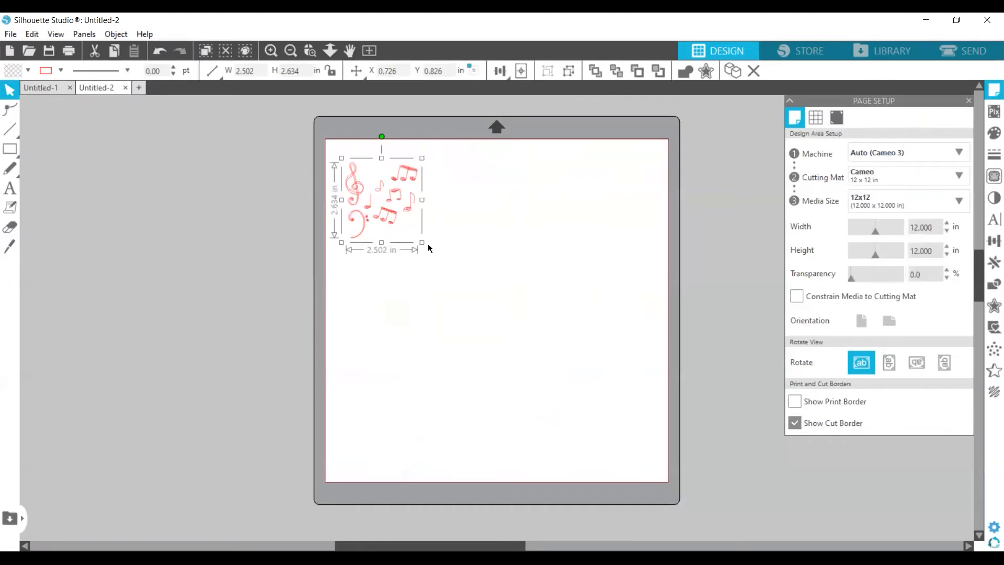
{"action": "left_click_drag", "start_coordinate": [423, 243], "coordinate": [569, 391]}
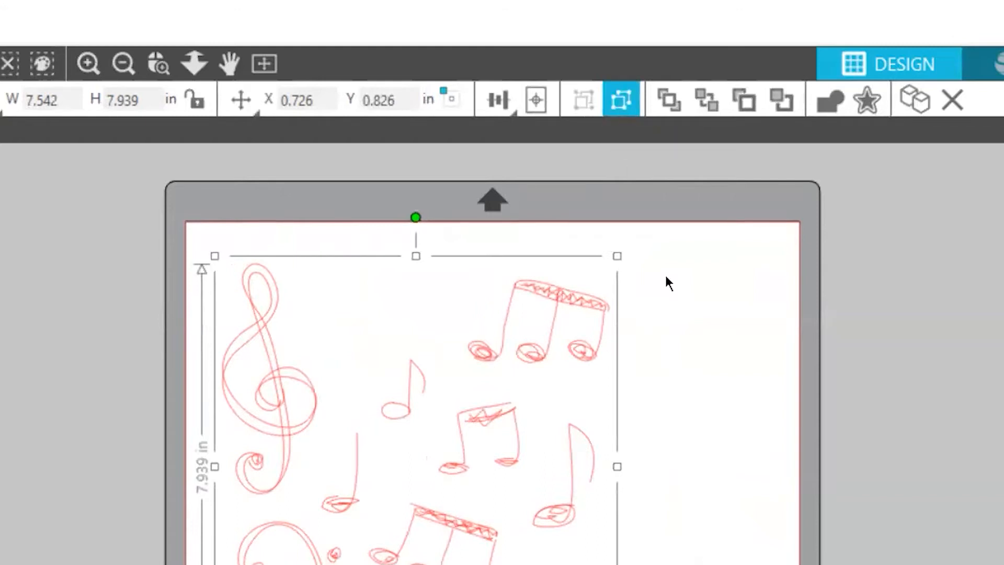
Shift the grouped music notes to about X 0.863 in, Y 0.872 in, and ungroup them into separate symbols
{"action": "left_click", "coordinate": [665, 329]}
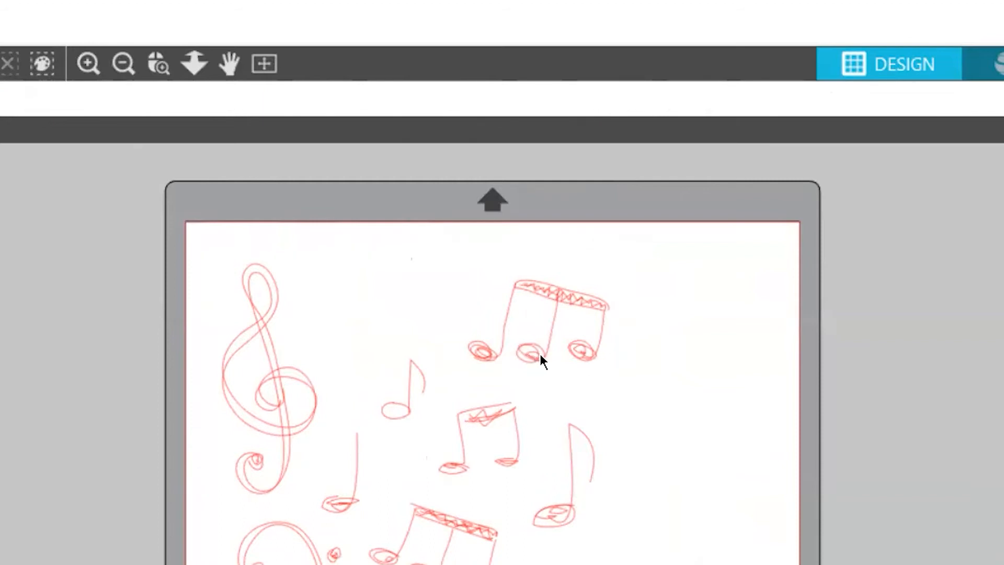
{"action": "left_click_drag", "start_coordinate": [540, 354], "coordinate": [546, 356]}
{"action": "left_click", "coordinate": [557, 335]}
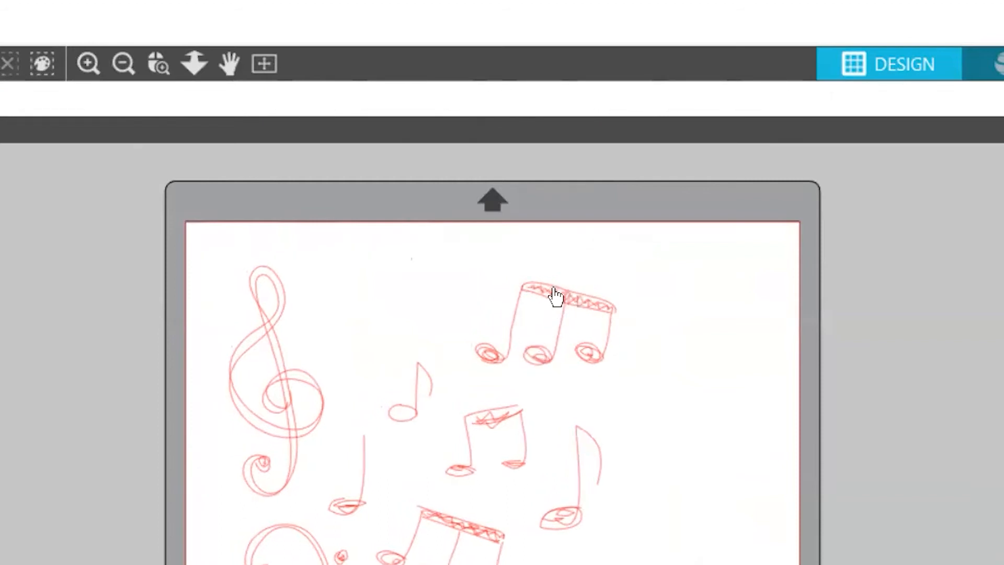
{"action": "left_click", "coordinate": [556, 293]}
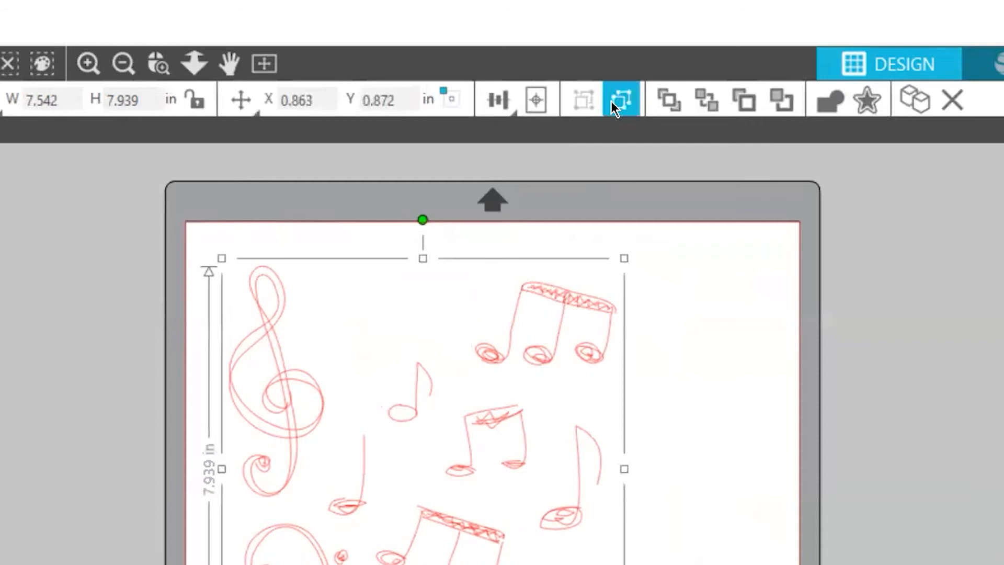
{"action": "left_click", "coordinate": [616, 103]}
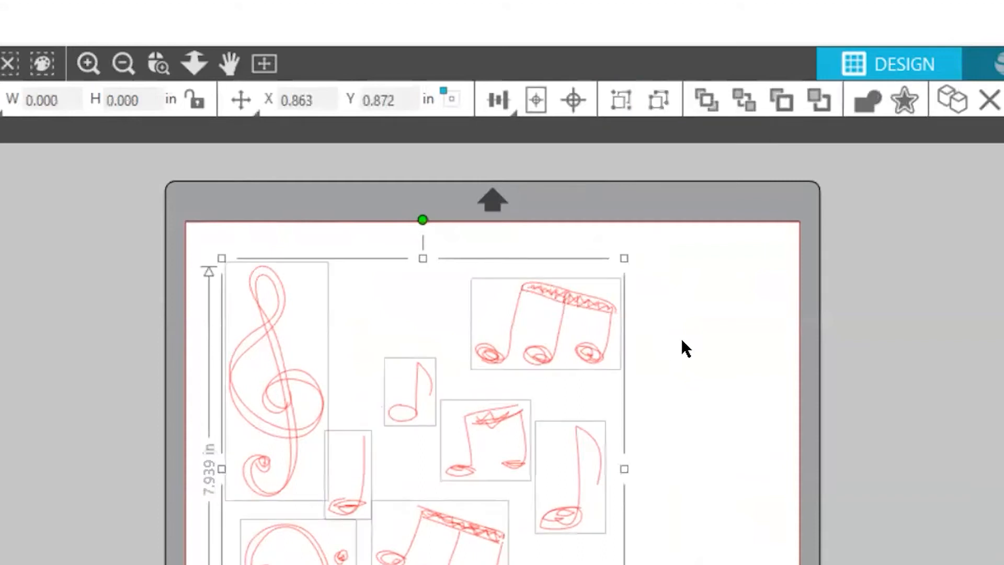
Move the treble clef slightly left and raise the single quarter note beside it
{"action": "left_click", "coordinate": [727, 330]}
{"action": "mouse_move", "coordinate": [293, 410]}
{"action": "left_mouse_down"}
{"action": "mouse_move", "coordinate": [301, 375]}
{"action": "mouse_move", "coordinate": [282, 408]}
{"action": "left_mouse_up"}
{"action": "left_click", "coordinate": [338, 471]}
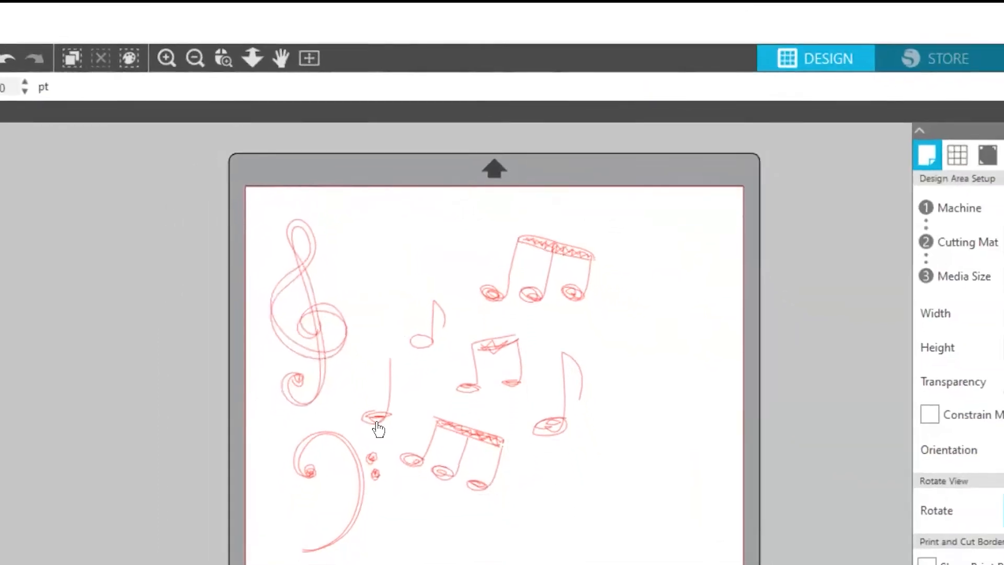
{"action": "left_click_drag", "start_coordinate": [377, 423], "coordinate": [378, 376]}
{"action": "left_click", "coordinate": [356, 471]}
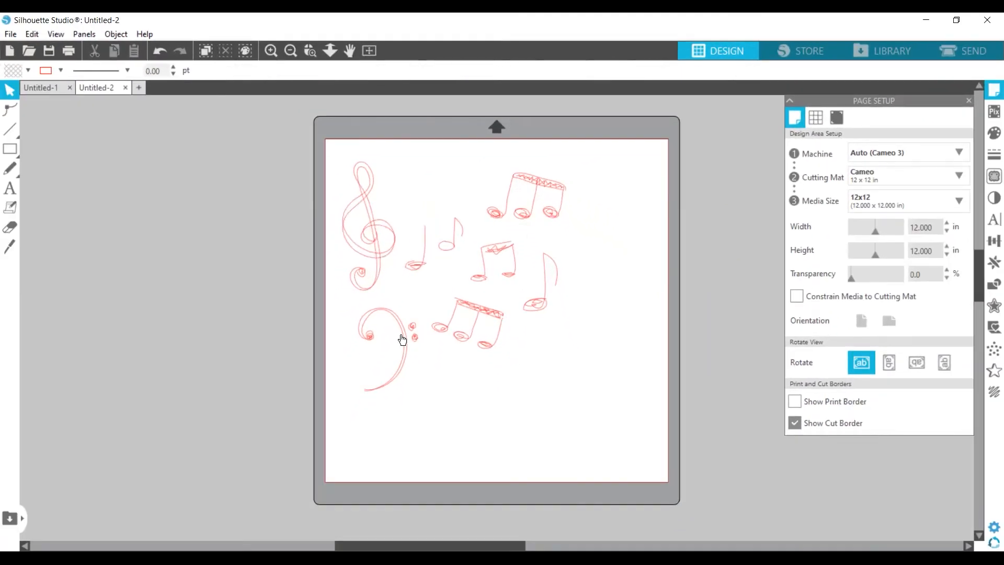
Move the bass clef slightly down and left, and the middle pair of beamed notes to about X 8.833 in, Y 1.819 in
{"action": "mouse_move", "coordinate": [402, 327]}
{"action": "left_mouse_down"}
{"action": "mouse_move", "coordinate": [400, 366]}
{"action": "mouse_move", "coordinate": [399, 333]}
{"action": "left_mouse_up"}
{"action": "left_click", "coordinate": [402, 336]}
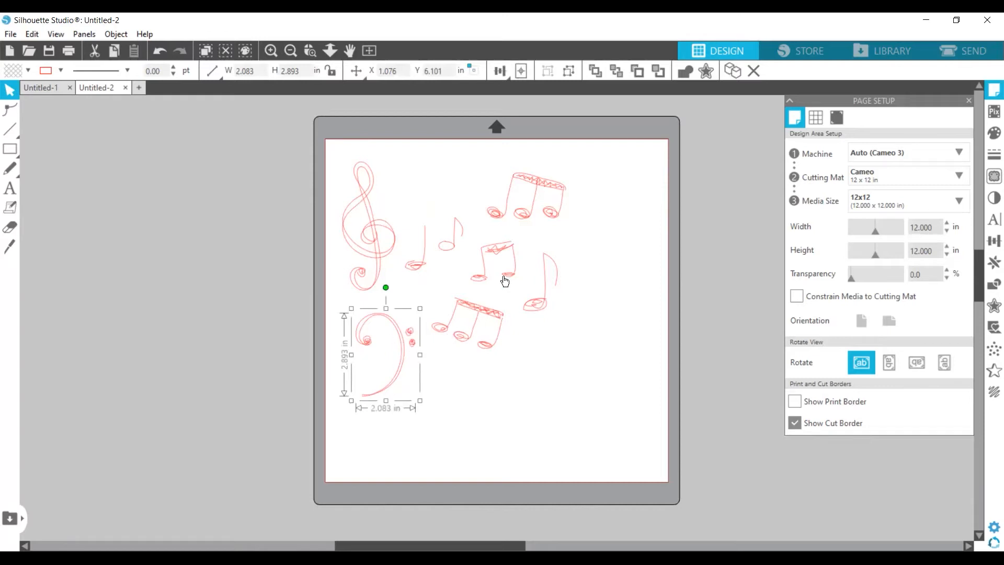
{"action": "left_click_drag", "start_coordinate": [513, 273], "coordinate": [618, 223]}
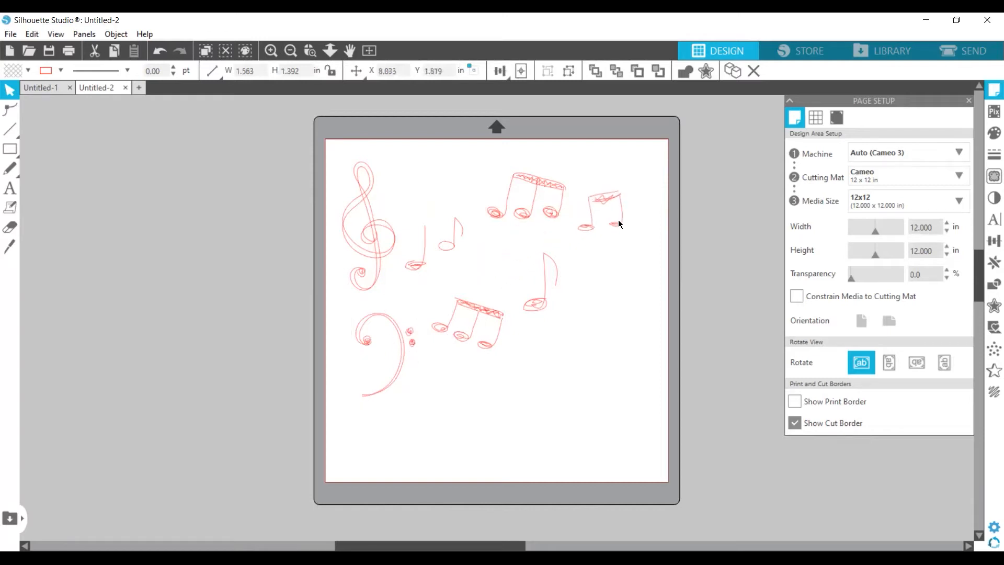
Ungroup the bass clef, try moving one of its curve lines to about X 0.233 in, Y 7.219 in, and undo that move
{"action": "left_click", "coordinate": [407, 361]}
{"action": "left_click", "coordinate": [409, 346]}
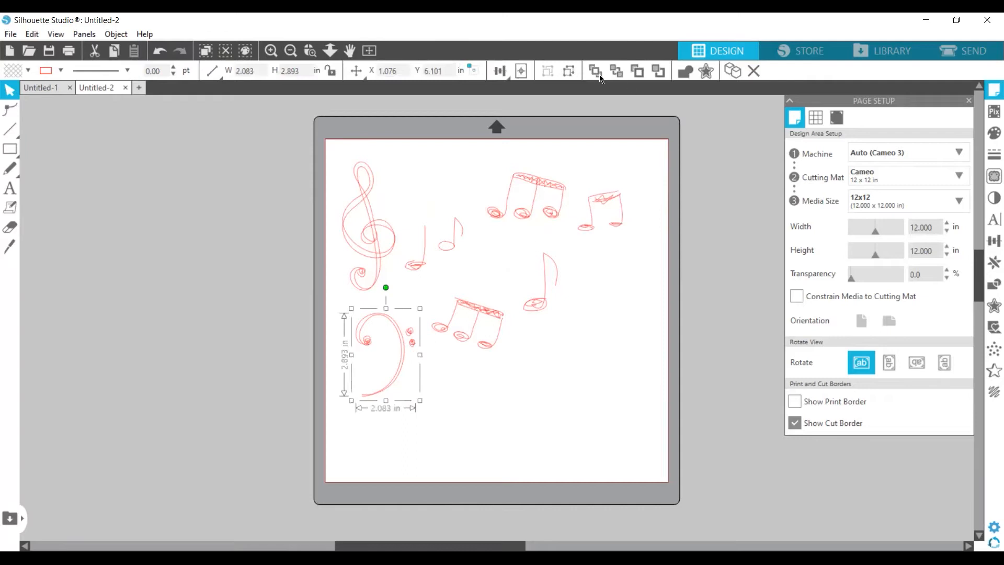
{"action": "left_click", "coordinate": [572, 76]}
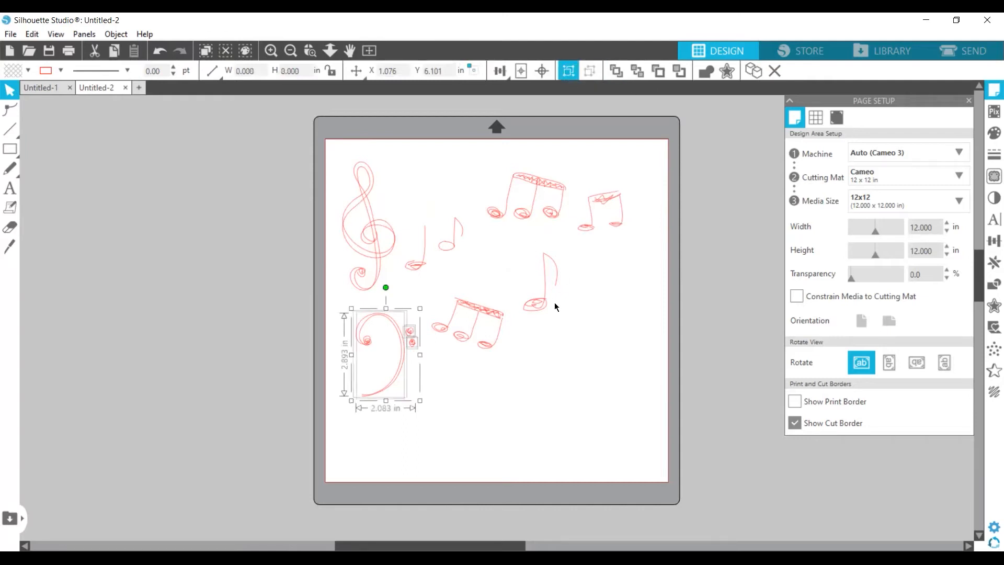
{"action": "left_click", "coordinate": [537, 357]}
{"action": "left_click_drag", "start_coordinate": [403, 354], "coordinate": [375, 390]}
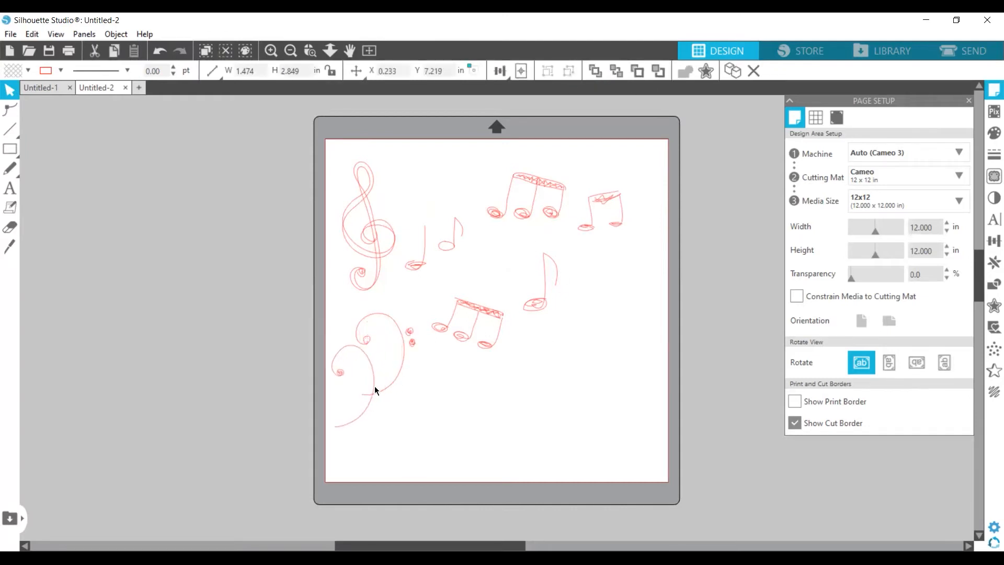
{"action": "left_click", "coordinate": [410, 366]}
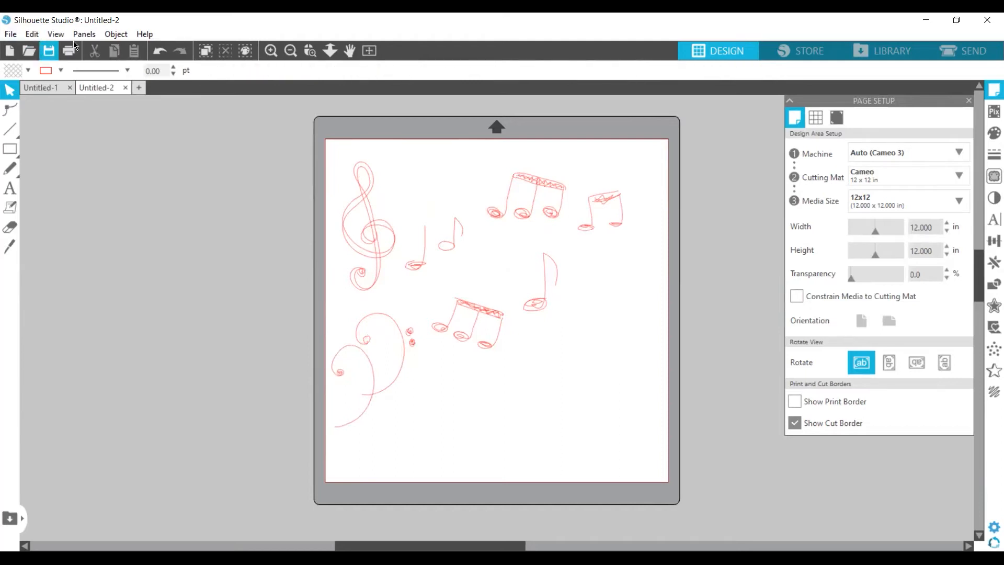
{"action": "left_click", "coordinate": [162, 52]}
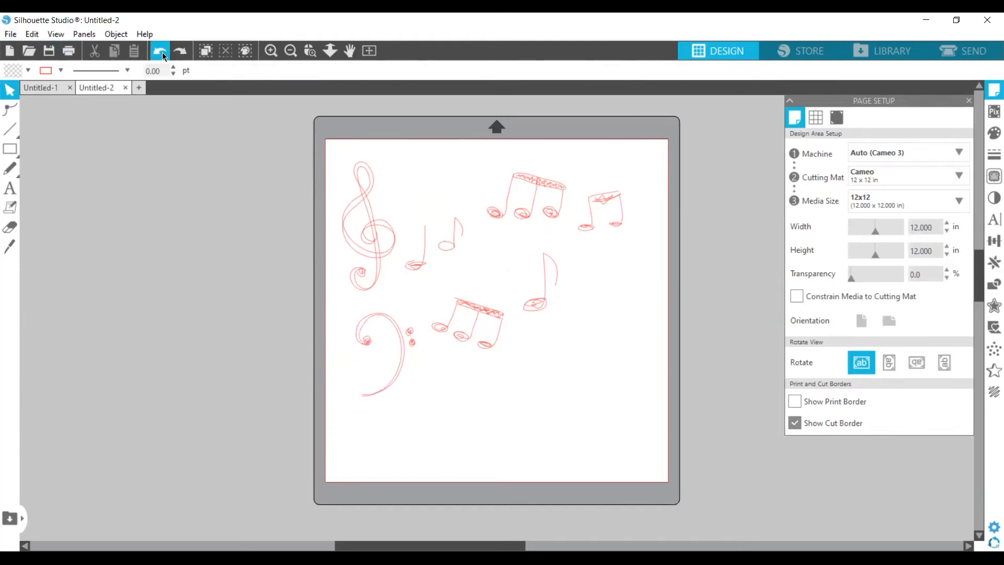
{"action": "left_click", "coordinate": [162, 51]}
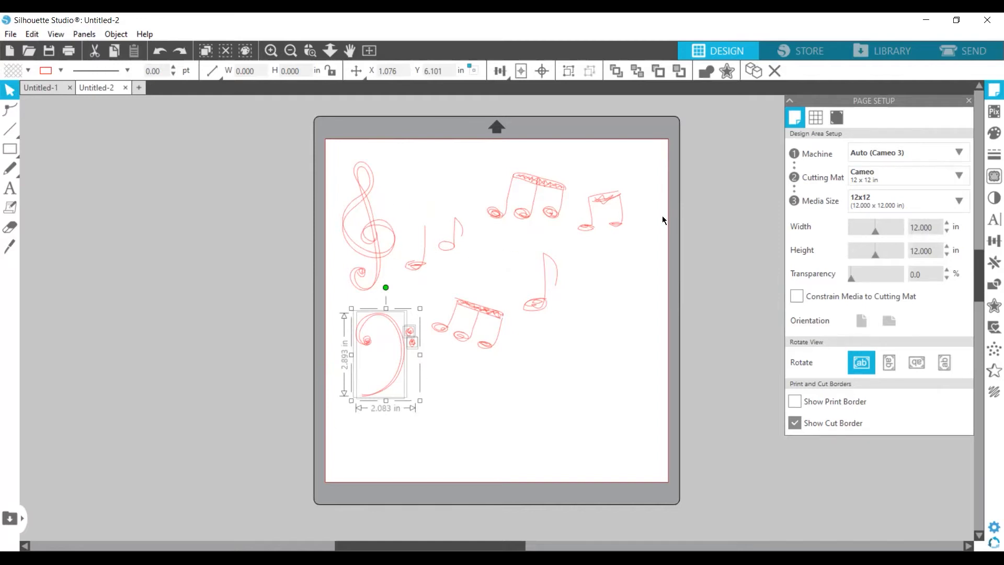
Select all the music symbols on the page and delete them
{"action": "left_click_drag", "start_coordinate": [289, 157], "coordinate": [651, 437]}
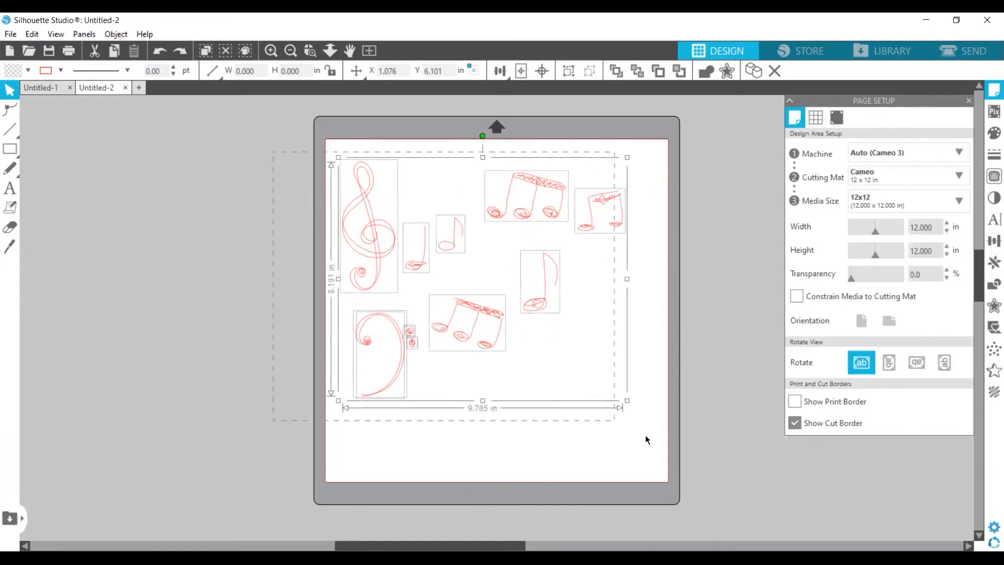
{"action": "key", "text": "Delete"}
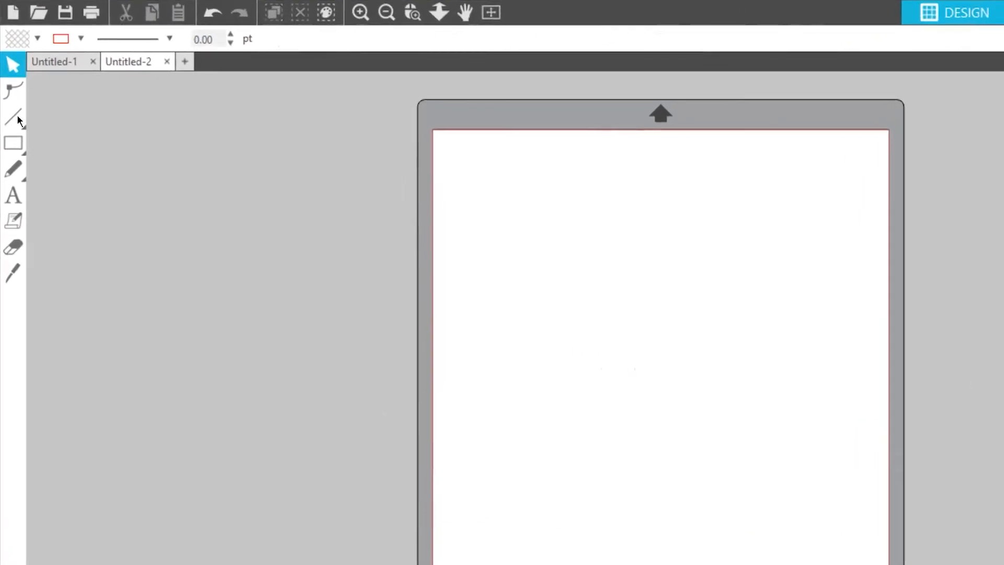
Draw an S-shaped stem with the Curve Shape tool in the middle of the empty page, about 1.36 in wide and 6.08 in tall
{"action": "left_click", "coordinate": [16, 117]}
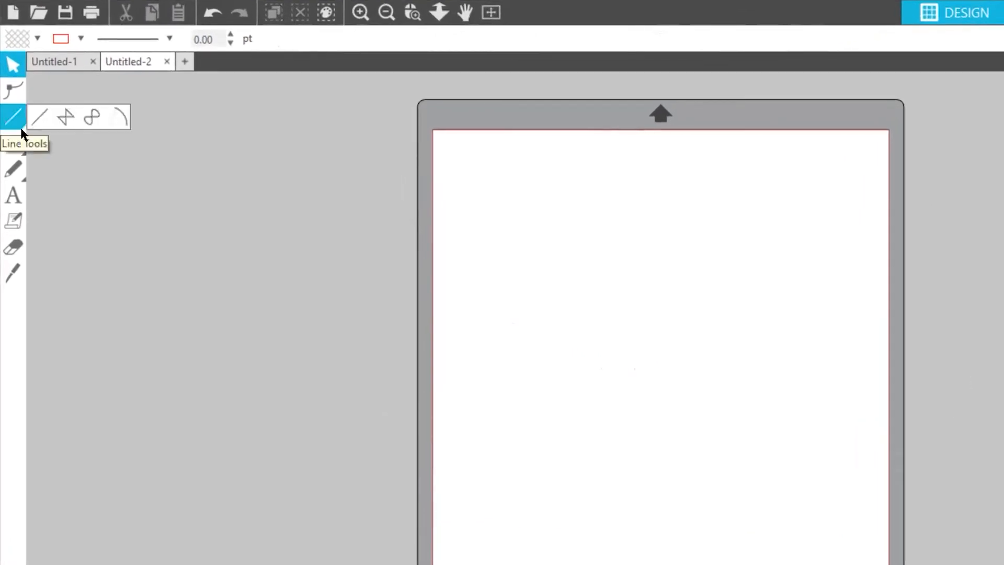
{"action": "left_click", "coordinate": [12, 172]}
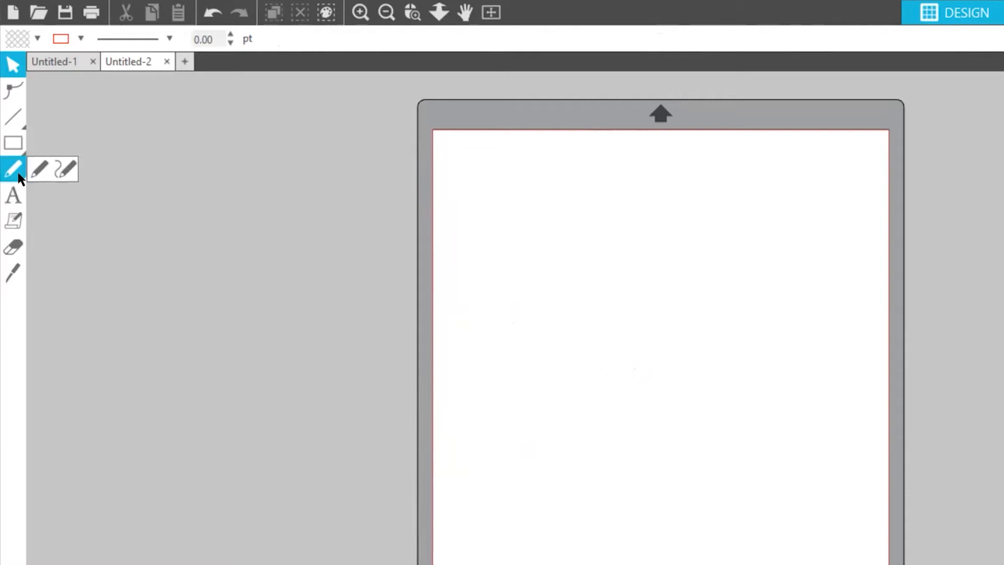
{"action": "left_click", "coordinate": [16, 126]}
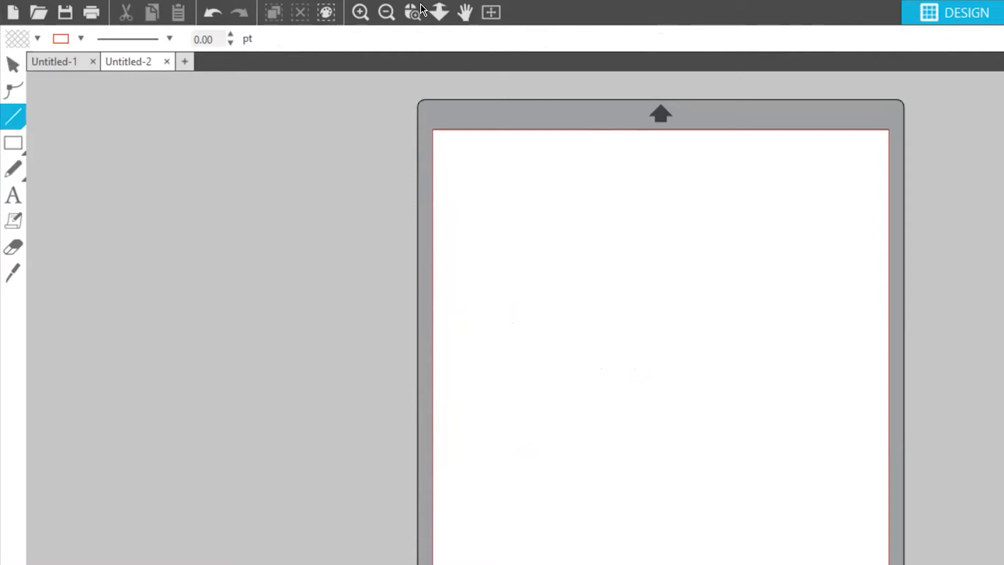
{"action": "left_click", "coordinate": [366, 10]}
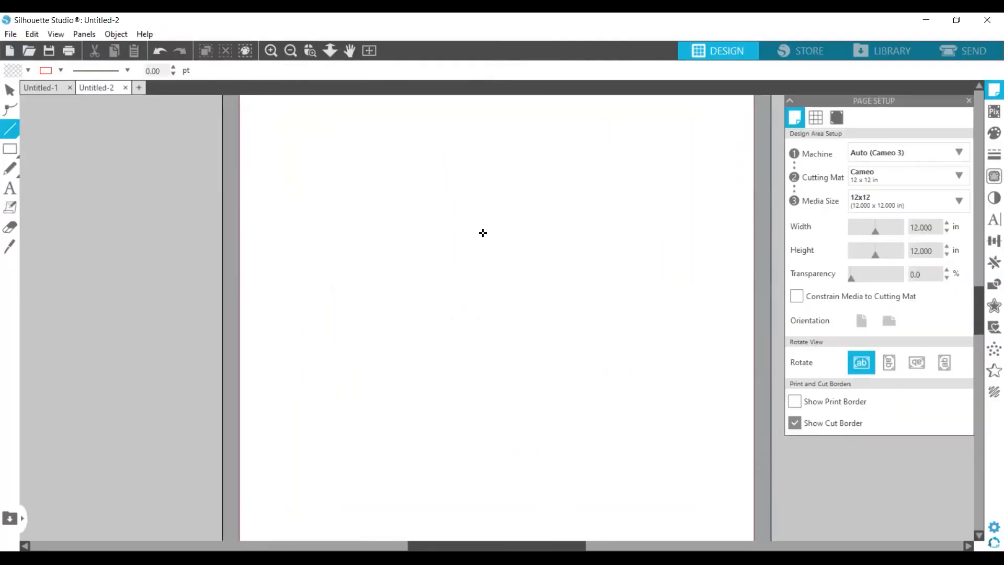
{"action": "mouse_move", "coordinate": [11, 128]}
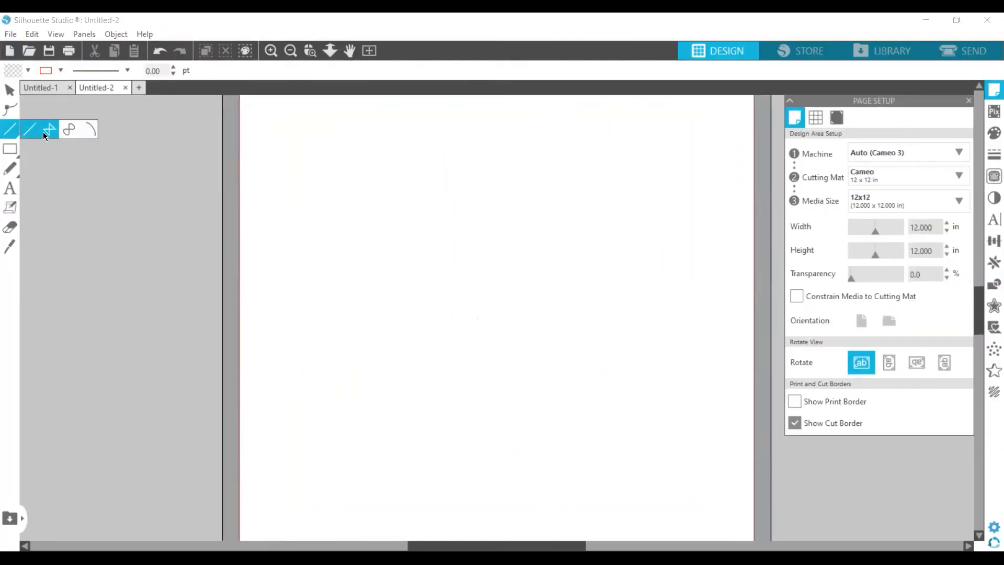
{"action": "left_click", "coordinate": [68, 130]}
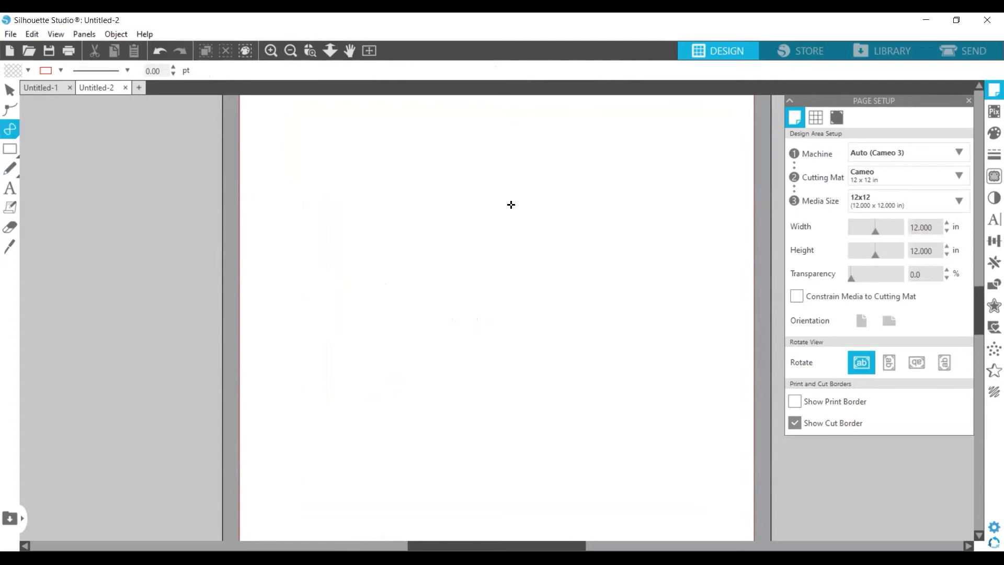
{"action": "left_click", "coordinate": [503, 214]}
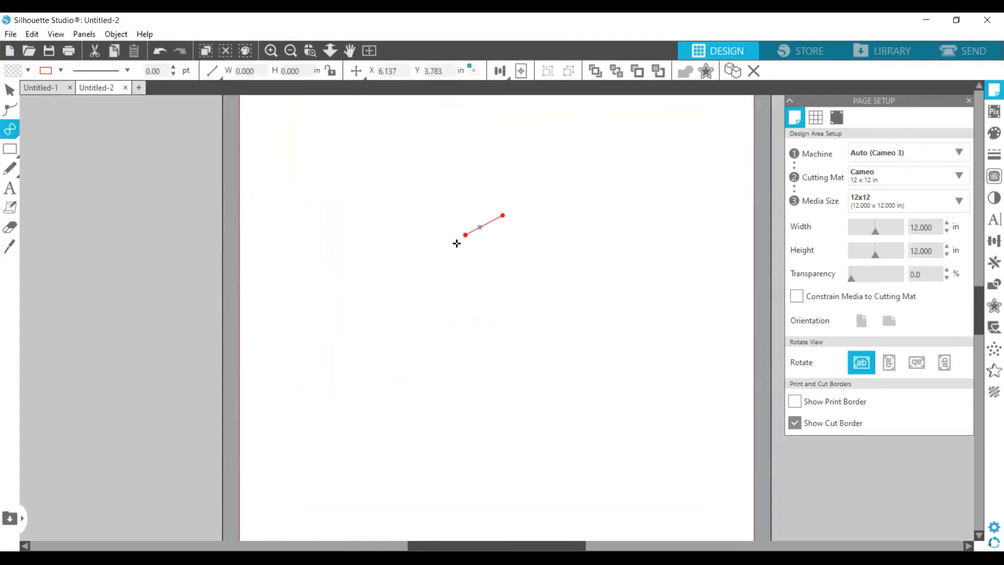
{"action": "left_click", "coordinate": [448, 279]}
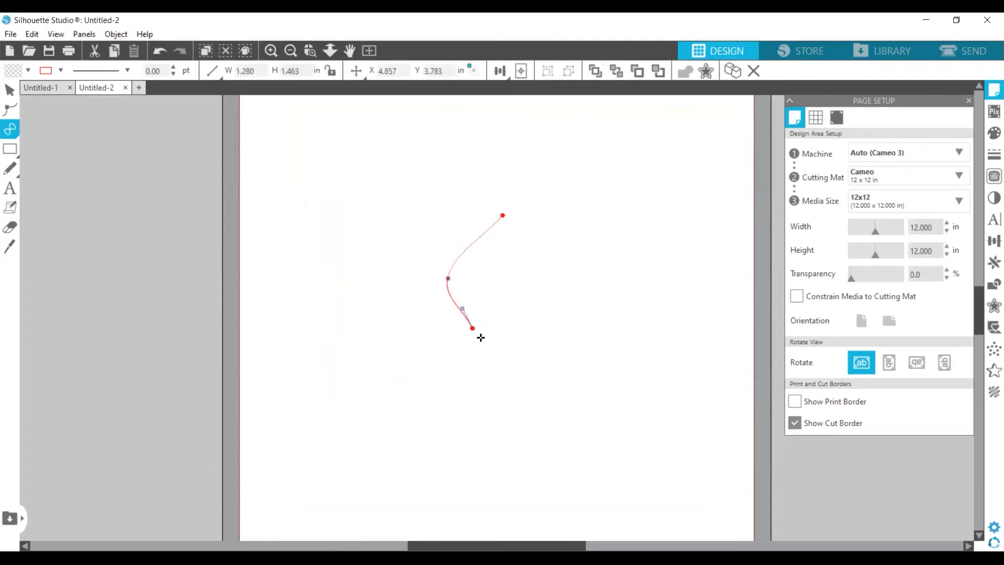
{"action": "left_click", "coordinate": [505, 386]}
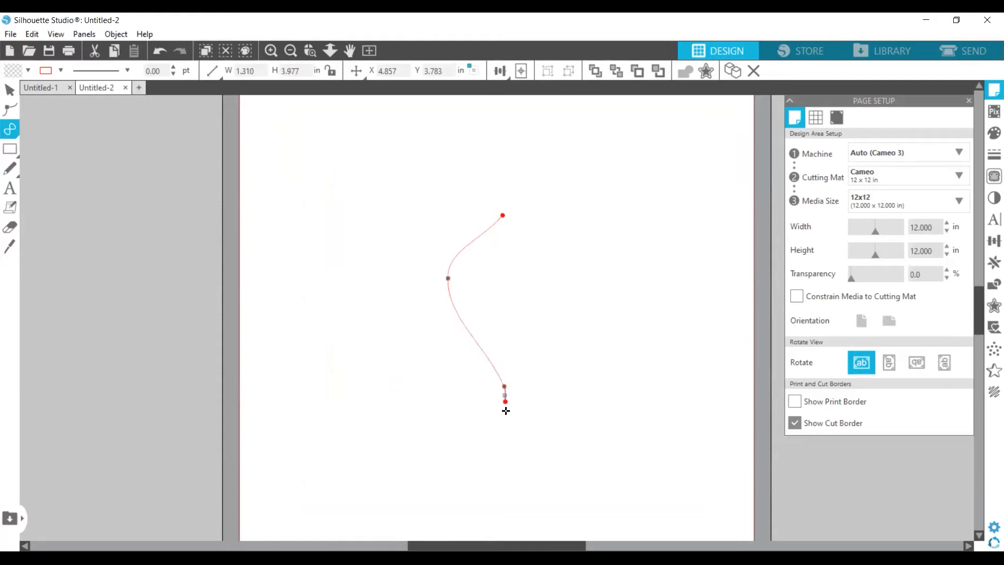
{"action": "double_click", "coordinate": [493, 476]}
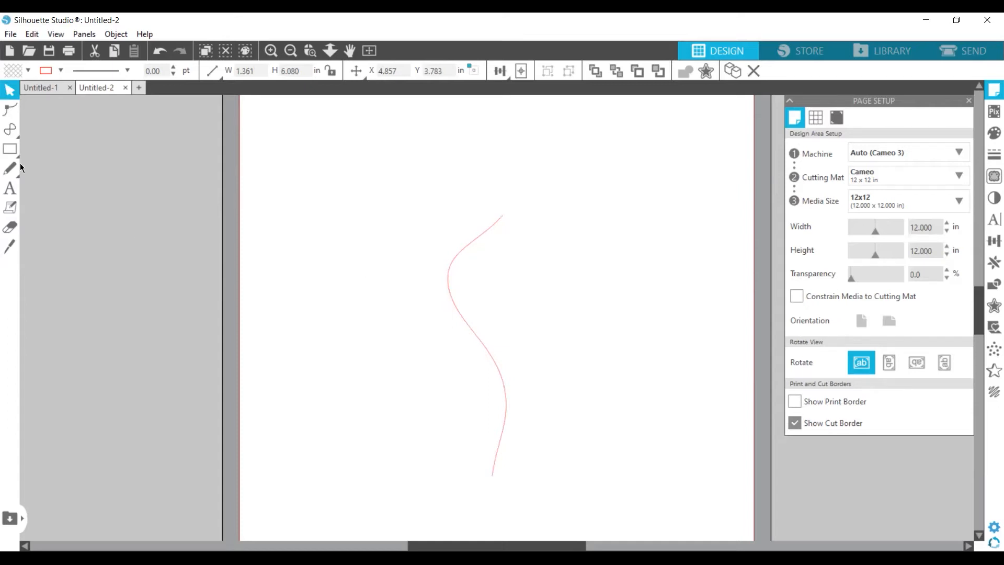
Draw a thin upright ellipse about 0.23 by 3.92 in beside the stem and replicate it with Rotate Three Copies
{"action": "left_click", "coordinate": [9, 155]}
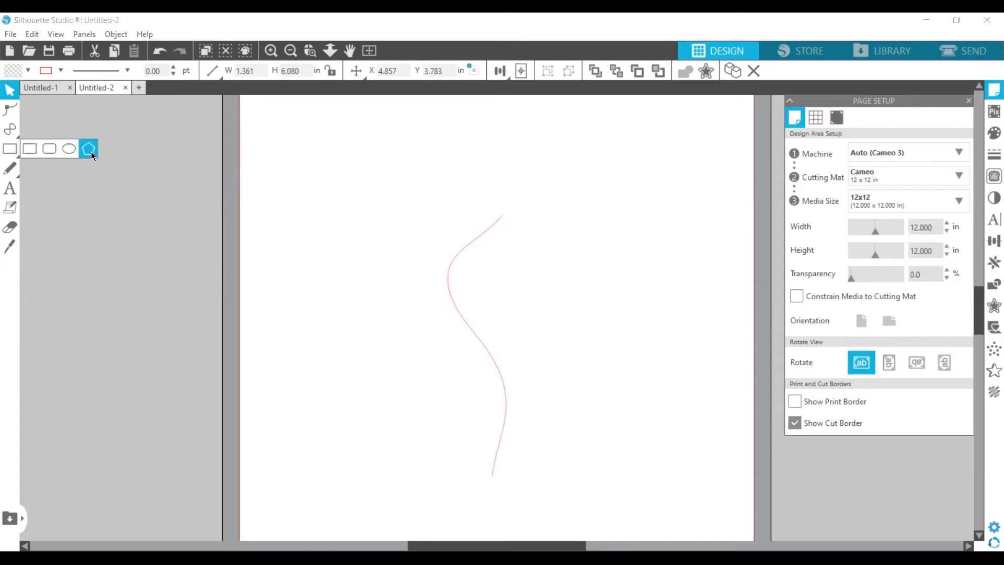
{"action": "left_click", "coordinate": [64, 147]}
{"action": "left_click_drag", "start_coordinate": [617, 183], "coordinate": [600, 352]}
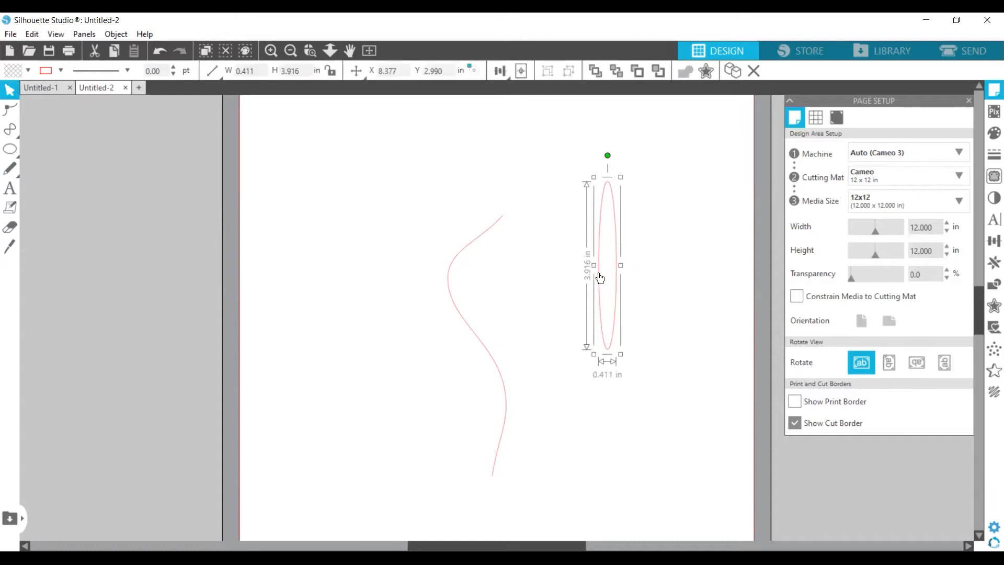
{"action": "left_click_drag", "start_coordinate": [594, 271], "coordinate": [607, 270]}
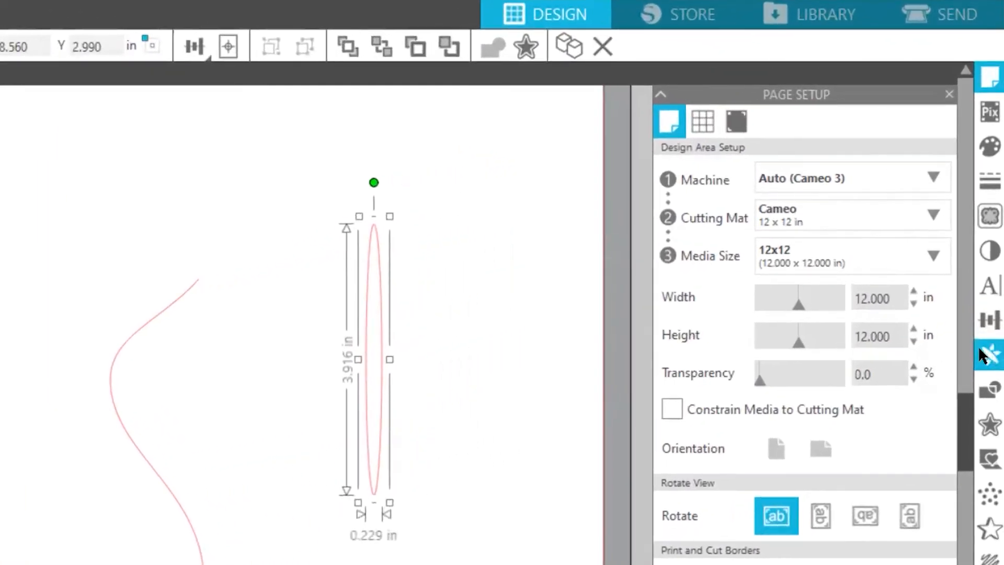
{"action": "left_click", "coordinate": [983, 356]}
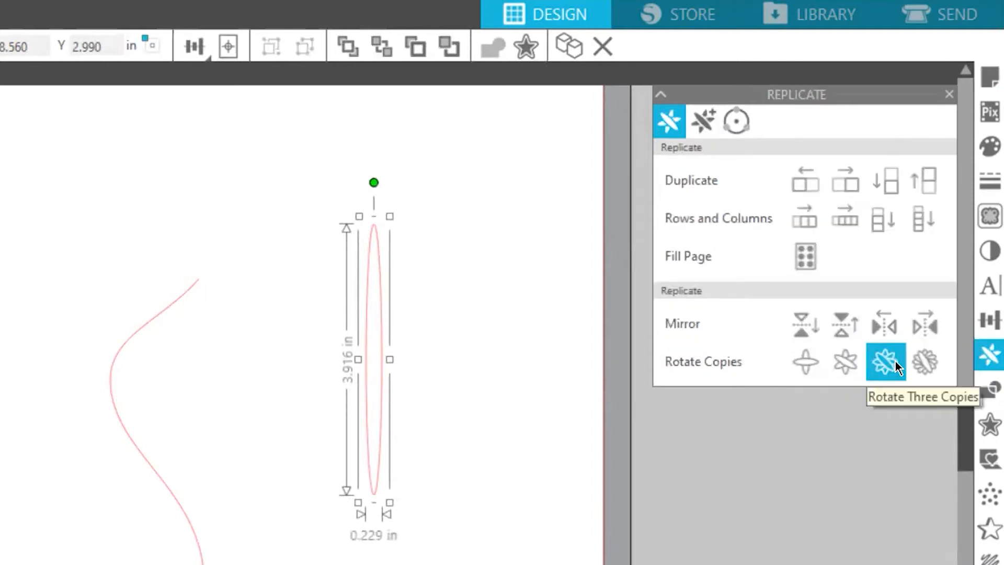
{"action": "left_click", "coordinate": [886, 371]}
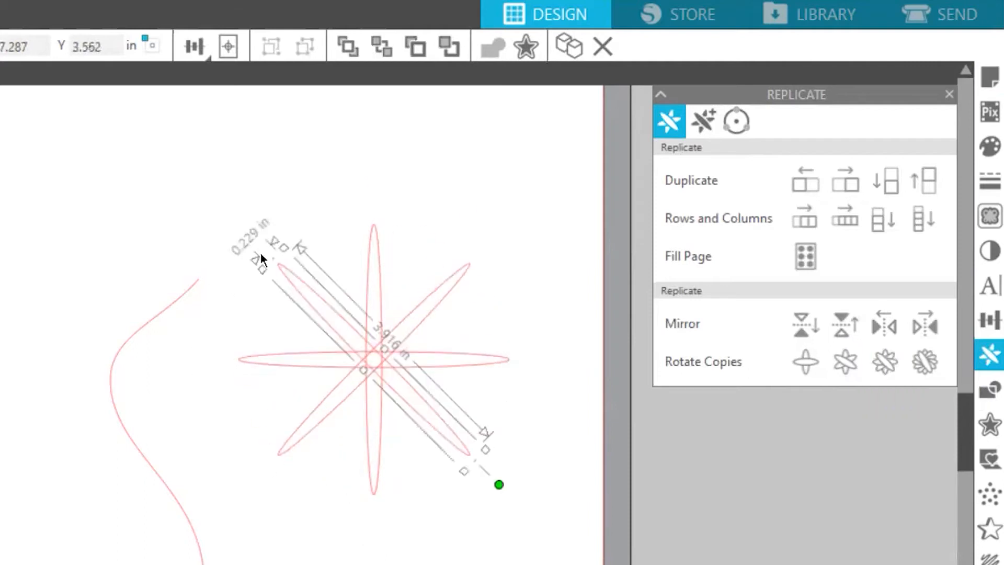
Weld the four crossing ellipses into one flower head and move it onto the stem's upper end at about X 4.674 in, Y 1.649 in
{"action": "left_click_drag", "start_coordinate": [251, 191], "coordinate": [525, 544]}
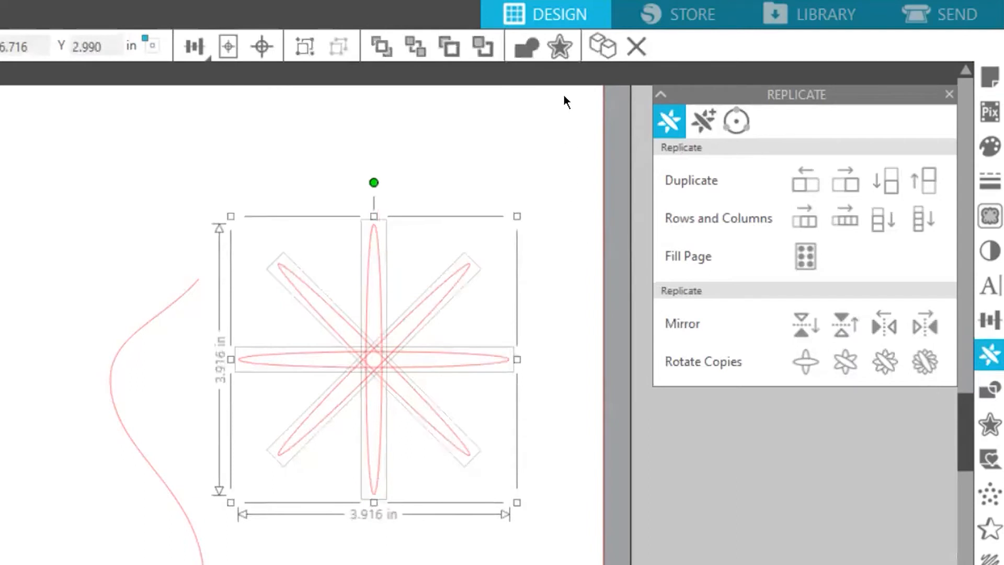
{"action": "left_click", "coordinate": [535, 49]}
{"action": "left_click_drag", "start_coordinate": [393, 353], "coordinate": [253, 253]}
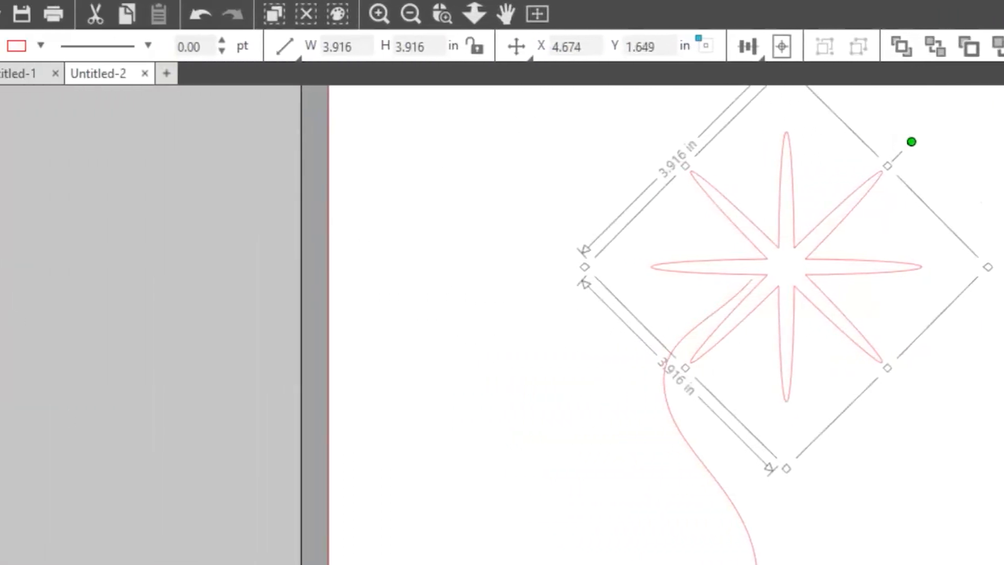
Draw an ellipse leaf about 0.44 by 1.80 in, tilt it up to the left and place its lower tip against the stem's left side
{"action": "left_click", "coordinate": [16, 171]}
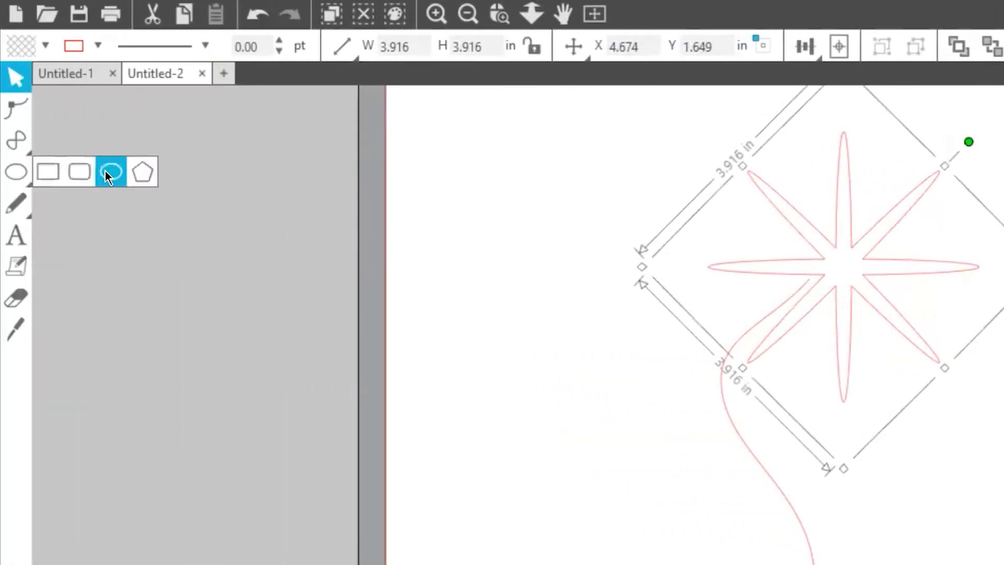
{"action": "left_click", "coordinate": [111, 171]}
{"action": "mouse_move", "coordinate": [644, 383]}
{"action": "left_mouse_down"}
{"action": "mouse_move", "coordinate": [724, 475]}
{"action": "mouse_move", "coordinate": [686, 445]}
{"action": "mouse_move", "coordinate": [658, 487]}
{"action": "mouse_move", "coordinate": [677, 506]}
{"action": "left_mouse_up"}
{"action": "left_click_drag", "start_coordinate": [661, 343], "coordinate": [575, 385]}
{"action": "left_click_drag", "start_coordinate": [713, 476], "coordinate": [728, 427]}
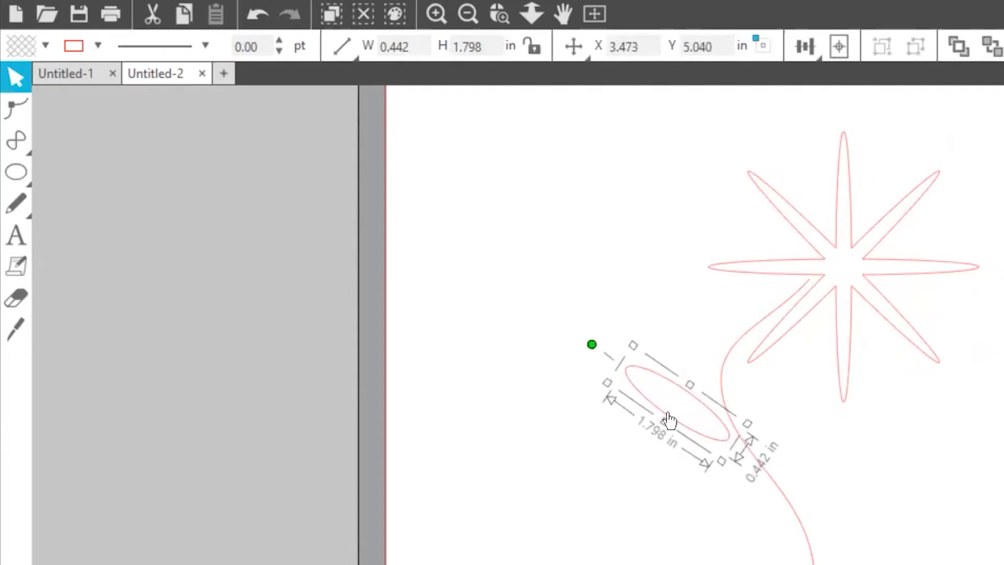
Duplicate the leaf, rotate the copy to point up right and place it against the stem's right side at about X 6.084 in, Y 5.841 in
{"action": "key", "text": "ctrl+d"}
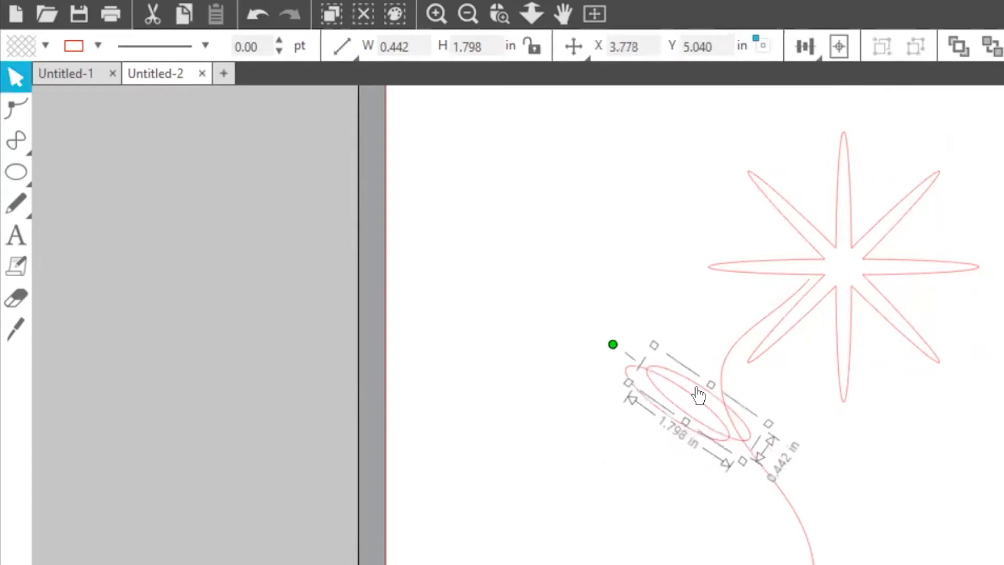
{"action": "left_click_drag", "start_coordinate": [740, 427], "coordinate": [863, 455]}
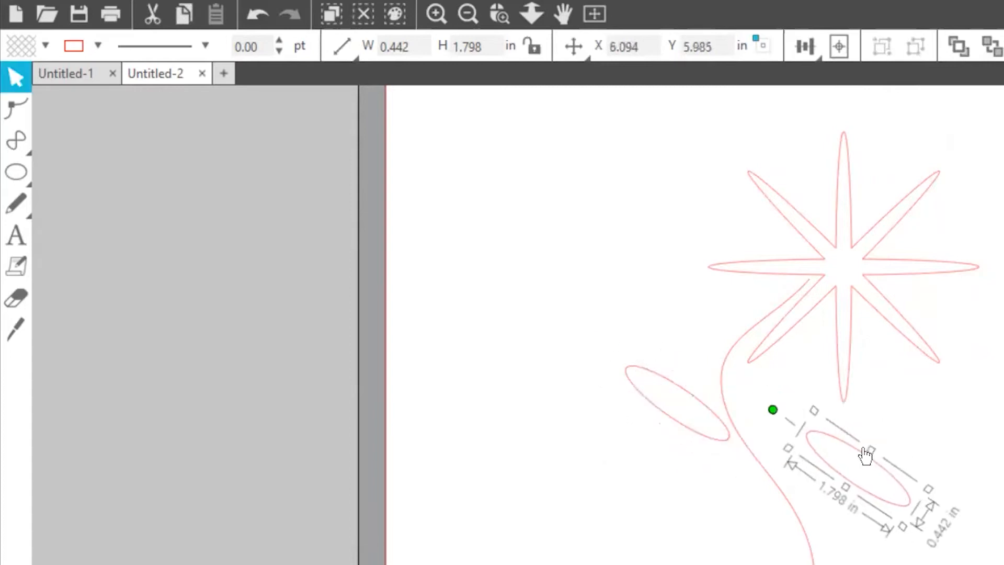
{"action": "left_click_drag", "start_coordinate": [772, 409], "coordinate": [963, 369]}
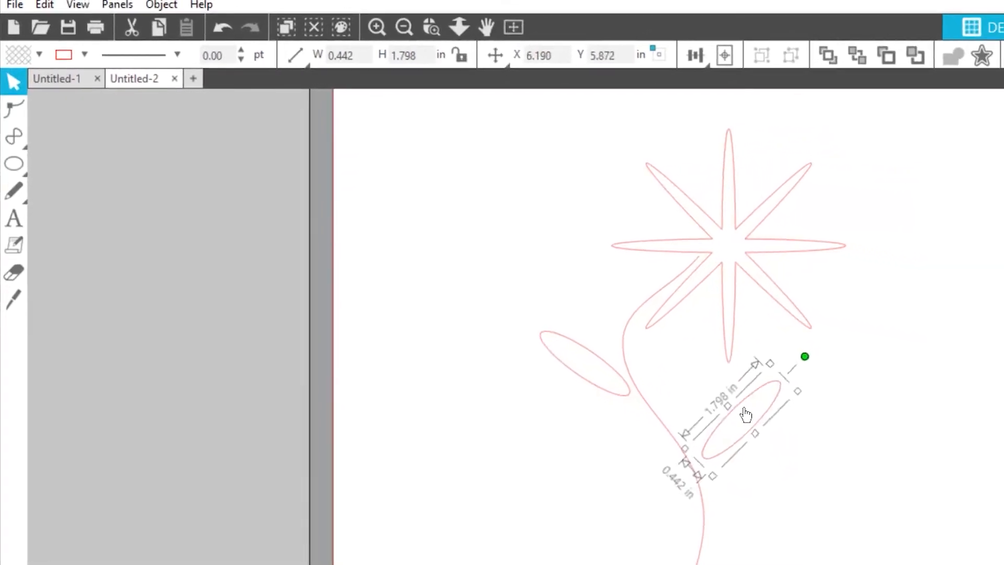
{"action": "left_click_drag", "start_coordinate": [767, 417], "coordinate": [761, 415]}
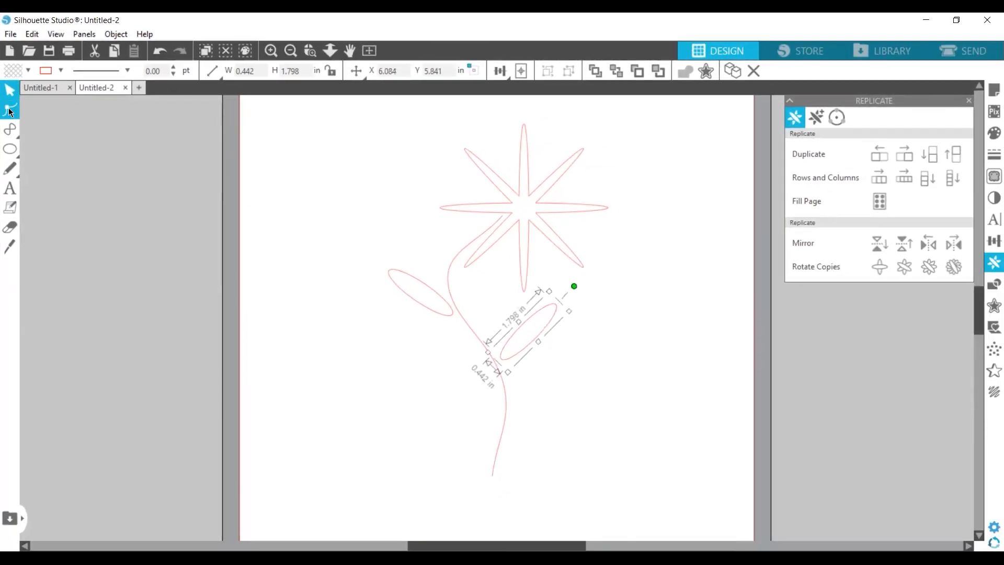
Draw a short slanted straight line left of the stem's base with the Line tool
{"action": "left_click", "coordinate": [9, 125]}
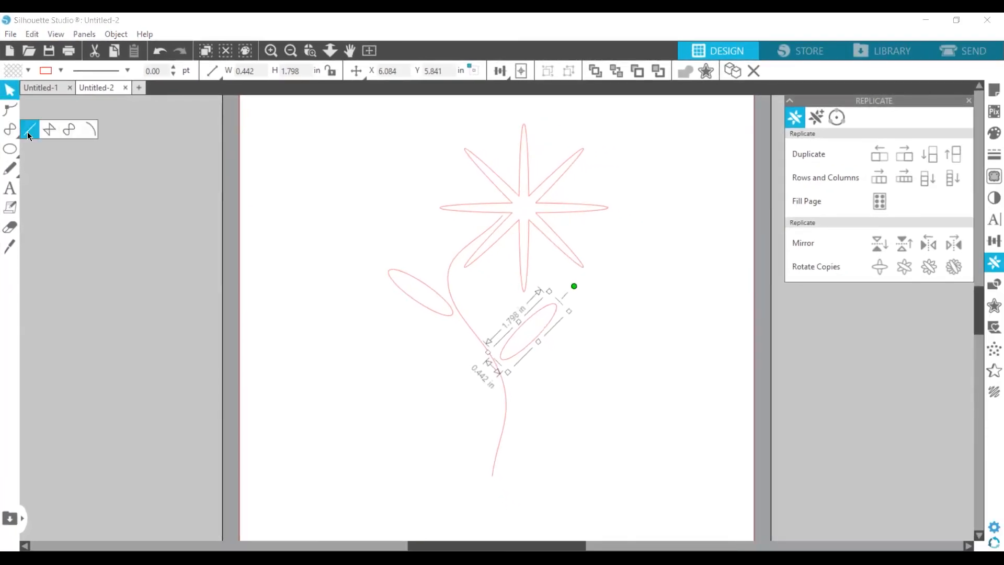
{"action": "left_click", "coordinate": [28, 132]}
{"action": "left_click_drag", "start_coordinate": [437, 470], "coordinate": [450, 429]}
{"action": "left_click", "coordinate": [388, 400]}
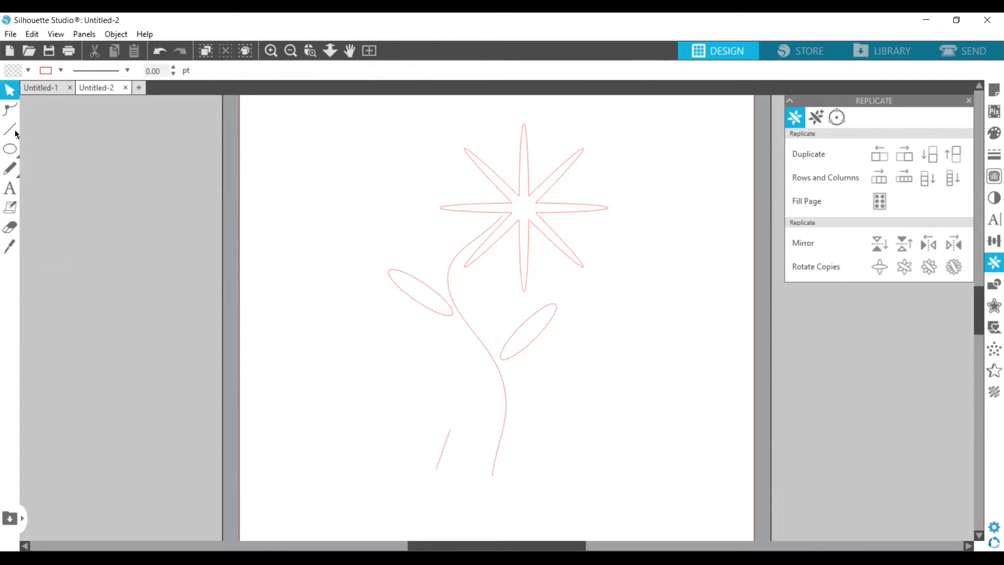
Draw a slanted line about 1.04 by 1.31 in right of the stem's base and a near-upright one about 0.12 by 1.28 in left of it
{"action": "key", "text": "backslash"}
{"action": "left_click_drag", "start_coordinate": [529, 416], "coordinate": [574, 477]}
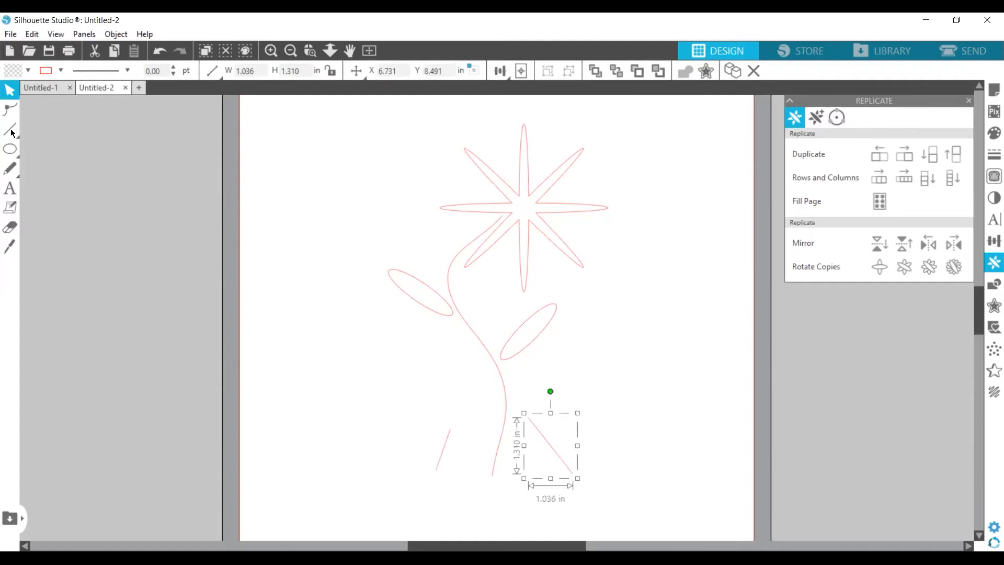
{"action": "key", "text": "backslash"}
{"action": "left_click", "coordinate": [475, 416]}
{"action": "left_click_drag", "start_coordinate": [475, 415], "coordinate": [471, 475]}
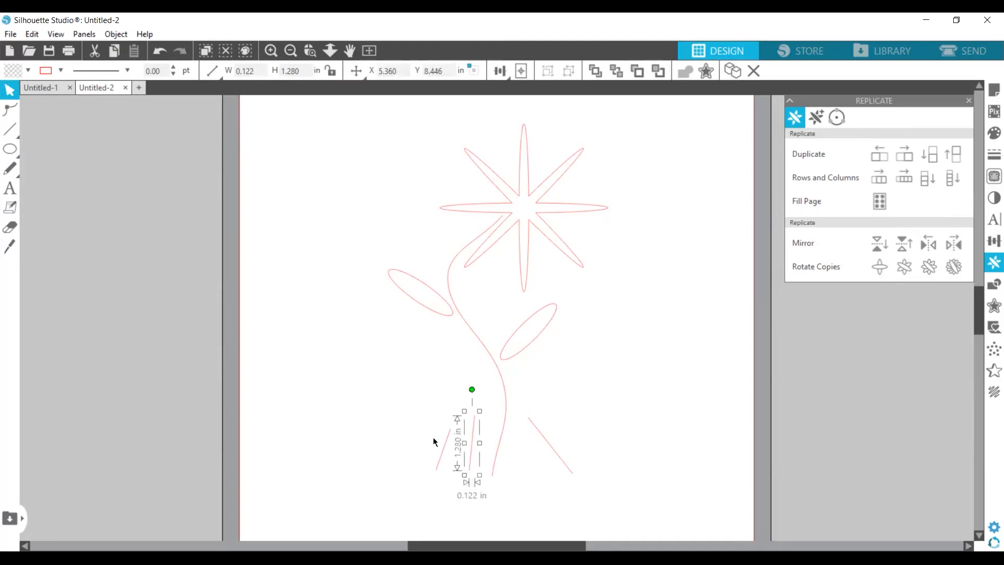
Duplicate the near-upright line five times to the right across the stem's base
{"action": "key", "text": "ctrl+Right"}
{"action": "key", "text": "ctrl+Right"}
{"action": "key", "text": "ctrl+Right"}
{"action": "key", "text": "ctrl+Right"}
{"action": "key", "text": "ctrl+Right"}
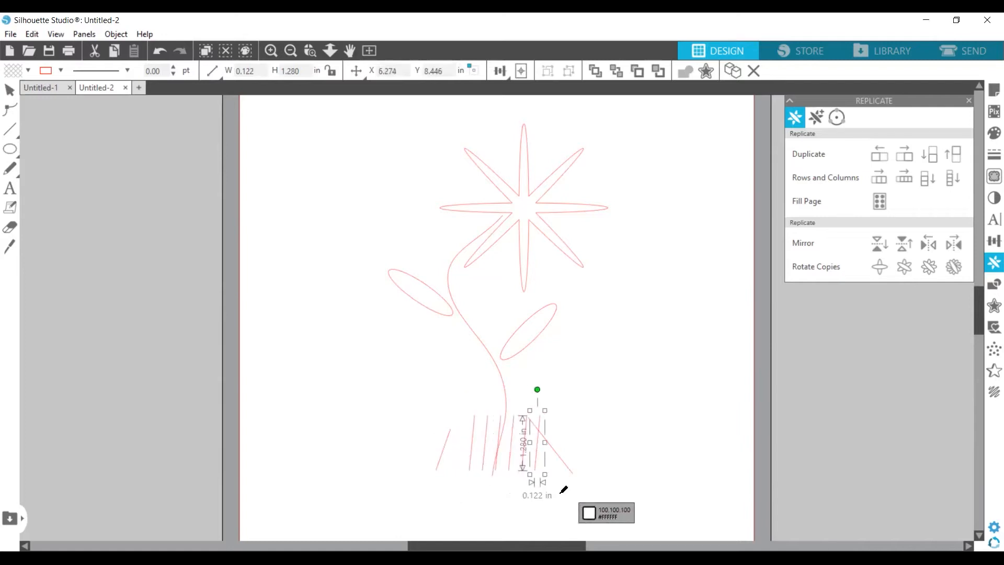
Tilt the leftmost near-upright line to the left and move it beside the first slanted line at about X 4.510 in, Y 8.339 in
{"action": "left_click", "coordinate": [473, 453]}
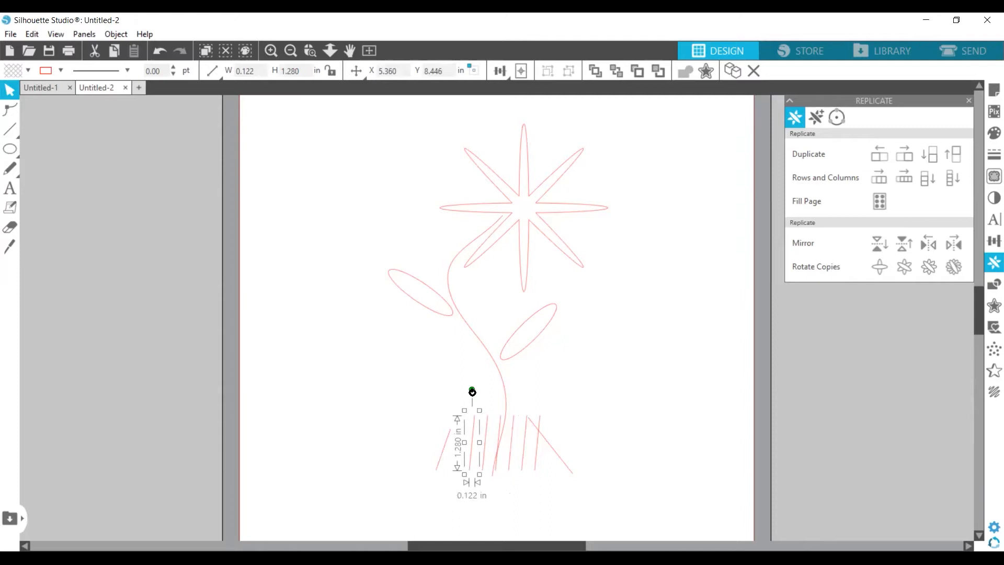
{"action": "left_click_drag", "start_coordinate": [473, 389], "coordinate": [453, 388]}
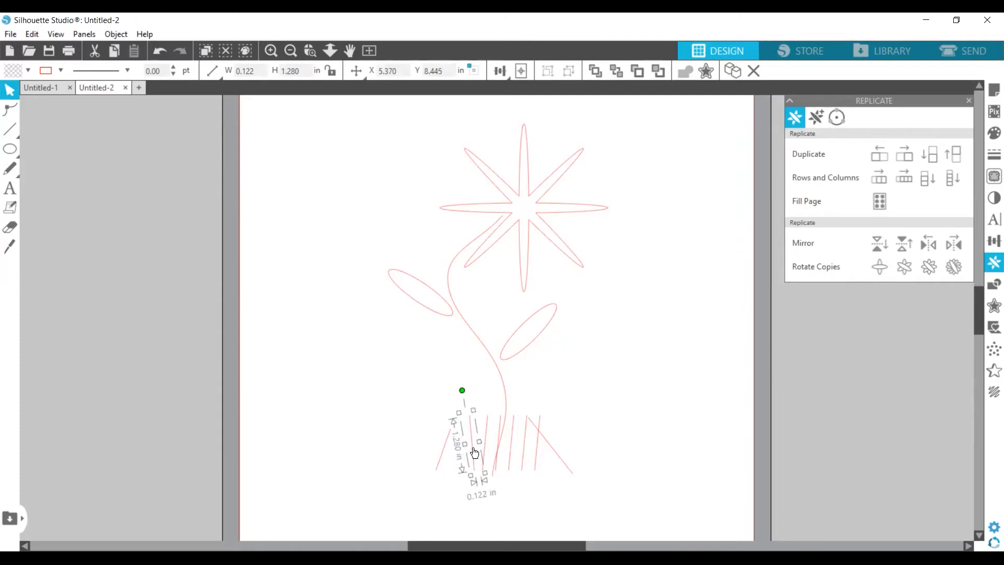
{"action": "left_click_drag", "start_coordinate": [456, 444], "coordinate": [436, 443]}
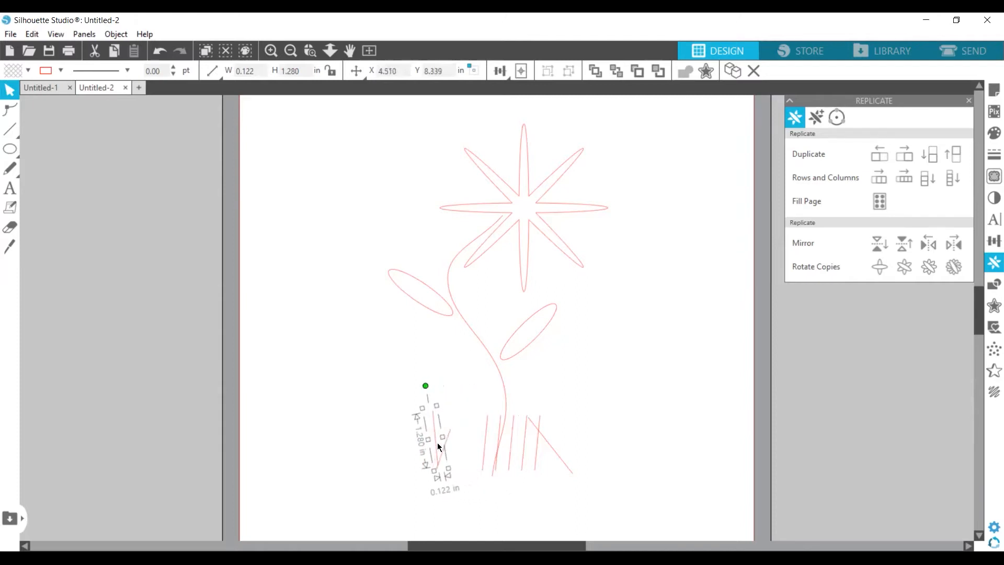
Tilt the near-upright line closest to the stem's left side to the left and the rightmost one strongly to the right
{"action": "left_click", "coordinate": [482, 435]}
{"action": "left_click", "coordinate": [490, 411]}
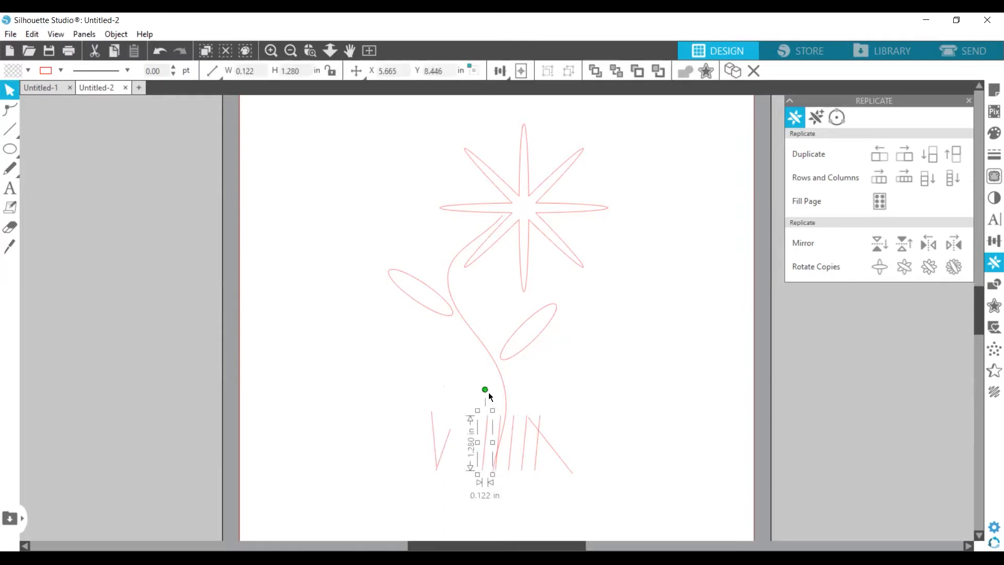
{"action": "left_click_drag", "start_coordinate": [485, 390], "coordinate": [467, 393]}
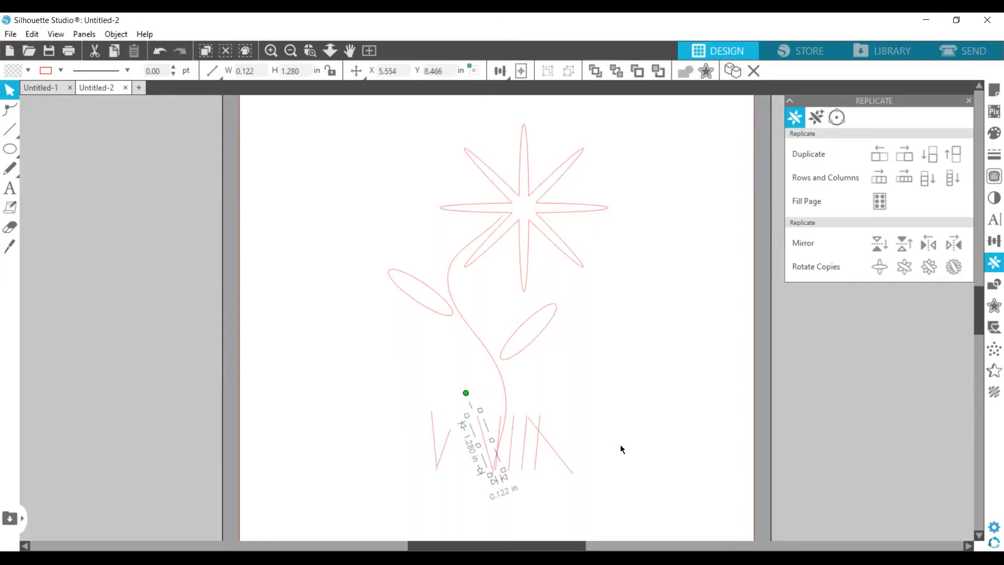
{"action": "left_click", "coordinate": [542, 418]}
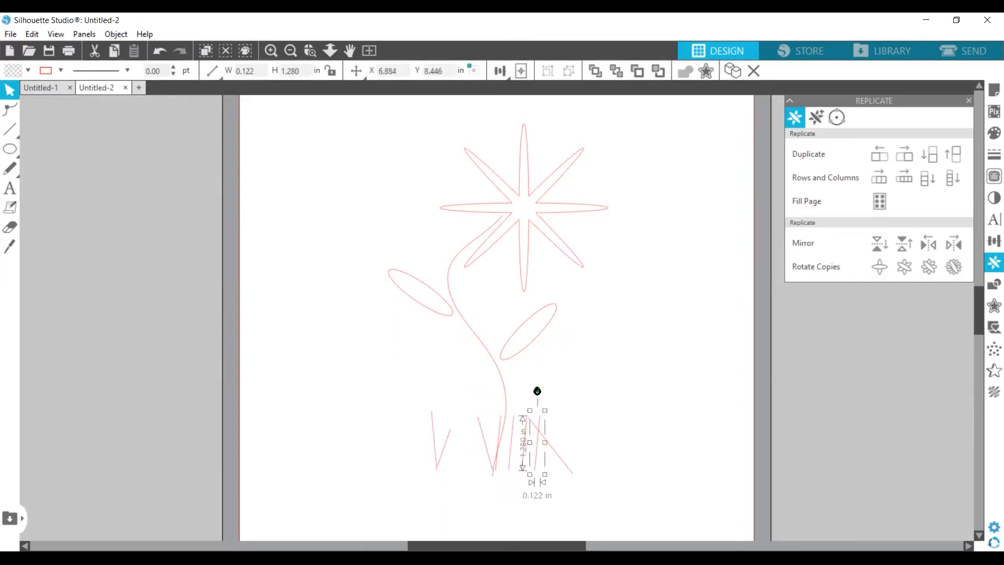
{"action": "left_click_drag", "start_coordinate": [538, 391], "coordinate": [572, 391]}
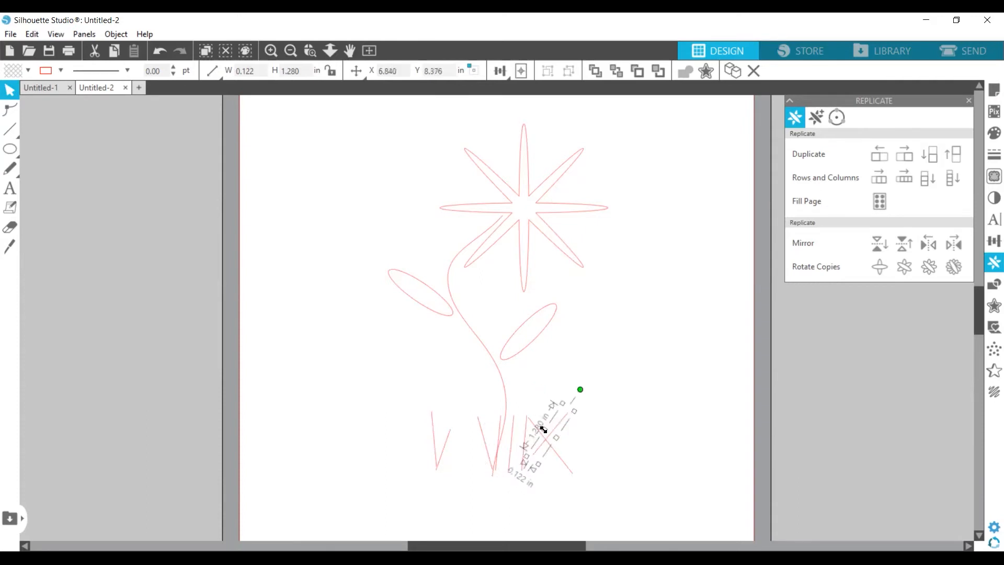
Tilt the near-upright line just right of the stem slightly right and move it left of the stem to about X 5.207 in, Y 8.366 in
{"action": "left_click", "coordinate": [513, 439]}
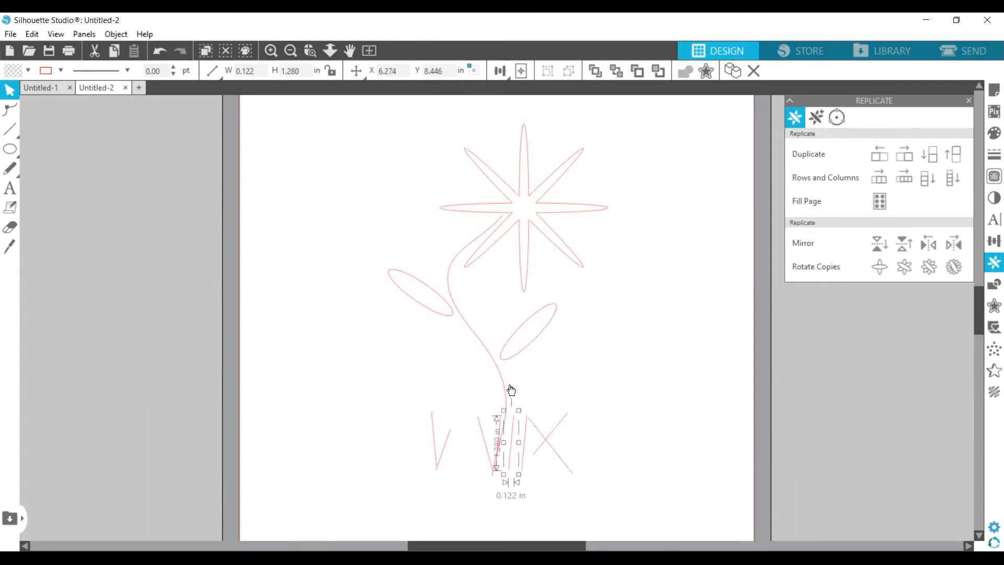
{"action": "left_click_drag", "start_coordinate": [512, 391], "coordinate": [519, 395]}
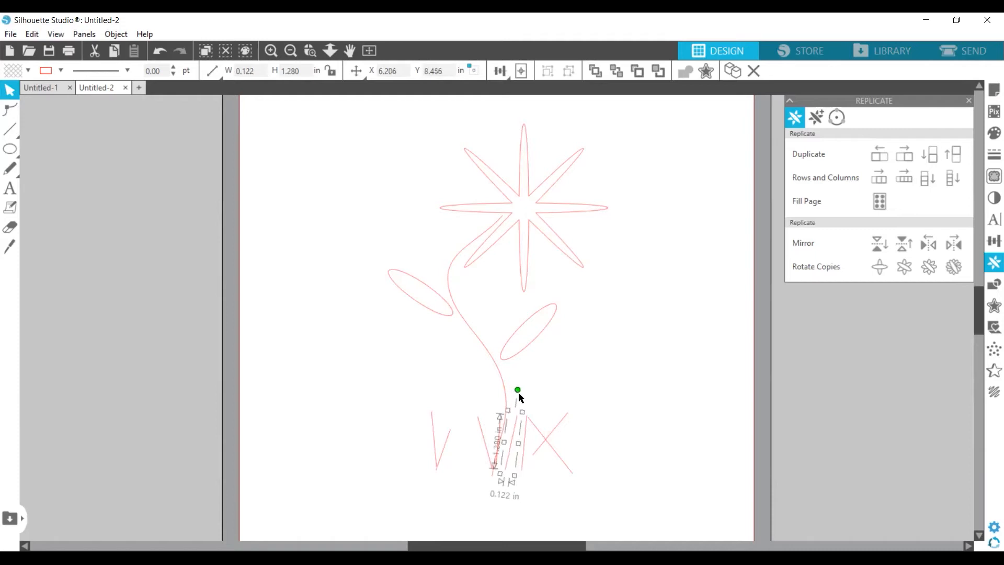
{"action": "left_click_drag", "start_coordinate": [498, 430], "coordinate": [475, 431]}
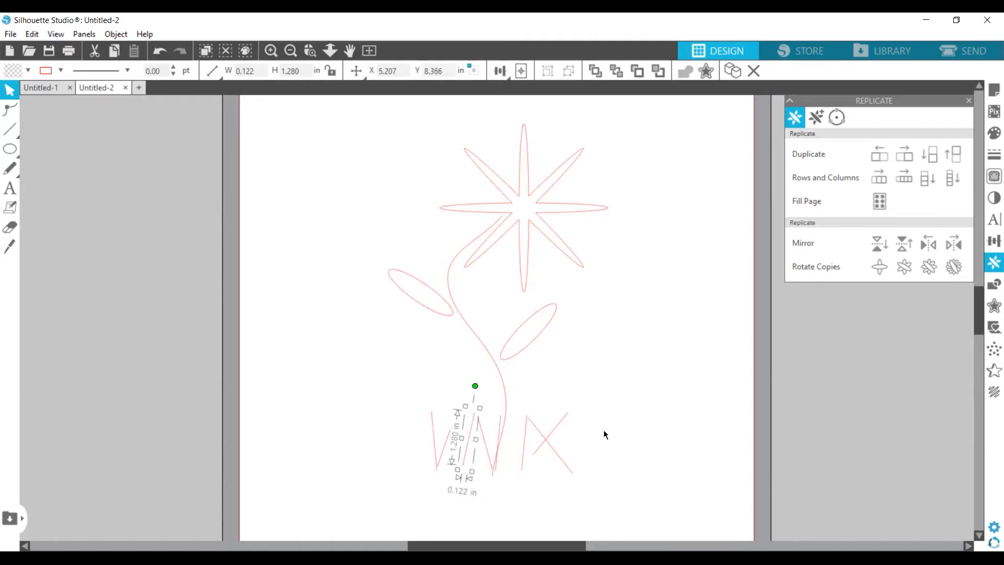
{"action": "left_click", "coordinate": [589, 448]}
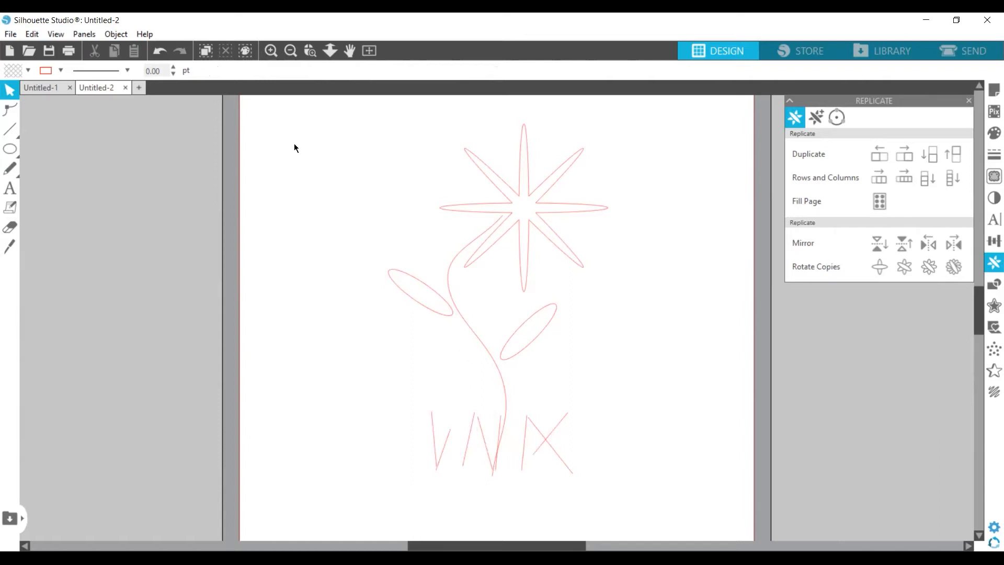
Create a new document and try to open the abstract-2026499 file with the floral thumbnail from the pixabay images folder
{"action": "left_click", "coordinate": [140, 88]}
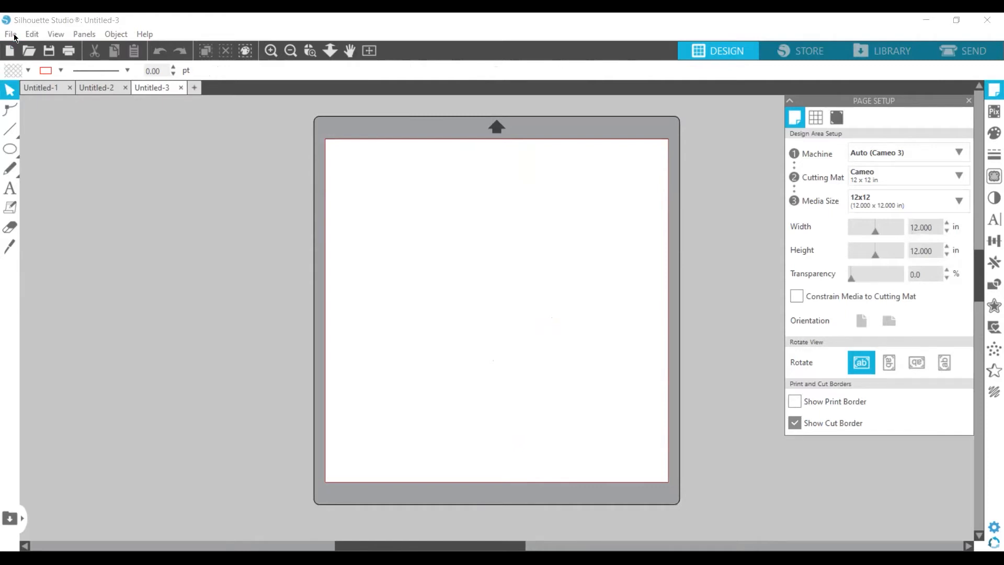
{"action": "left_click", "coordinate": [11, 35]}
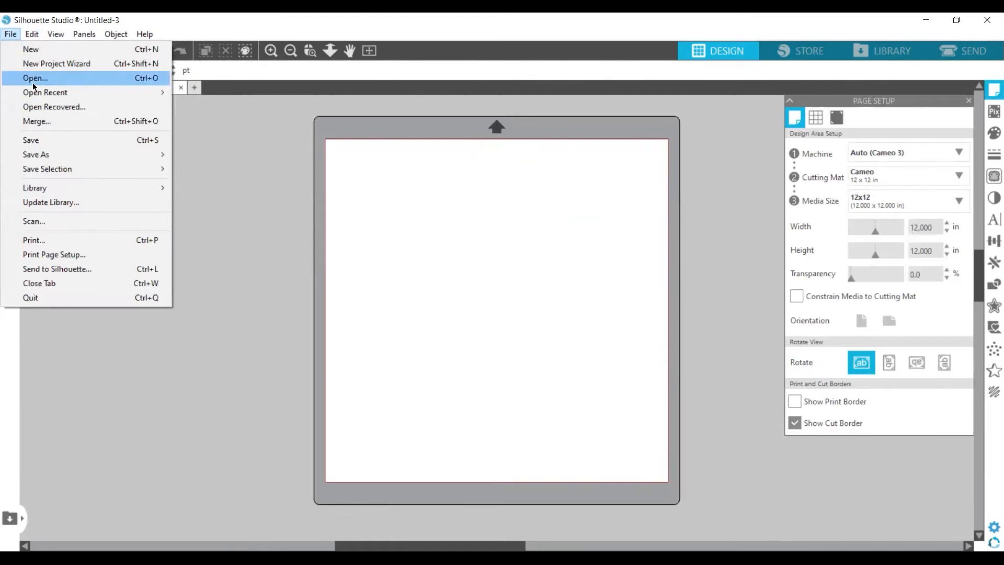
{"action": "mouse_move", "coordinate": [45, 94]}
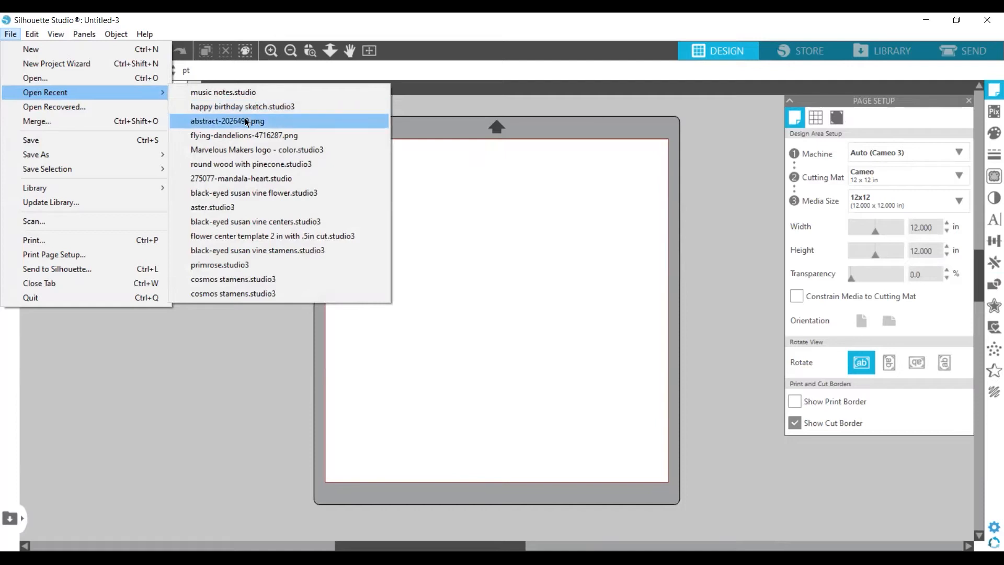
{"action": "left_click", "coordinate": [56, 78]}
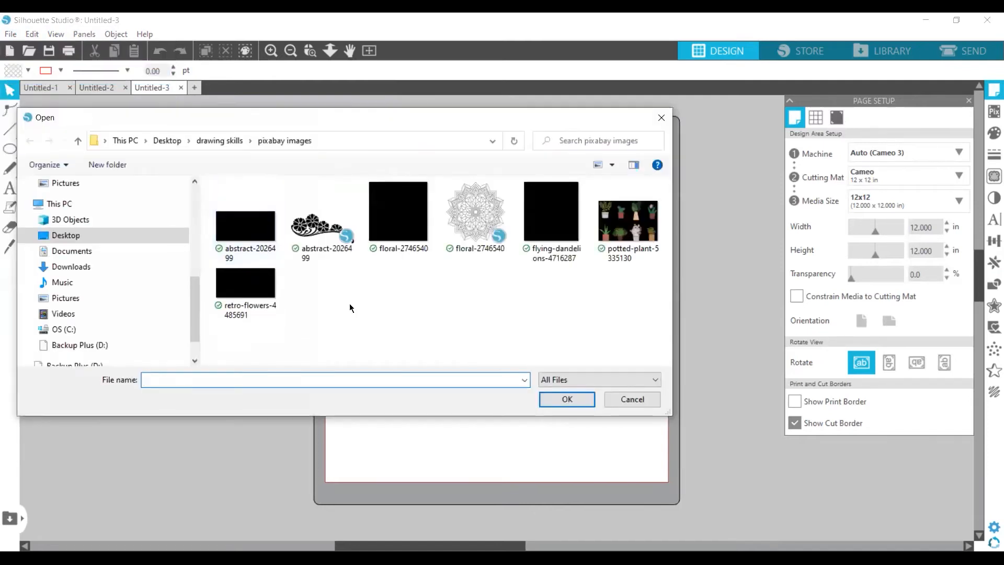
{"action": "left_click", "coordinate": [469, 230]}
{"action": "left_click", "coordinate": [311, 233]}
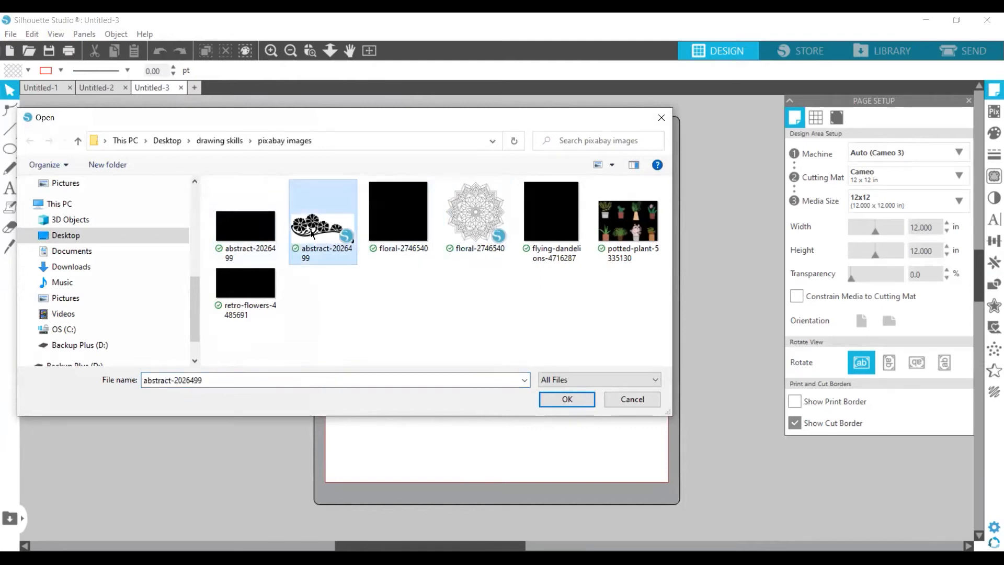
{"action": "double_click", "coordinate": [311, 234]}
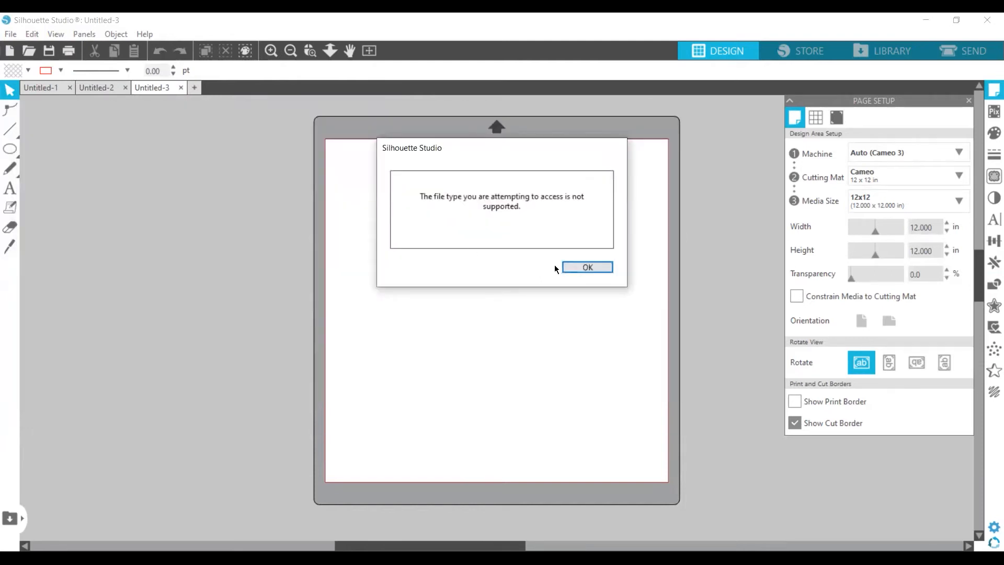
{"action": "left_click", "coordinate": [588, 267]}
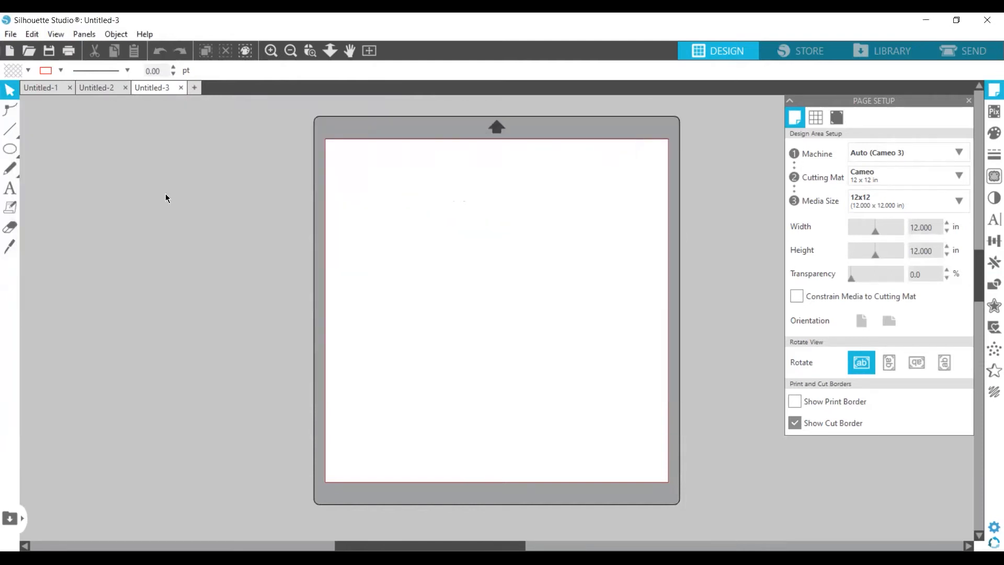
Open the abstract-2026499 floral design from the pixabay images folder
{"action": "left_click", "coordinate": [10, 34]}
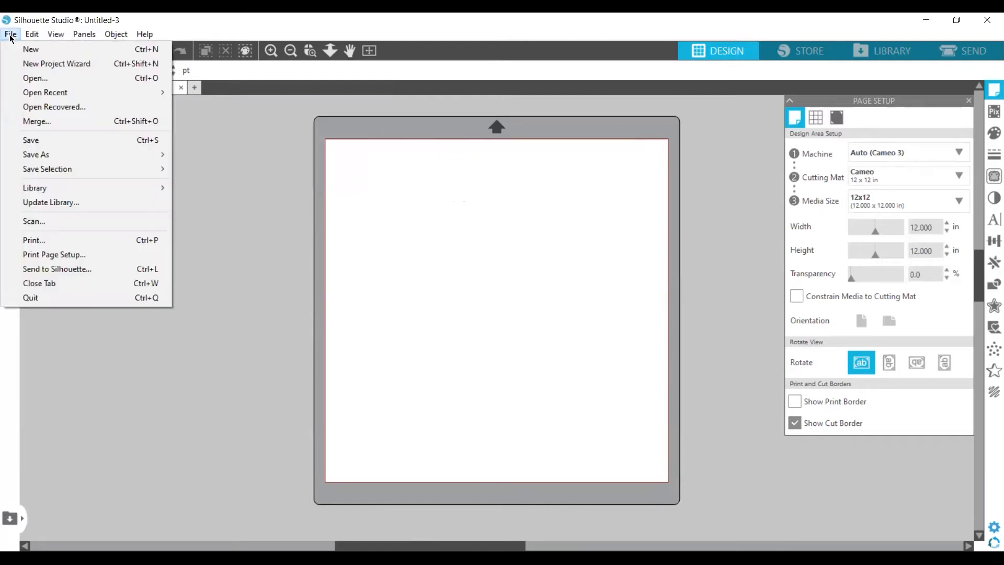
{"action": "left_click", "coordinate": [41, 79]}
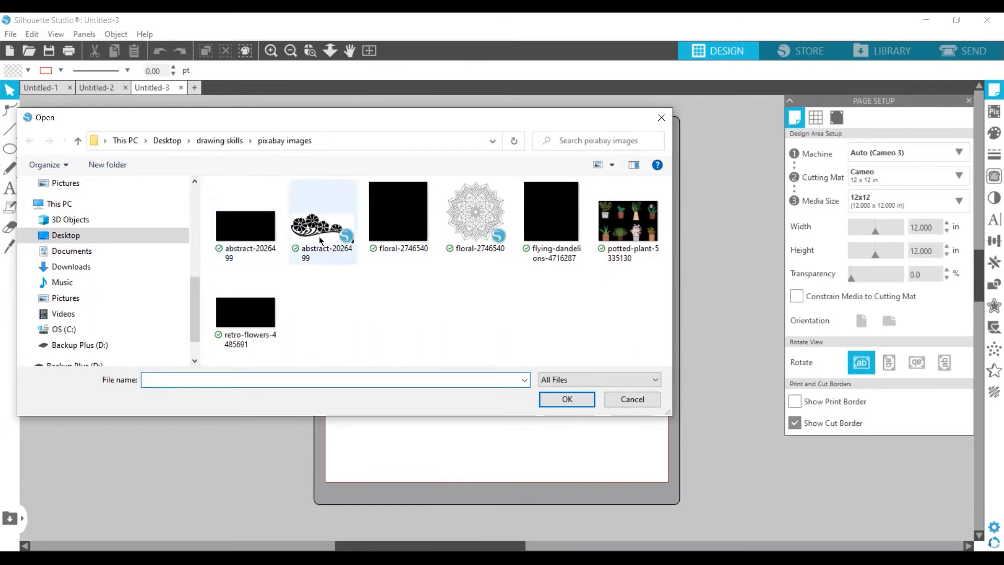
{"action": "double_click", "coordinate": [271, 238]}
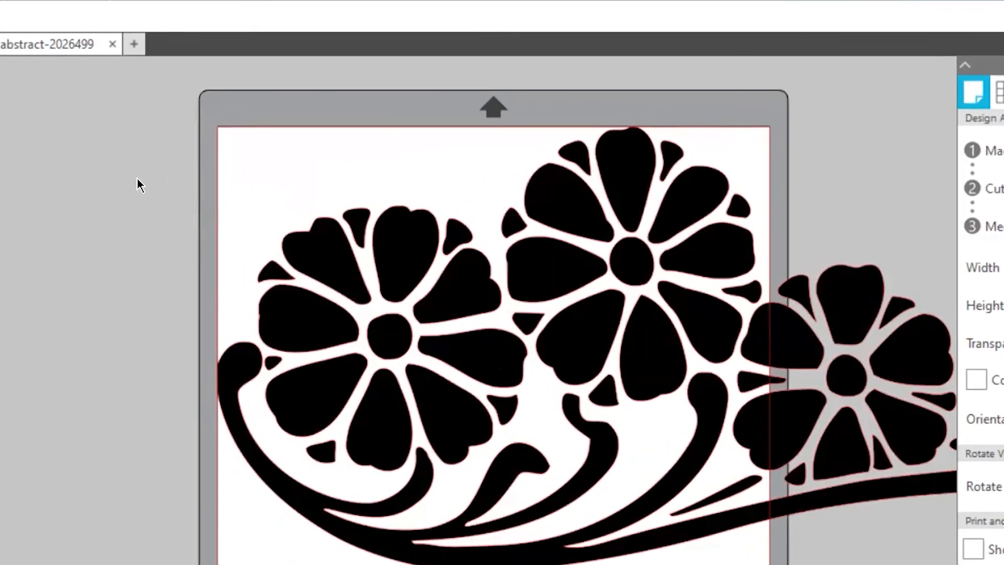
Lock the floral design's aspect ratio and set its width to 10 in
{"action": "left_click", "coordinate": [505, 341]}
{"action": "left_click", "coordinate": [229, 17]}
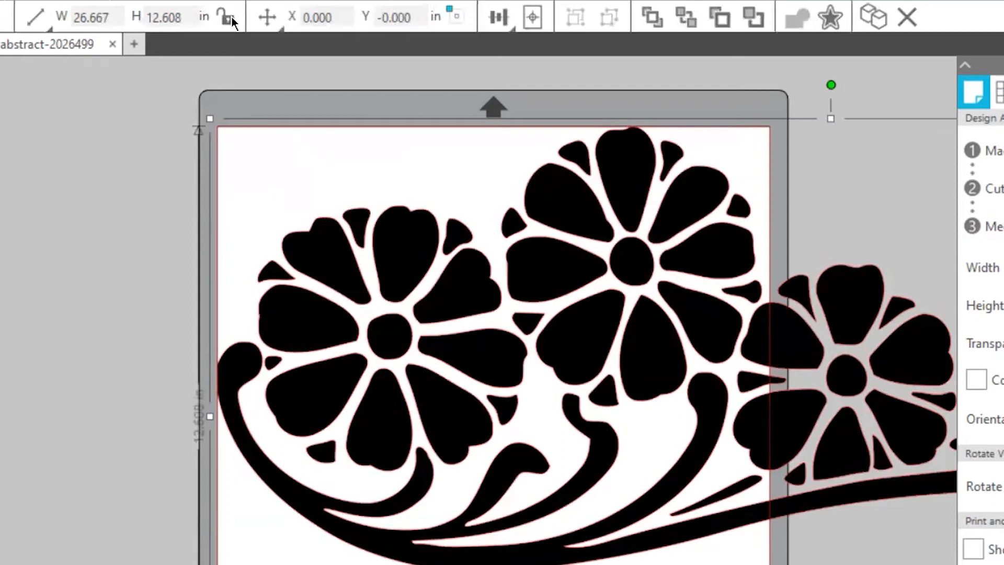
{"action": "double_click", "coordinate": [107, 18]}
{"action": "left_click", "coordinate": [35, 17]}
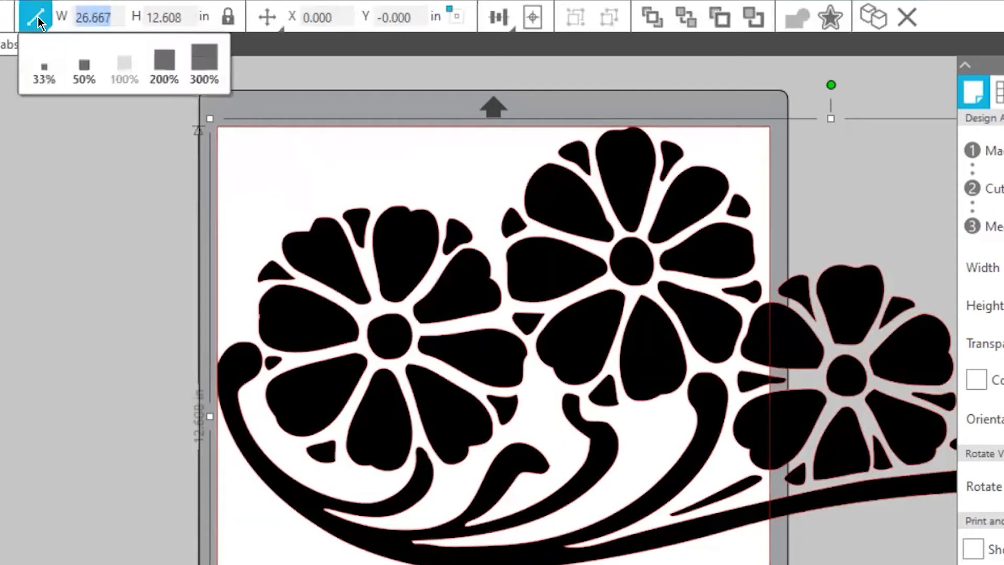
{"action": "type", "text": "1"}
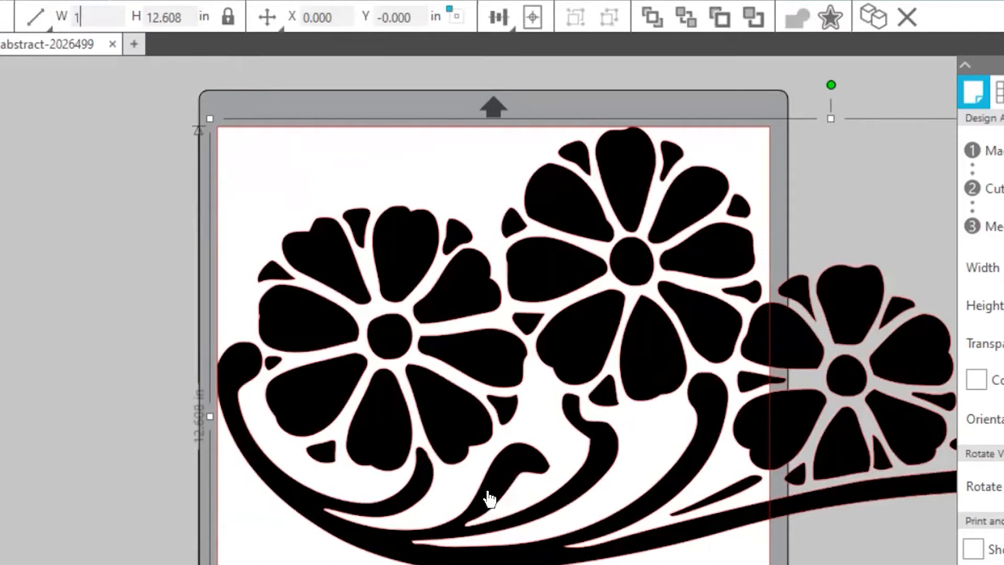
{"action": "type", "text": "0"}
{"action": "key", "text": "Tab"}
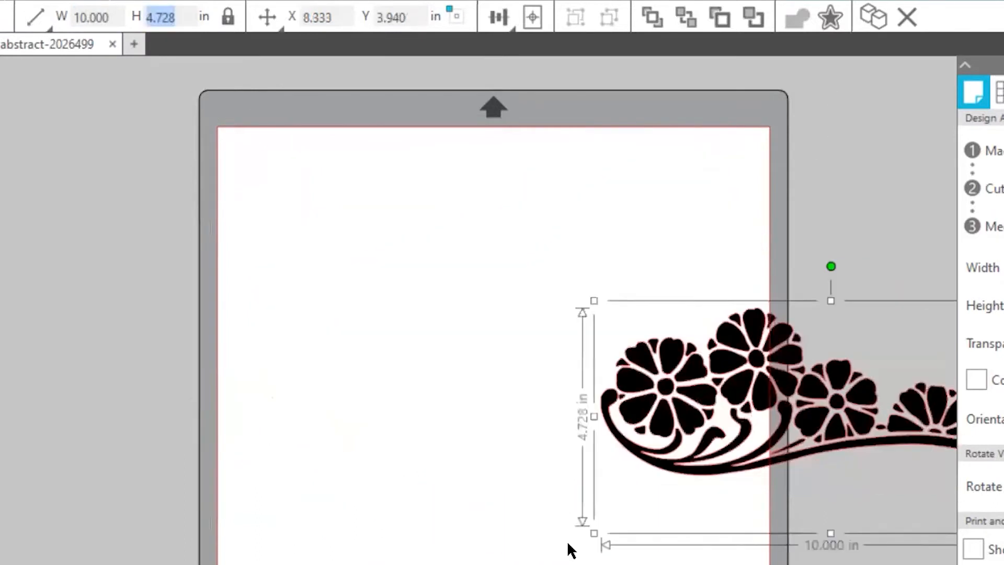
Move the floral design fully onto the page at about X 0.852 in, Y 3.150 in
{"action": "left_click_drag", "start_coordinate": [683, 435], "coordinate": [337, 369]}
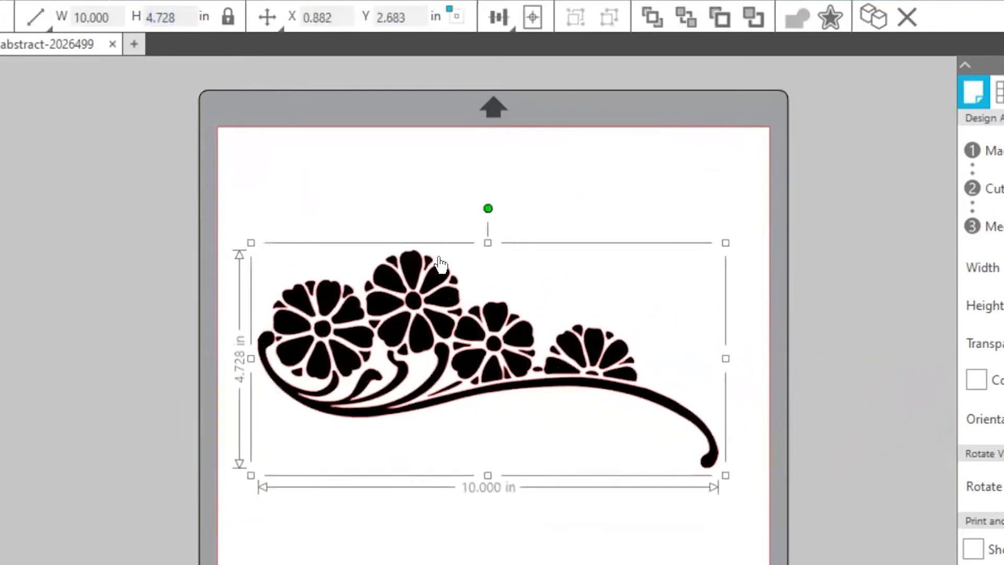
{"action": "left_click", "coordinate": [134, 1]}
{"action": "left_click", "coordinate": [134, 1]}
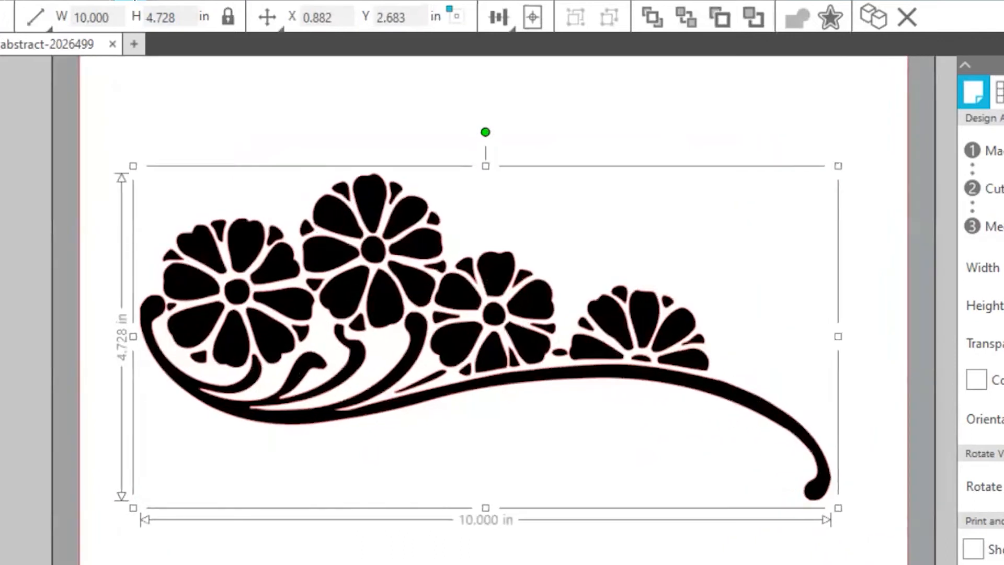
{"action": "left_click", "coordinate": [134, 1]}
{"action": "left_click_drag", "start_coordinate": [334, 272], "coordinate": [331, 319]}
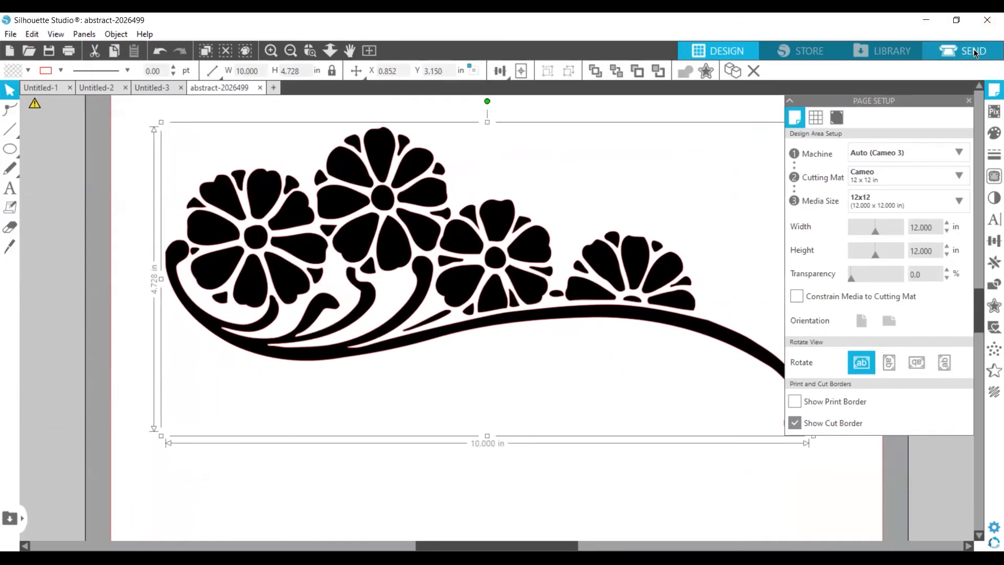
Set the Carriage 1 action for the floral design to Sketch in the send settings and return to the design workspace
{"action": "left_click", "coordinate": [974, 53]}
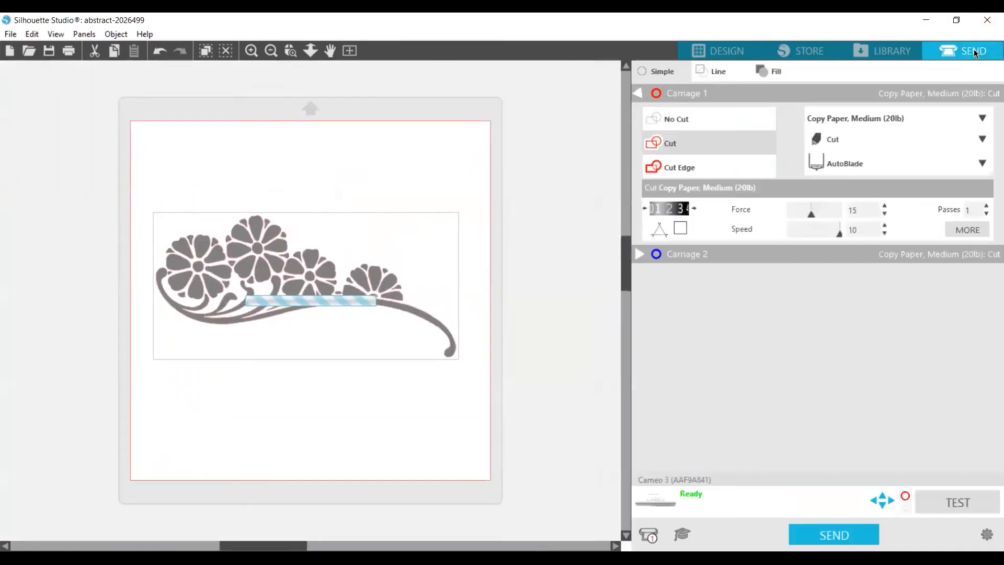
{"action": "left_click", "coordinate": [977, 138]}
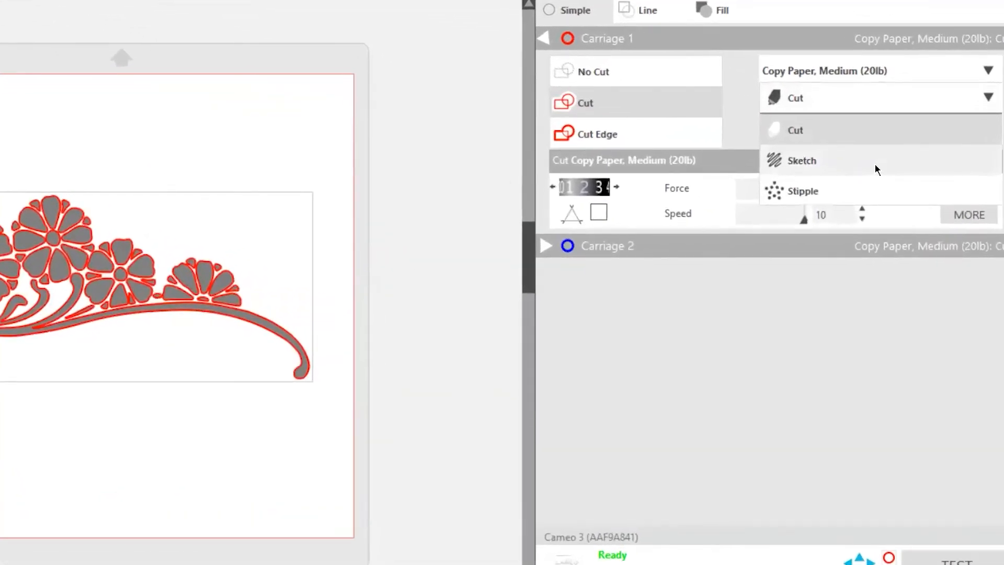
{"action": "left_click", "coordinate": [875, 166]}
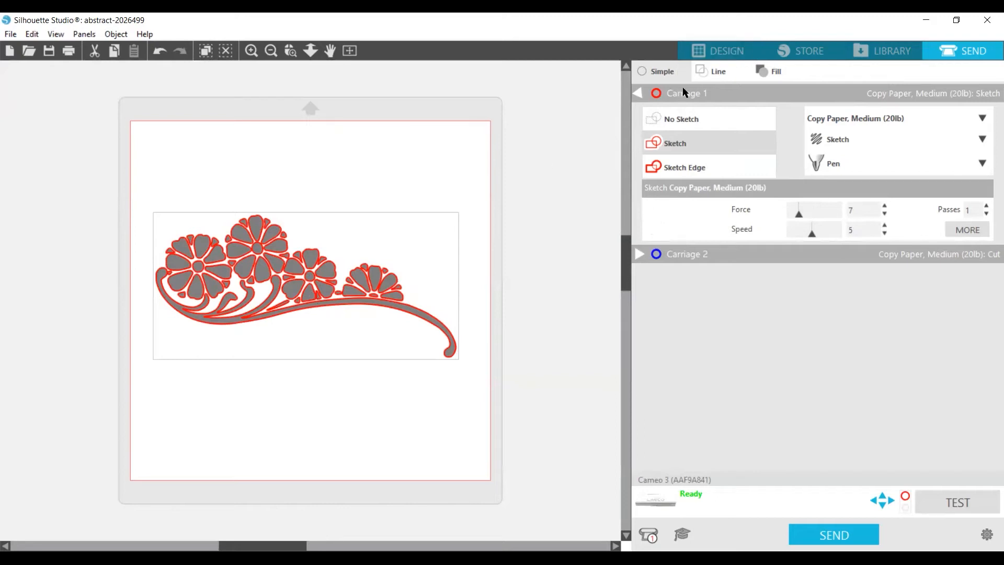
{"action": "left_click", "coordinate": [736, 52]}
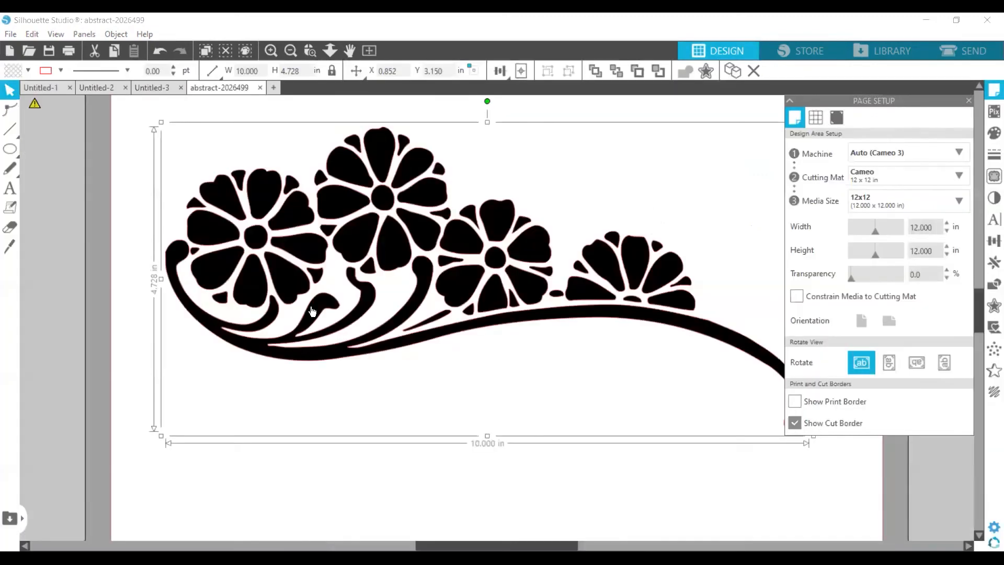
Start a new drawing and open the recently used flying-dandelions-4716287.png design
{"action": "left_click", "coordinate": [274, 88]}
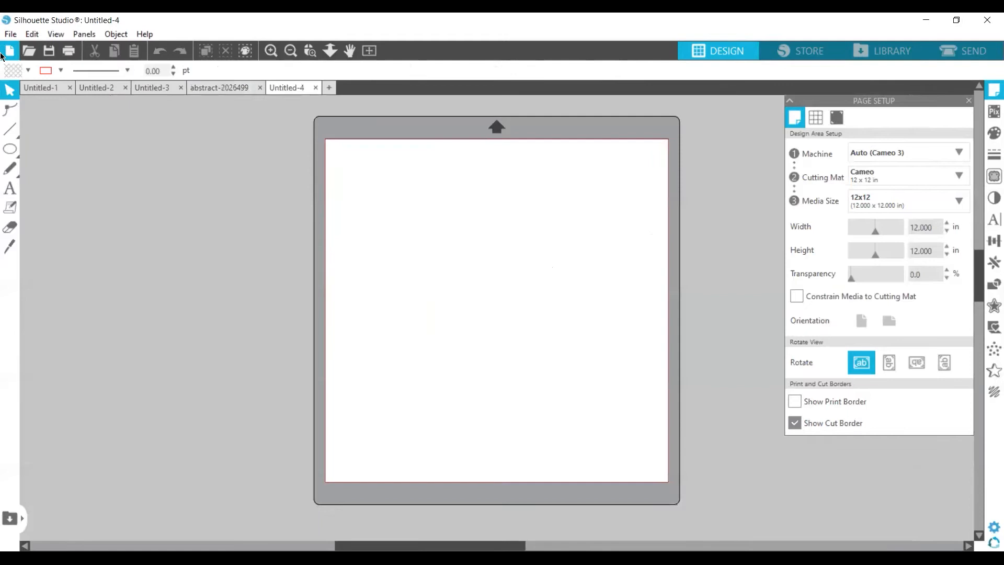
{"action": "left_click", "coordinate": [10, 34]}
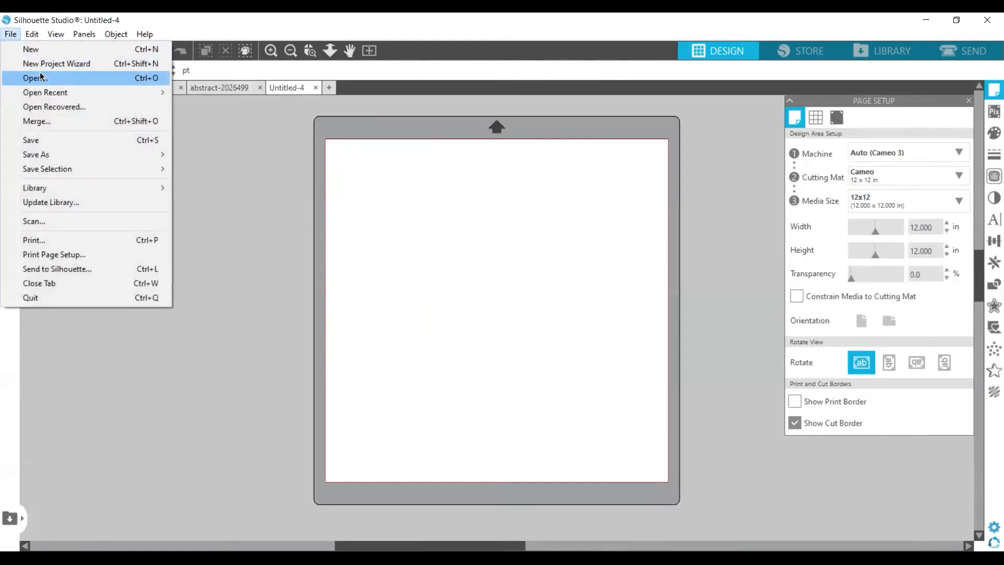
{"action": "mouse_move", "coordinate": [50, 93]}
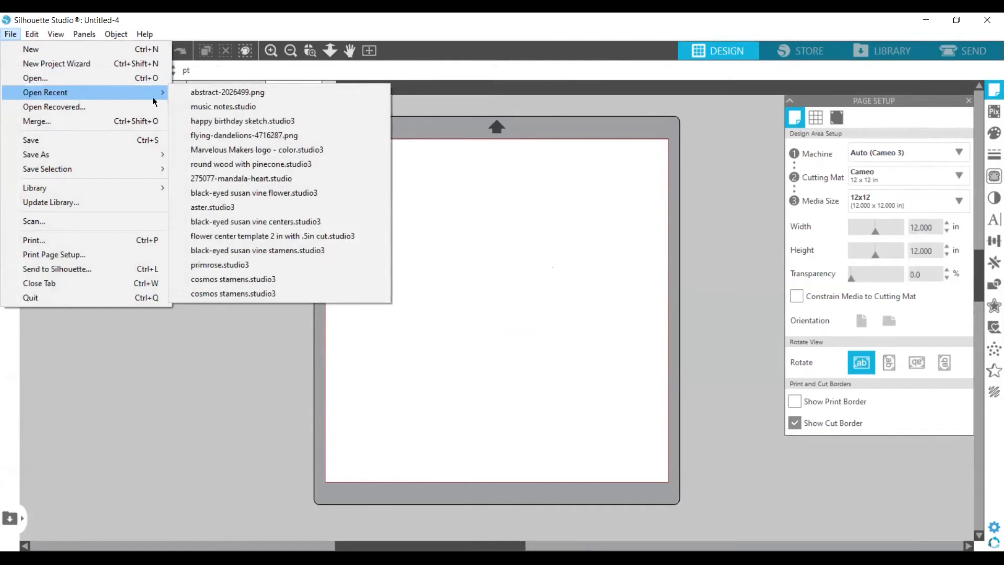
{"action": "left_click", "coordinate": [223, 137]}
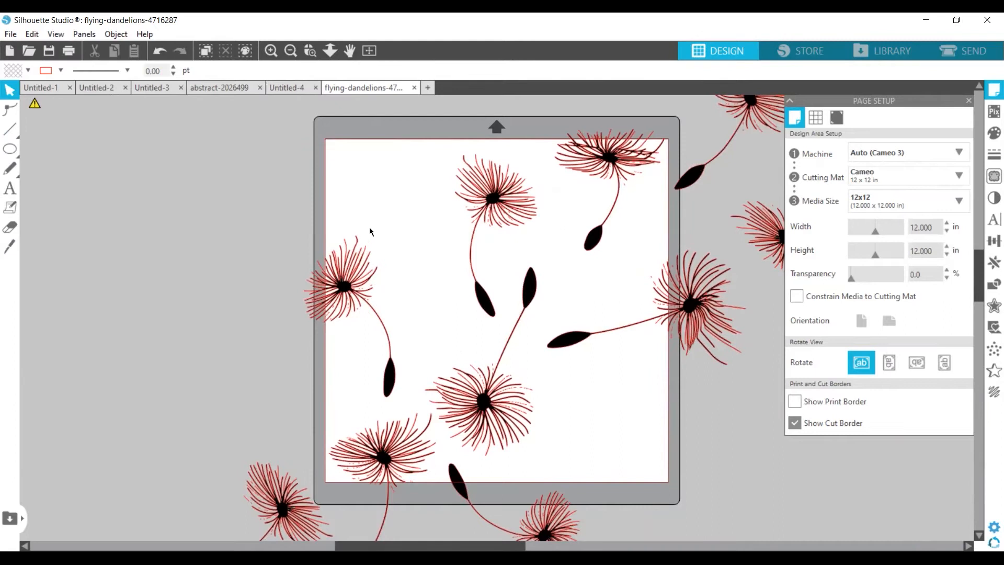
Lock the dandelion design's aspect ratio, set its width to 10 in, and move it onto the page at about X 1.253 in, Y 0.721 in
{"action": "left_click", "coordinate": [360, 313]}
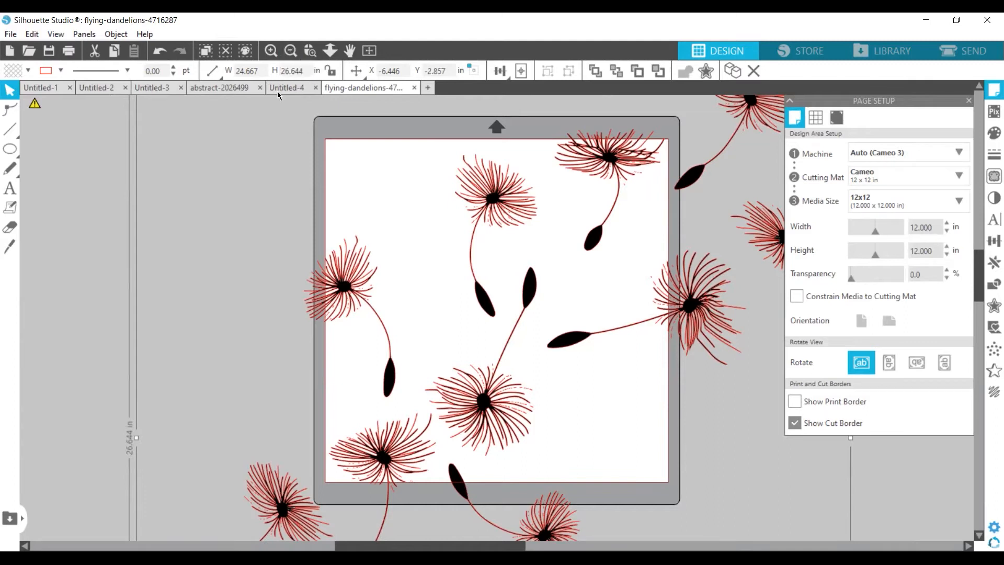
{"action": "left_click", "coordinate": [332, 70]}
{"action": "left_click", "coordinate": [211, 72]}
{"action": "type", "text": "10"}
{"action": "key", "text": "Return"}
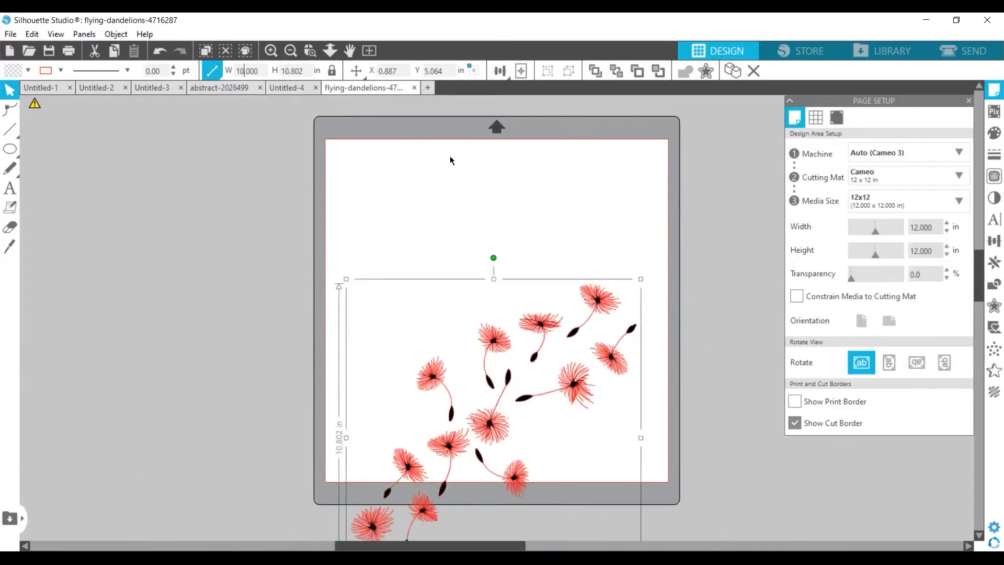
{"action": "left_click_drag", "start_coordinate": [498, 336], "coordinate": [509, 209]}
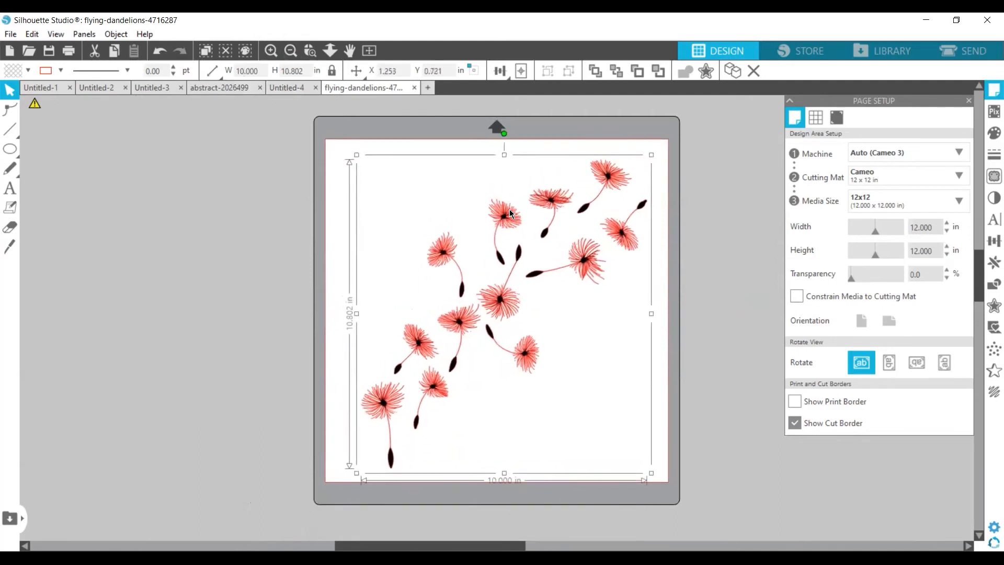
Display the dandelion design's edit points and then leave point editing
{"action": "double_click", "coordinate": [468, 326]}
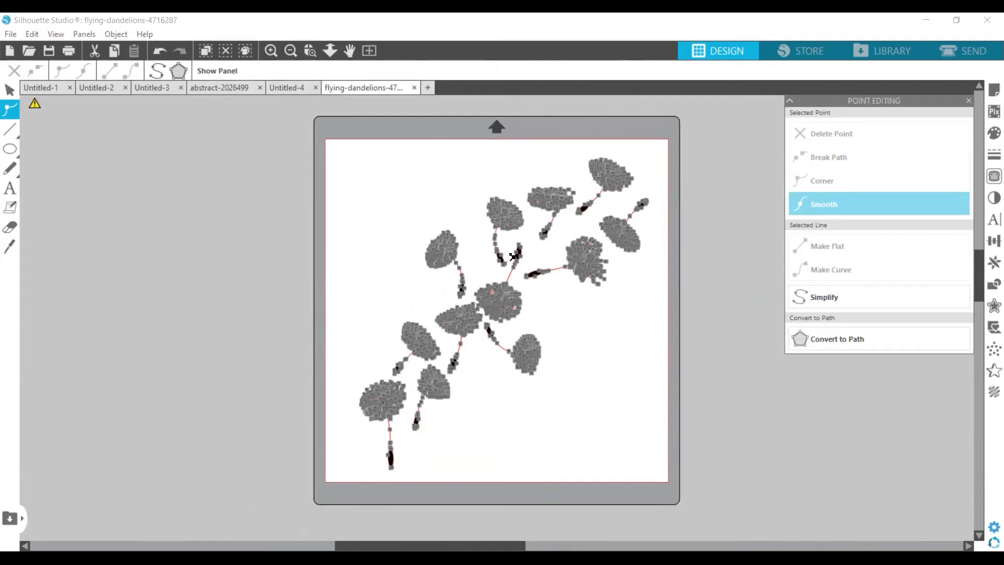
{"action": "left_click", "coordinate": [609, 343]}
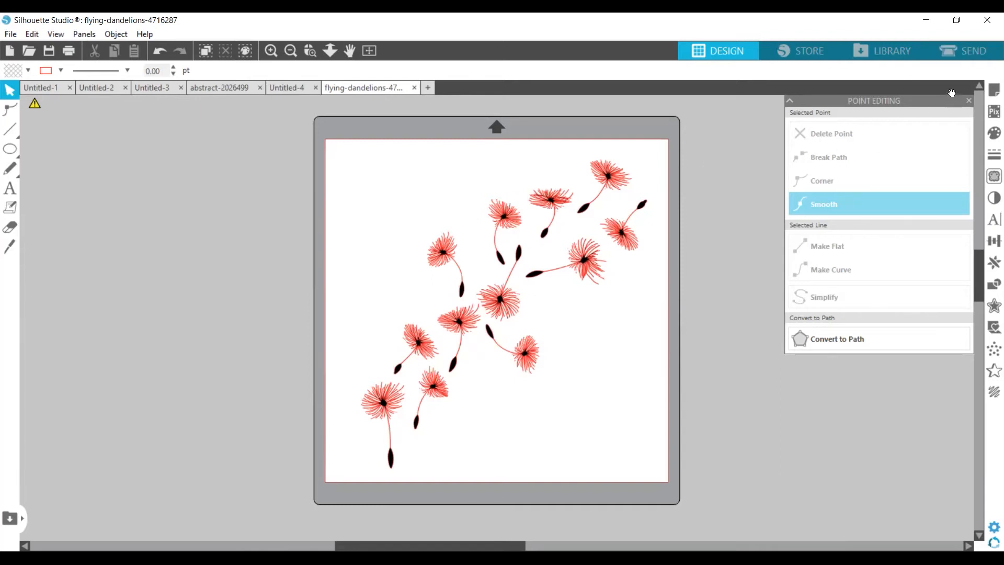
Set the Carriage 1 action for the dandelion design to Sketch in the send settings
{"action": "left_click", "coordinate": [961, 51]}
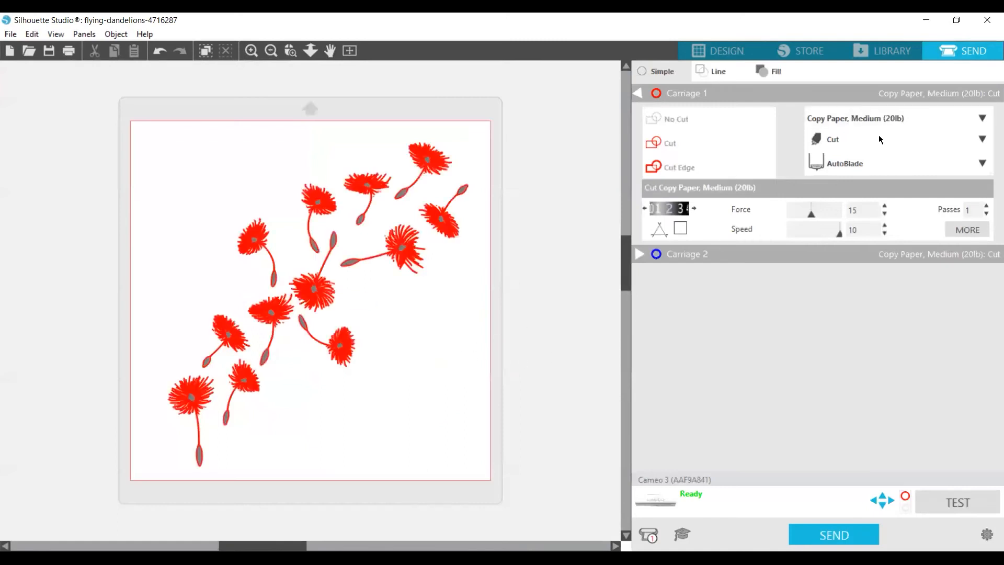
{"action": "left_click", "coordinate": [982, 140]}
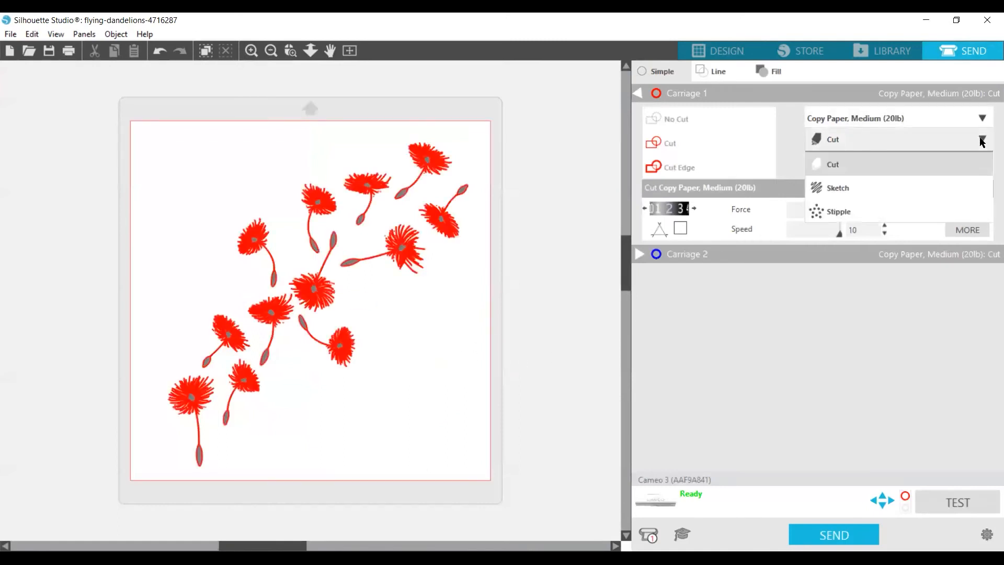
{"action": "left_click", "coordinate": [839, 189]}
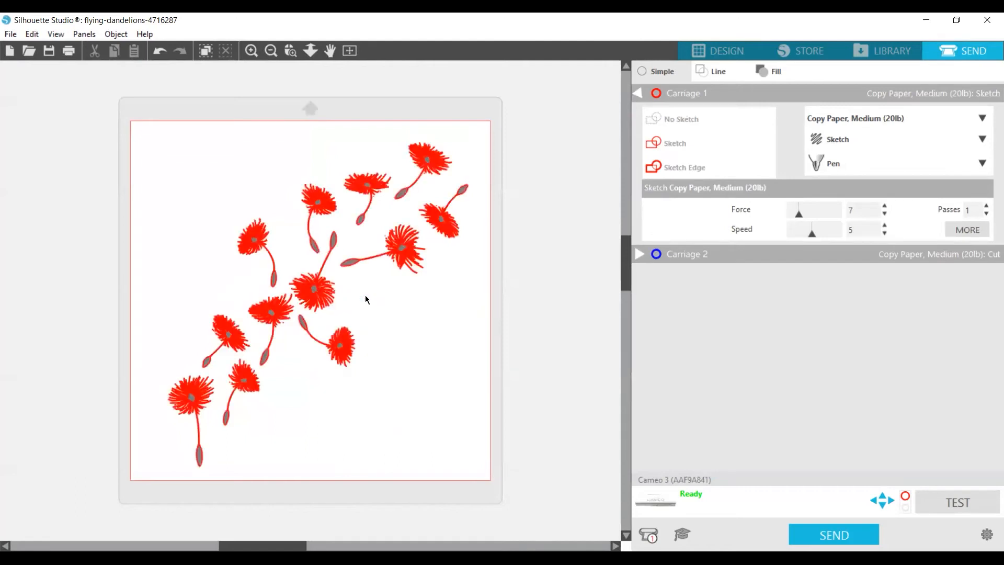
Examine the sketch outlines of a single dandelion head up close and return to the design workspace
{"action": "left_click", "coordinate": [251, 51]}
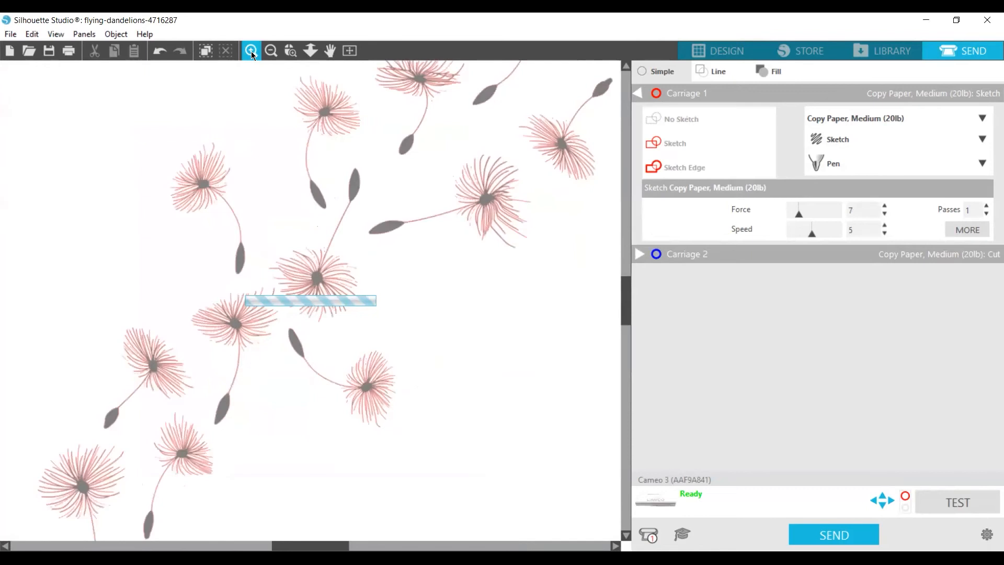
{"action": "left_click", "coordinate": [251, 52]}
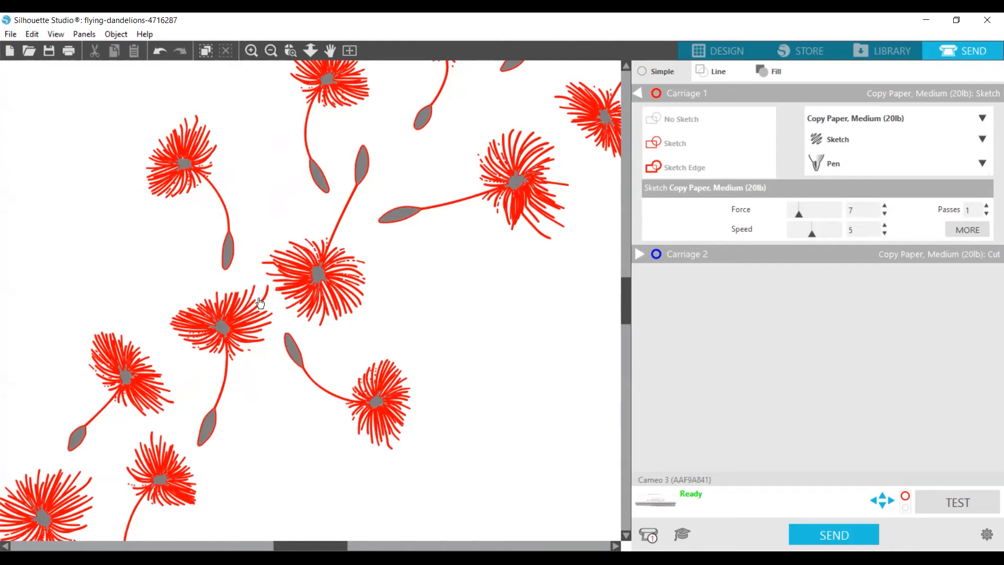
{"action": "left_click", "coordinate": [249, 54]}
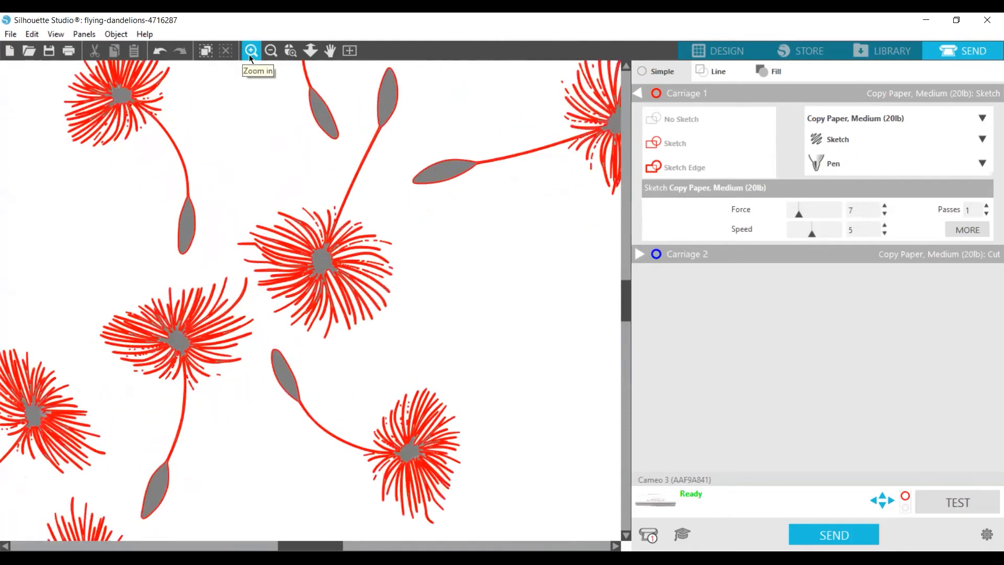
{"action": "left_click", "coordinate": [250, 54]}
{"action": "left_click", "coordinate": [249, 55]}
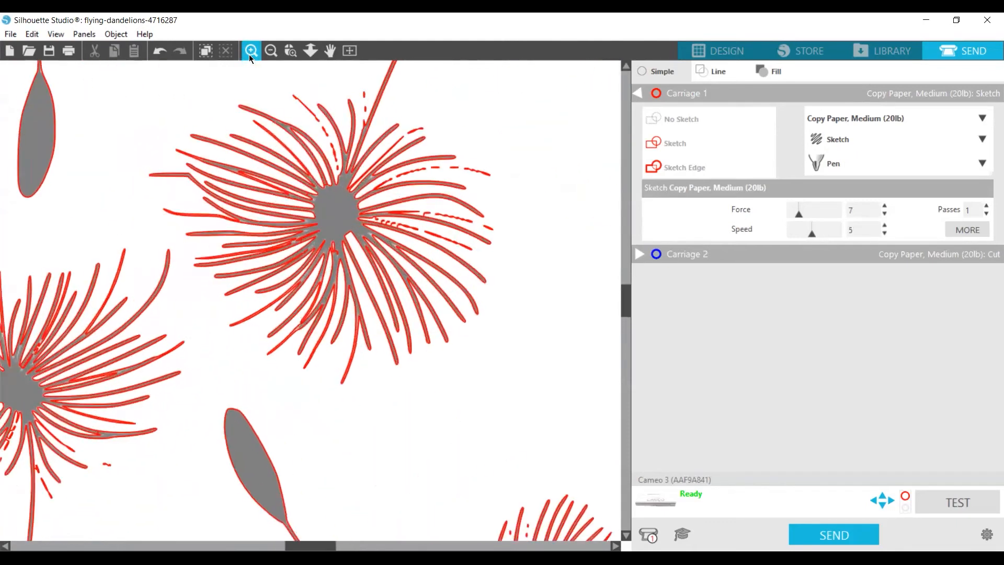
{"action": "left_click", "coordinate": [249, 54]}
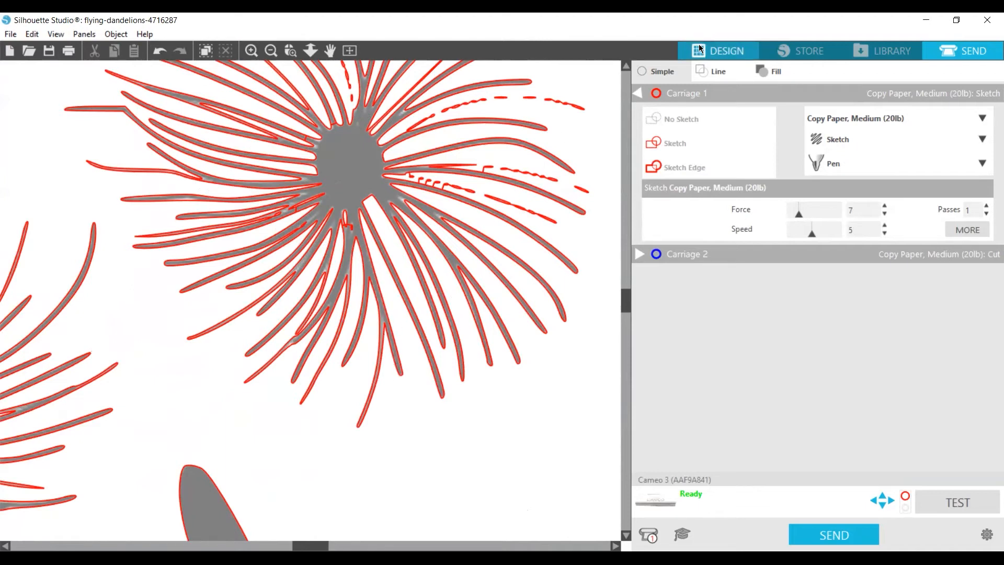
{"action": "left_click", "coordinate": [709, 53]}
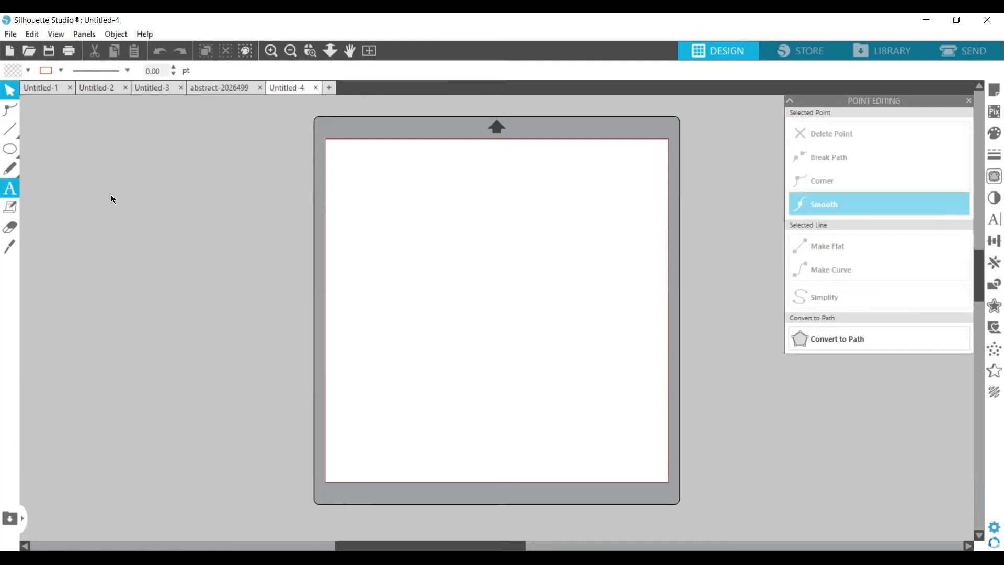
Draw a rectangle about 8.3 in wide on the blank page, positioned at about X 1.909 in, Y 2.331 in, with the Line Effects settings open
{"action": "left_click", "coordinate": [25, 151]}
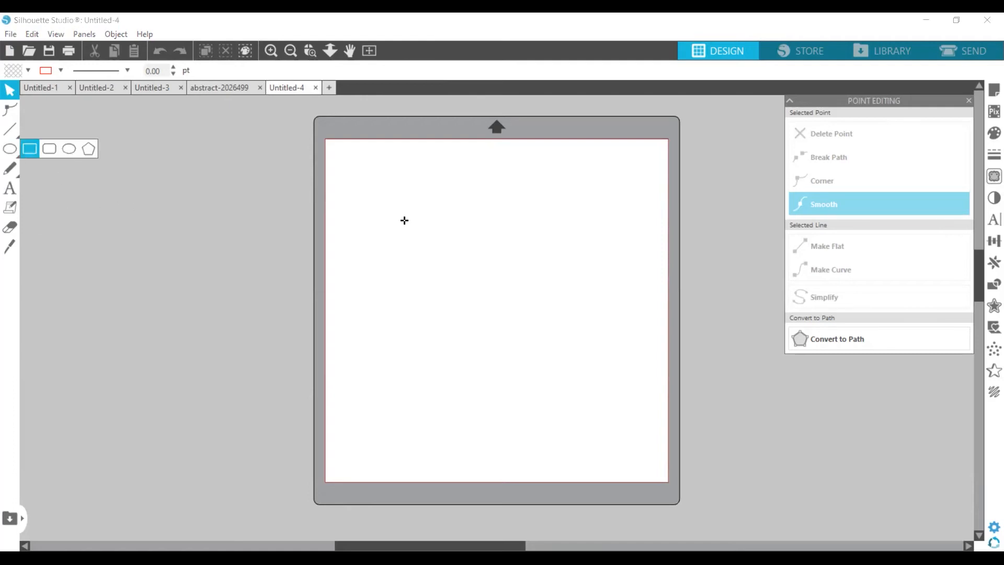
{"action": "mouse_move", "coordinate": [354, 209]}
{"action": "left_mouse_down"}
{"action": "mouse_move", "coordinate": [448, 291]}
{"action": "mouse_move", "coordinate": [592, 347]}
{"action": "left_mouse_up"}
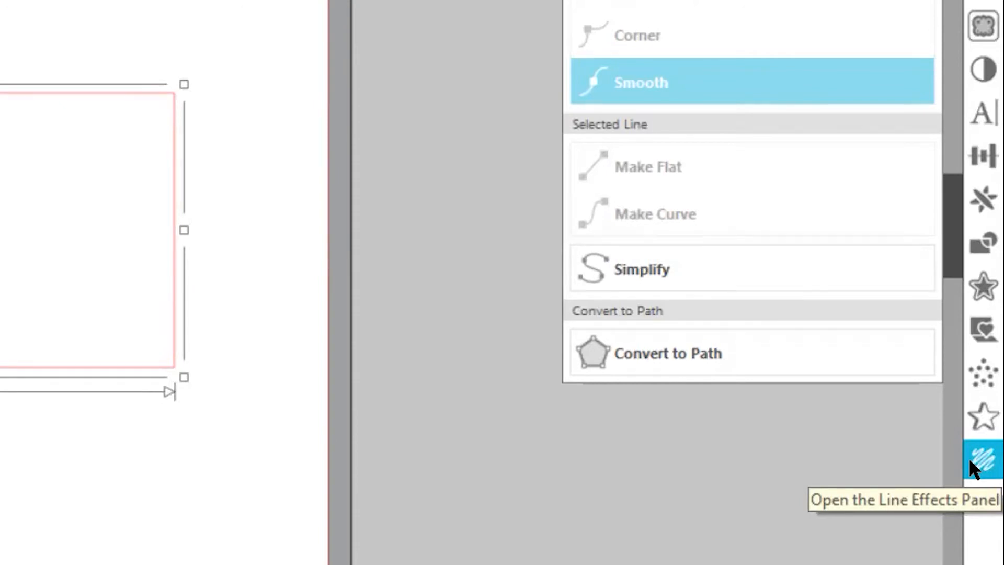
{"action": "left_click", "coordinate": [971, 460]}
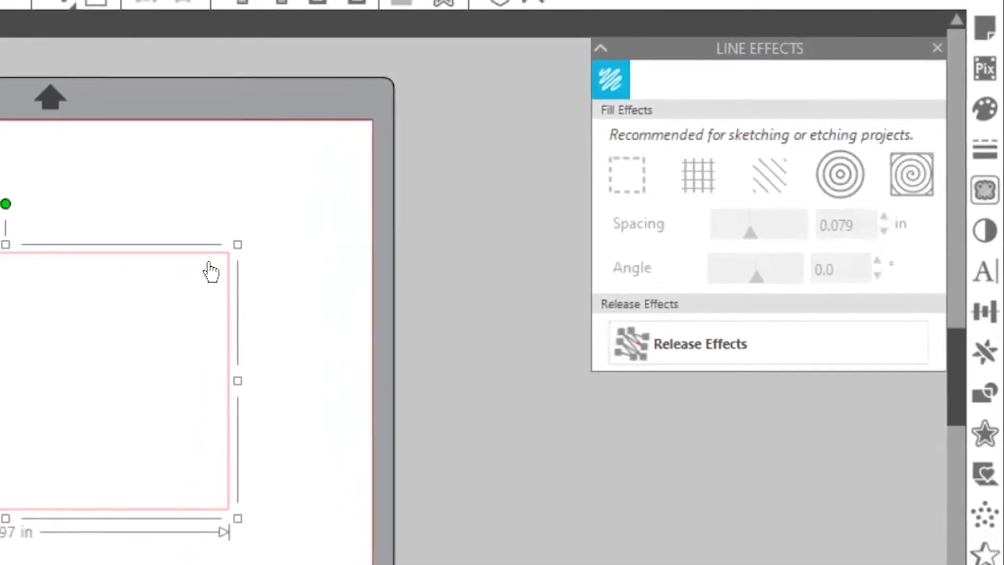
{"action": "left_click_drag", "start_coordinate": [150, 256], "coordinate": [208, 242]}
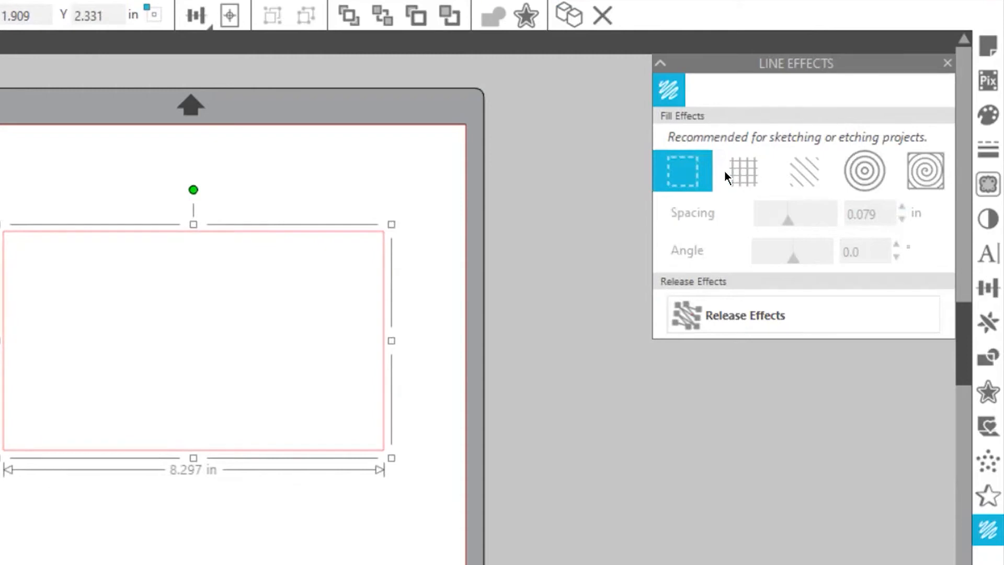
Try the crosshatch, parallel line, concentric and spiral fill effects on the rectangle in turn
{"action": "left_click", "coordinate": [750, 182]}
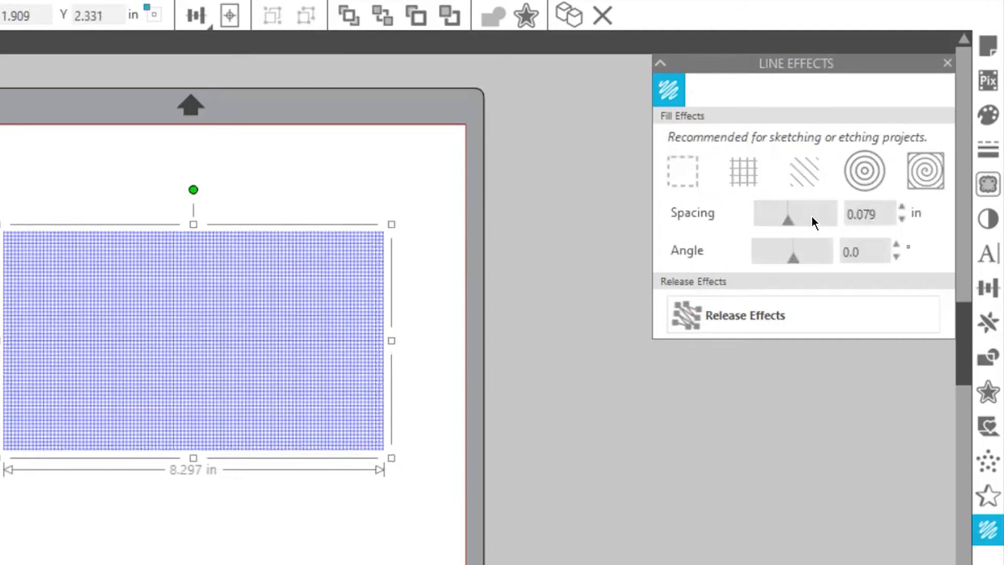
{"action": "left_click", "coordinate": [808, 180]}
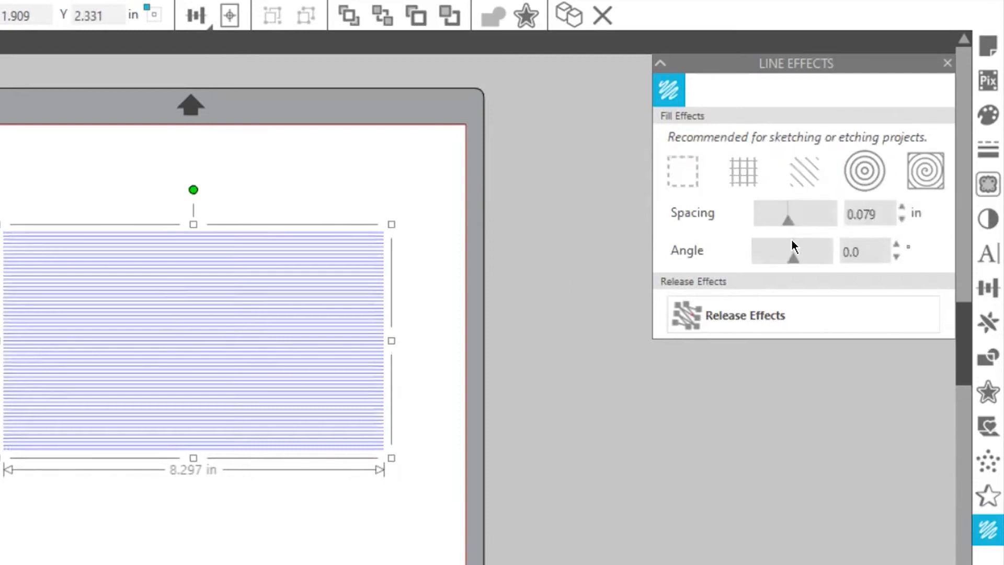
{"action": "left_click", "coordinate": [867, 183]}
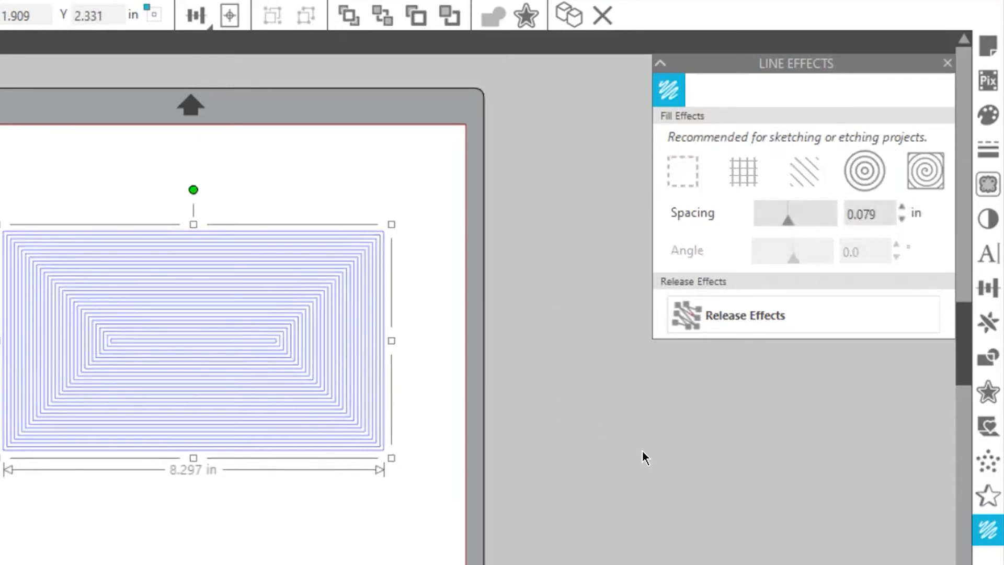
{"action": "left_click", "coordinate": [934, 174]}
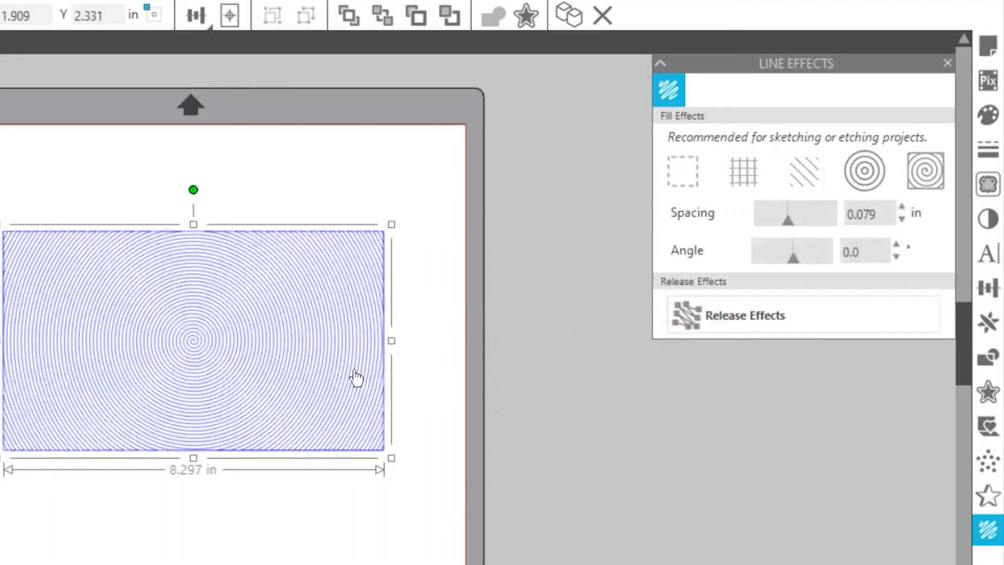
Apply the crosshatch fill effect to the rectangle and widen its line spacing to 0.185 in
{"action": "left_click", "coordinate": [758, 177]}
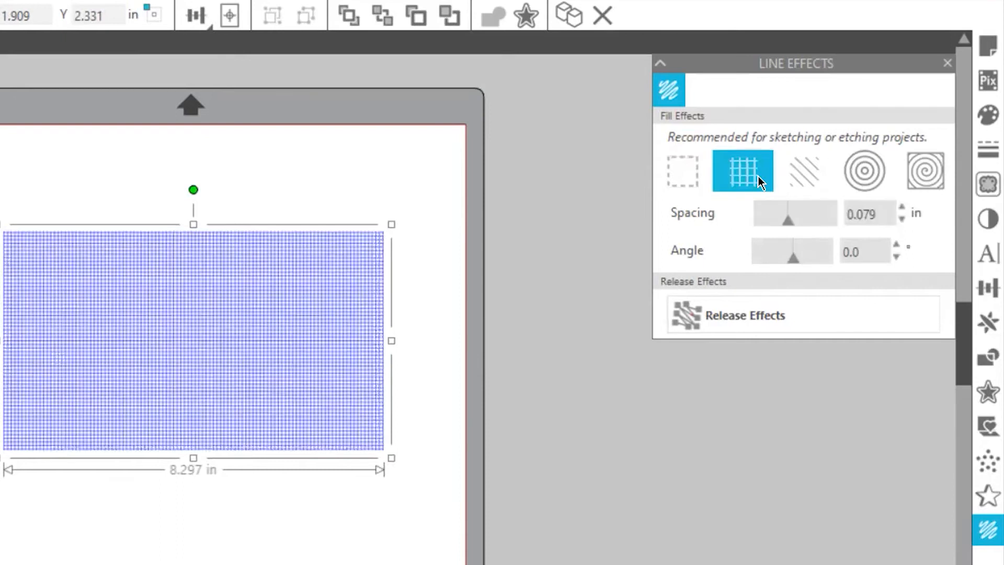
{"action": "left_click", "coordinate": [786, 223]}
{"action": "left_click_drag", "start_coordinate": [796, 223], "coordinate": [828, 223]}
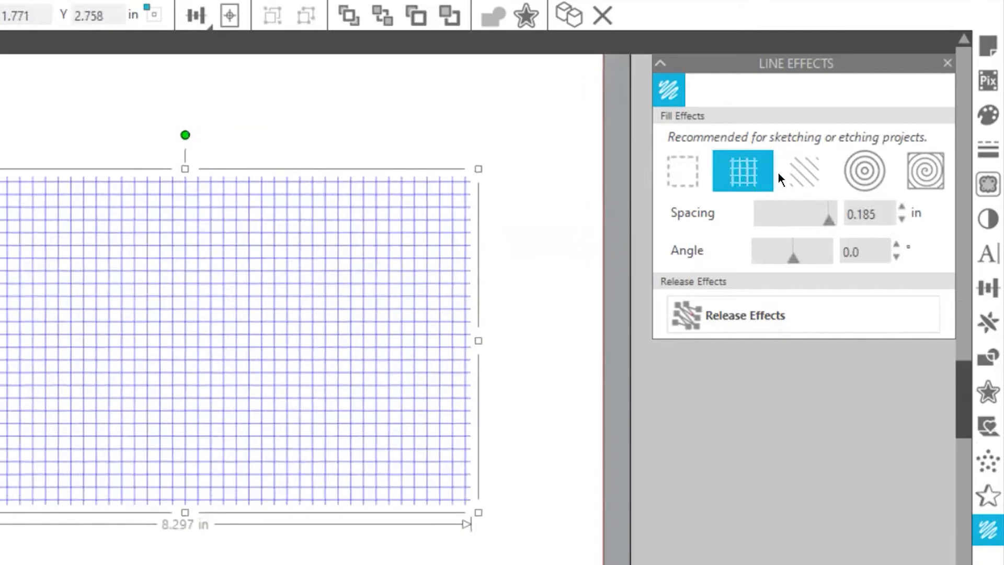
Switch the rectangle to the parallel line fill, try 0.010 in spacing, and set the spacing to 0.160 in
{"action": "left_click", "coordinate": [801, 171]}
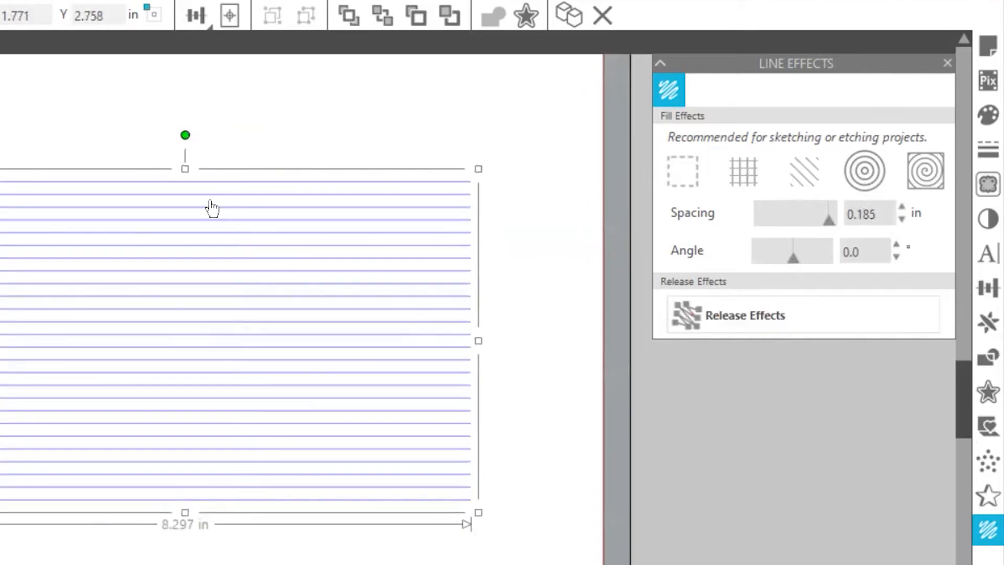
{"action": "left_click_drag", "start_coordinate": [827, 221], "coordinate": [762, 227]}
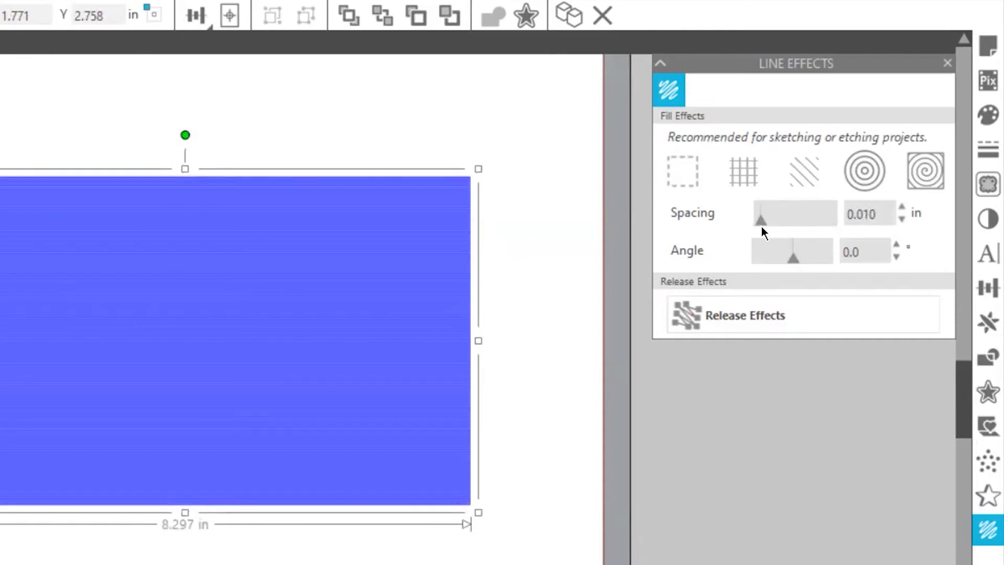
{"action": "mouse_move", "coordinate": [761, 227]}
{"action": "left_mouse_down"}
{"action": "mouse_move", "coordinate": [786, 216]}
{"action": "mouse_move", "coordinate": [820, 228]}
{"action": "left_mouse_up"}
Compare the concentric and spiral fill effects on the rectangle at the wider spacing
{"action": "left_click", "coordinate": [859, 181]}
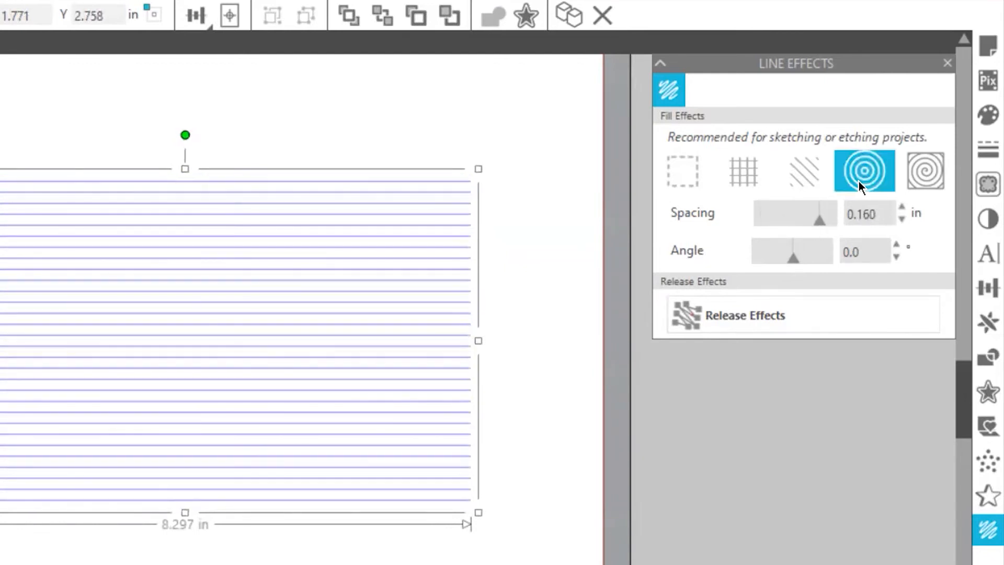
{"action": "left_click", "coordinate": [859, 181]}
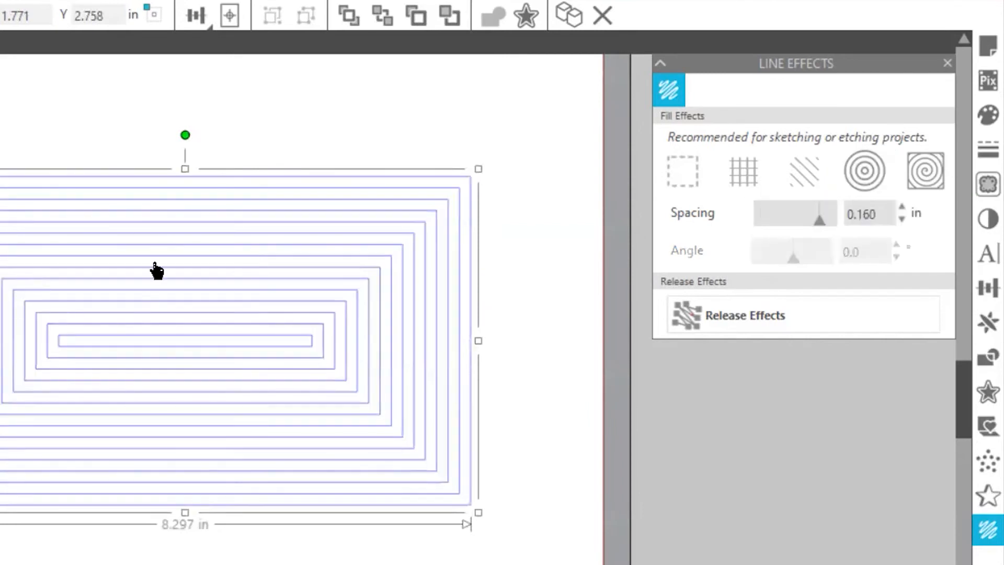
{"action": "left_click", "coordinate": [940, 172]}
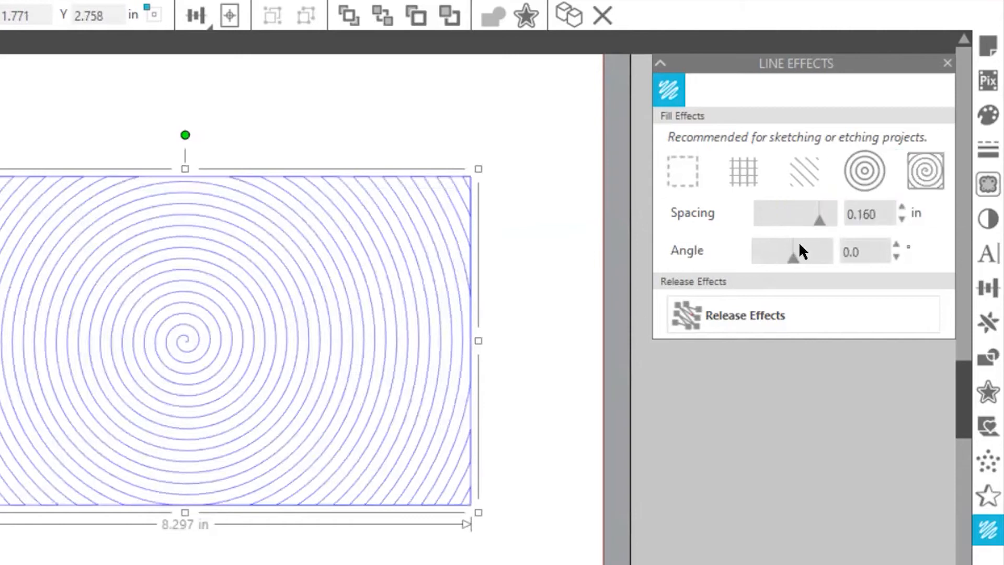
Apply the crosshatch fill to the rectangle again and set its angle to 50 degrees
{"action": "left_click", "coordinate": [748, 178]}
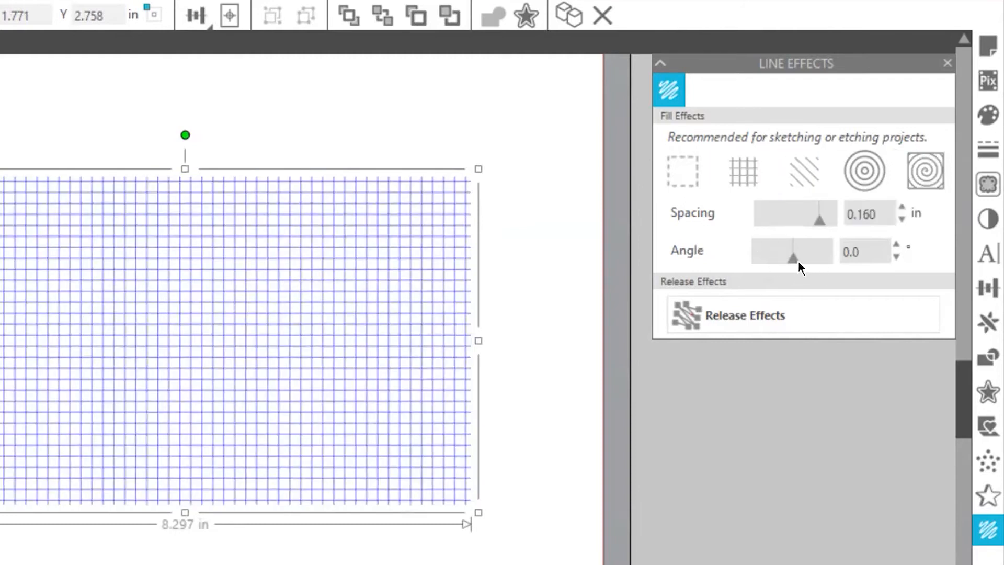
{"action": "left_click_drag", "start_coordinate": [793, 259], "coordinate": [802, 255]}
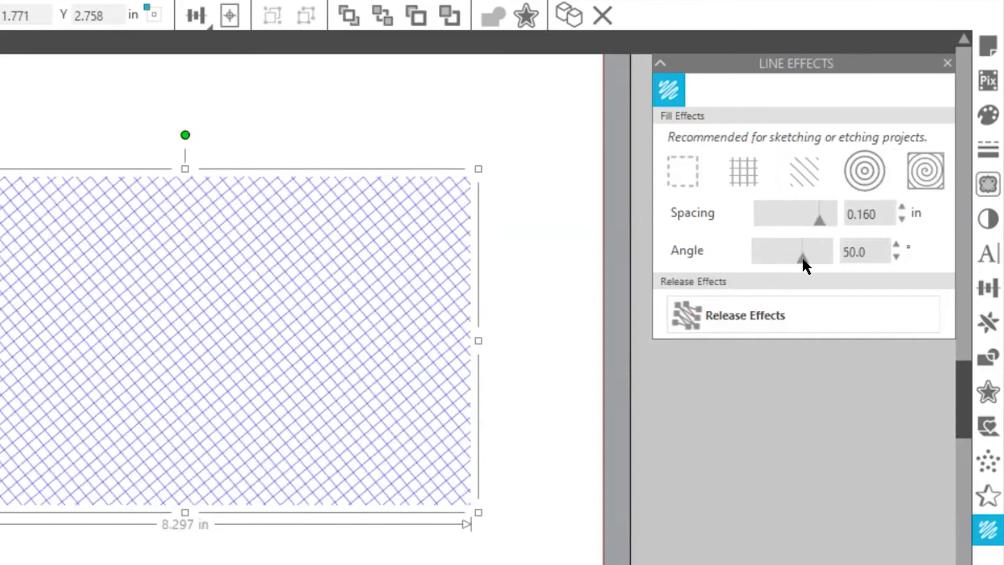
Set the rectangle's crosshatch angle to 10 degrees, and switch it to the parallel line fill at a 40-degree angle
{"action": "left_click_drag", "start_coordinate": [802, 256], "coordinate": [796, 268]}
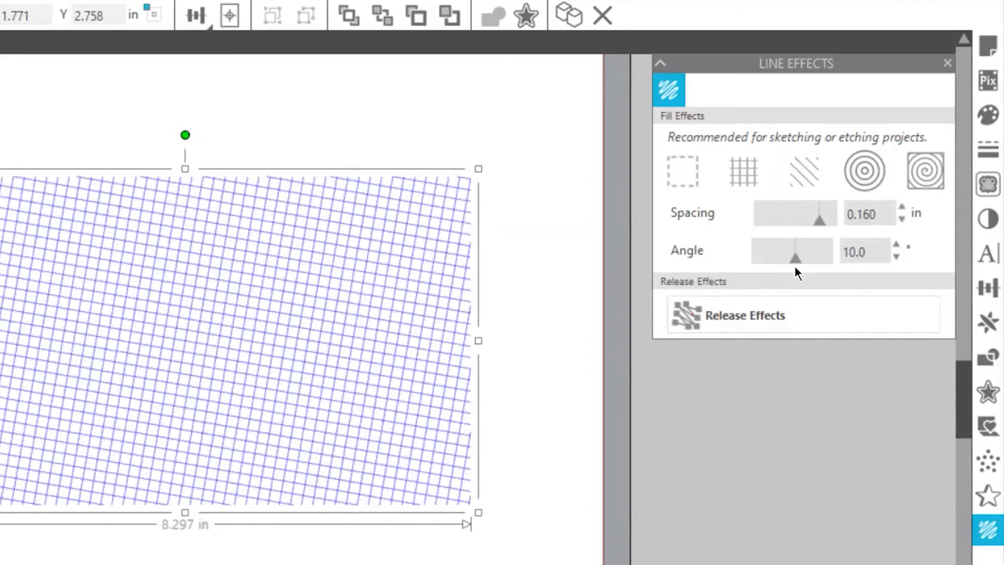
{"action": "left_click", "coordinate": [813, 182]}
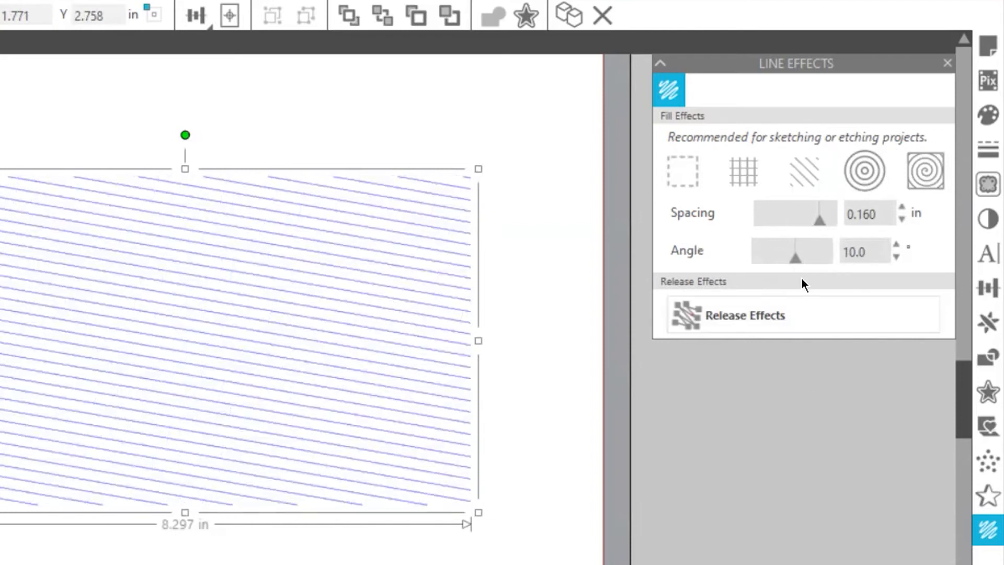
{"action": "mouse_move", "coordinate": [798, 262]}
{"action": "left_mouse_down"}
{"action": "mouse_move", "coordinate": [780, 273]}
{"action": "mouse_move", "coordinate": [801, 274]}
{"action": "left_mouse_up"}
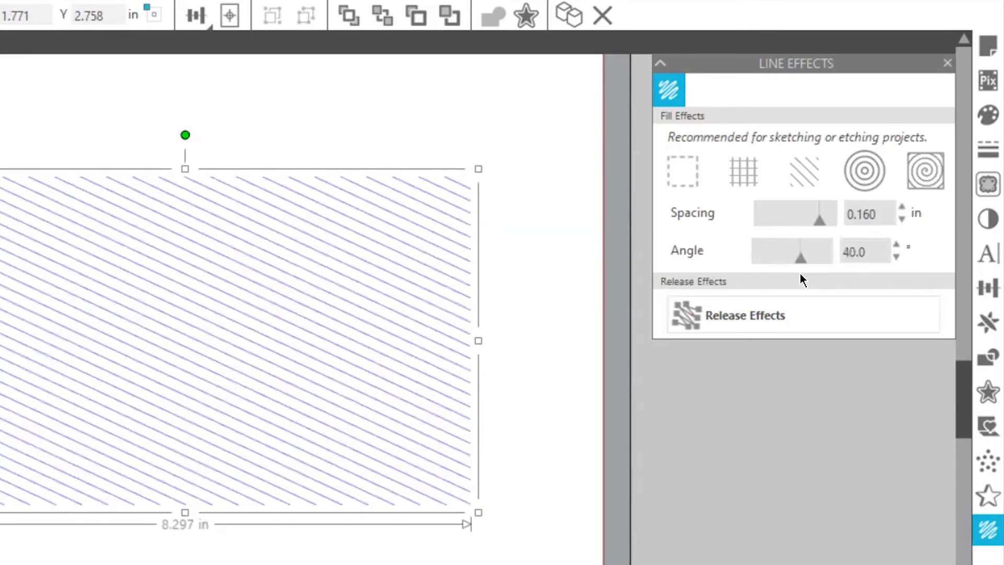
Compare the concentric and spiral fills on the rectangle, trying the spiral at -180 degrees and at 45 degrees
{"action": "left_click", "coordinate": [866, 174]}
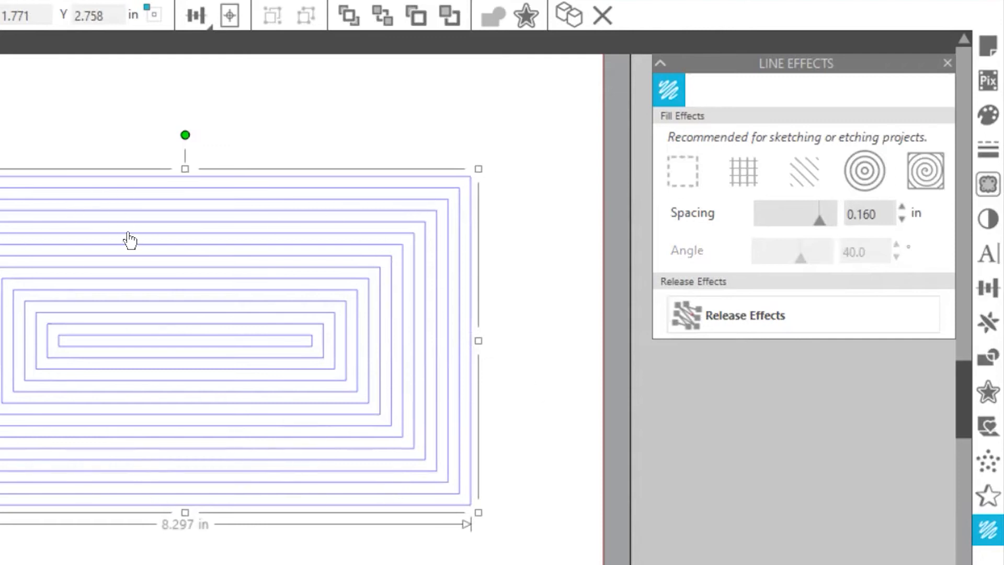
{"action": "left_click", "coordinate": [912, 174]}
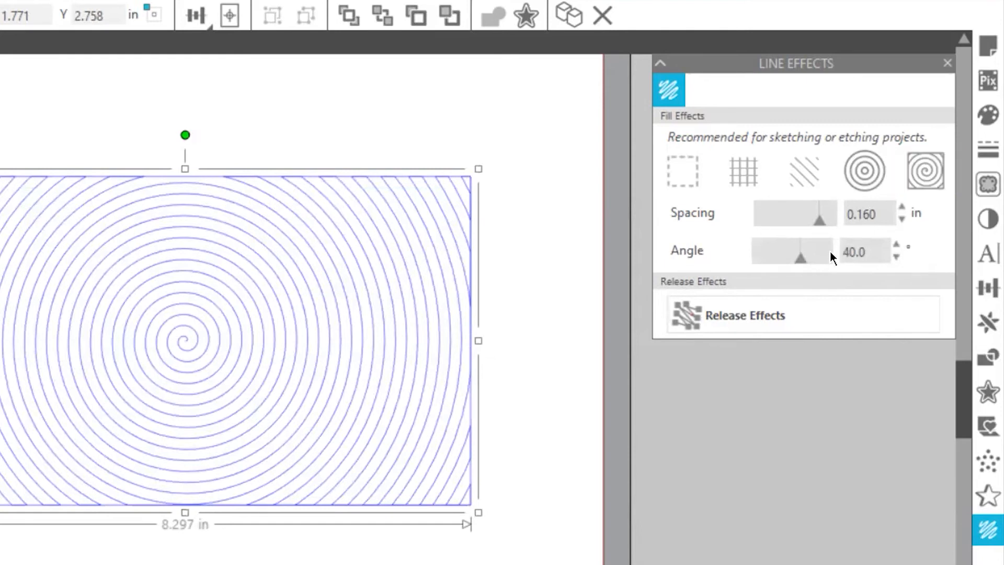
{"action": "left_click_drag", "start_coordinate": [802, 259], "coordinate": [863, 269]}
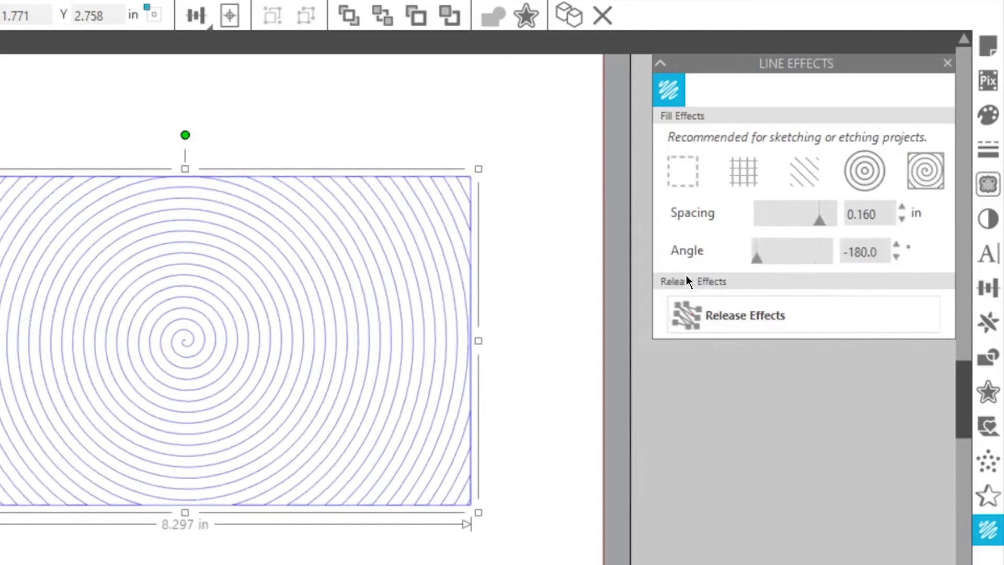
{"action": "left_click", "coordinate": [810, 263]}
{"action": "left_click_drag", "start_coordinate": [810, 263], "coordinate": [801, 265]}
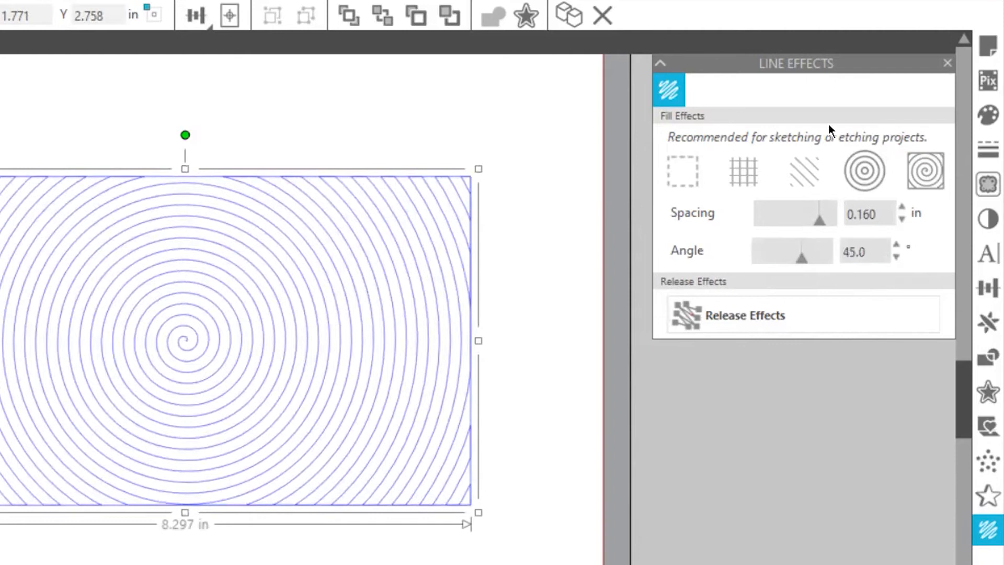
Apply the crosshatch fill to the rectangle again and release its line effects
{"action": "left_click", "coordinate": [754, 181]}
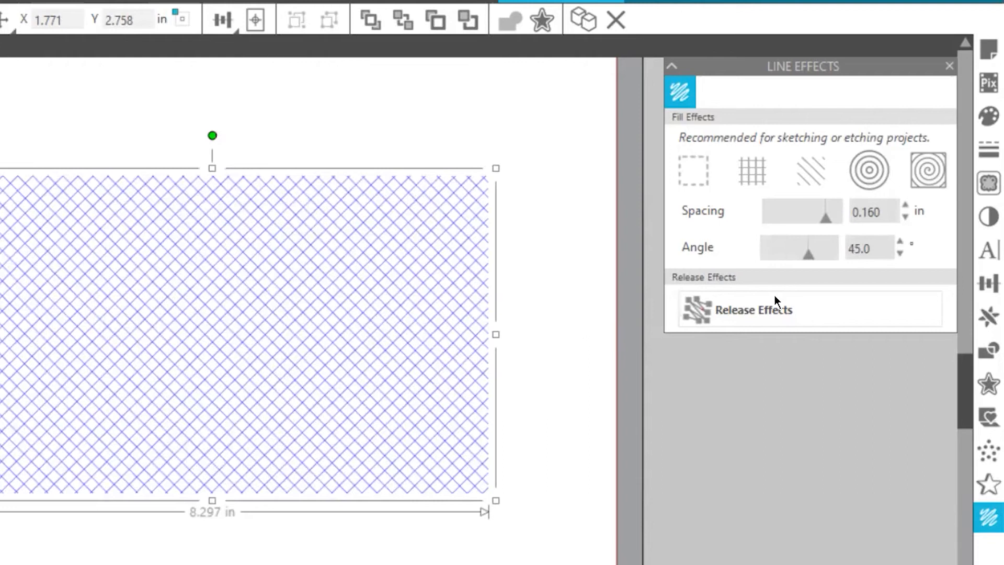
{"action": "left_click", "coordinate": [756, 315]}
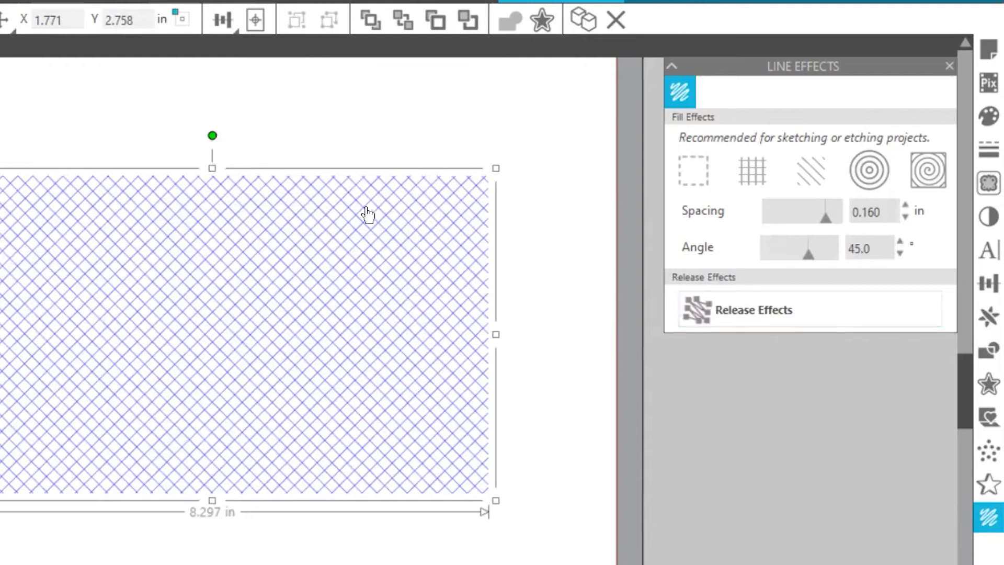
{"action": "left_click", "coordinate": [780, 315]}
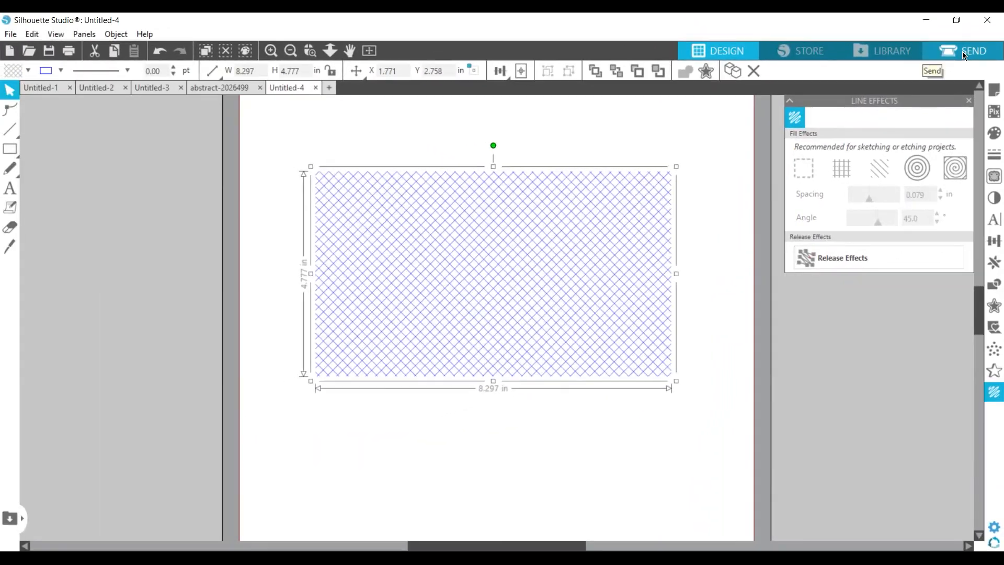
Examine the cut lines of the released crosshatch in the send preview, and return to the design view
{"action": "left_click", "coordinate": [964, 51]}
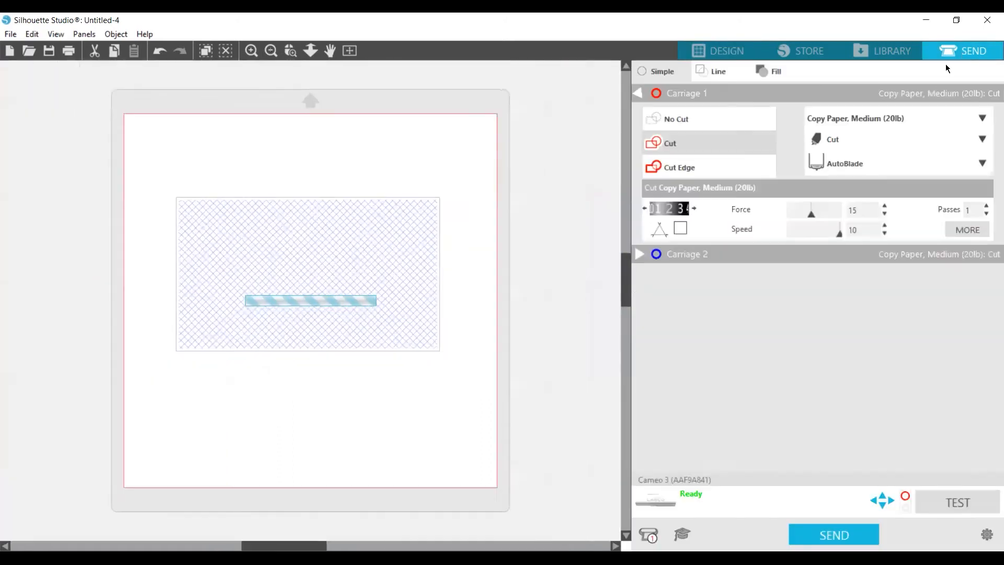
{"action": "left_click", "coordinate": [252, 50]}
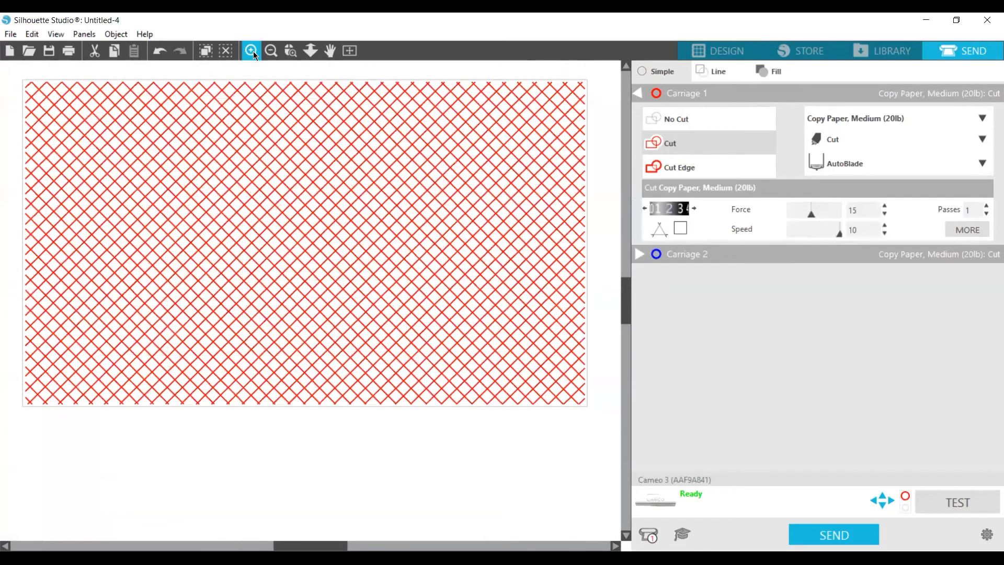
{"action": "left_click", "coordinate": [734, 54]}
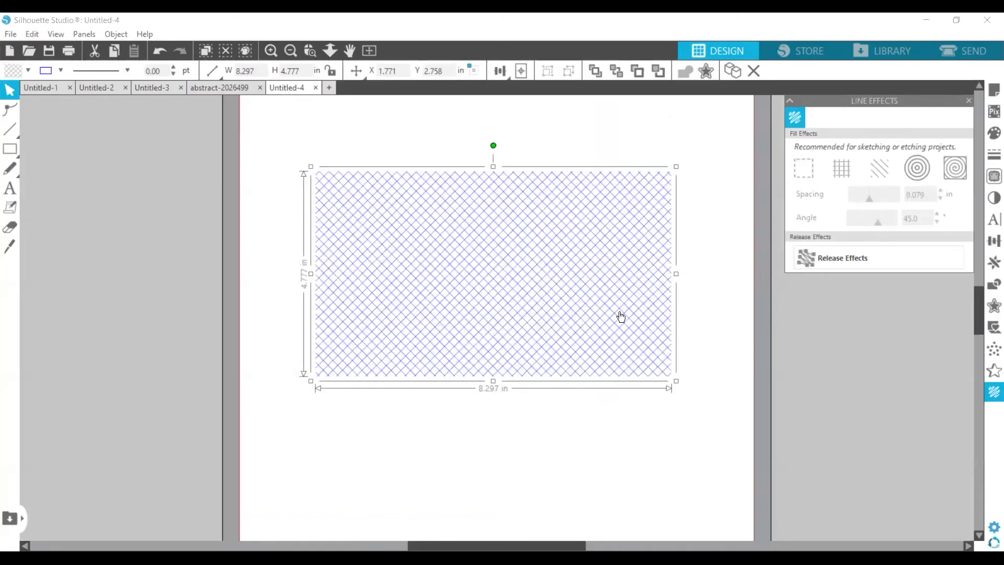
Enlarge the released crosshatch to about 12.9 in wide, and shrink it to about 5.7 by 3.3 in
{"action": "left_click_drag", "start_coordinate": [383, 342], "coordinate": [436, 309]}
{"action": "left_click_drag", "start_coordinate": [395, 361], "coordinate": [315, 431]}
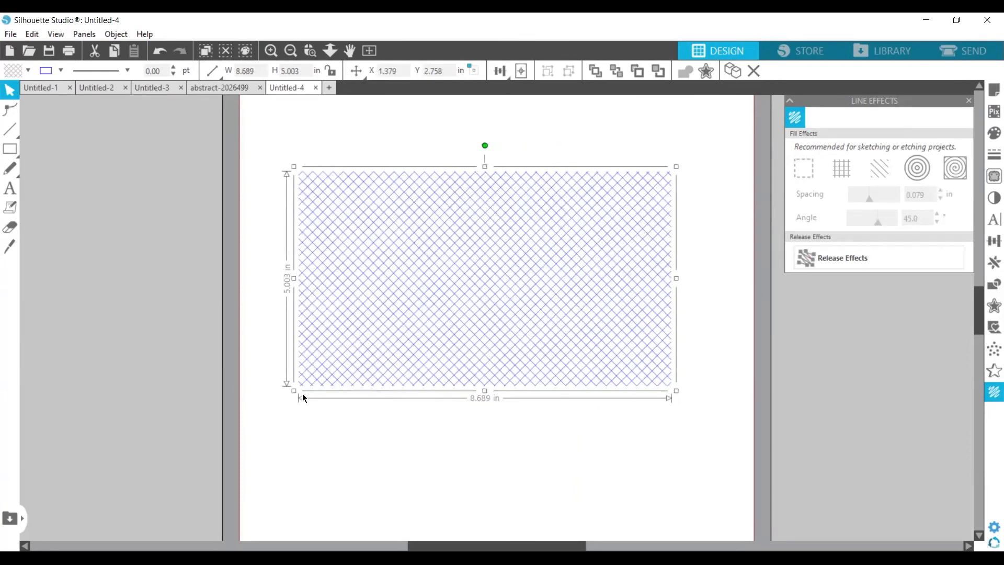
{"action": "left_click_drag", "start_coordinate": [293, 392], "coordinate": [157, 495]}
{"action": "left_click_drag", "start_coordinate": [262, 427], "coordinate": [435, 340]}
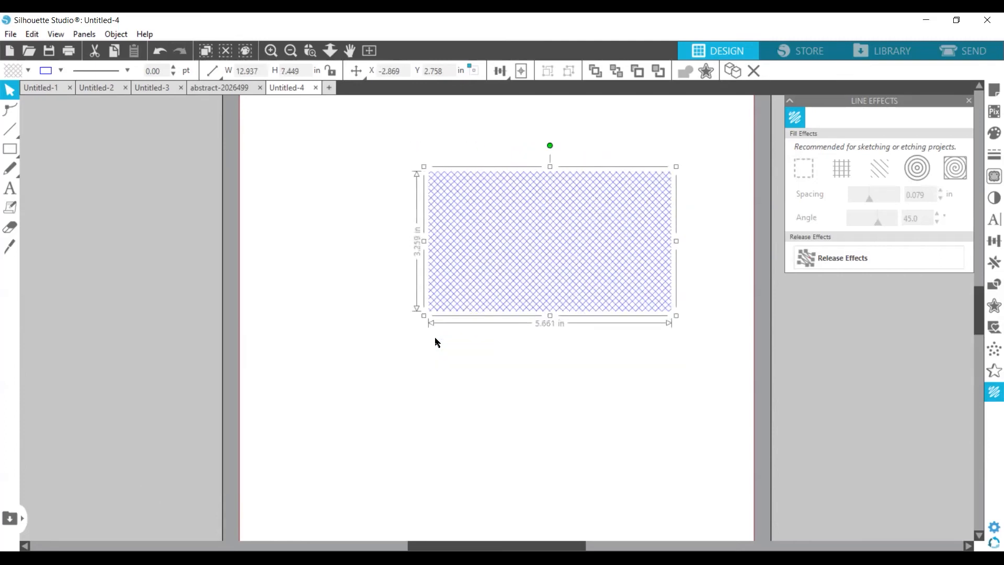
Delete the released crosshatch rectangle from the page
{"action": "left_click", "coordinate": [608, 411]}
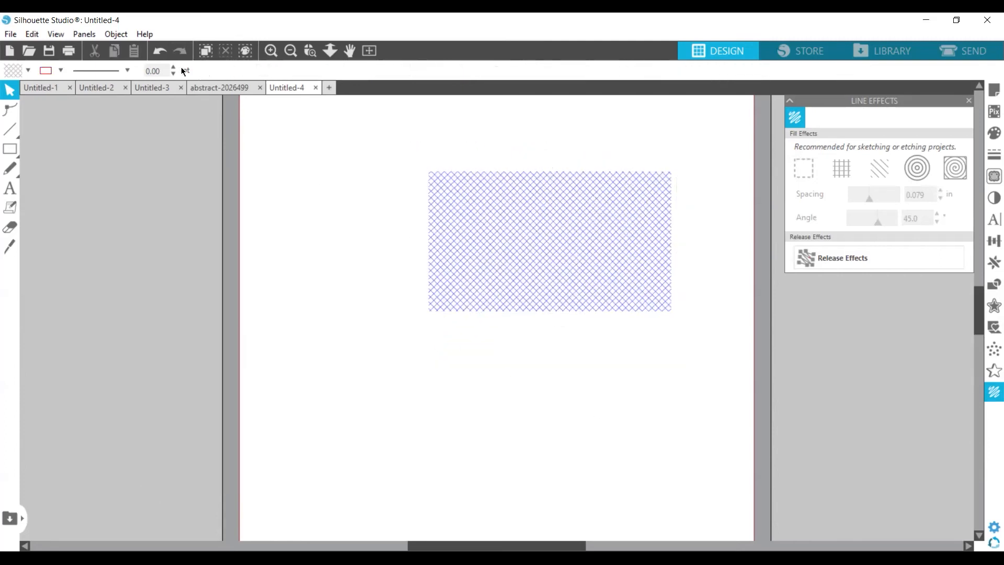
{"action": "left_click", "coordinate": [540, 217]}
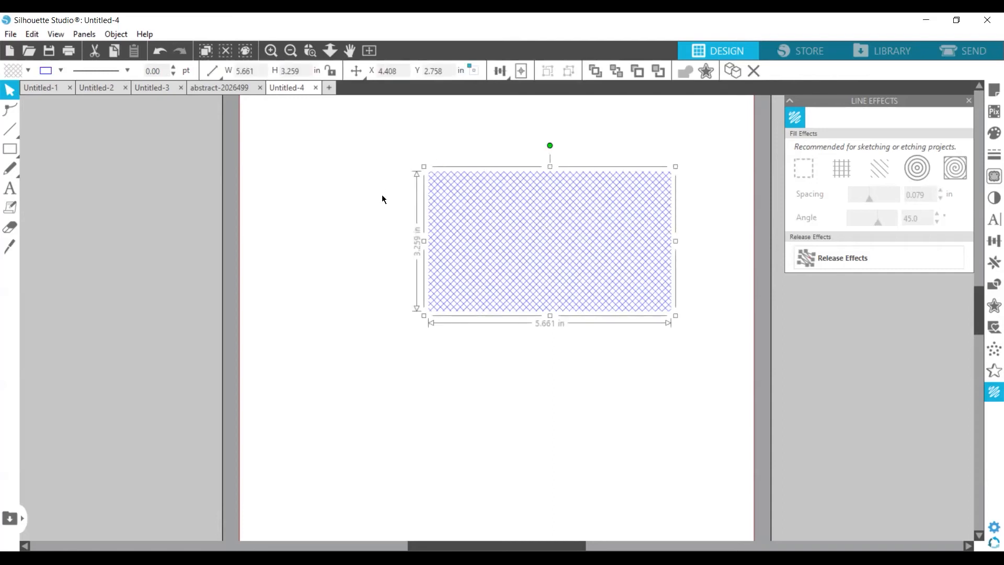
{"action": "key", "text": "Delete"}
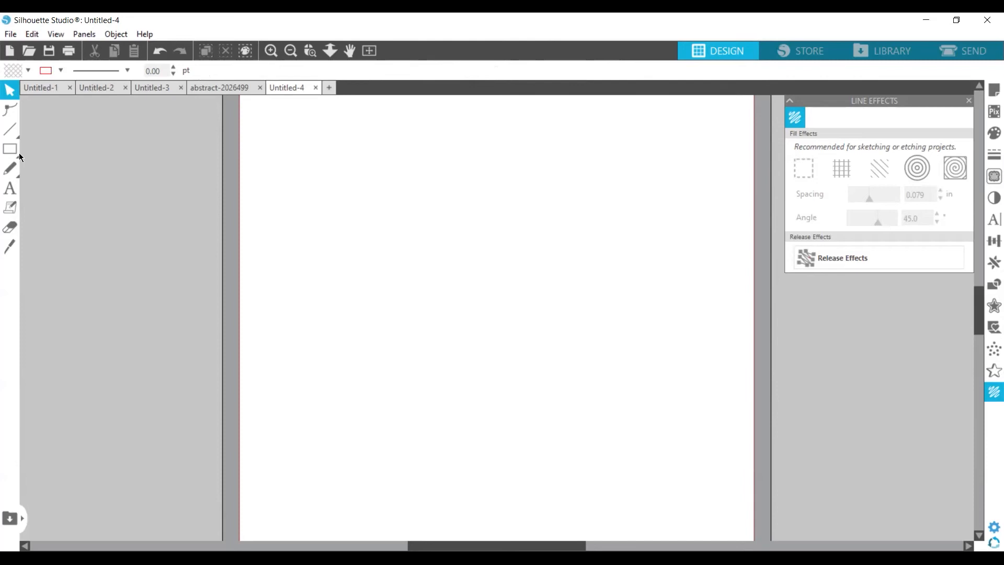
Draw a rectangle about 6.8 by 4.05 in and fill it with crosshatch lines spaced 0.155 in apart
{"action": "left_click", "coordinate": [27, 149]}
{"action": "left_click_drag", "start_coordinate": [343, 181], "coordinate": [634, 356]}
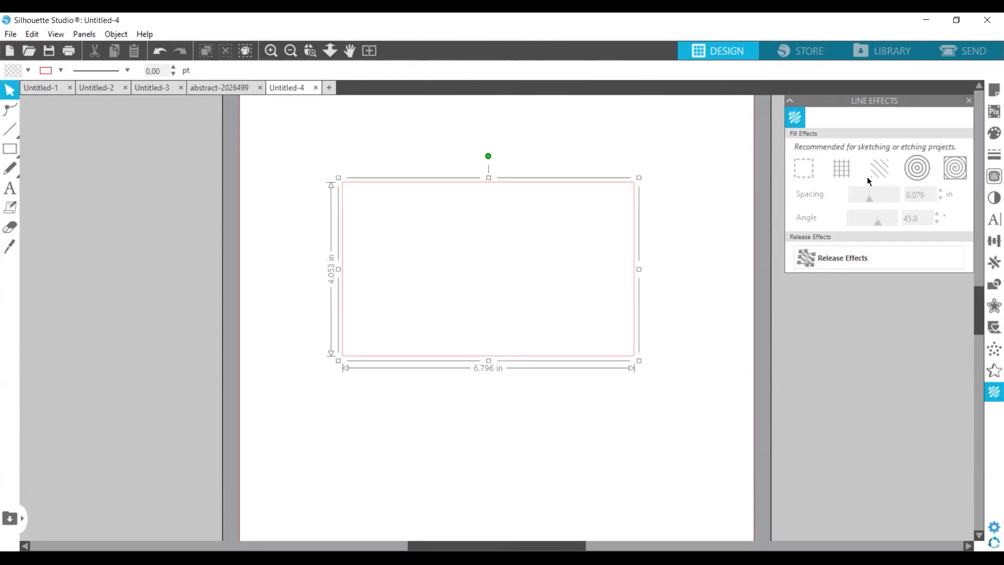
{"action": "left_click", "coordinate": [847, 173]}
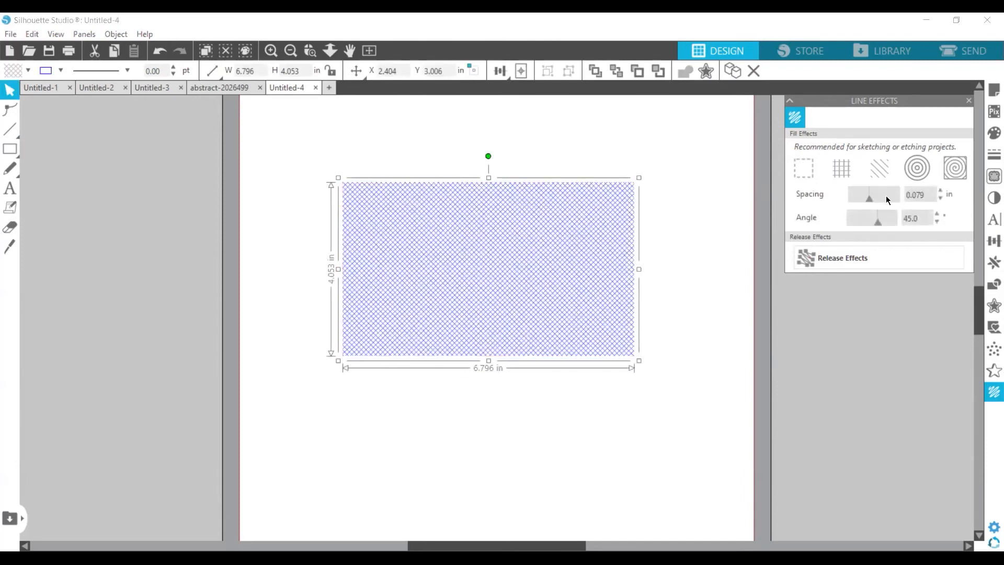
{"action": "left_click", "coordinate": [887, 199]}
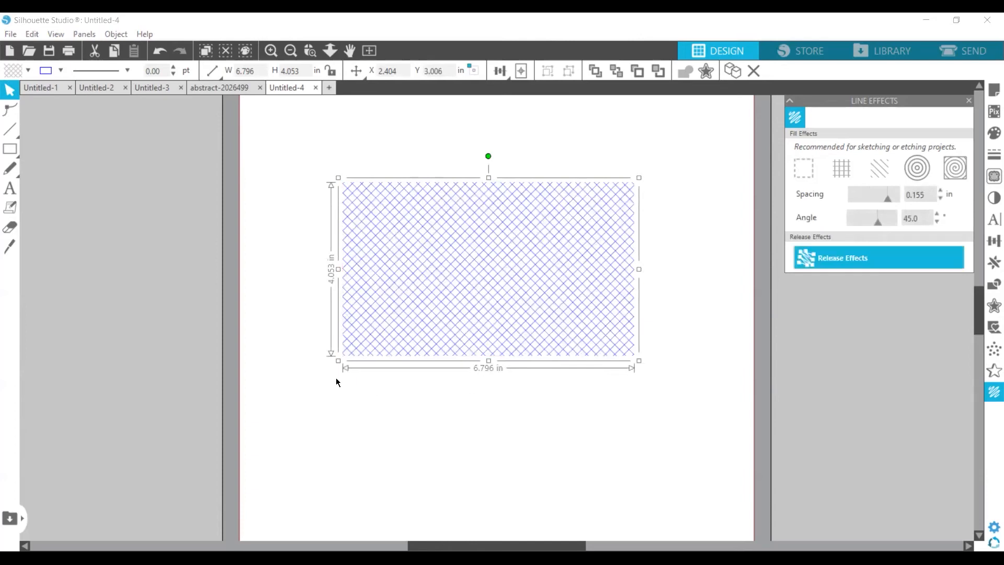
Compare scaling the crosshatched rectangle before and after releasing its effects, shrinking it to about 3.3 in and enlarging it to about 6.6 in wide
{"action": "left_click_drag", "start_coordinate": [339, 361], "coordinate": [479, 255]}
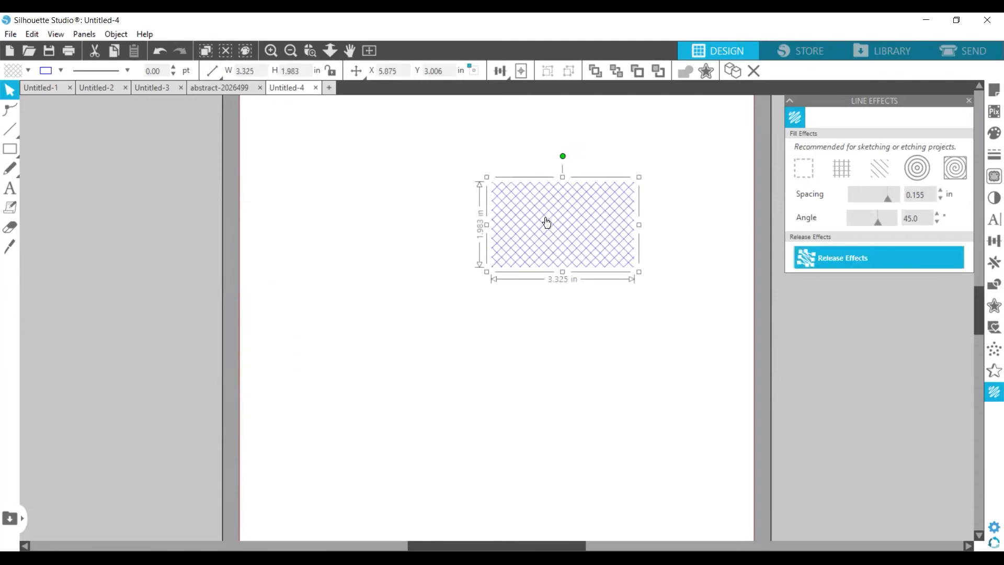
{"action": "left_click", "coordinate": [834, 260]}
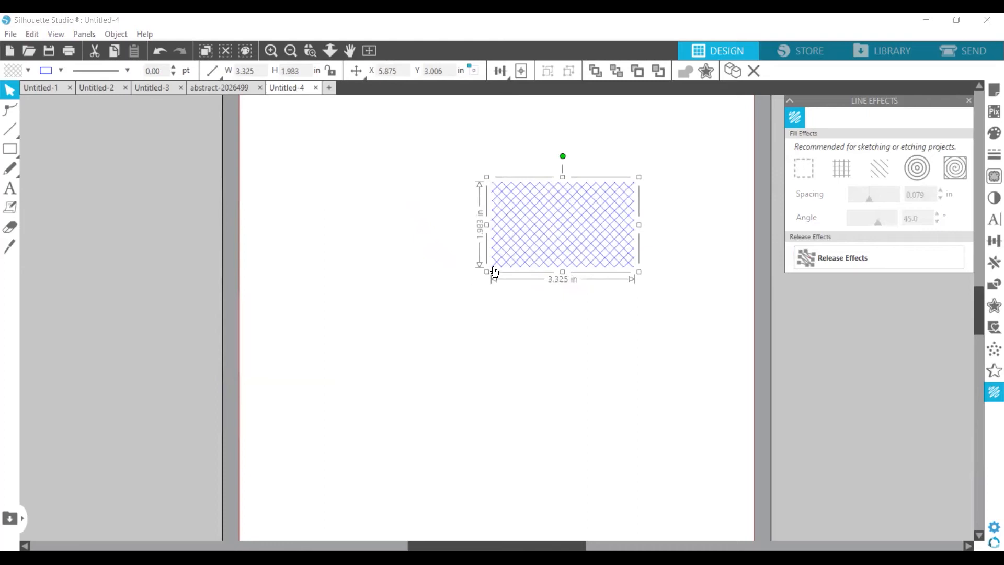
{"action": "mouse_move", "coordinate": [484, 271]}
{"action": "left_mouse_down"}
{"action": "mouse_move", "coordinate": [316, 392]}
{"action": "mouse_move", "coordinate": [241, 428]}
{"action": "mouse_move", "coordinate": [446, 329]}
{"action": "mouse_move", "coordinate": [587, 240]}
{"action": "mouse_move", "coordinate": [410, 393]}
{"action": "mouse_move", "coordinate": [372, 403]}
{"action": "mouse_move", "coordinate": [397, 381]}
{"action": "mouse_move", "coordinate": [369, 395]}
{"action": "left_mouse_up"}
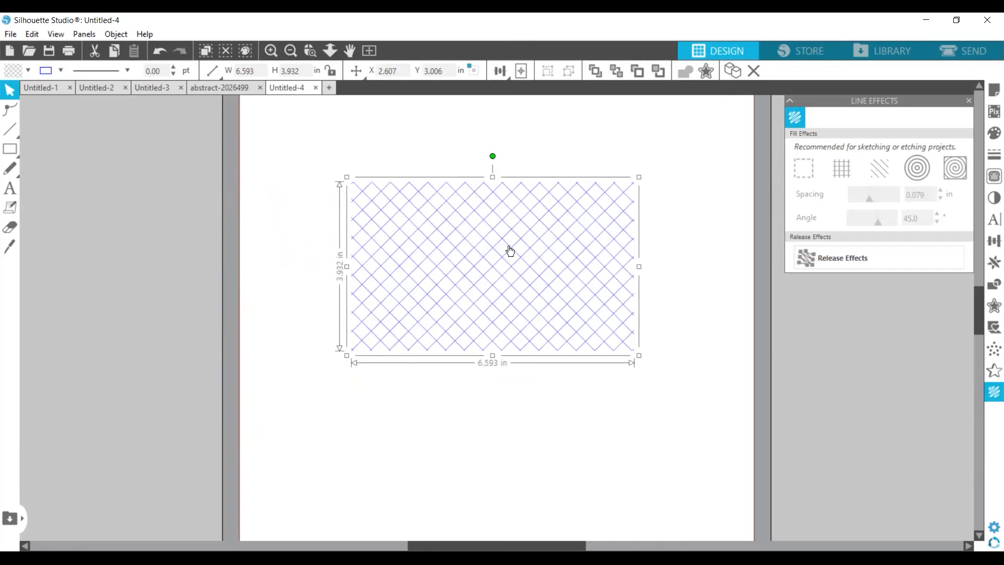
Replace the crosshatched rectangle with a circle about 5.3 in across, placed slightly above the middle of the visible page area
{"action": "key", "text": "Delete"}
{"action": "left_click", "coordinate": [18, 154]}
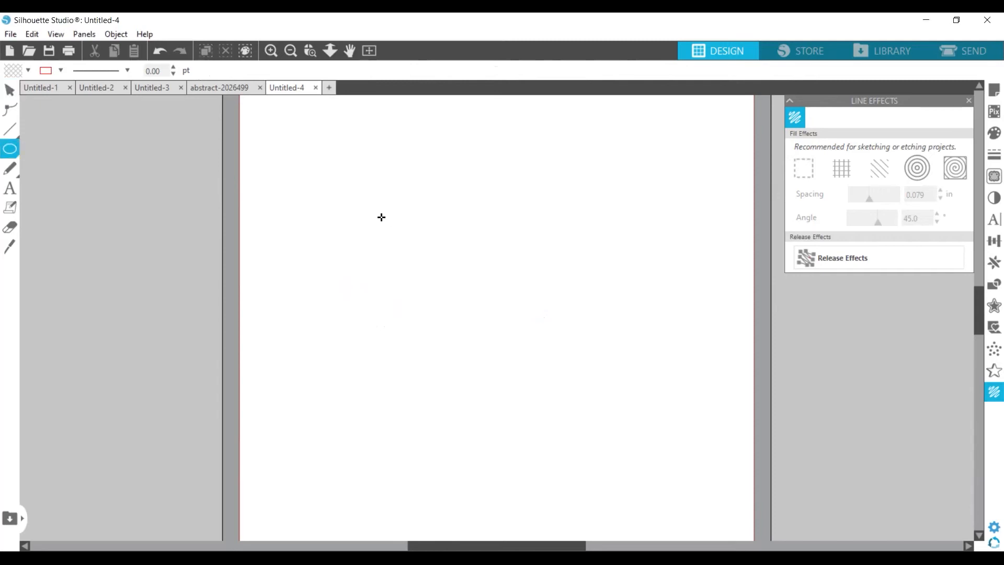
{"action": "left_click_drag", "start_coordinate": [381, 217], "coordinate": [616, 441]}
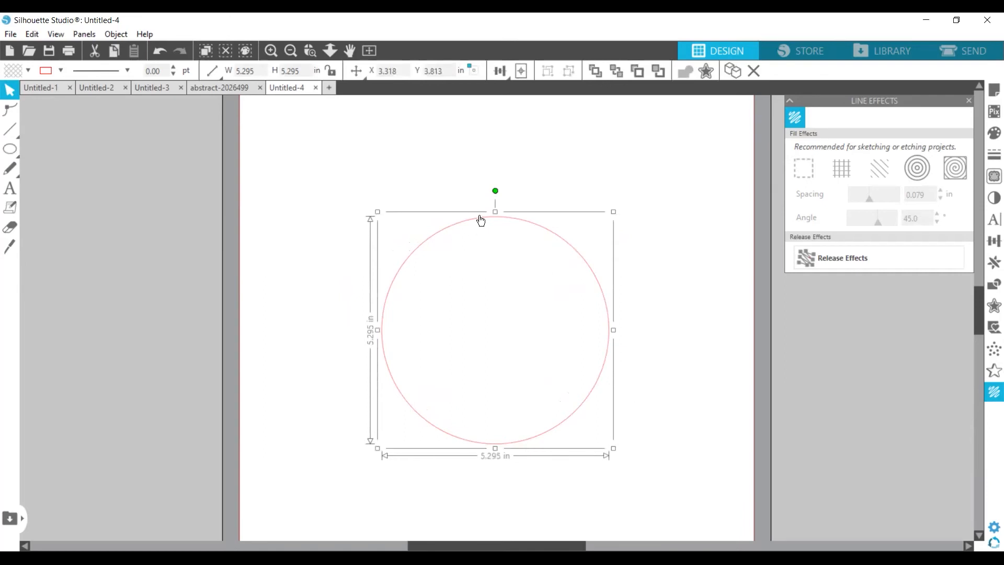
{"action": "left_click_drag", "start_coordinate": [535, 231], "coordinate": [550, 190]}
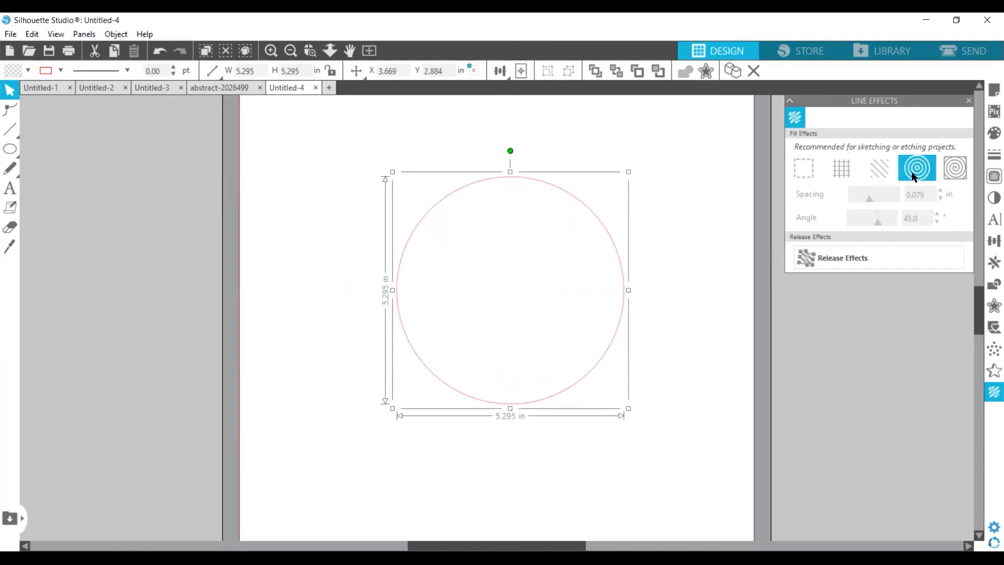
Apply the parallel line fill to the circle and widen its line spacing to 0.165 in
{"action": "left_click", "coordinate": [878, 177]}
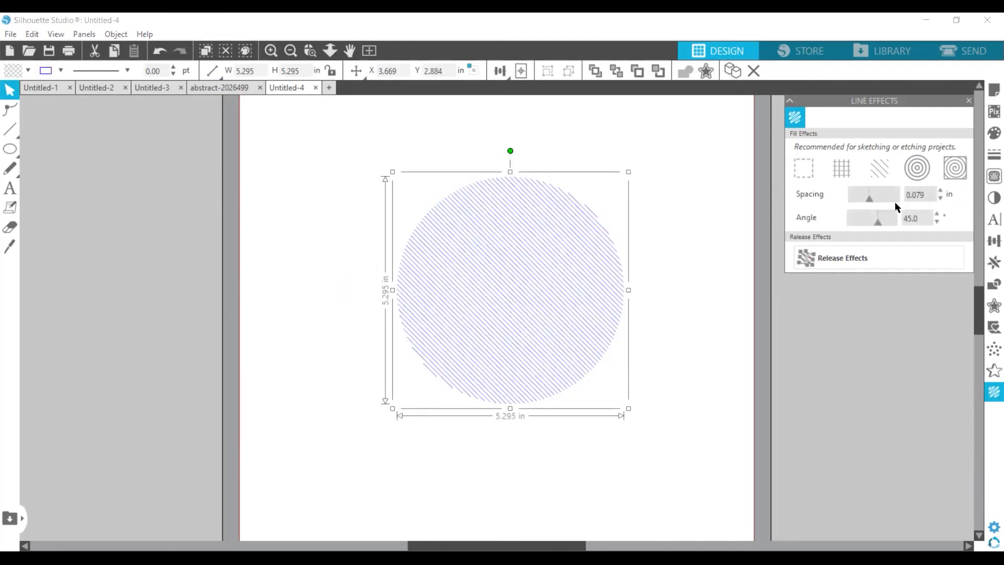
{"action": "left_click", "coordinate": [890, 197]}
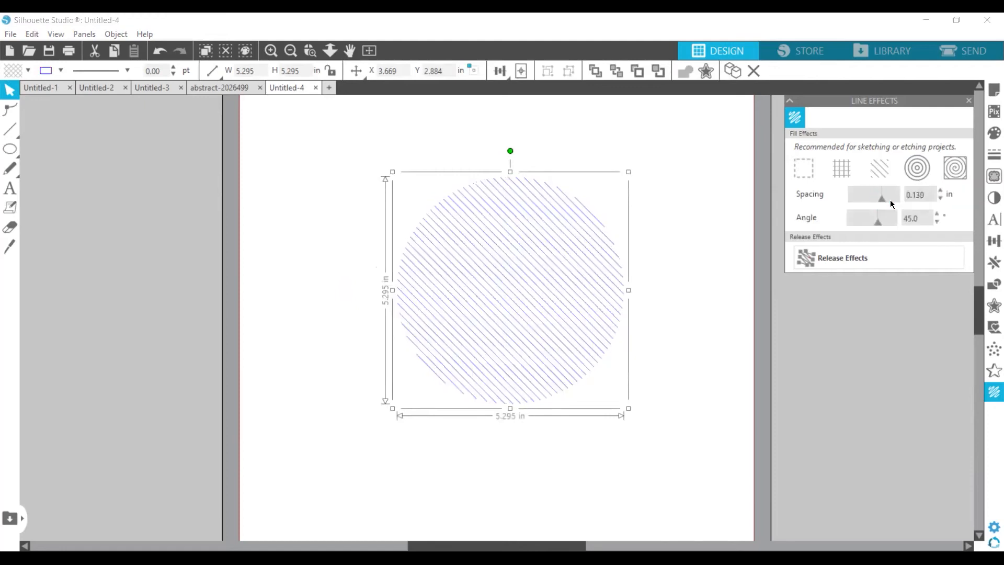
{"action": "left_click", "coordinate": [892, 200]}
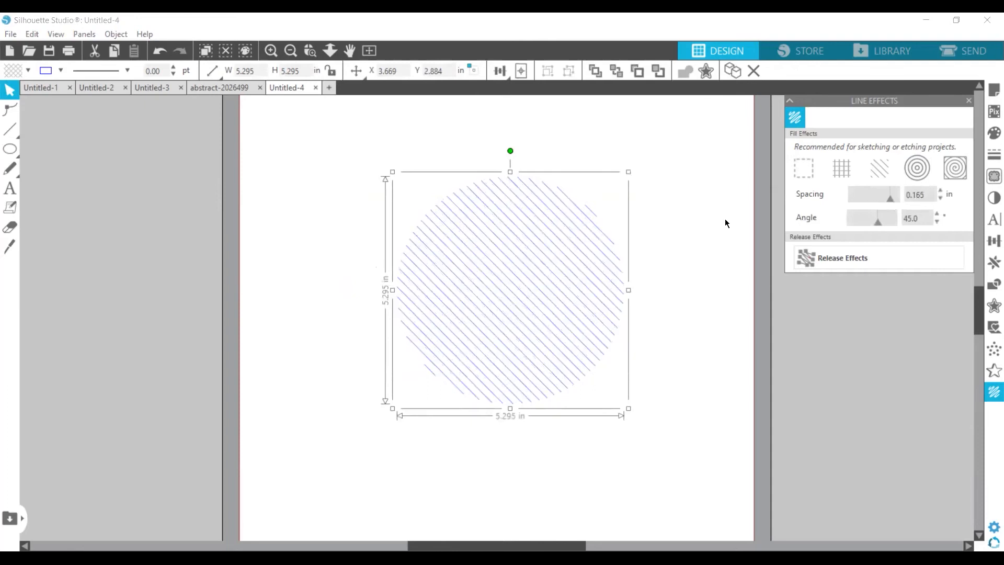
{"action": "left_click", "coordinate": [267, 53]}
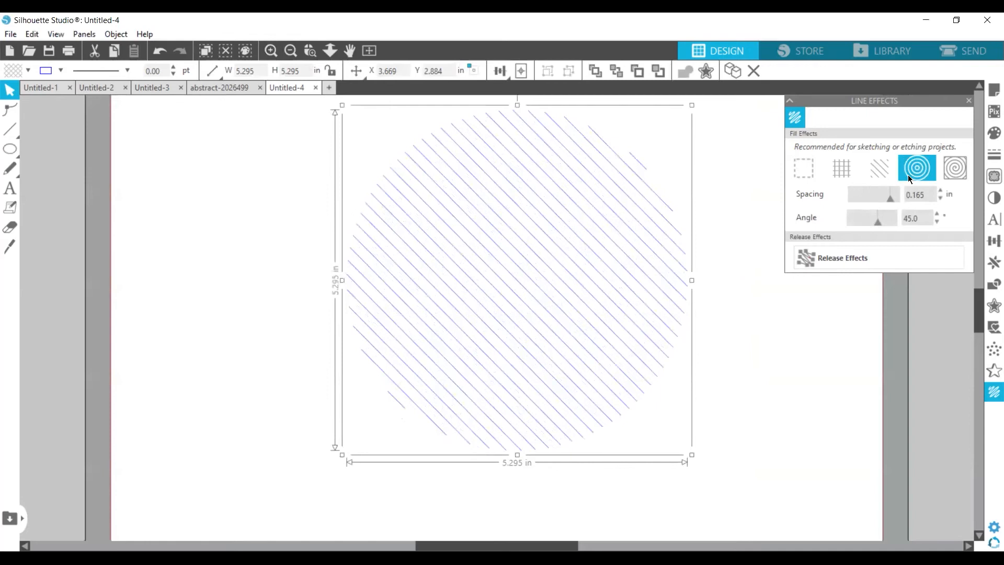
Switch the circle to the concentric fill and separate its rings by releasing the effects and the compound path
{"action": "left_click", "coordinate": [910, 174]}
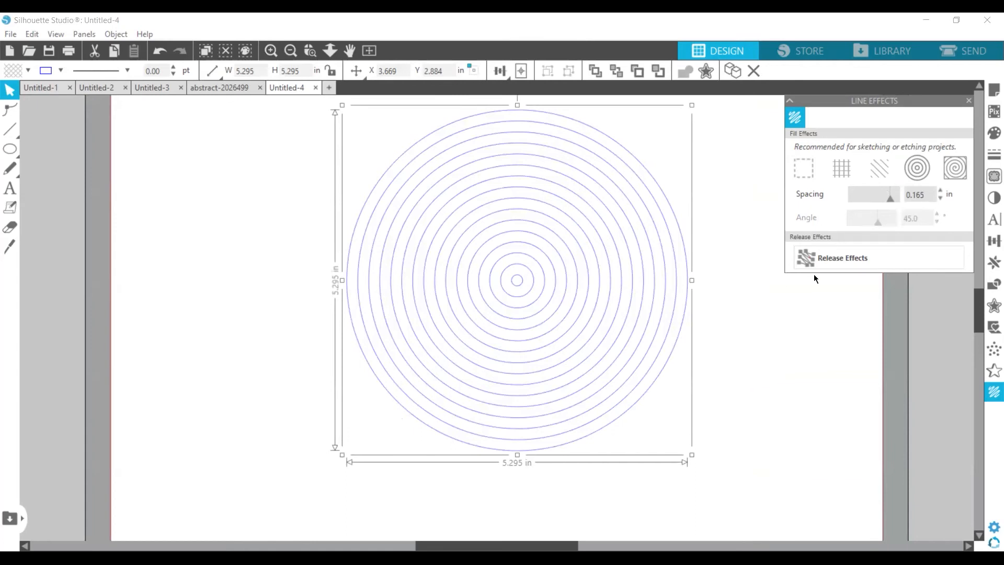
{"action": "left_click", "coordinate": [828, 258]}
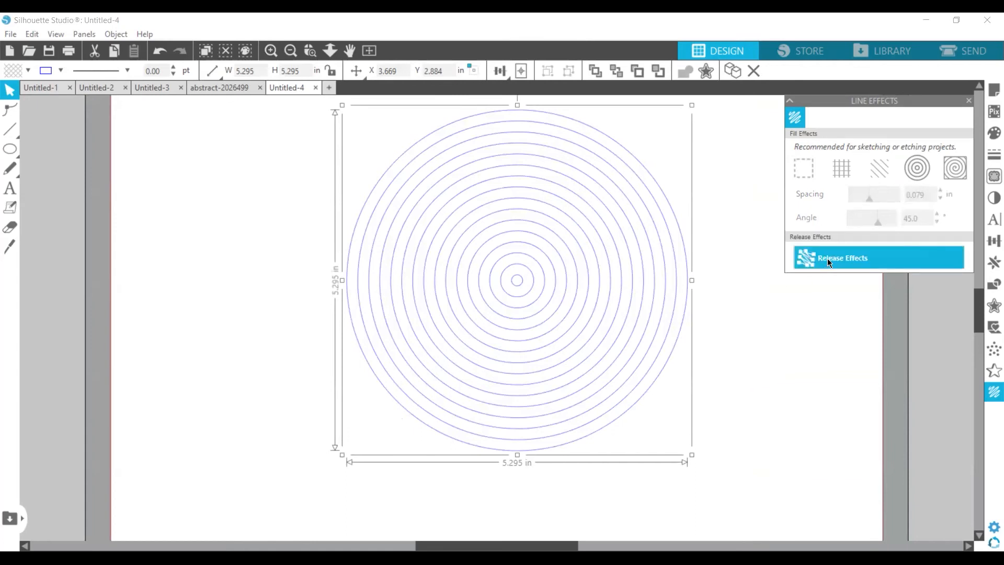
{"action": "right_click", "coordinate": [534, 296]}
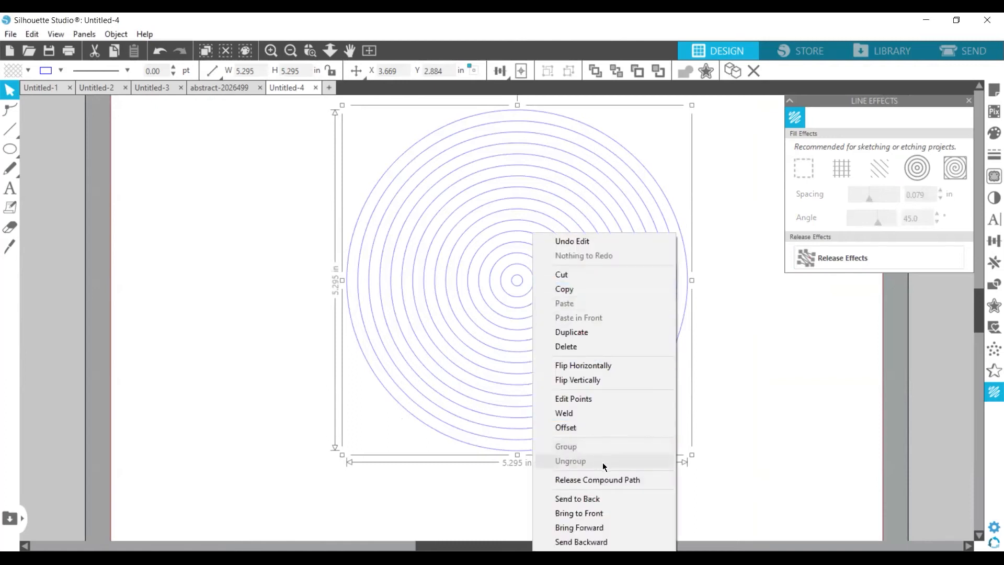
{"action": "left_click", "coordinate": [611, 482]}
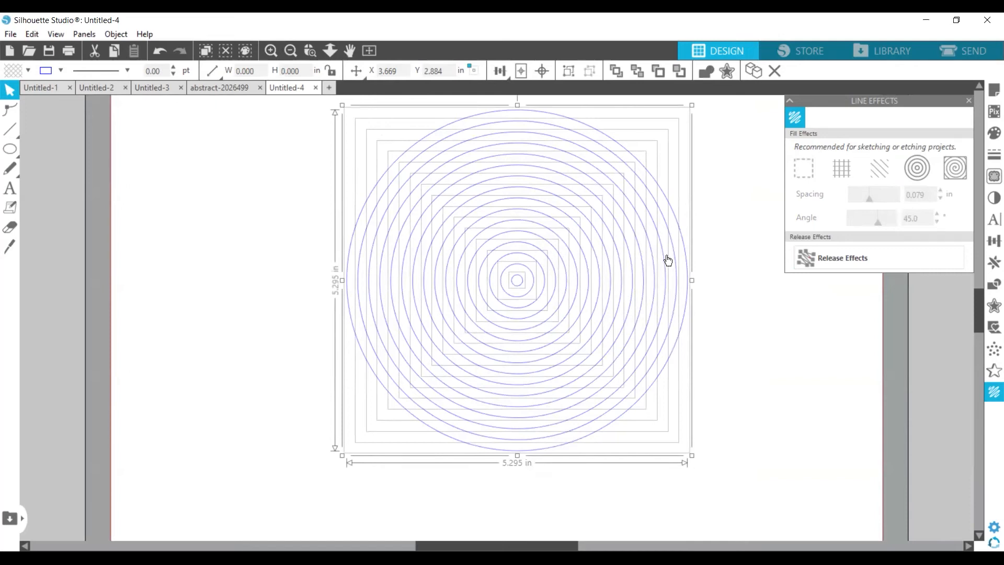
Move one inner ring and one larger ring out of the concentric circle to the empty area beside it
{"action": "key", "text": "Delete"}
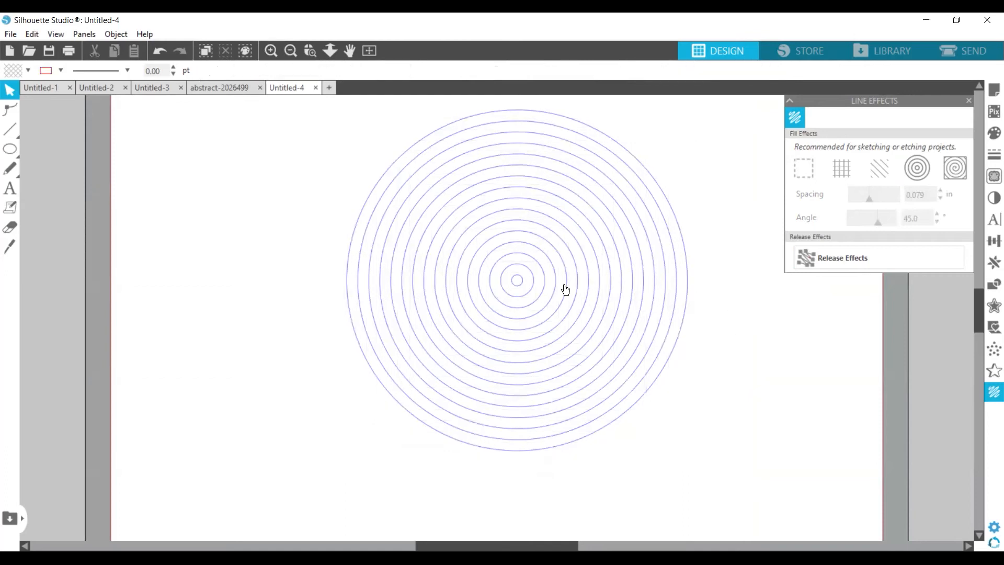
{"action": "left_click_drag", "start_coordinate": [508, 323], "coordinate": [255, 347]}
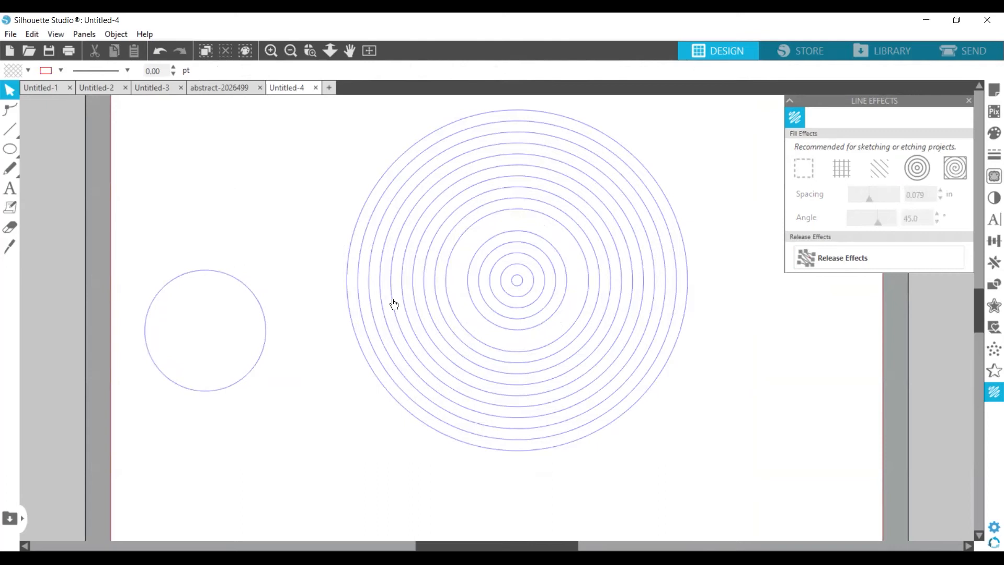
{"action": "left_click_drag", "start_coordinate": [394, 304], "coordinate": [61, 264]}
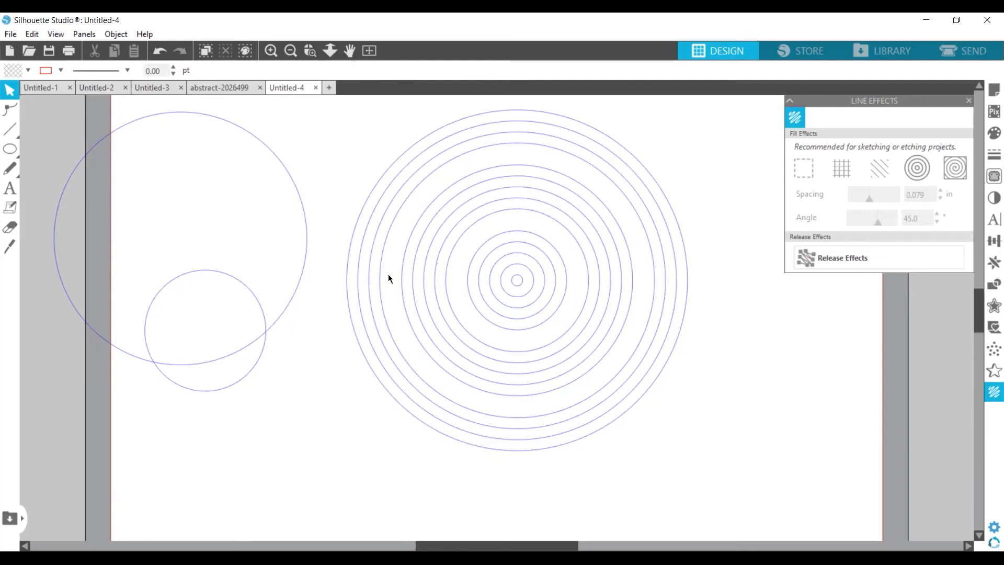
Fill the outermost circle with purple, send it behind the other rings, and set its fill transparency to 58%
{"action": "left_click", "coordinate": [446, 129]}
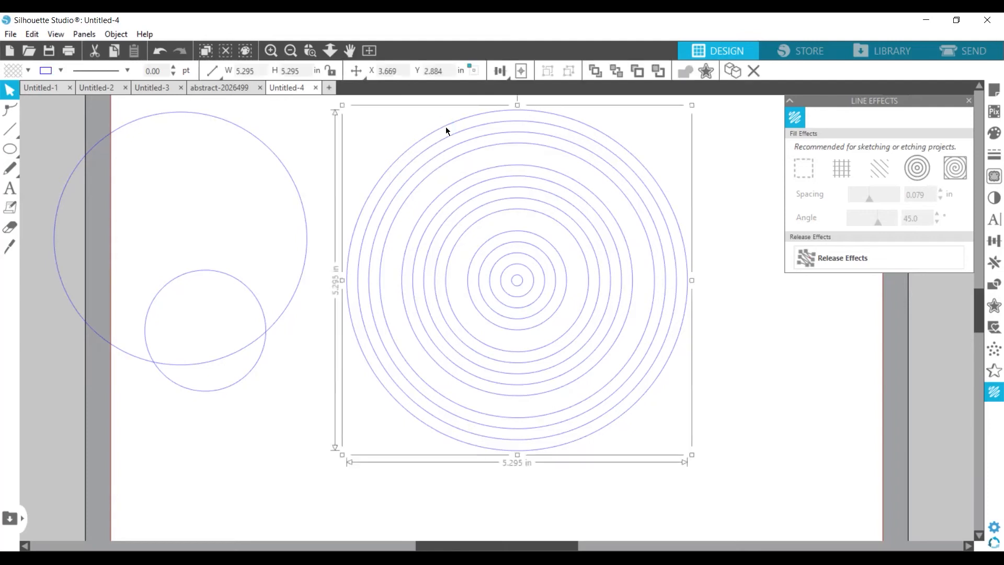
{"action": "left_click", "coordinate": [989, 136]}
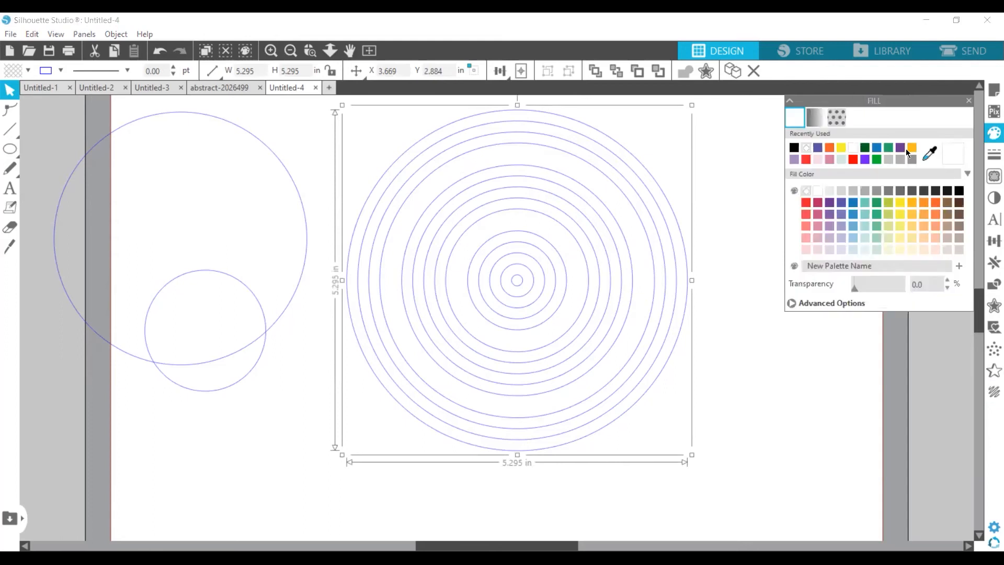
{"action": "left_click", "coordinate": [829, 202]}
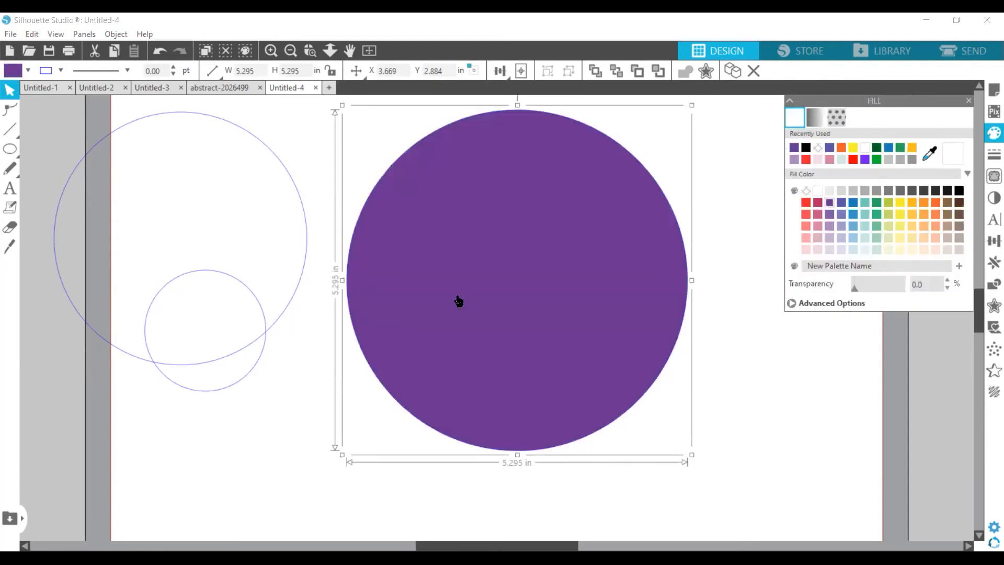
{"action": "right_click", "coordinate": [544, 277]}
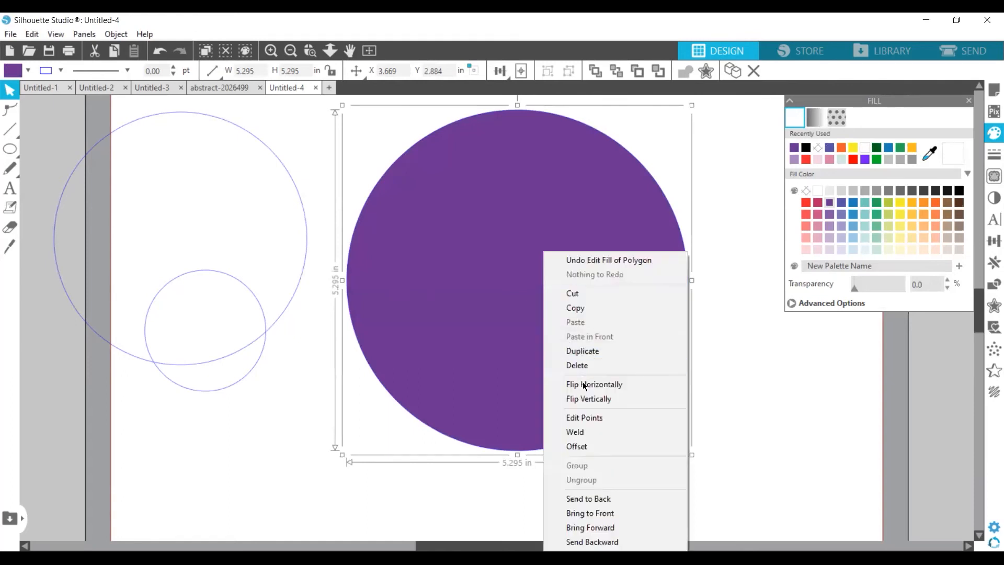
{"action": "left_click", "coordinate": [593, 500]}
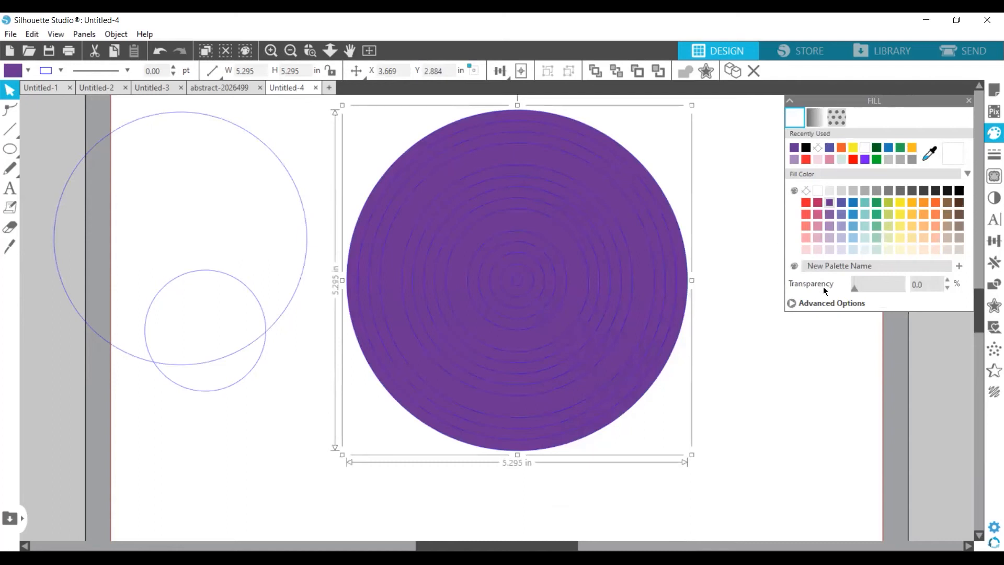
{"action": "left_click_drag", "start_coordinate": [852, 288], "coordinate": [883, 293]}
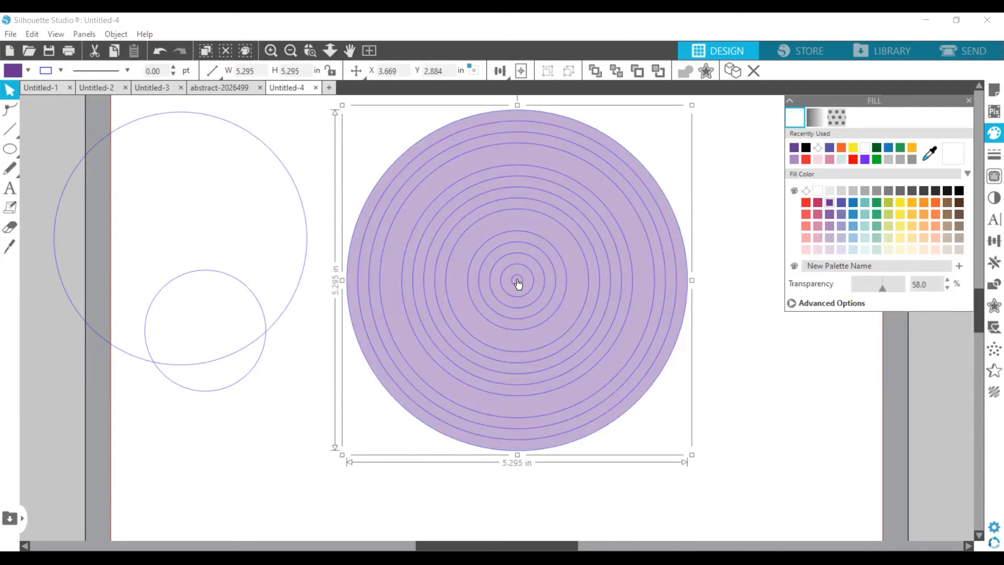
Try to select one of the inner rings lying within the purple-filled circle
{"action": "left_click", "coordinate": [289, 179]}
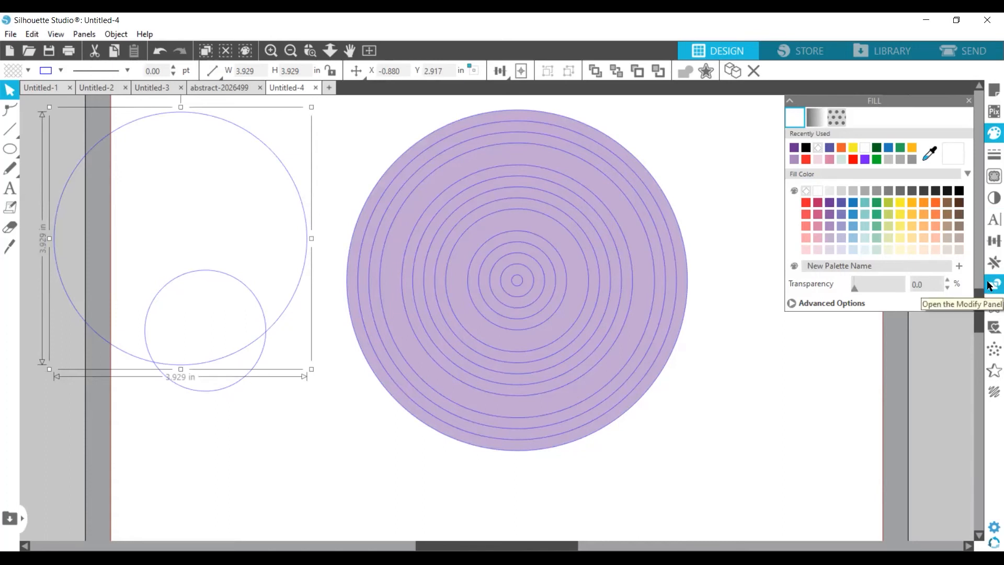
{"action": "left_click", "coordinate": [720, 430]}
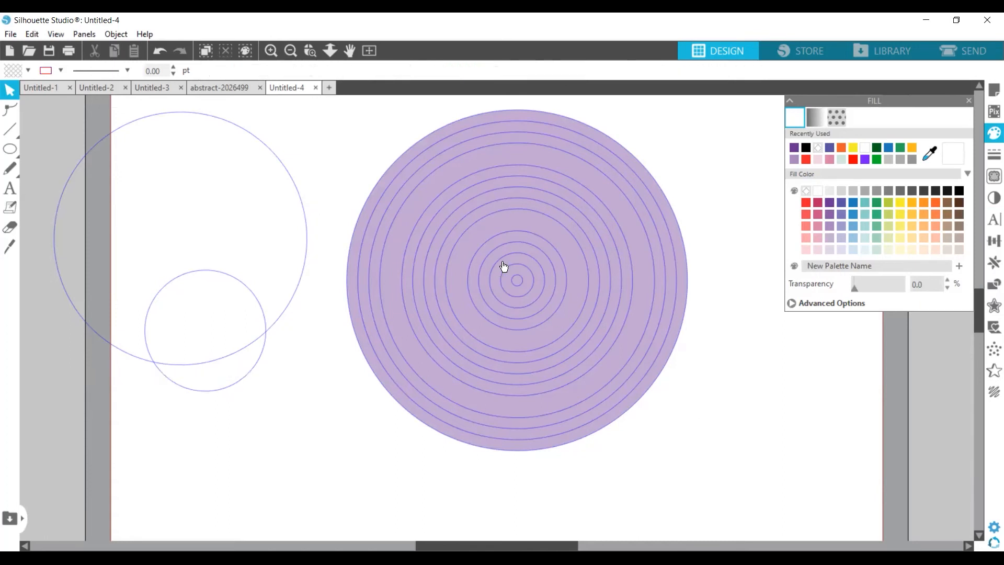
{"action": "left_click", "coordinate": [507, 238]}
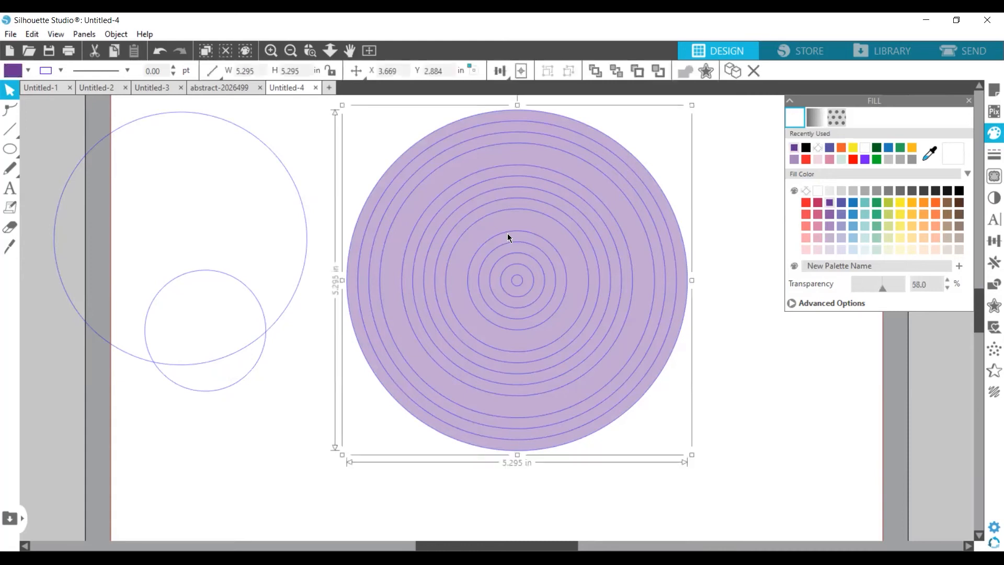
{"action": "left_click", "coordinate": [748, 359]}
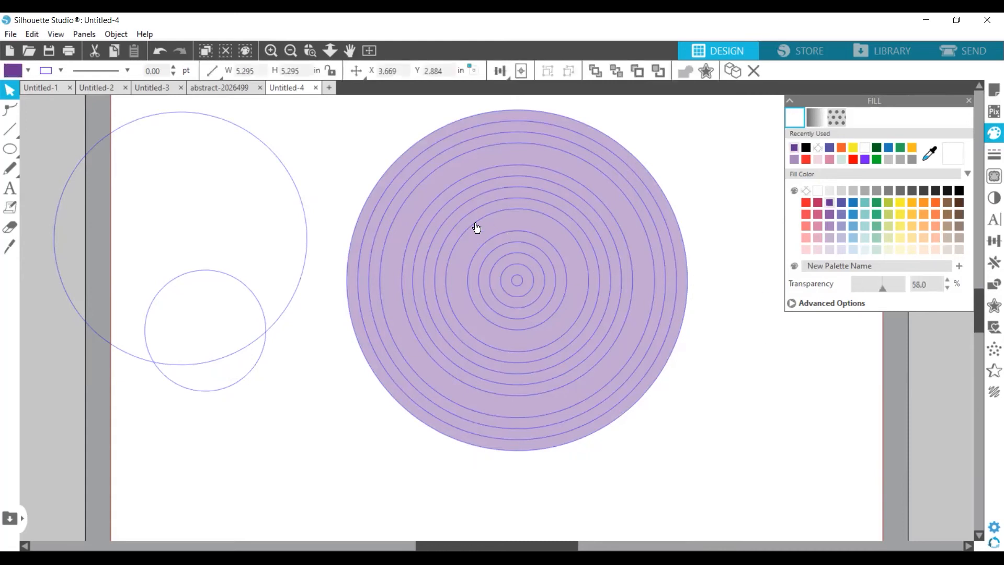
{"action": "left_click", "coordinate": [505, 246]}
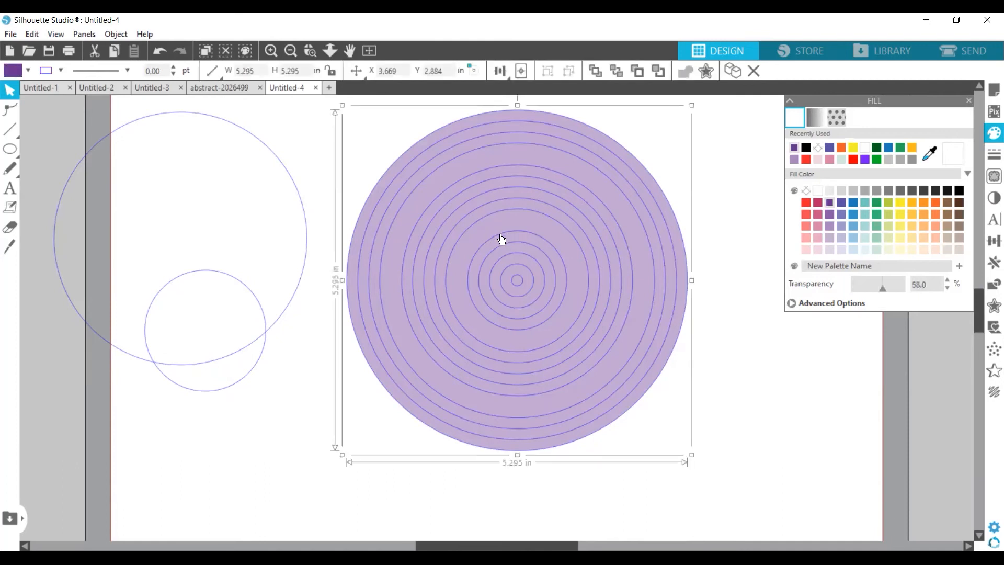
{"action": "double_click", "coordinate": [502, 237]}
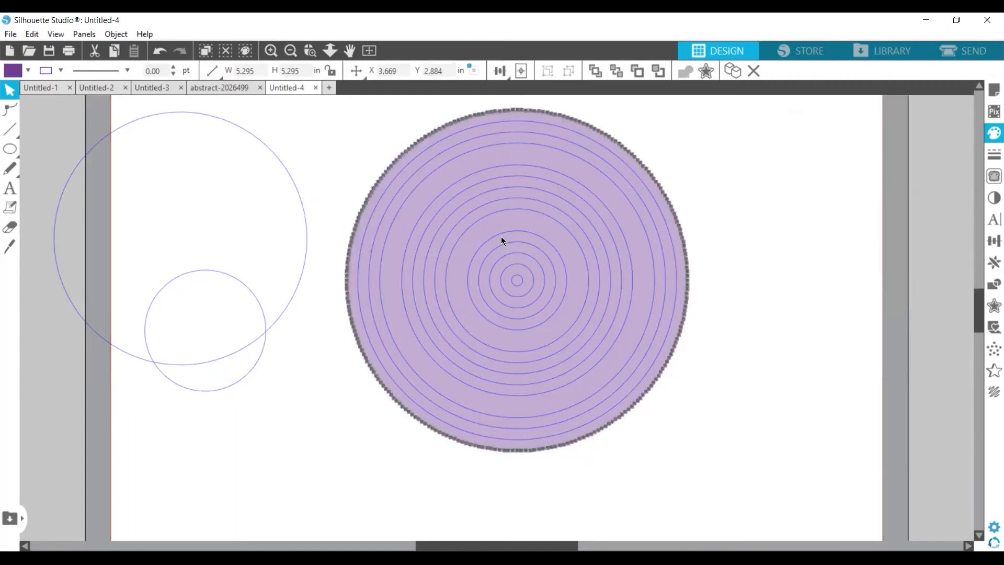
{"action": "left_click", "coordinate": [376, 127]}
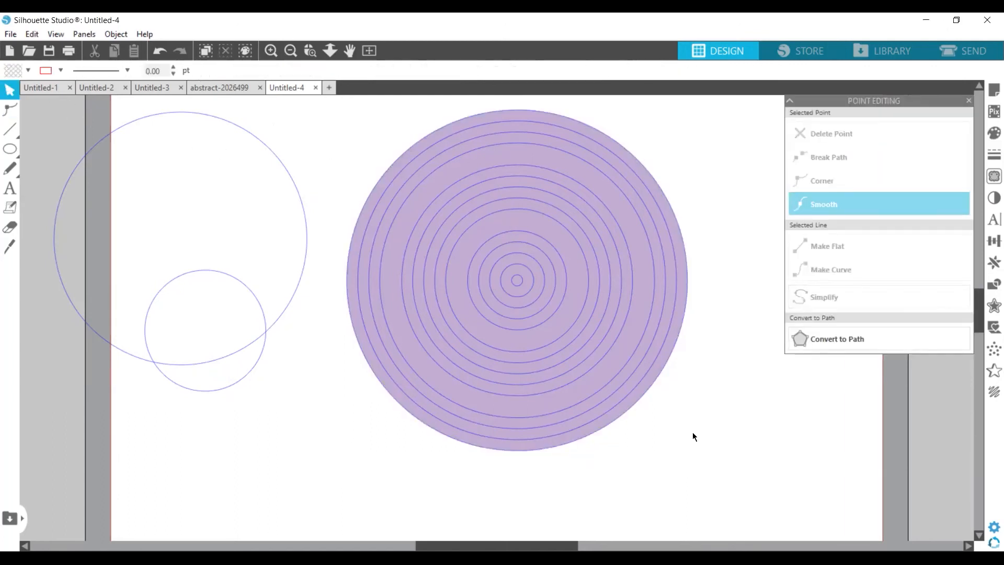
Replace all the circles with a rectangle about 4.1 by 3.2 in and apply the crosshatch fill to it
{"action": "key", "text": "ctrl+a"}
{"action": "key", "text": "Delete"}
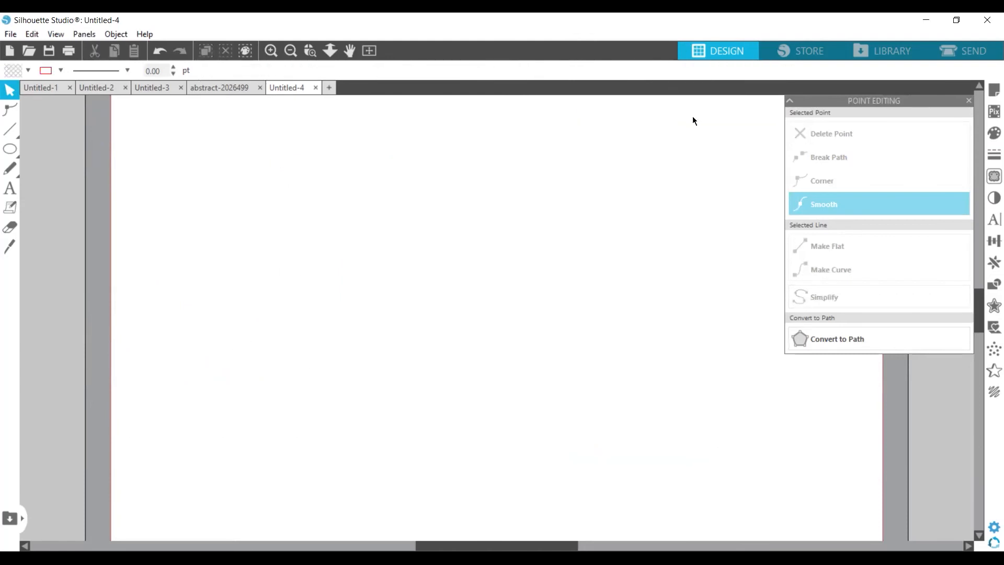
{"action": "left_click", "coordinate": [6, 154]}
{"action": "left_click", "coordinate": [22, 150]}
{"action": "left_click_drag", "start_coordinate": [312, 201], "coordinate": [573, 406]}
{"action": "left_click", "coordinate": [988, 395]}
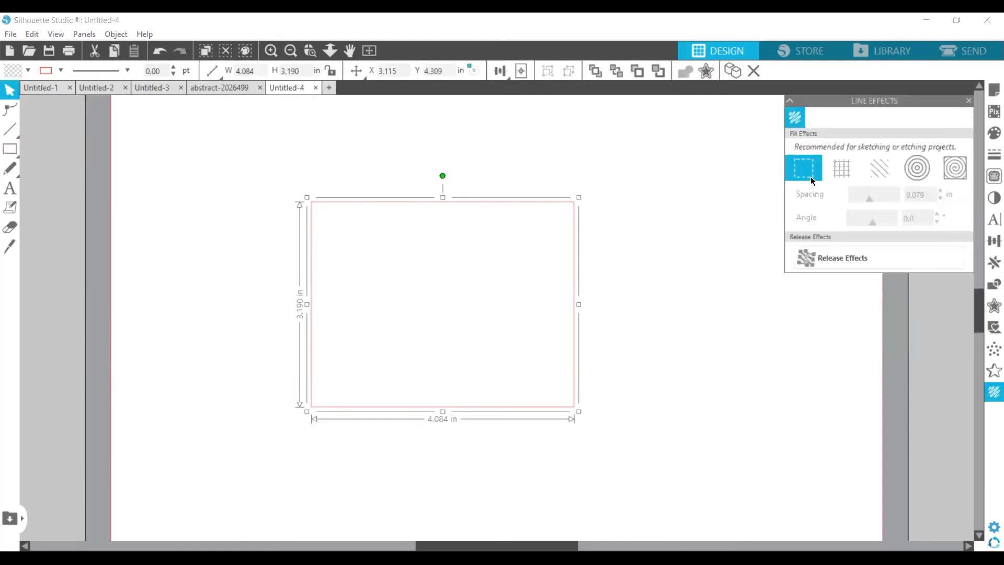
{"action": "left_click", "coordinate": [841, 168]}
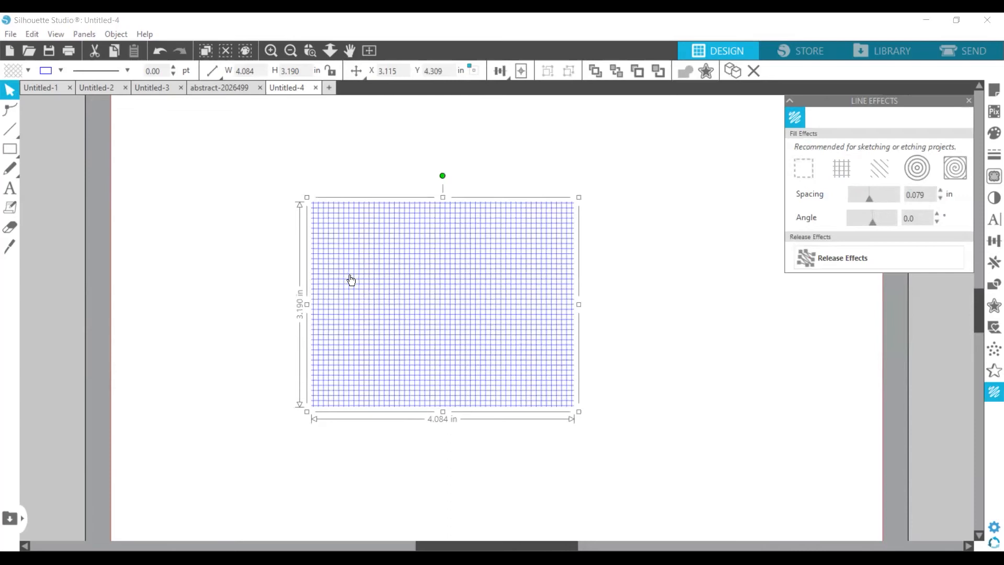
Replace the crosshatched rectangle with a first name as 72 pt Arial text and select the finished text object
{"action": "key", "text": "Delete"}
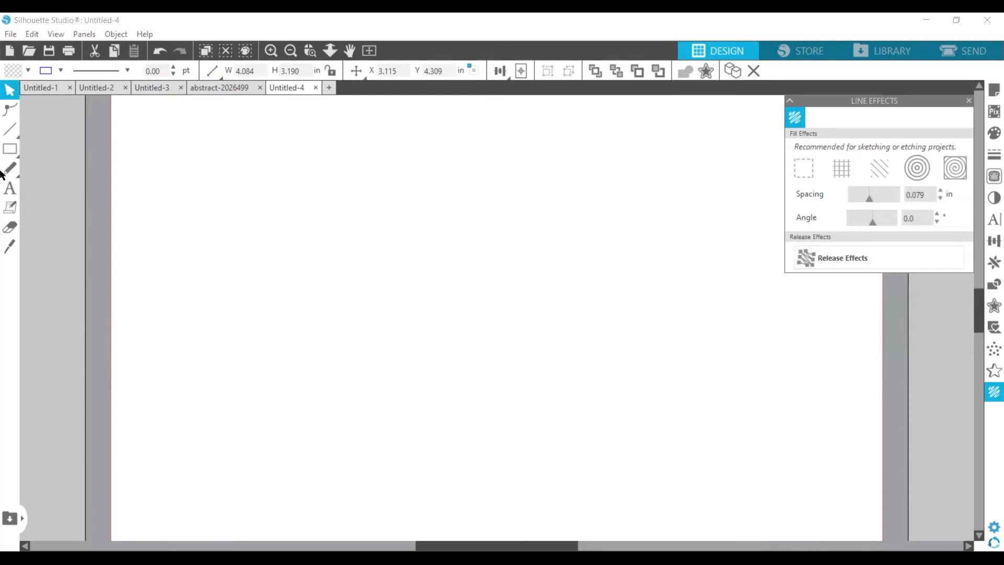
{"action": "left_click", "coordinate": [10, 188]}
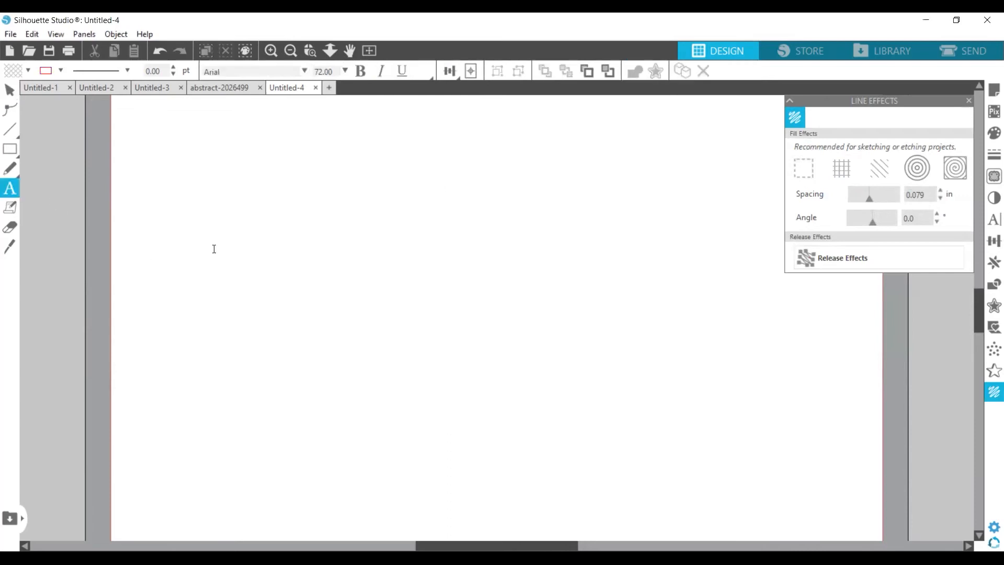
{"action": "left_click", "coordinate": [319, 289]}
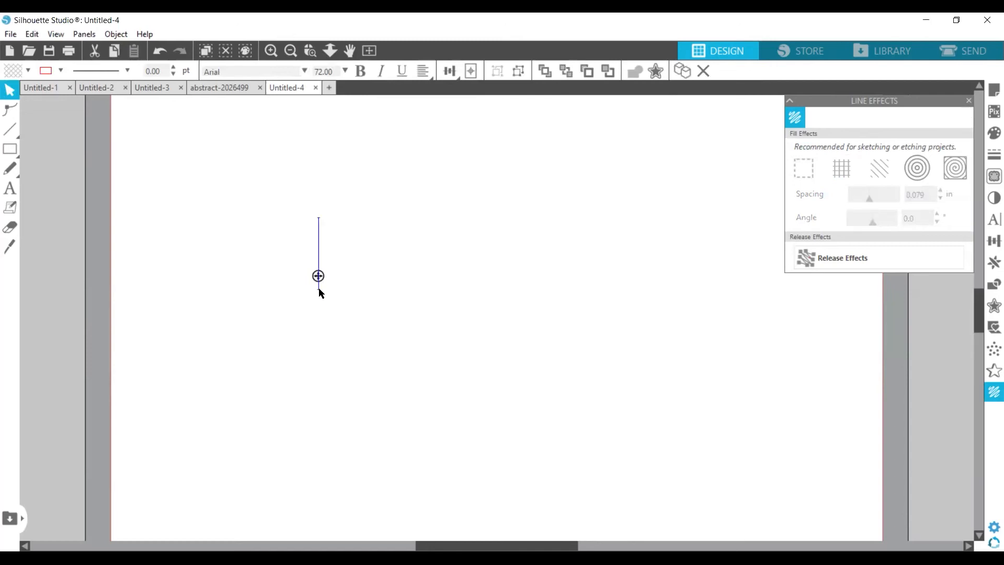
{"action": "type", "text": "Lin"}
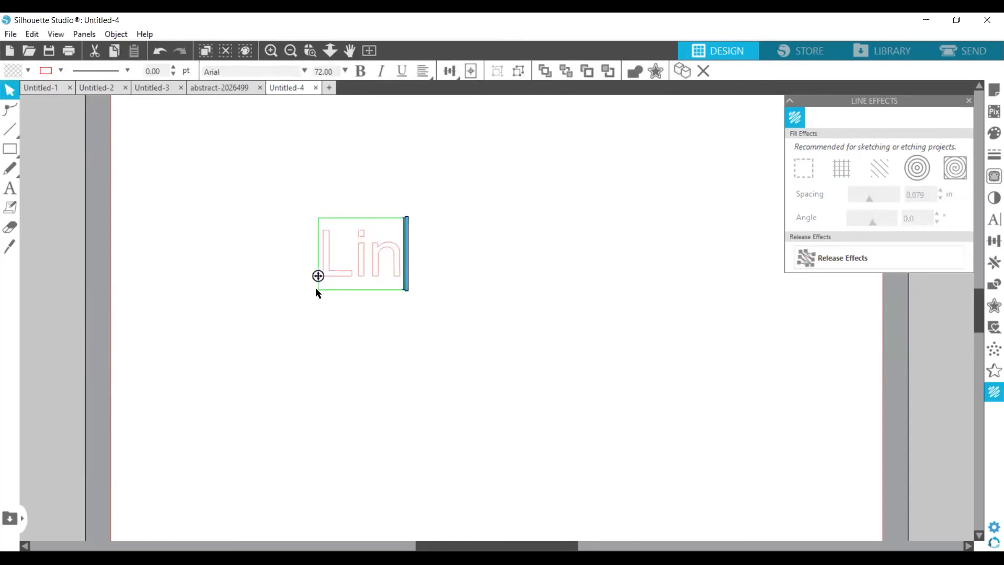
{"action": "type", "text": "da"}
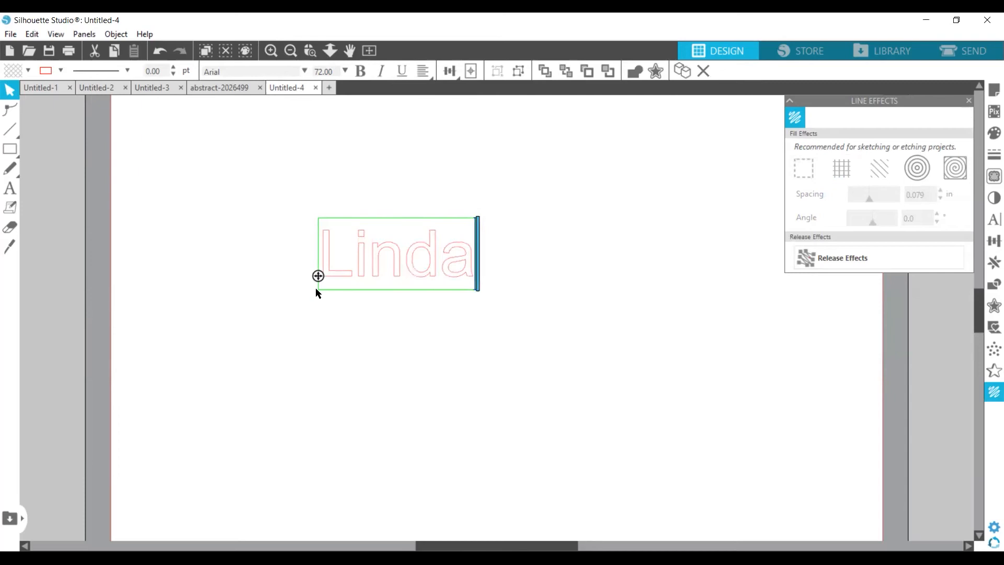
{"action": "left_click", "coordinate": [403, 323]}
{"action": "left_click", "coordinate": [401, 272]}
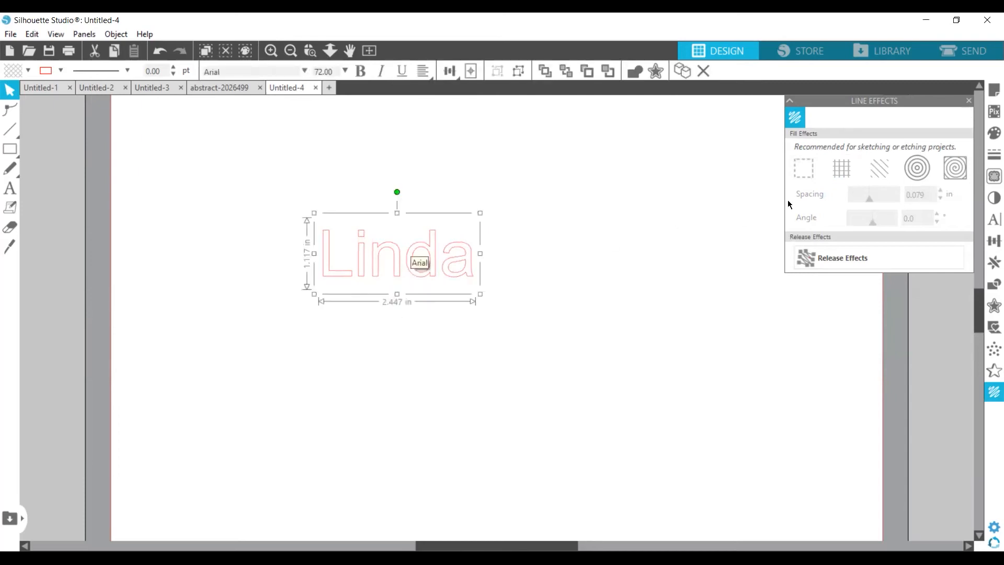
Apply the crosshatch fill to the name text and tighten its line spacing, trying 0.020 in before settling on a slightly wider value
{"action": "left_click", "coordinate": [847, 175]}
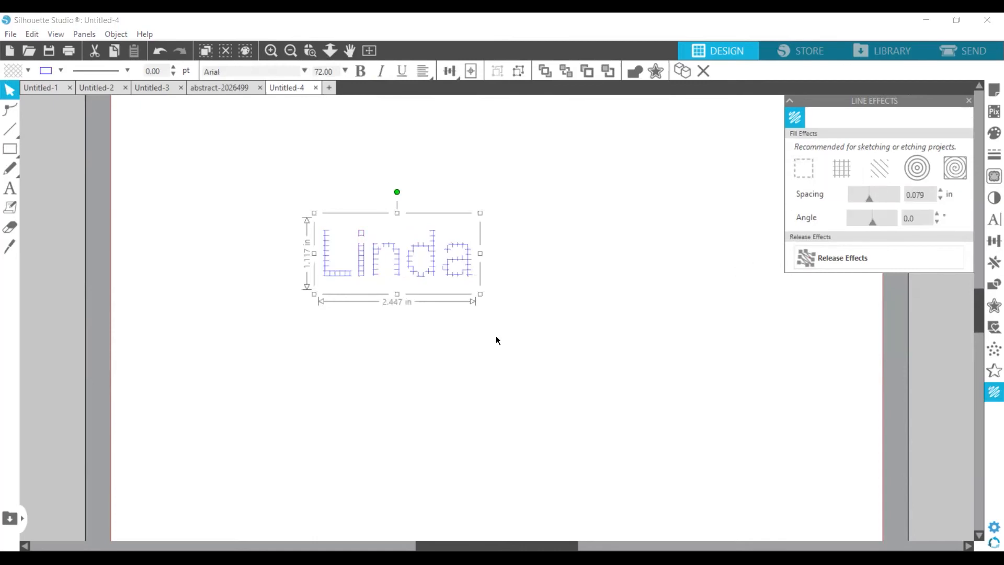
{"action": "left_click", "coordinate": [275, 51]}
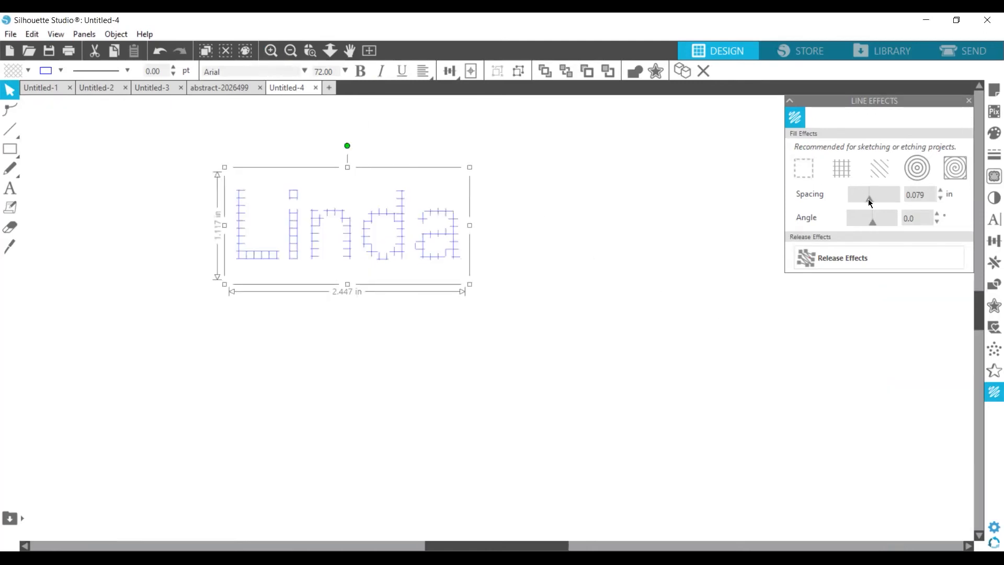
{"action": "mouse_move", "coordinate": [853, 204]}
{"action": "left_mouse_down"}
{"action": "mouse_move", "coordinate": [875, 199]}
{"action": "mouse_move", "coordinate": [856, 209]}
{"action": "left_mouse_up"}
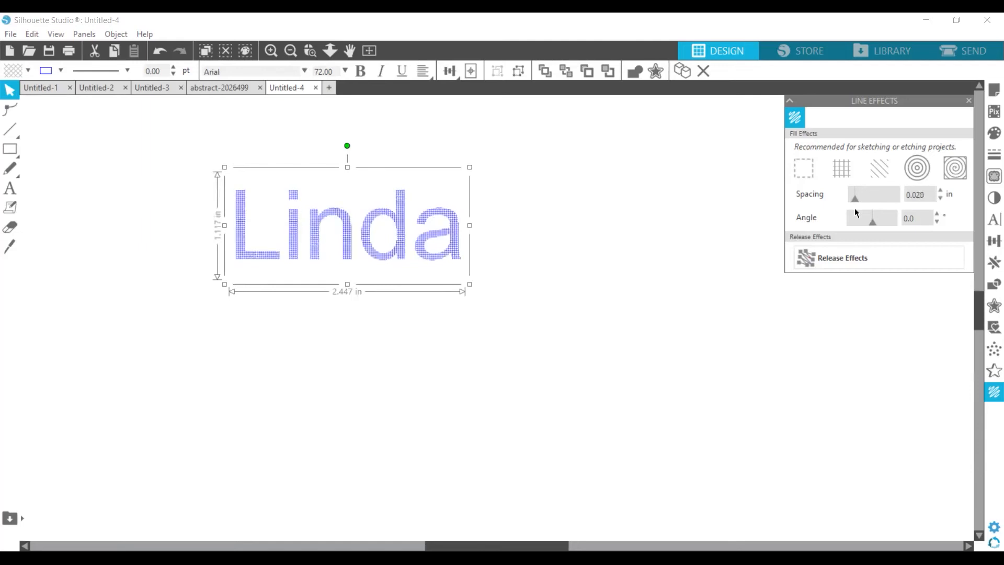
{"action": "left_click_drag", "start_coordinate": [852, 208], "coordinate": [860, 208]}
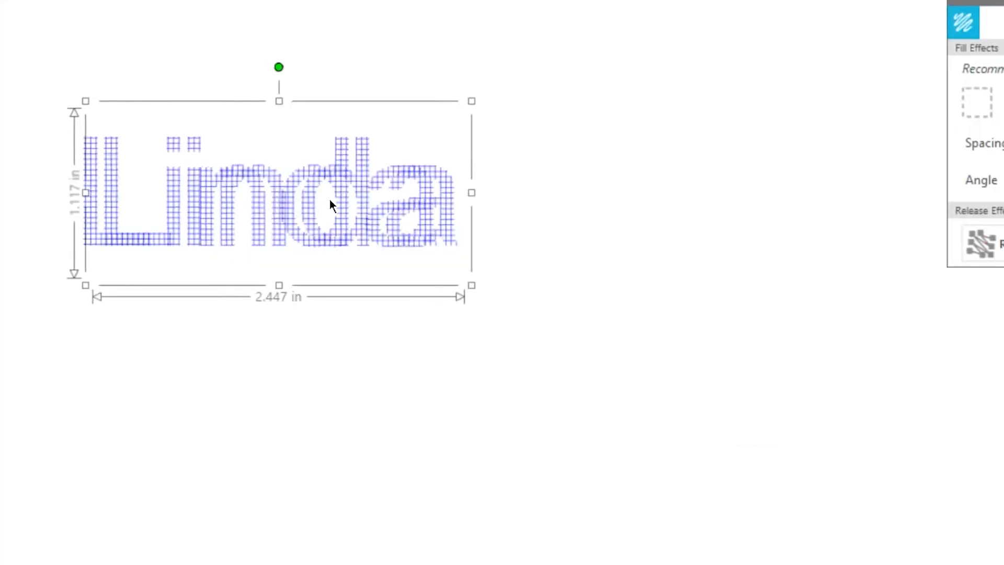
Make an unfilled outline copy of the name text and centre it over the crosshatched original
{"action": "left_click_drag", "start_coordinate": [367, 183], "coordinate": [650, 280]}
{"action": "left_click", "coordinate": [978, 102]}
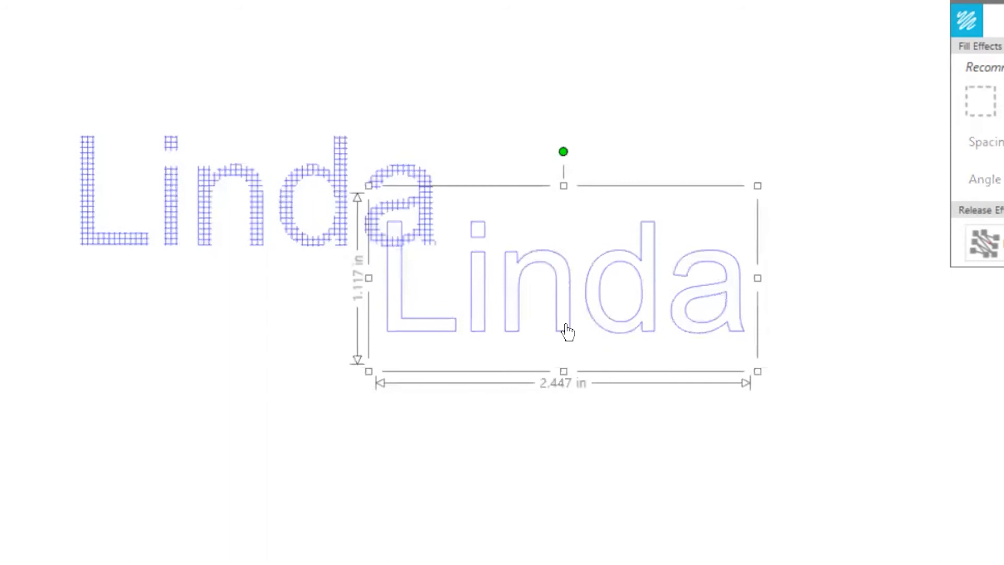
{"action": "left_click_drag", "start_coordinate": [564, 327], "coordinate": [240, 409]}
{"action": "left_click_drag", "start_coordinate": [37, 118], "coordinate": [426, 432]}
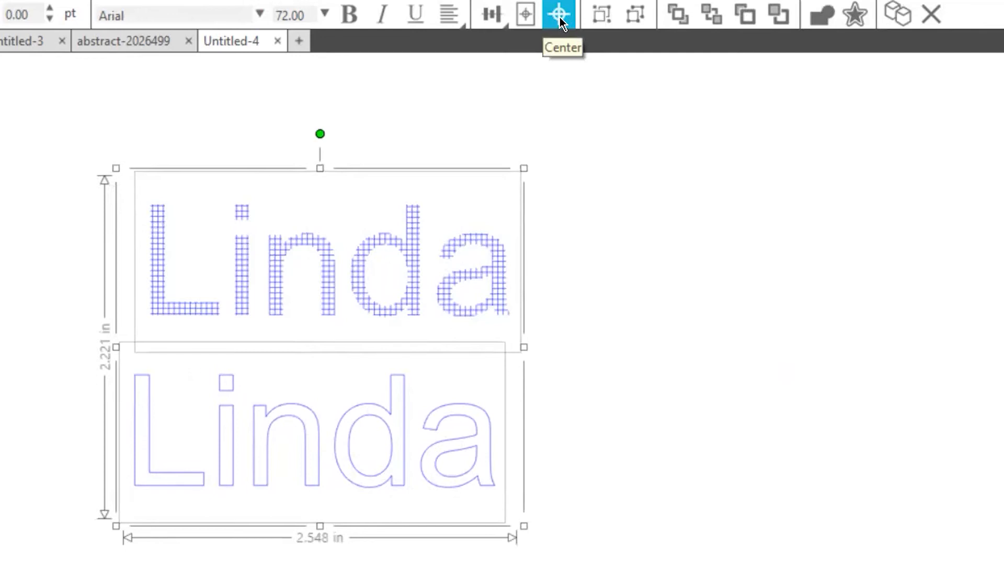
{"action": "left_click", "coordinate": [560, 17]}
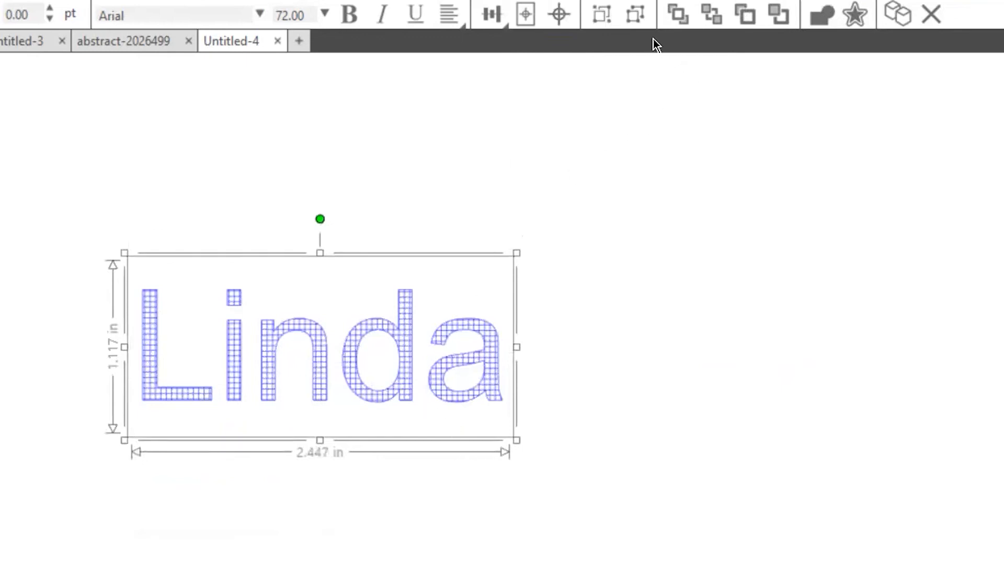
Group the outlined name text with its crosshatched copy and move the group about 0.8 in to the right
{"action": "left_click", "coordinate": [638, 18]}
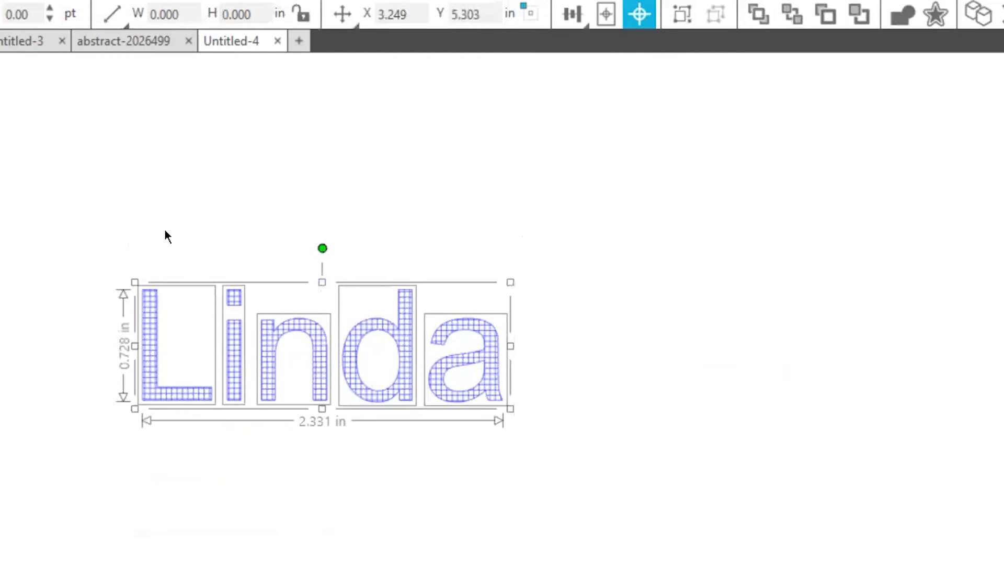
{"action": "key", "text": "ctrl+z"}
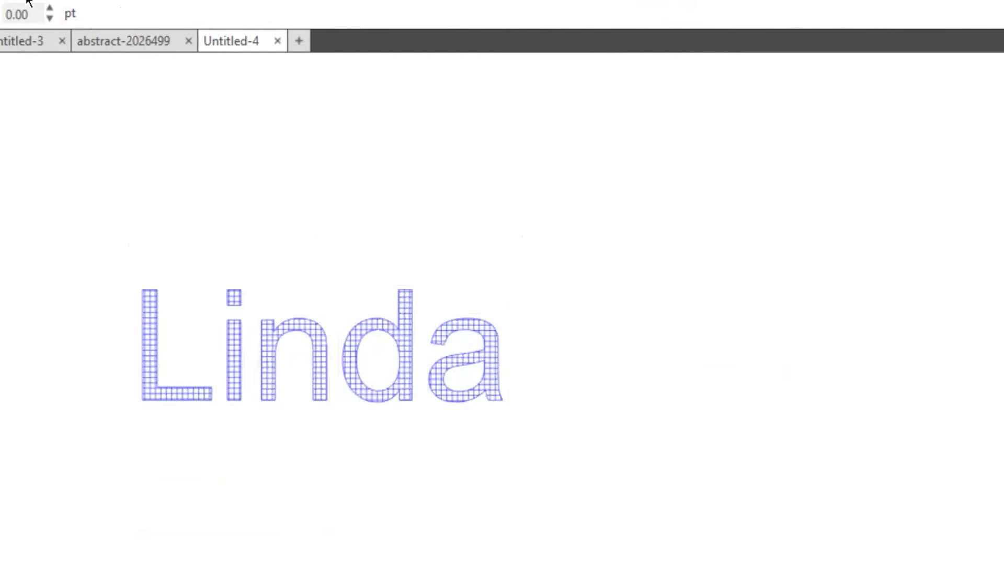
{"action": "left_click", "coordinate": [127, 352]}
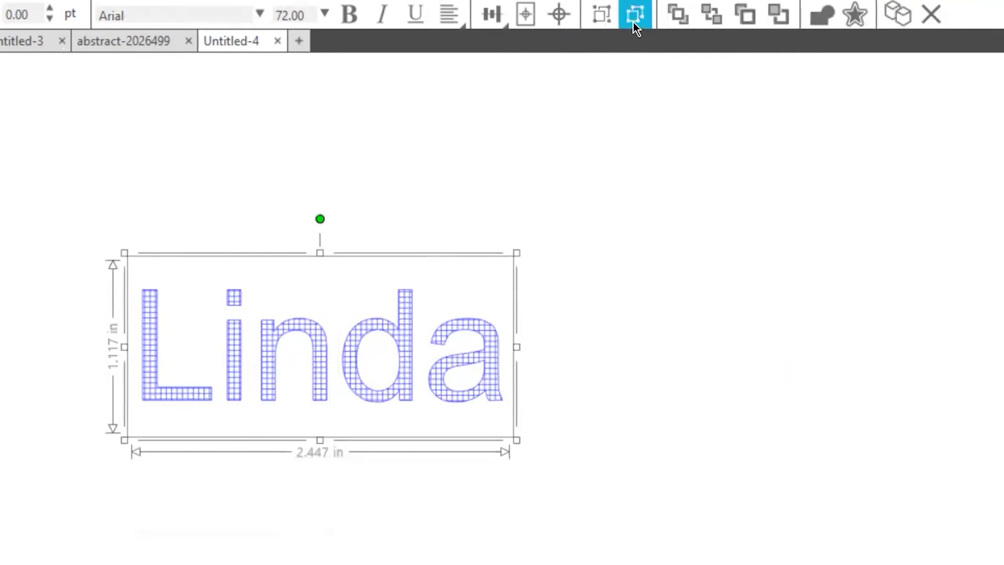
{"action": "left_click", "coordinate": [608, 21]}
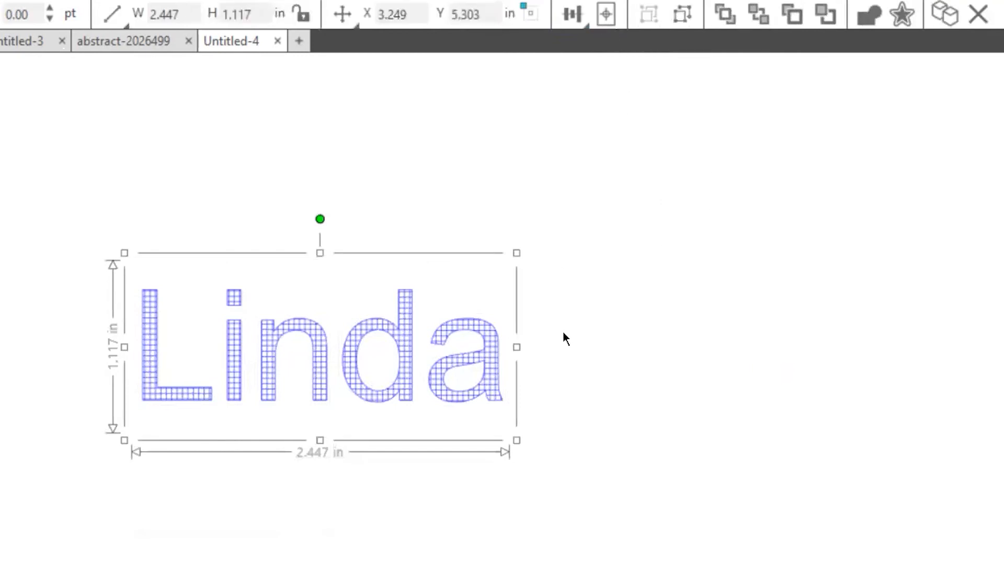
{"action": "left_click_drag", "start_coordinate": [410, 350], "coordinate": [534, 311]}
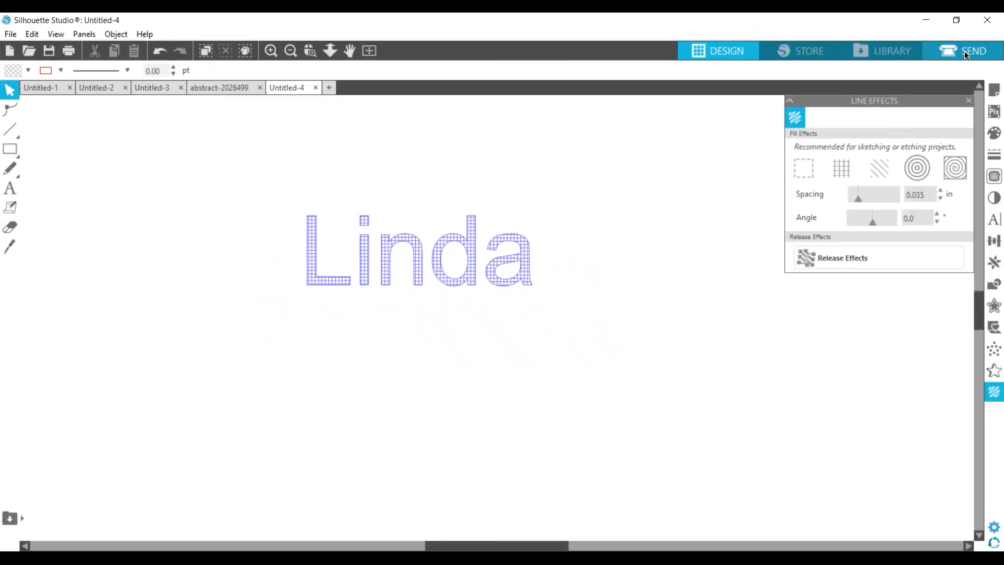
Preview the grouped name in the send view, examine its cut lines up close, and return to the design view
{"action": "left_click", "coordinate": [964, 51]}
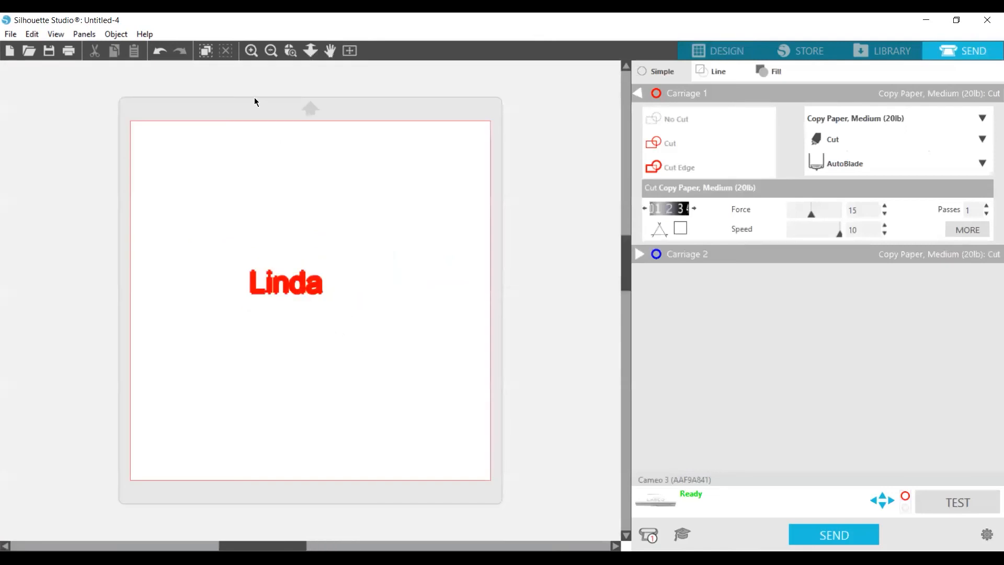
{"action": "left_click", "coordinate": [254, 54]}
{"action": "left_click", "coordinate": [254, 54]}
{"action": "left_click", "coordinate": [254, 54]}
{"action": "left_click", "coordinate": [254, 53]}
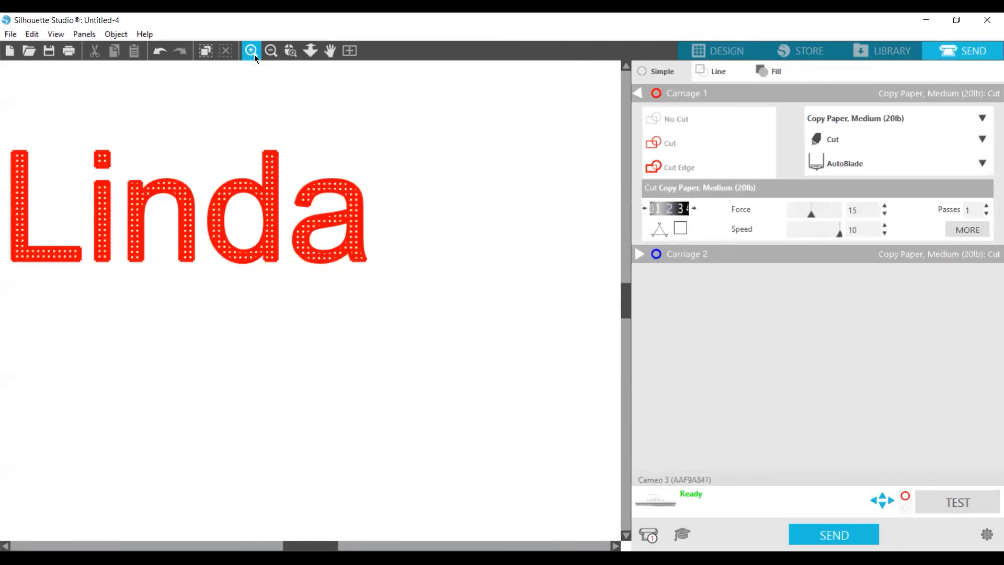
{"action": "left_click", "coordinate": [254, 53]}
{"action": "left_click", "coordinate": [255, 53]}
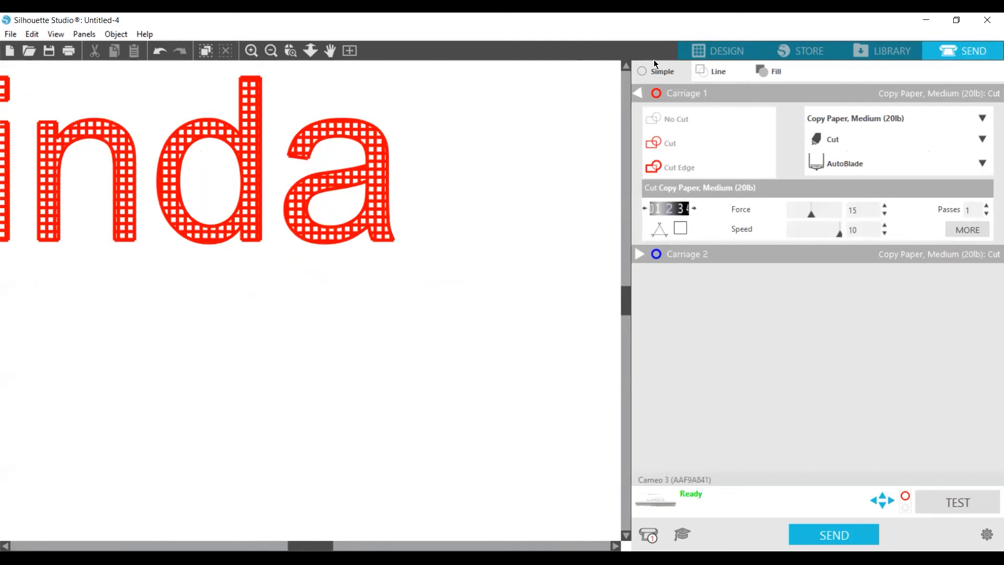
{"action": "left_click", "coordinate": [724, 51]}
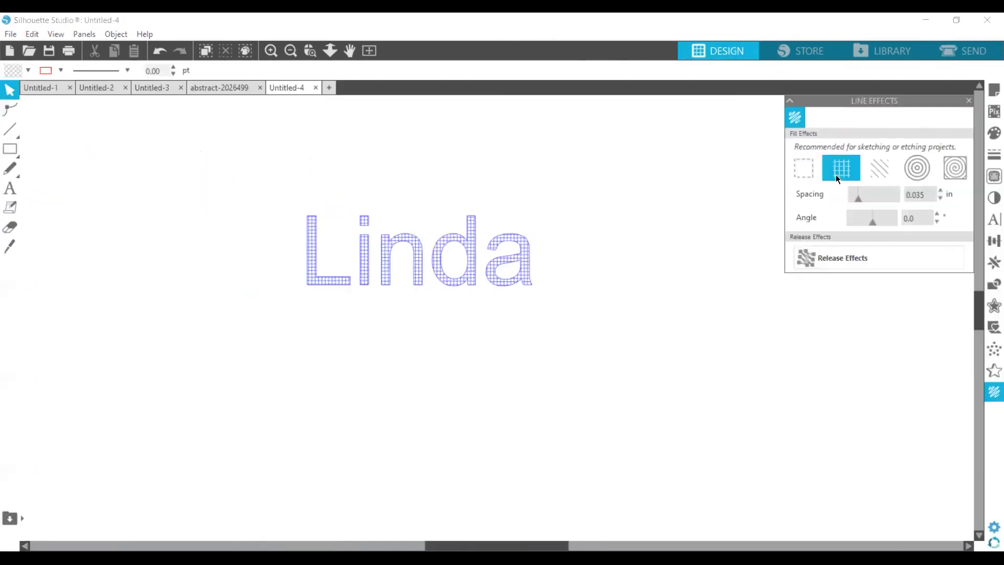
Draw a rectangle about 2.8 by 1.2 in below the name and fill it with parallel hatch lines at a 35-degree angle
{"action": "left_click", "coordinate": [880, 167]}
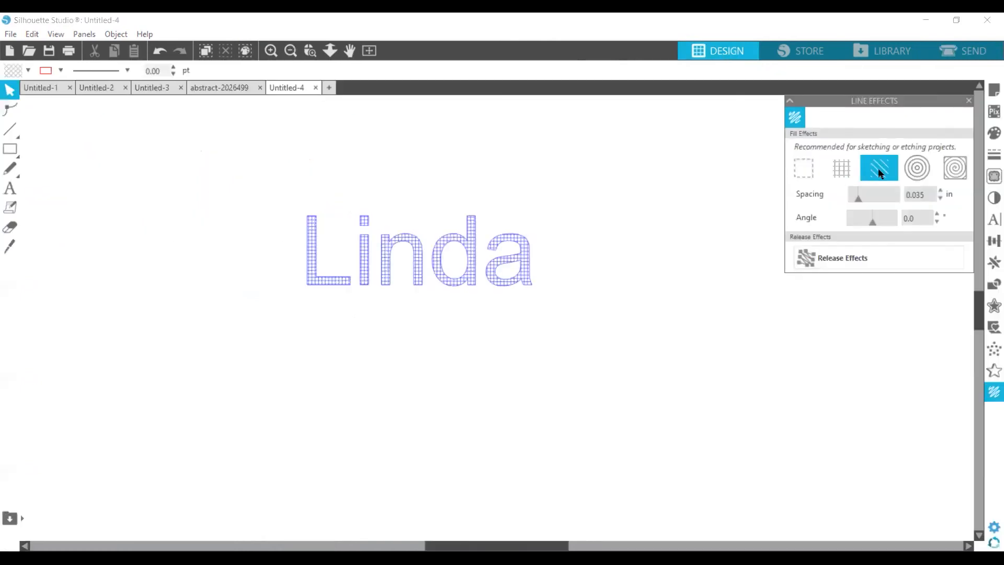
{"action": "left_click", "coordinate": [10, 149]}
{"action": "mouse_move", "coordinate": [378, 317]}
{"action": "left_mouse_down"}
{"action": "mouse_move", "coordinate": [566, 418]}
{"action": "mouse_move", "coordinate": [648, 433]}
{"action": "left_mouse_up"}
{"action": "left_click", "coordinate": [884, 171]}
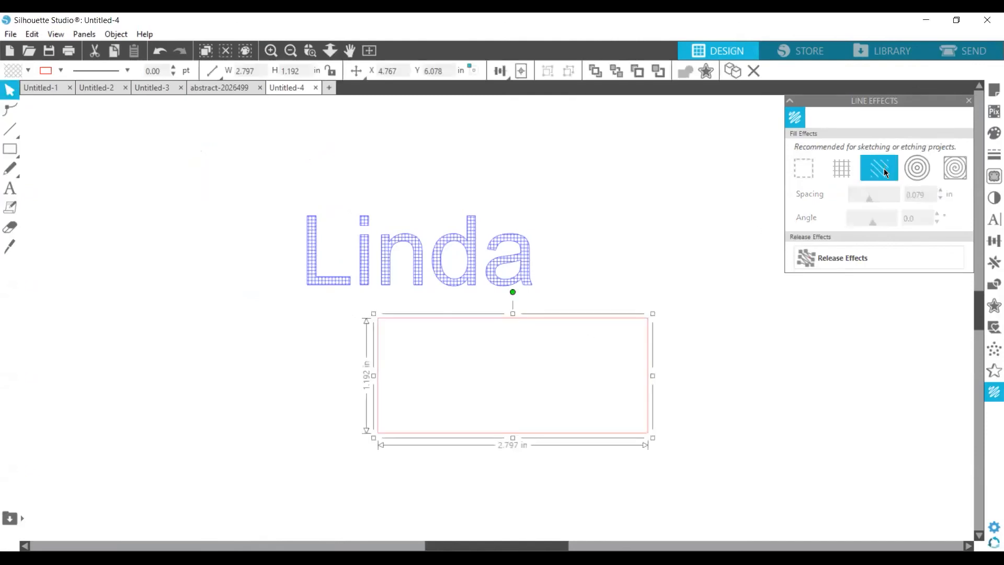
{"action": "left_click", "coordinate": [718, 373]}
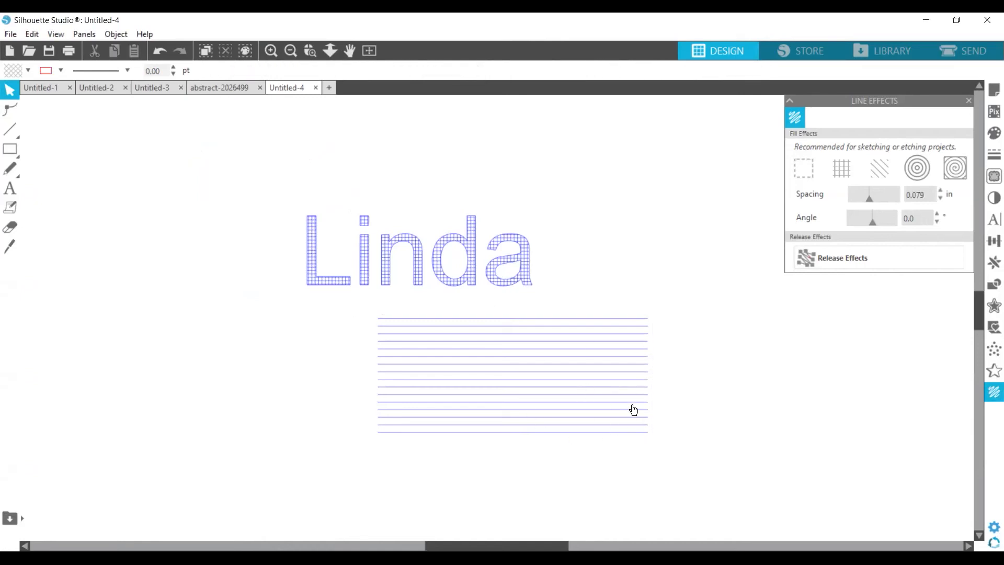
{"action": "left_click", "coordinate": [624, 358]}
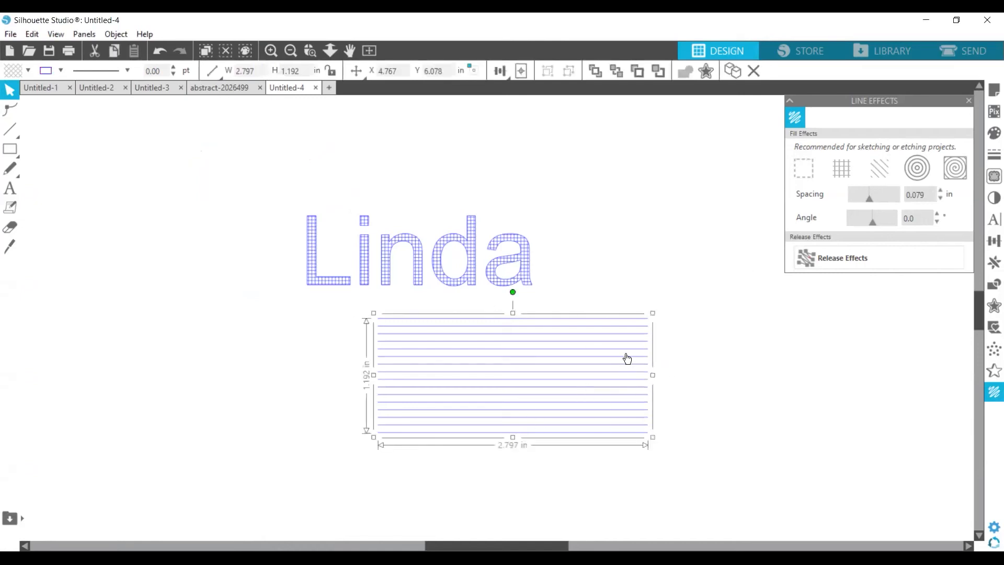
{"action": "left_click_drag", "start_coordinate": [875, 224], "coordinate": [877, 225]}
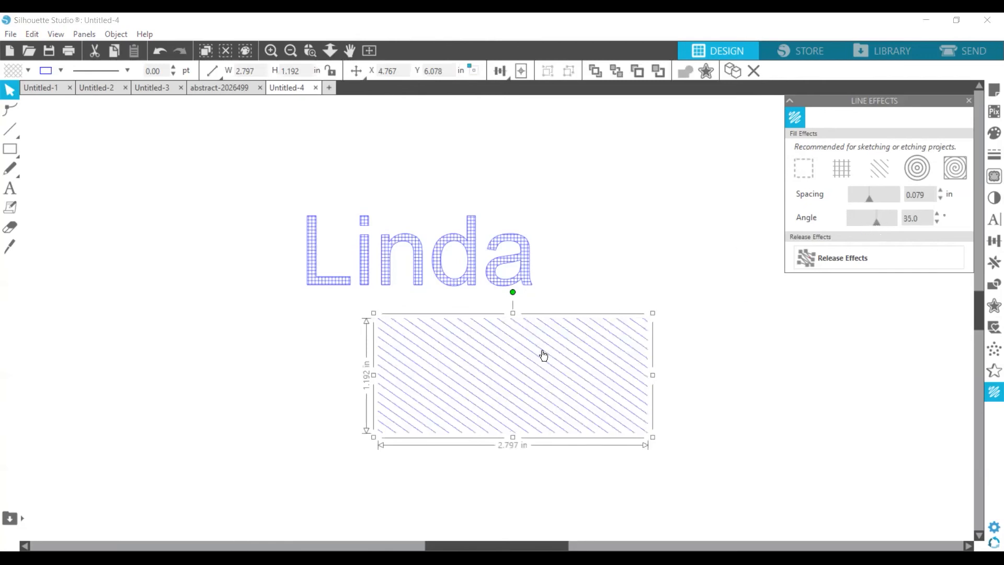
Duplicate the hatched rectangle, place the copy beside it, and remove the line fill from the copy
{"action": "right_click", "coordinate": [543, 357]}
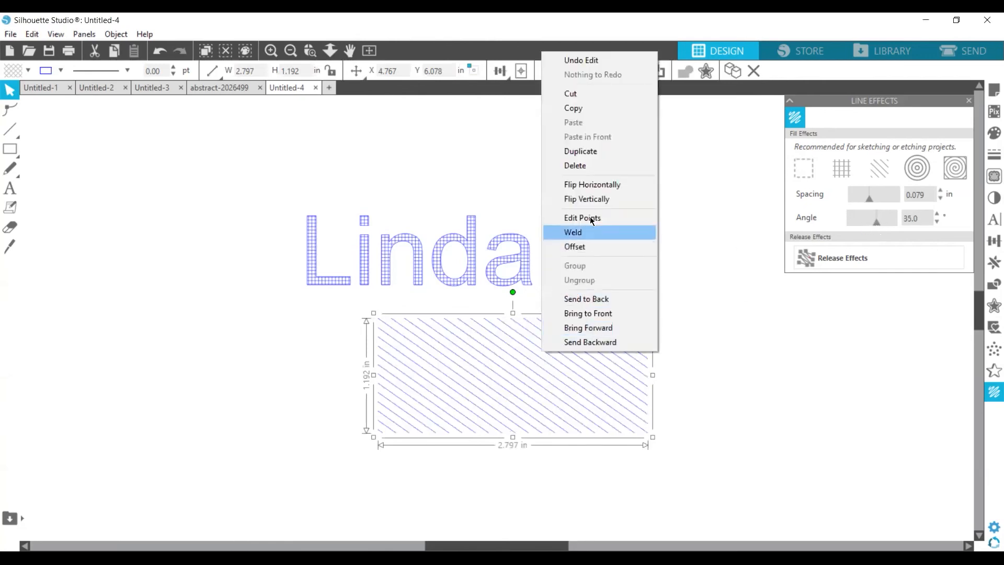
{"action": "left_click", "coordinate": [594, 155]}
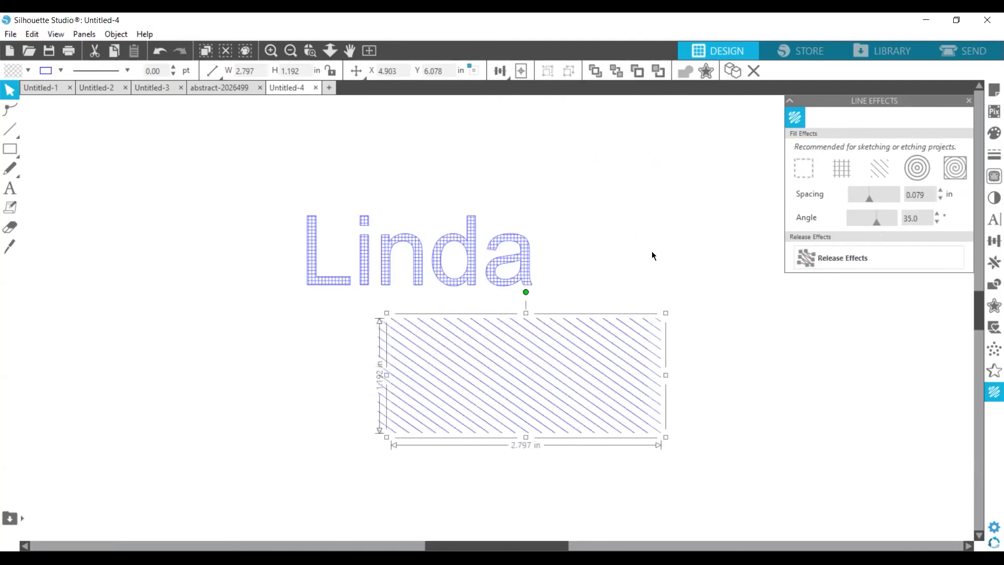
{"action": "mouse_move", "coordinate": [513, 372]}
{"action": "left_mouse_down"}
{"action": "mouse_move", "coordinate": [632, 383]}
{"action": "mouse_move", "coordinate": [792, 371]}
{"action": "left_mouse_up"}
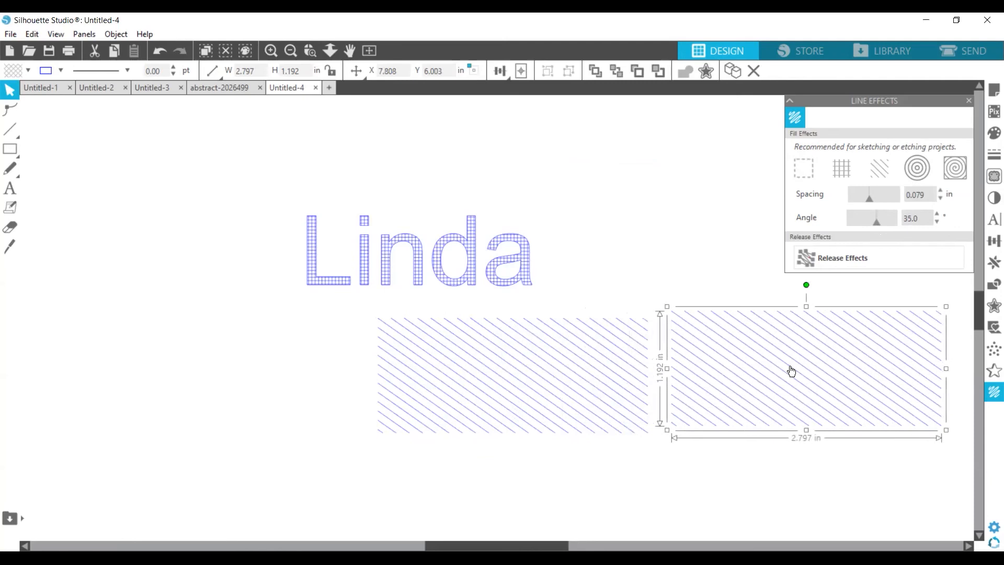
{"action": "left_click", "coordinate": [805, 173]}
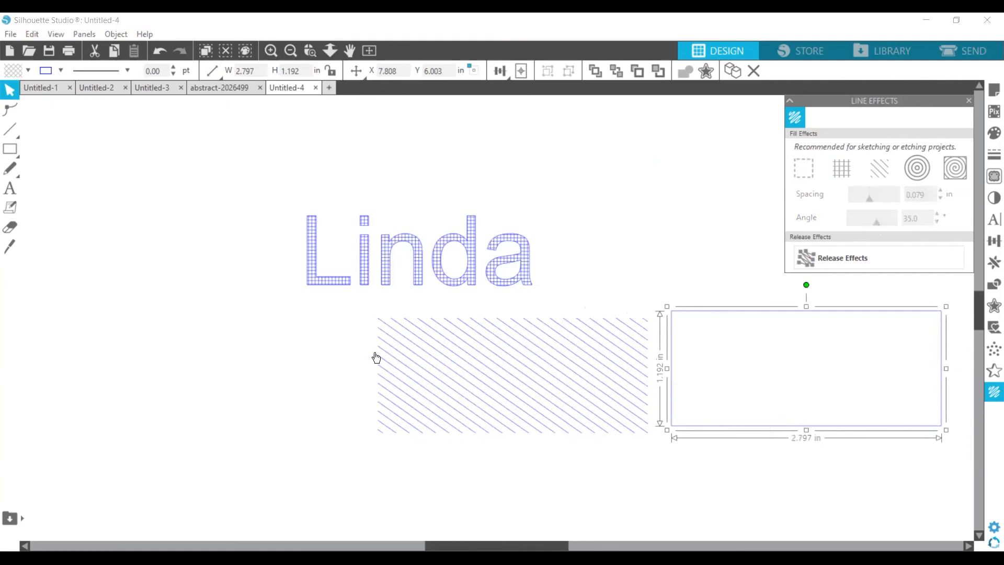
Centre the hatched rectangle and its unfilled copy on each other, group them, and place the group under the name
{"action": "left_click_drag", "start_coordinate": [349, 386], "coordinate": [771, 375]}
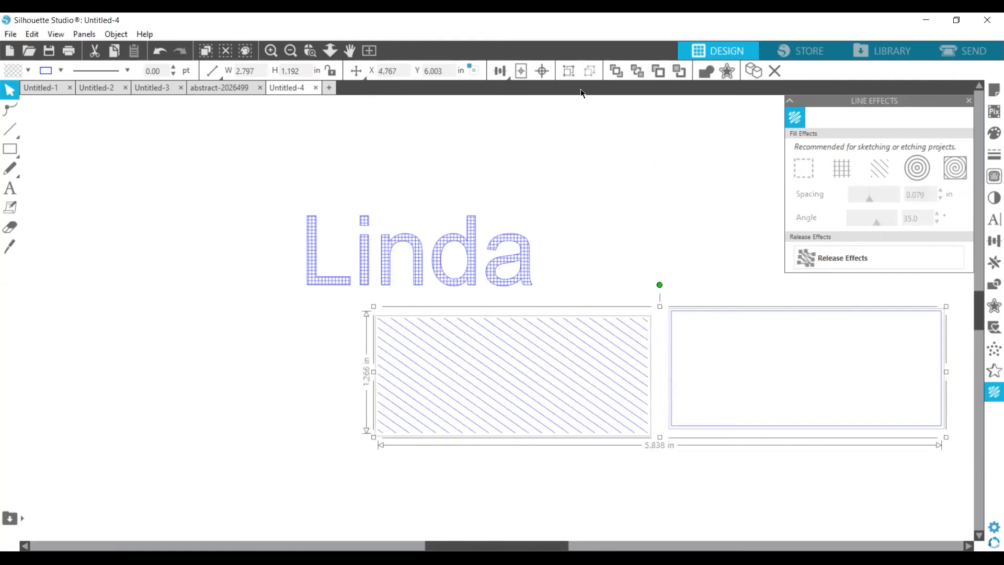
{"action": "left_click", "coordinate": [545, 74]}
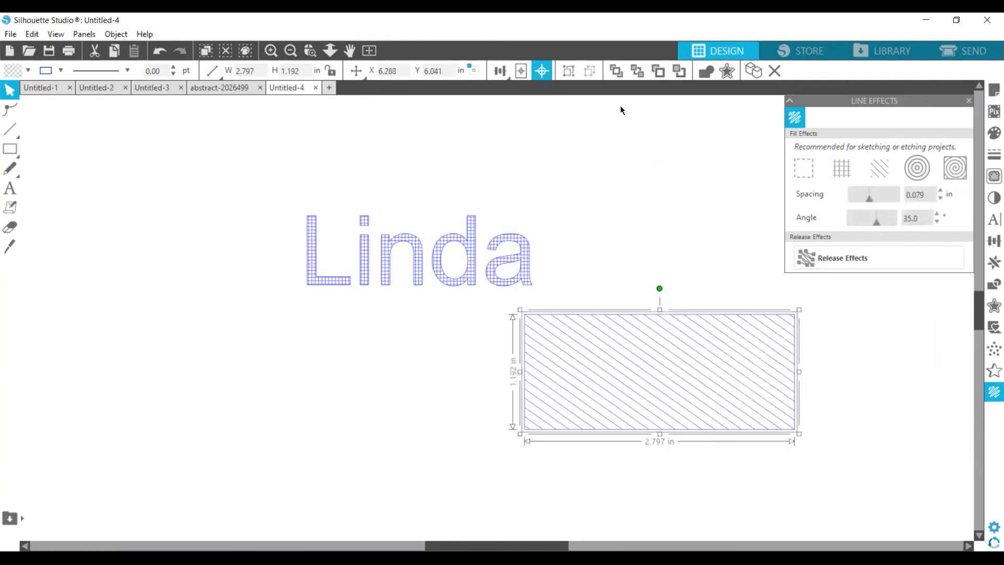
{"action": "left_click", "coordinate": [572, 78]}
{"action": "mouse_move", "coordinate": [657, 343]}
{"action": "left_mouse_down"}
{"action": "mouse_move", "coordinate": [470, 374]}
{"action": "mouse_move", "coordinate": [443, 357]}
{"action": "left_mouse_up"}
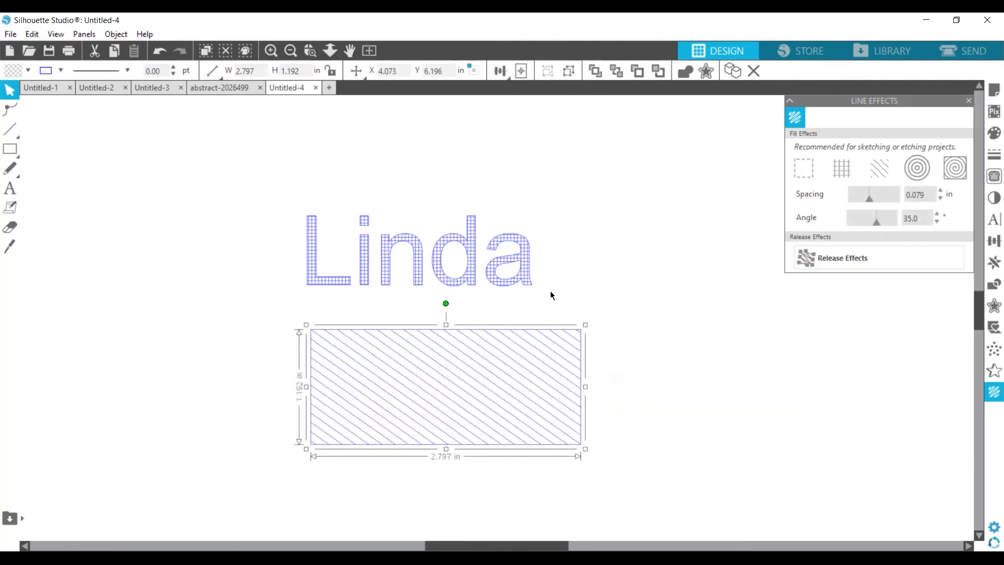
Draw a rectangle about 1.4 by 1.6 in to the left of the name and apply the concentric line fill to it
{"action": "left_click", "coordinate": [927, 175]}
{"action": "left_click", "coordinate": [10, 150]}
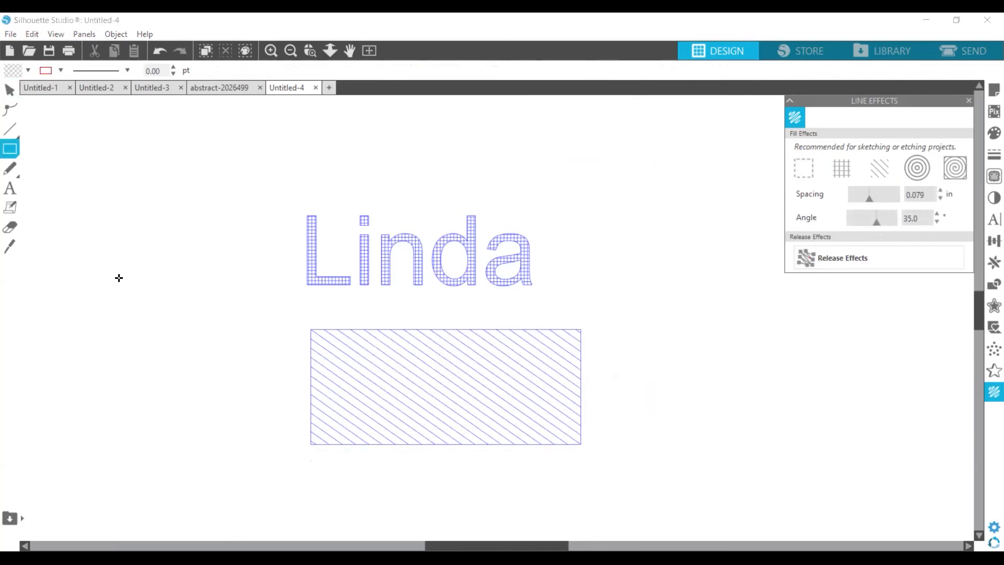
{"action": "left_click_drag", "start_coordinate": [115, 219], "coordinate": [249, 375]}
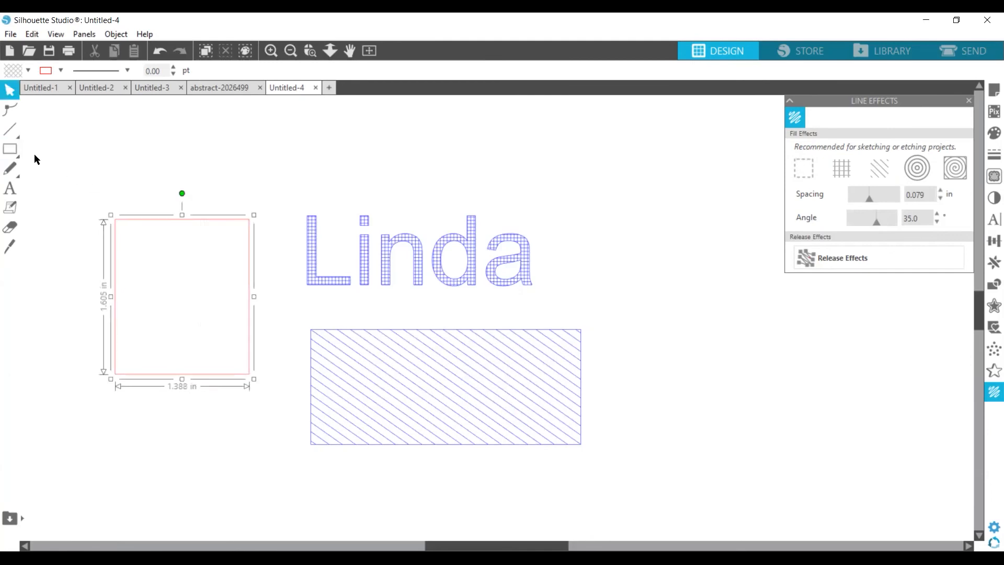
{"action": "left_click", "coordinate": [919, 173]}
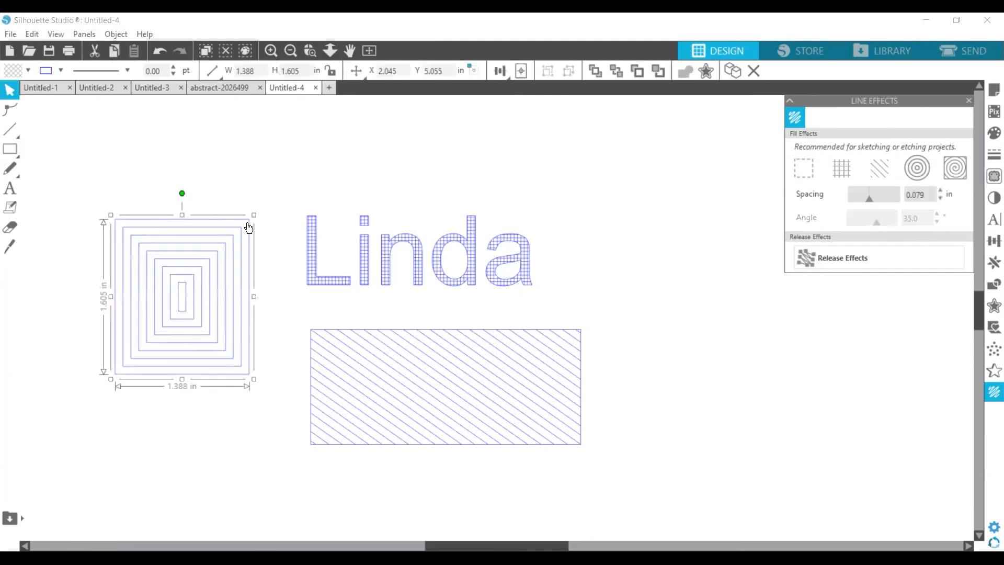
{"action": "left_click", "coordinate": [253, 256]}
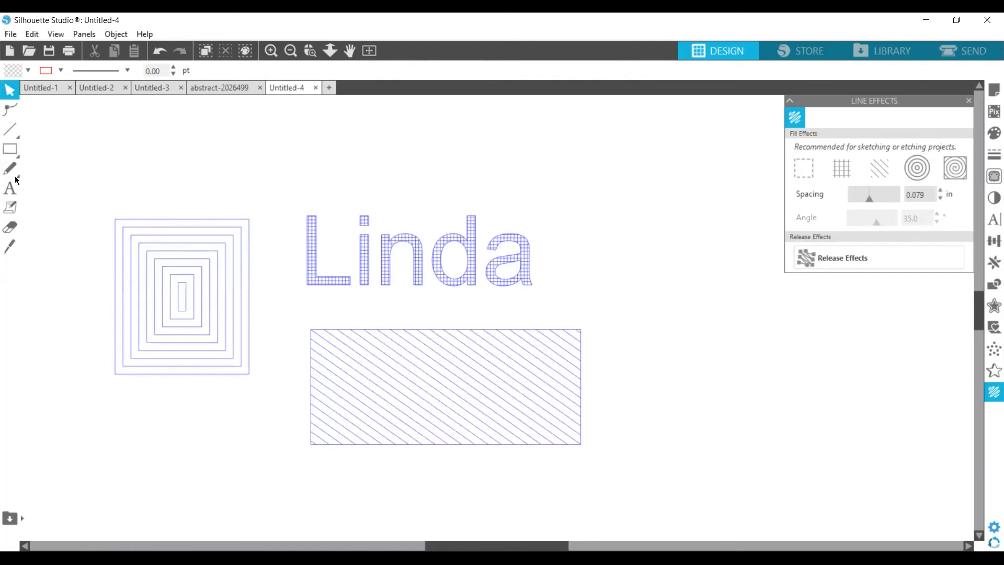
Draw an ellipse about 2.8 by 2.4 in to the right of the name and apply the spiral line fill to it
{"action": "mouse_move", "coordinate": [13, 152]}
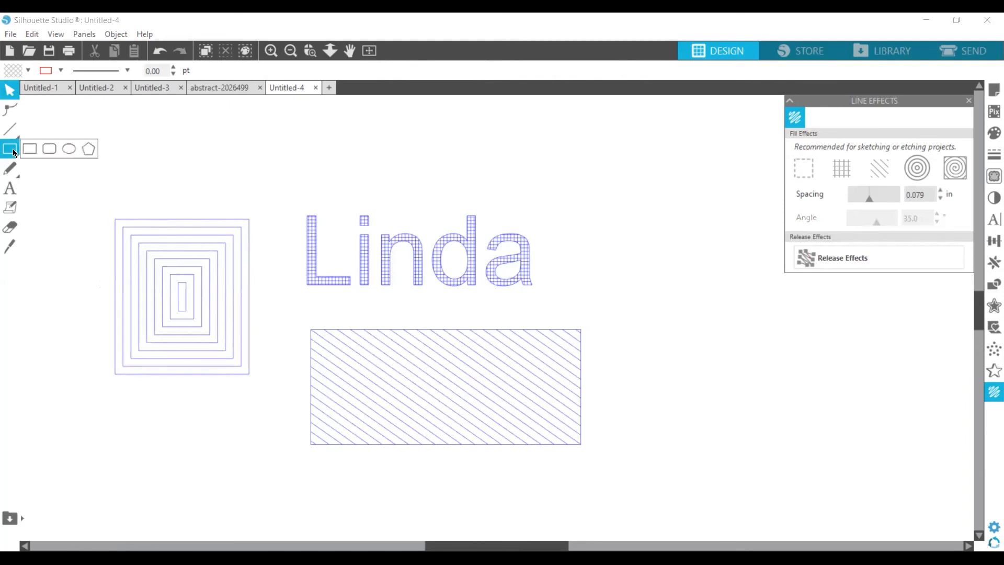
{"action": "left_click", "coordinate": [69, 149]}
{"action": "mouse_move", "coordinate": [584, 195]}
{"action": "left_mouse_down"}
{"action": "mouse_move", "coordinate": [792, 408]}
{"action": "mouse_move", "coordinate": [858, 429]}
{"action": "left_mouse_up"}
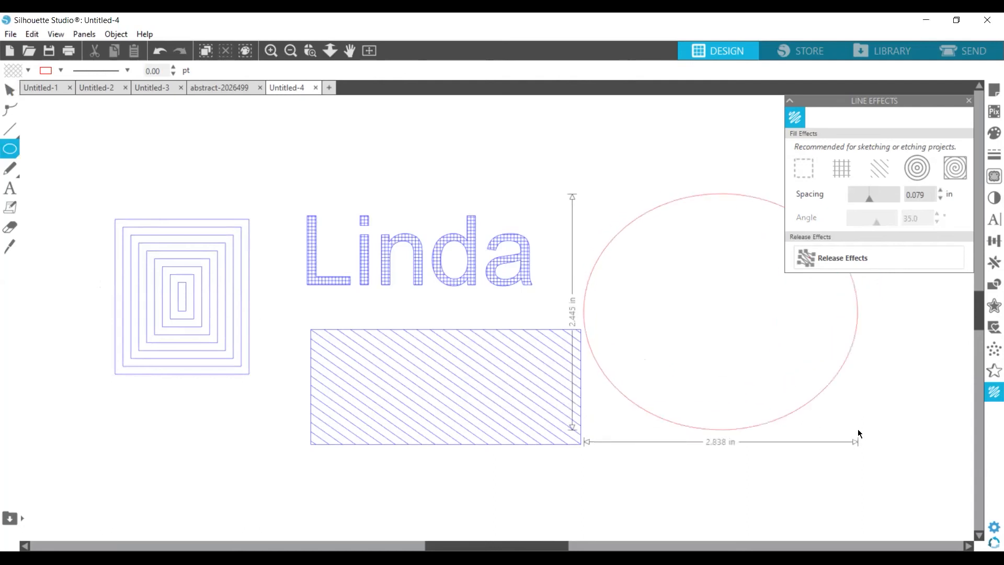
{"action": "left_click", "coordinate": [960, 174]}
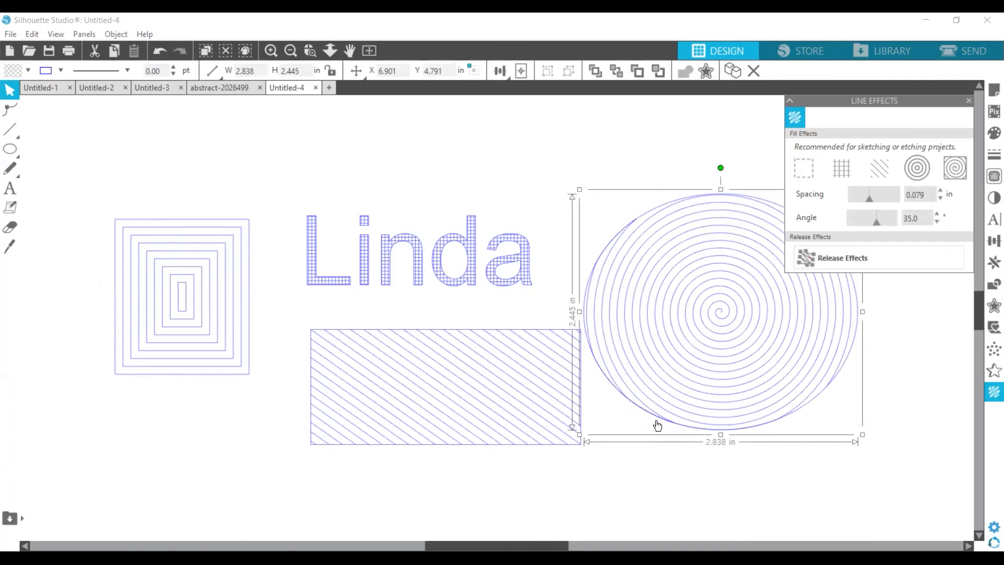
Preview all the filled shapes in the send view, examine their cut lines up close, and return to the design view
{"action": "left_click", "coordinate": [967, 52]}
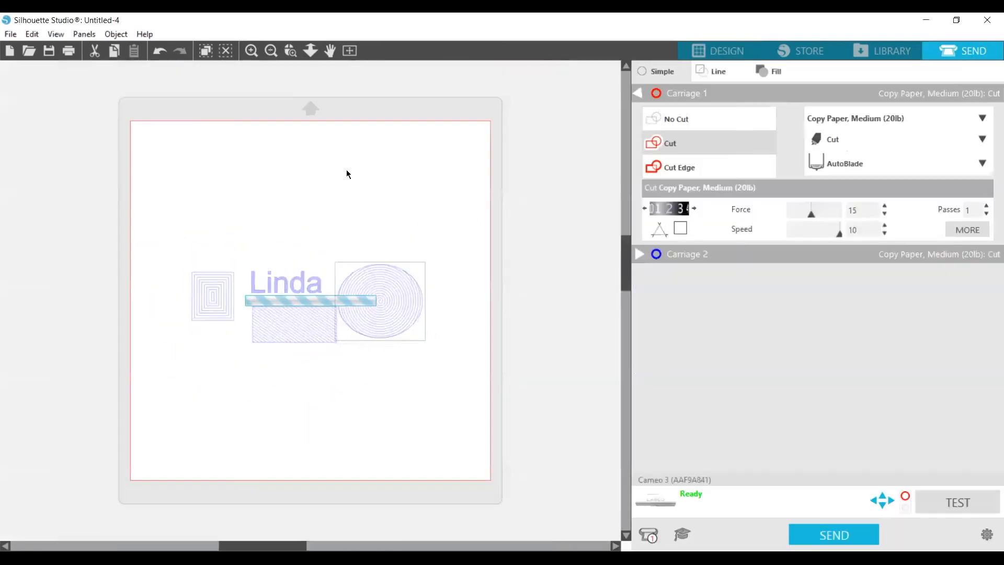
{"action": "left_click", "coordinate": [252, 52]}
{"action": "left_click", "coordinate": [252, 52]}
{"action": "left_click", "coordinate": [252, 51]}
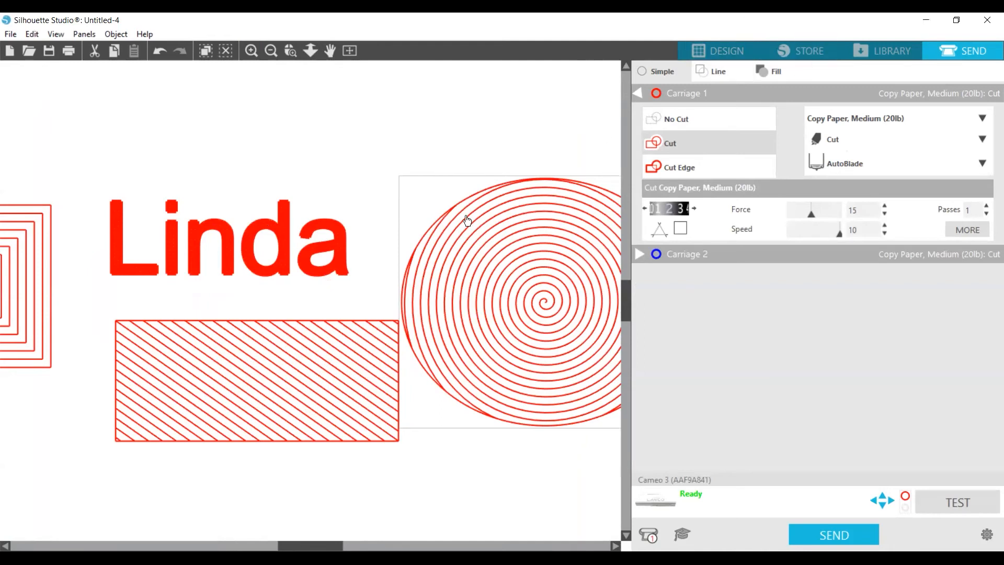
{"action": "left_click", "coordinate": [741, 58]}
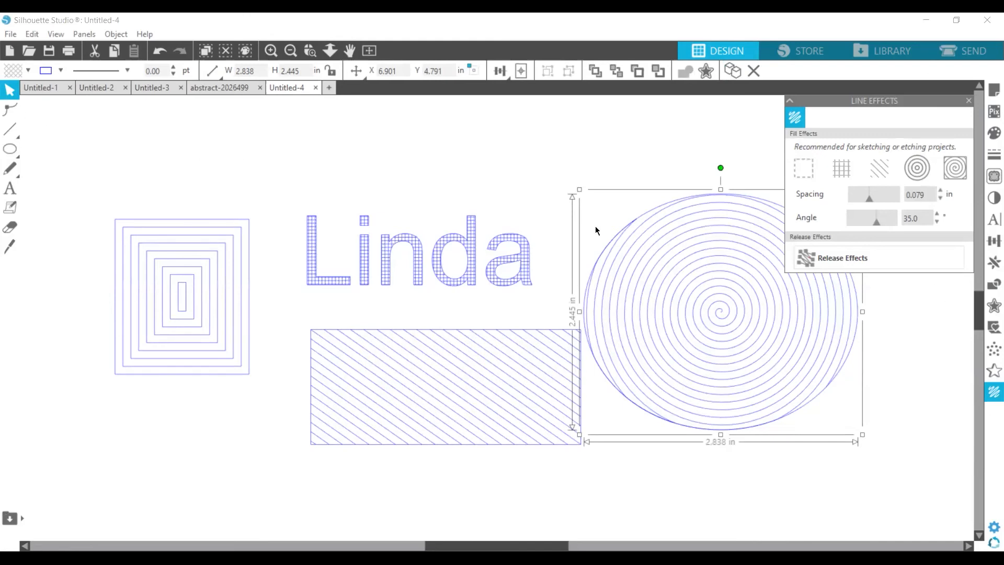
Release the spiral fill effect on the ellipse, displaying its edit points before and after the release
{"action": "left_click", "coordinate": [8, 115]}
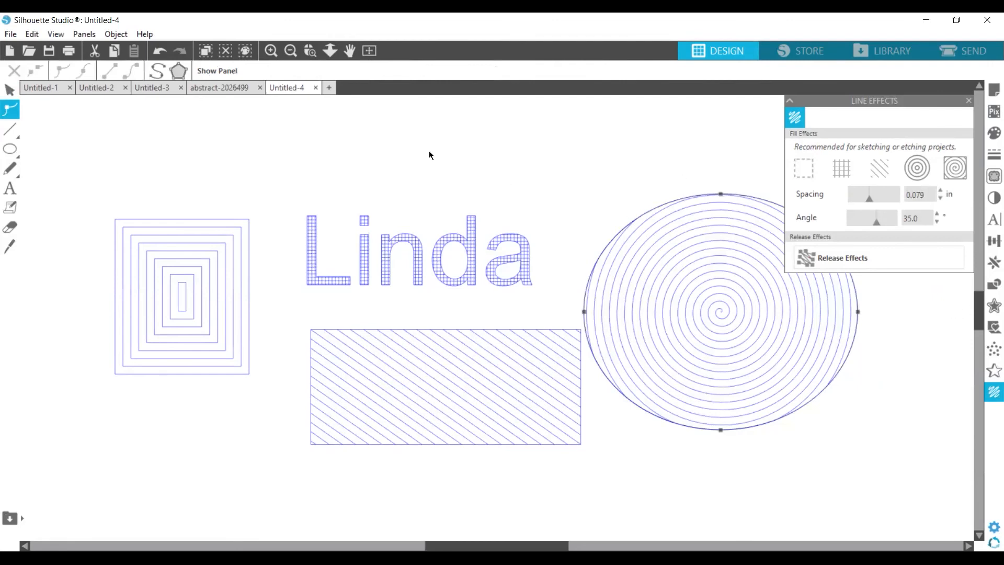
{"action": "left_click", "coordinate": [10, 90]}
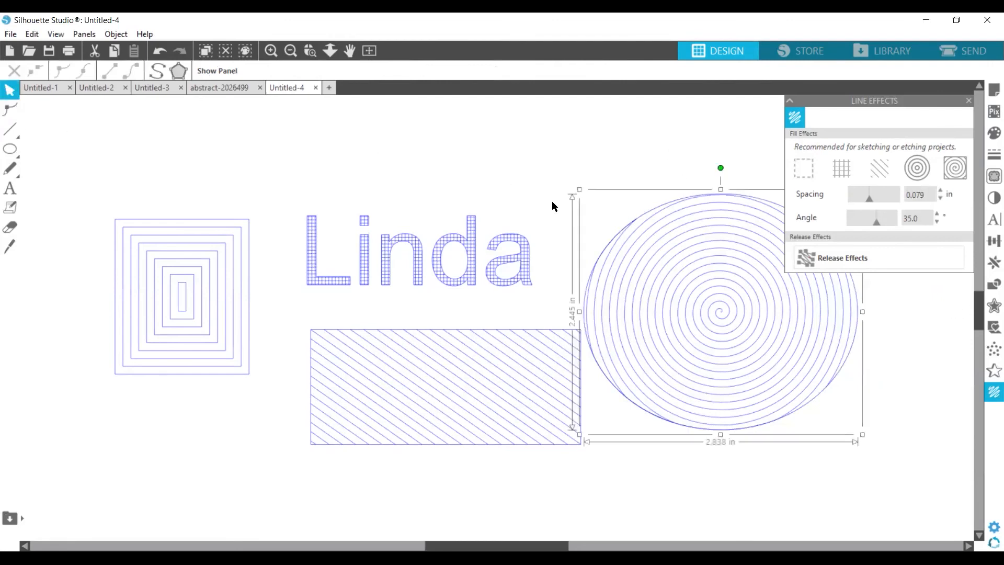
{"action": "left_click", "coordinate": [827, 266]}
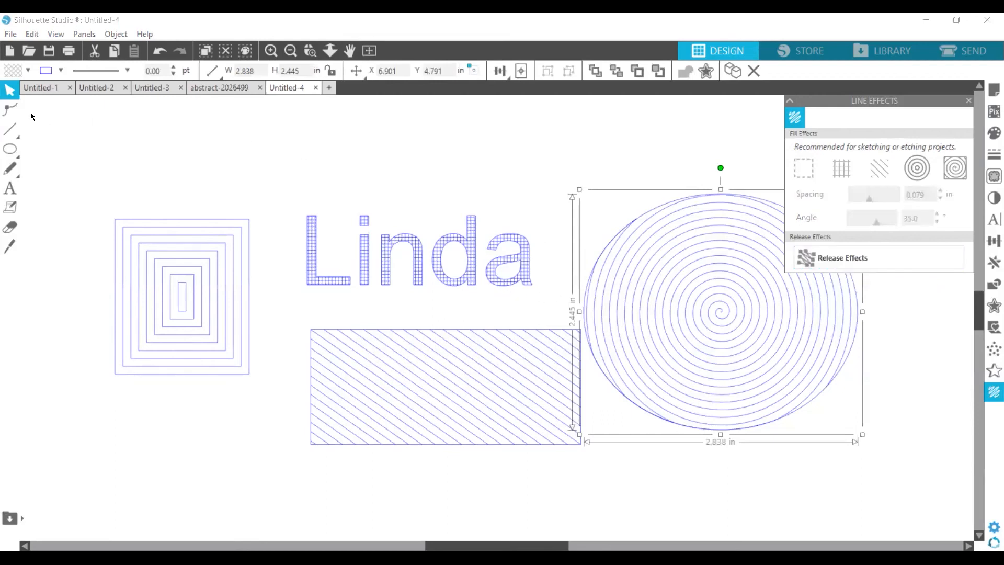
{"action": "left_click", "coordinate": [10, 111]}
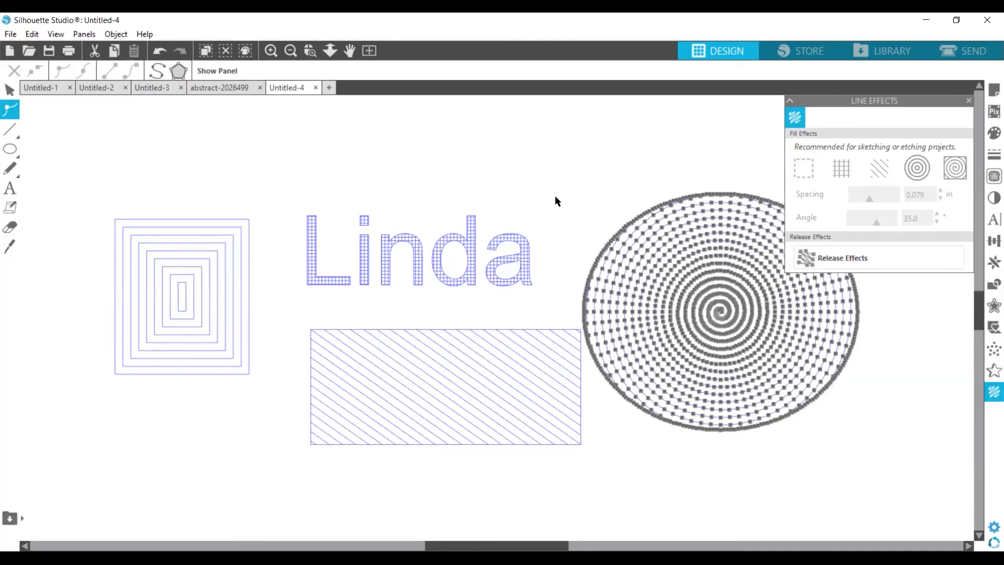
Delete all the line-filled shapes and the name from the design page
{"action": "left_click", "coordinate": [529, 203]}
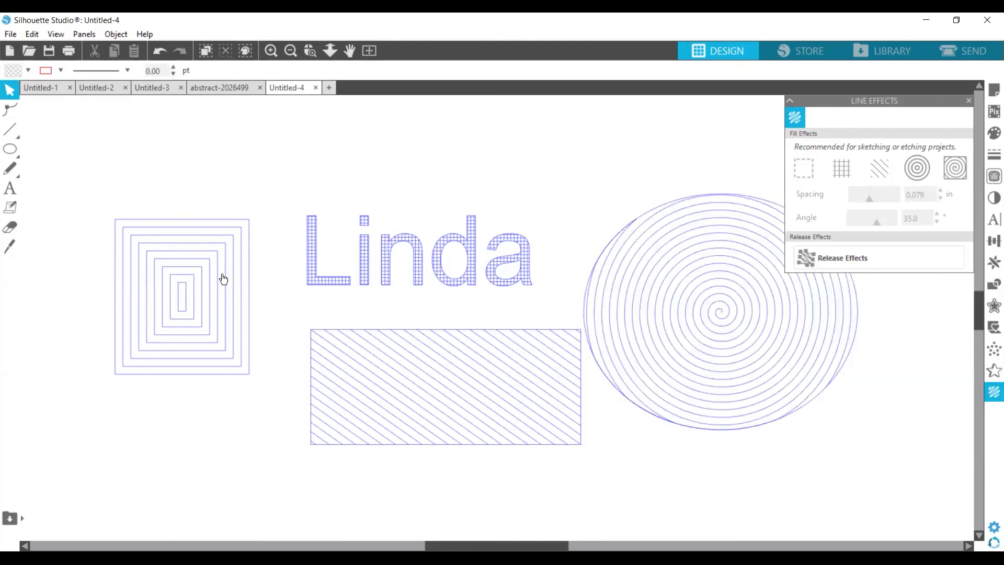
{"action": "left_click_drag", "start_coordinate": [98, 196], "coordinate": [774, 433]}
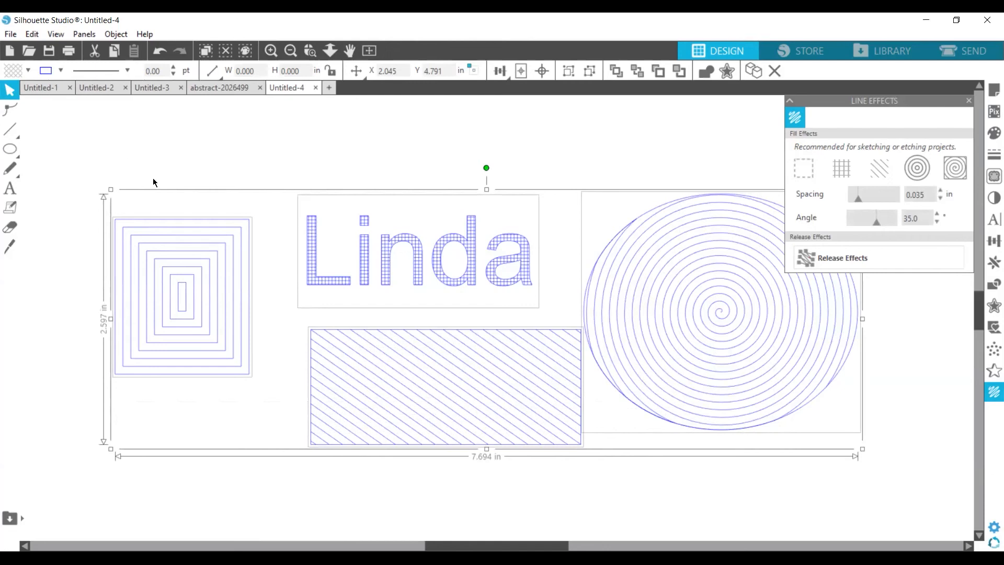
{"action": "left_click", "coordinate": [264, 171]}
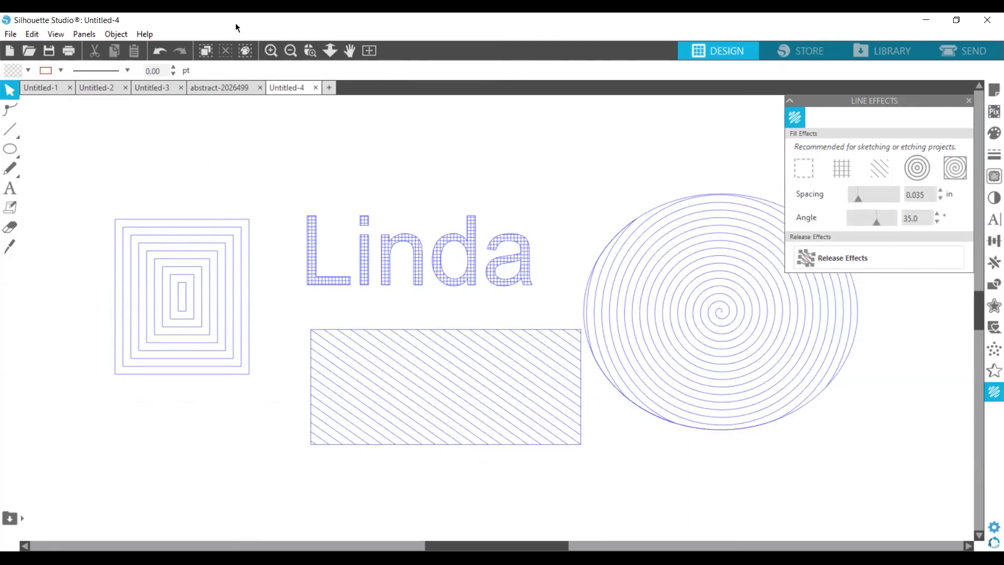
{"action": "left_click", "coordinate": [291, 50]}
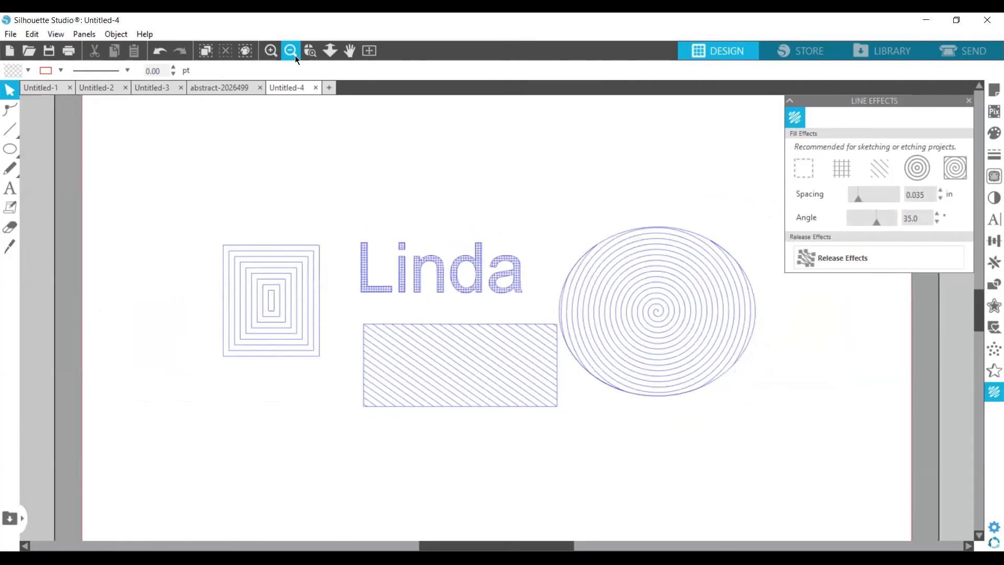
{"action": "left_click_drag", "start_coordinate": [261, 217], "coordinate": [674, 427]}
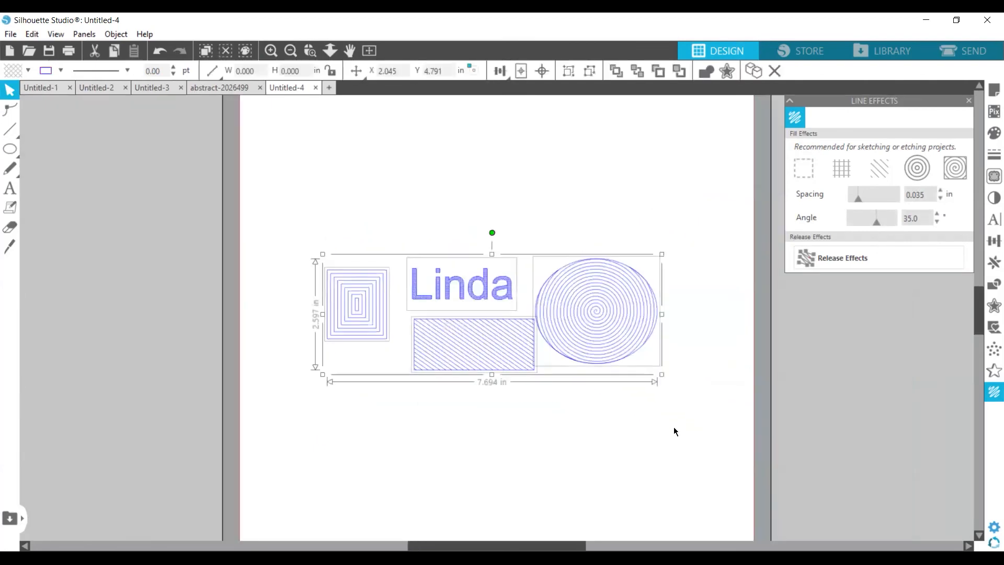
{"action": "key", "text": "Delete"}
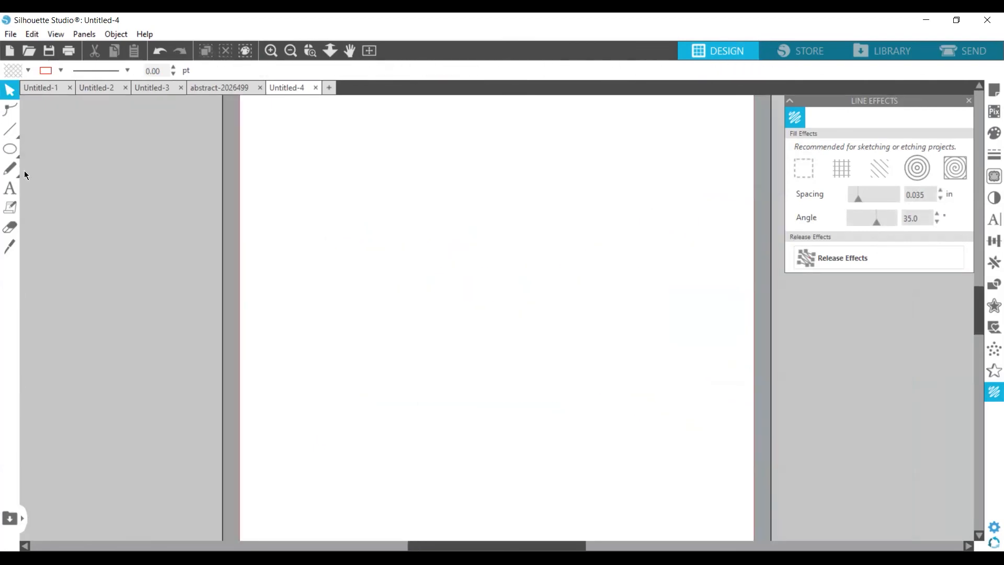
Draw a rectangle about 6.4 by 5.2 in and apply the concentric line fill to it with 0.155 in spacing
{"action": "key", "text": "r"}
{"action": "left_click_drag", "start_coordinate": [403, 214], "coordinate": [679, 442]}
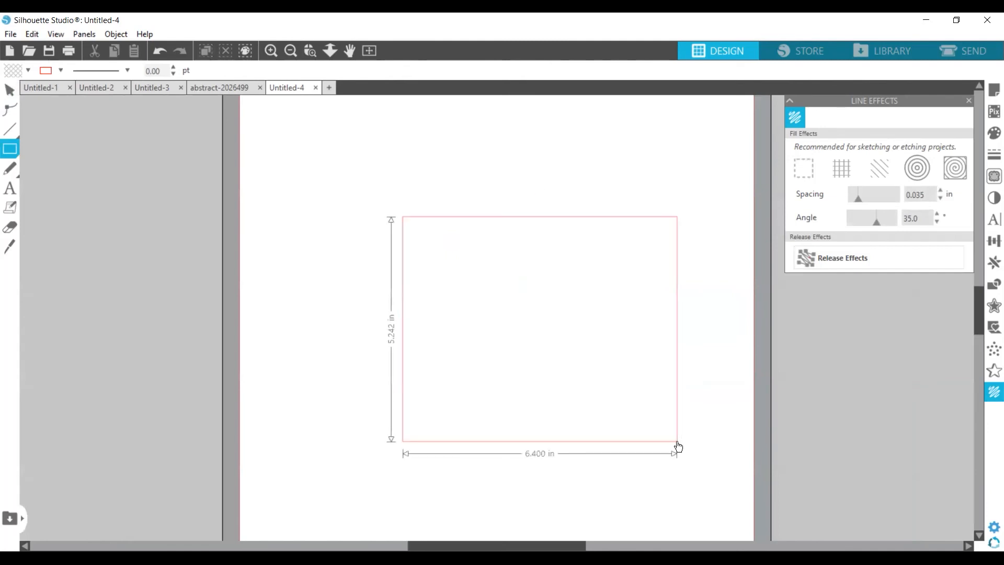
{"action": "left_click", "coordinate": [893, 175]}
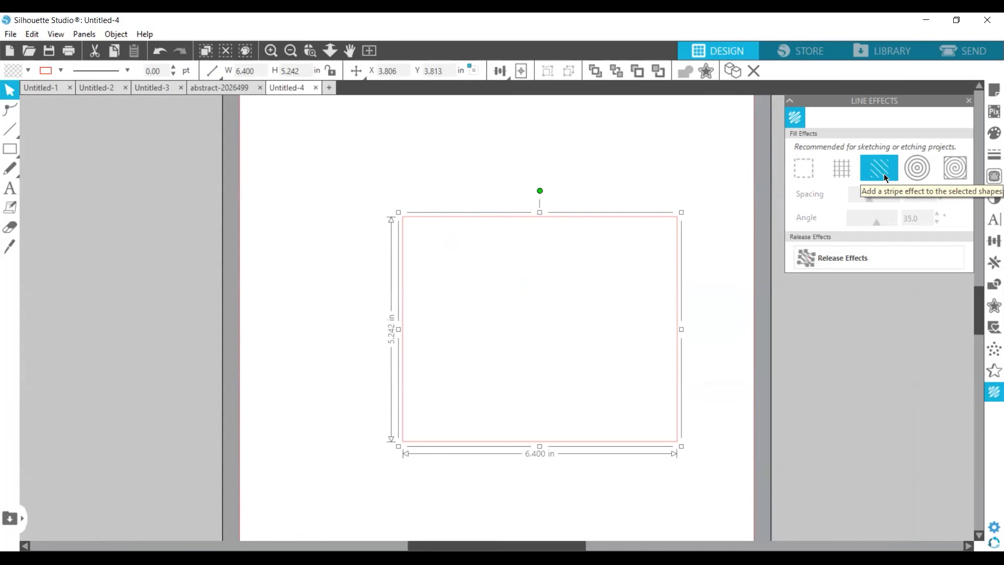
{"action": "left_click", "coordinate": [907, 171]}
{"action": "left_click", "coordinate": [924, 172]}
{"action": "left_click", "coordinate": [887, 203]}
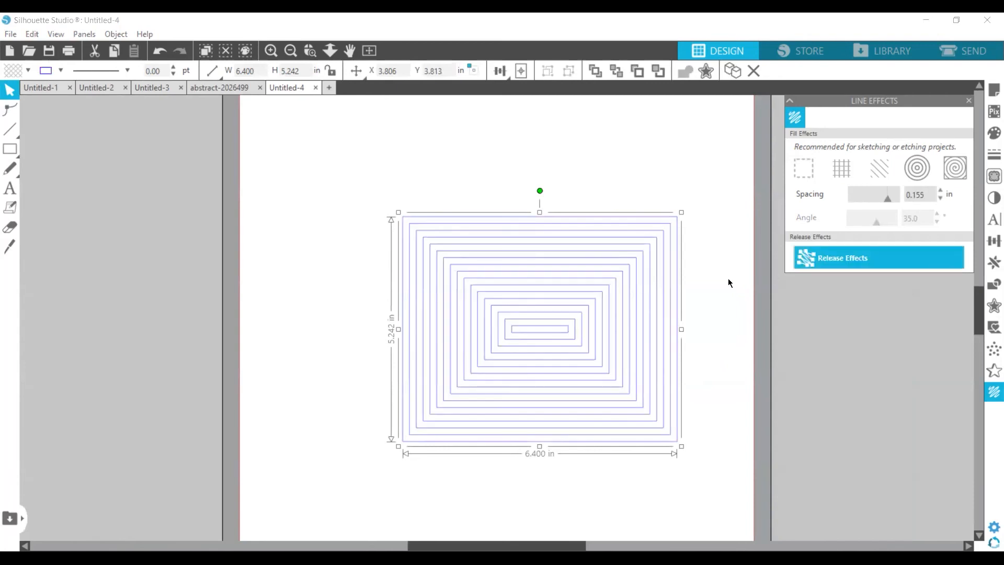
Shift the filled rectangle up and left, and edit its points, pulling the upper-left corner below the shape and the lower-left corner upward
{"action": "left_click_drag", "start_coordinate": [464, 263], "coordinate": [412, 195]}
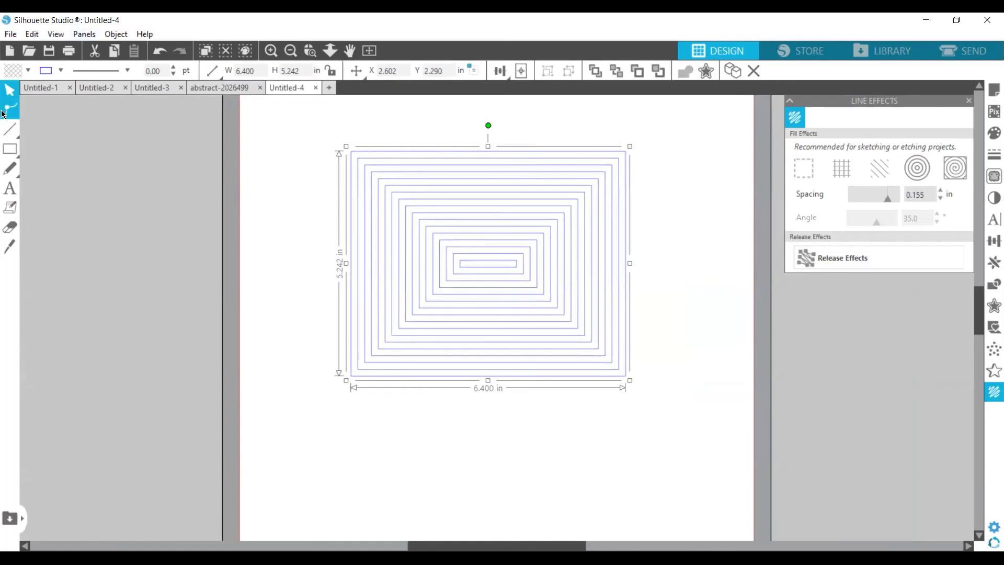
{"action": "double_click", "coordinate": [392, 257]}
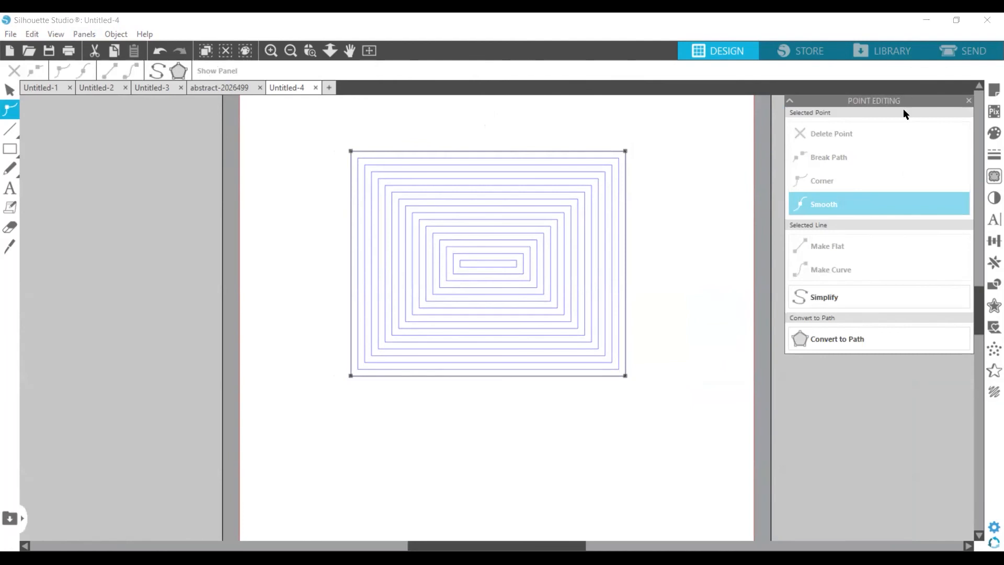
{"action": "left_click_drag", "start_coordinate": [904, 105], "coordinate": [902, 299]}
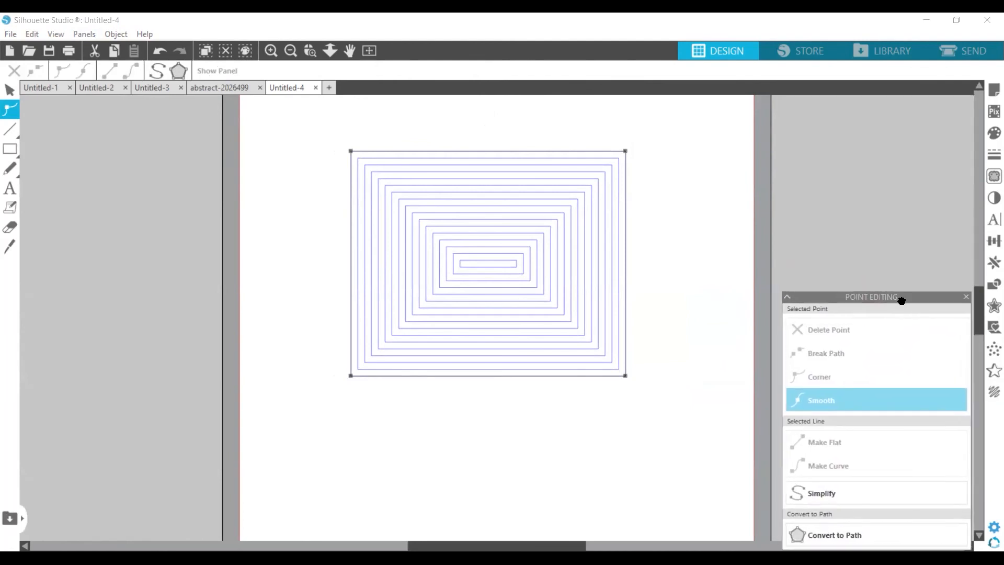
{"action": "left_click", "coordinate": [991, 394]}
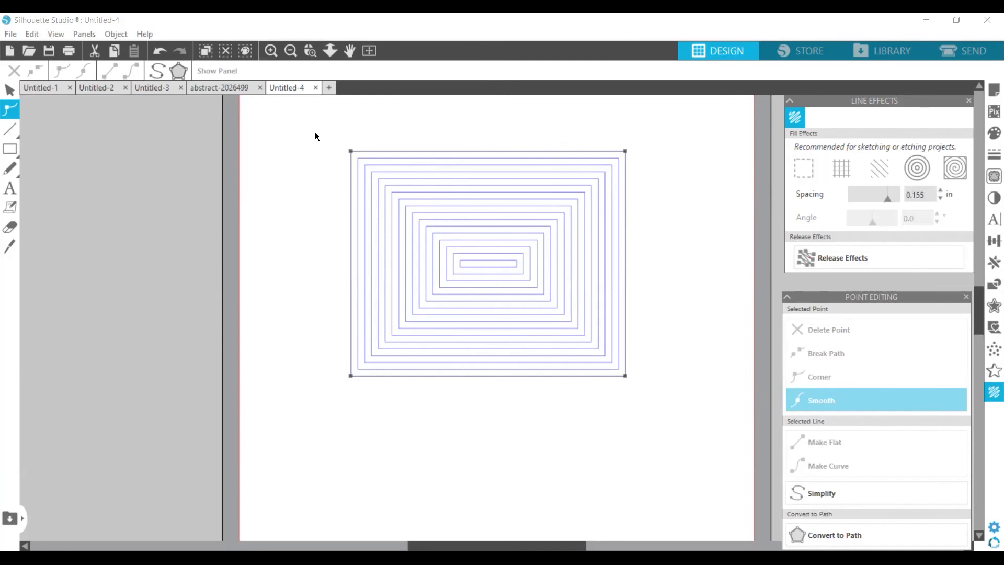
{"action": "left_click_drag", "start_coordinate": [355, 154], "coordinate": [508, 480]}
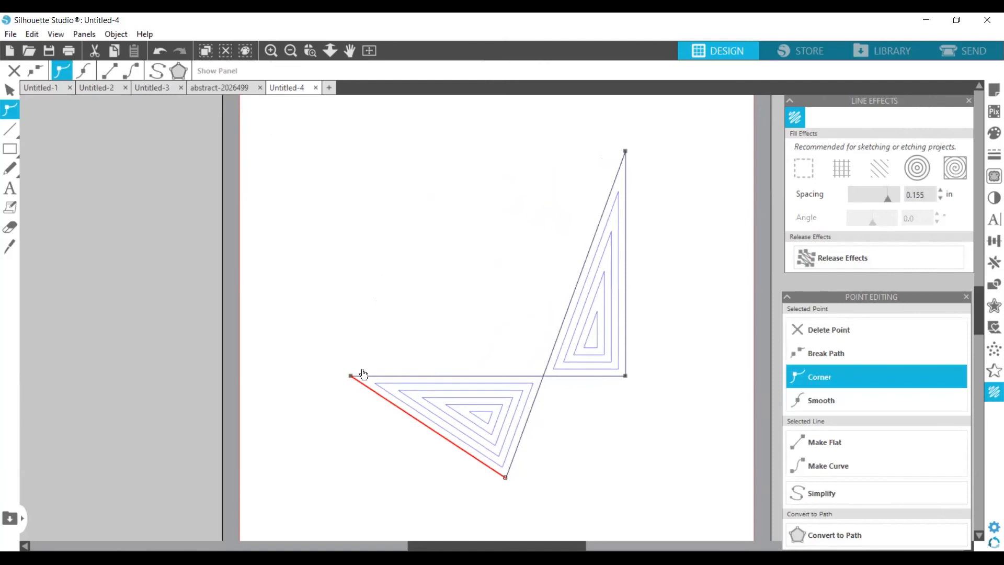
{"action": "left_click_drag", "start_coordinate": [351, 377], "coordinate": [295, 250]}
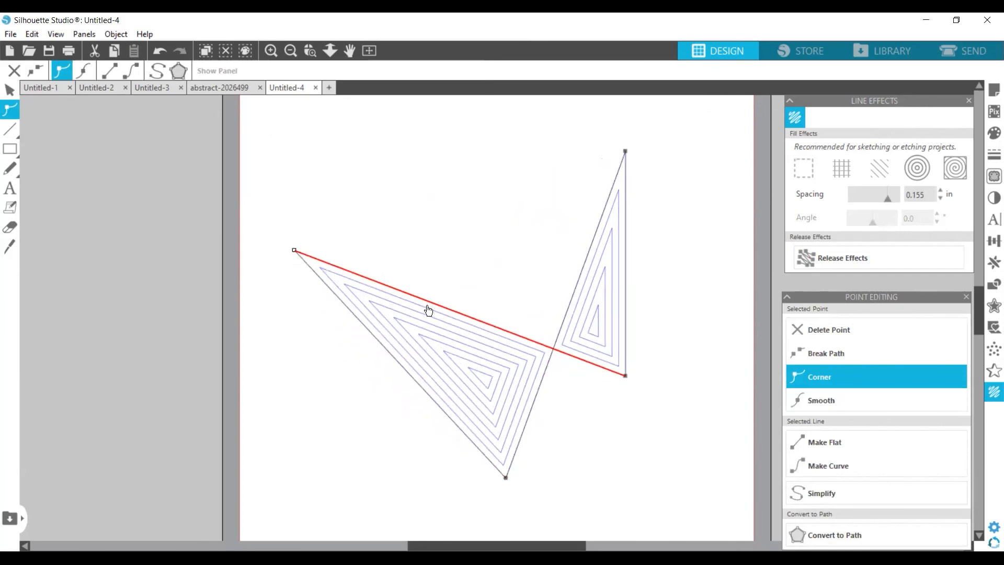
Add four points along the filled shape's edges, pulling each outward, and move its lower-right corner down
{"action": "left_click_drag", "start_coordinate": [434, 305], "coordinate": [497, 166]}
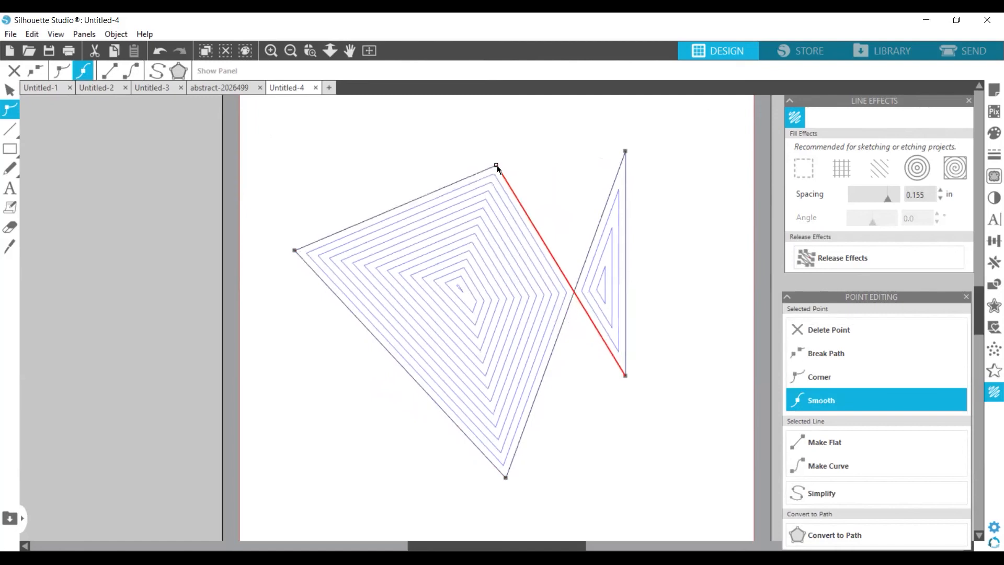
{"action": "left_click_drag", "start_coordinate": [627, 378], "coordinate": [635, 456]}
{"action": "left_click_drag", "start_coordinate": [632, 300], "coordinate": [738, 303]}
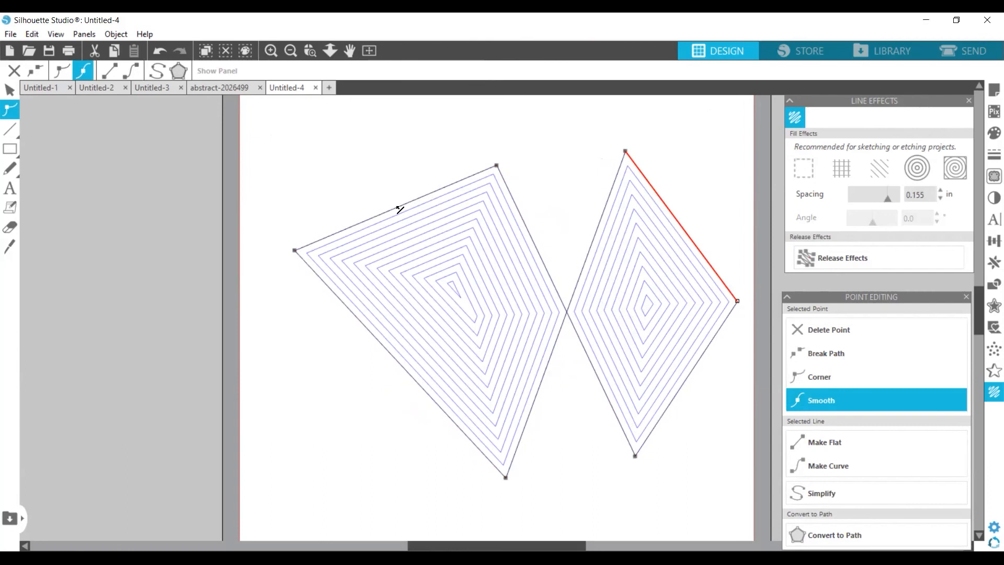
{"action": "left_click_drag", "start_coordinate": [400, 209], "coordinate": [350, 117]}
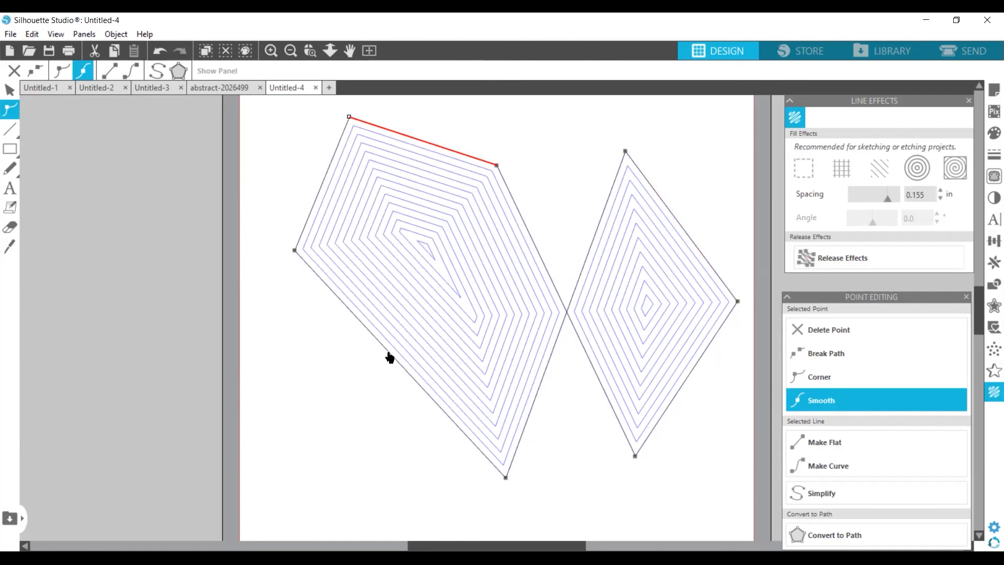
{"action": "left_click_drag", "start_coordinate": [389, 357], "coordinate": [256, 431]}
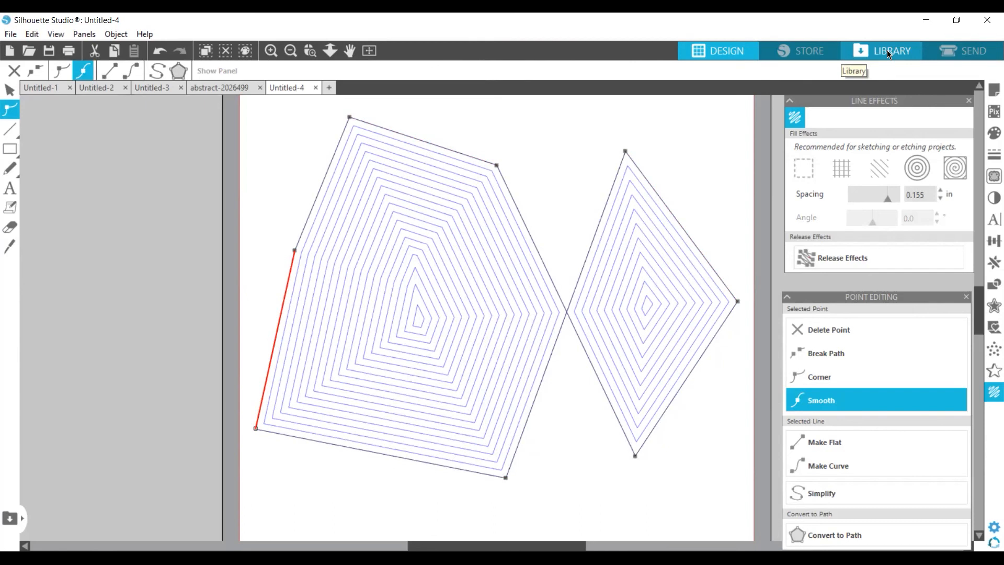
{"action": "left_click", "coordinate": [704, 191]}
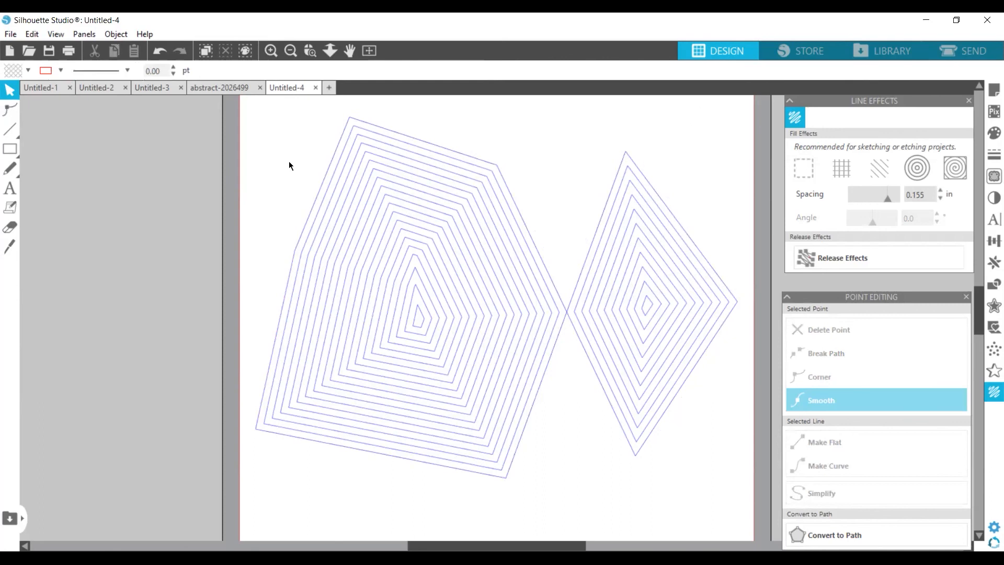
Move the reshaped figure's upper-left point into its interior, and pull that same point down past the lower edge
{"action": "double_click", "coordinate": [316, 207]}
{"action": "left_click_drag", "start_coordinate": [355, 121], "coordinate": [445, 314]}
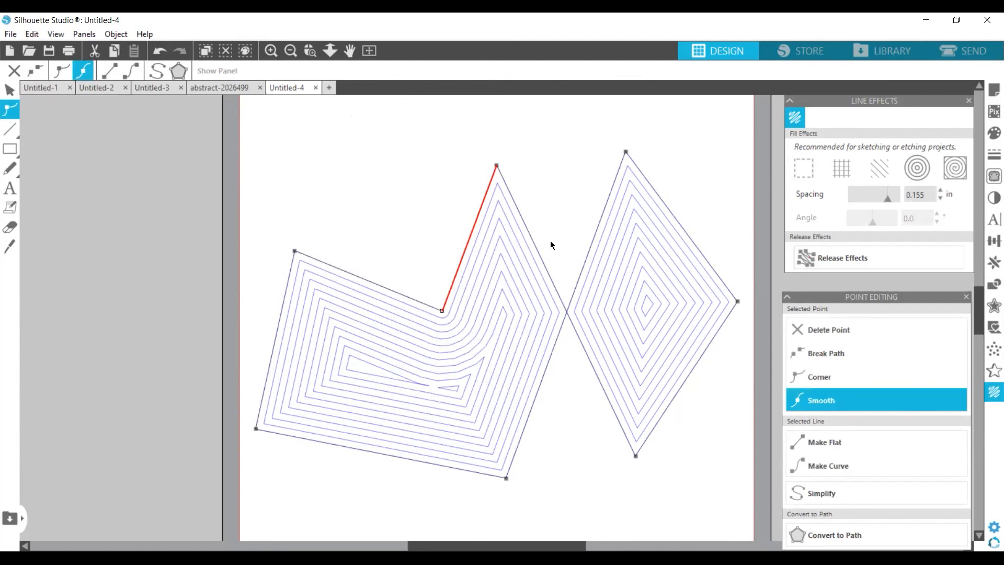
{"action": "left_click", "coordinate": [547, 157]}
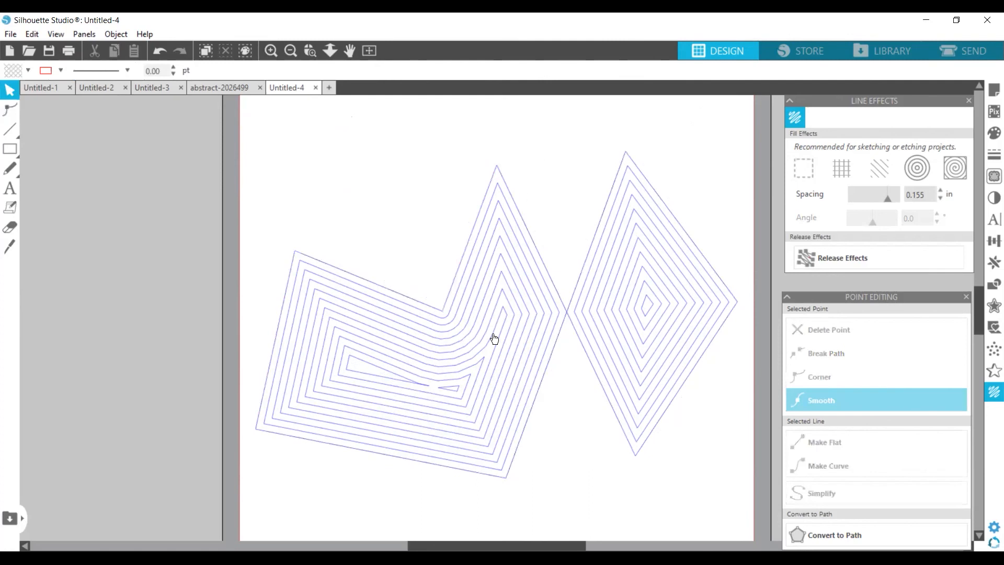
{"action": "scroll", "coordinate": [492, 293], "scroll_direction": "down", "scroll_amount": 3}
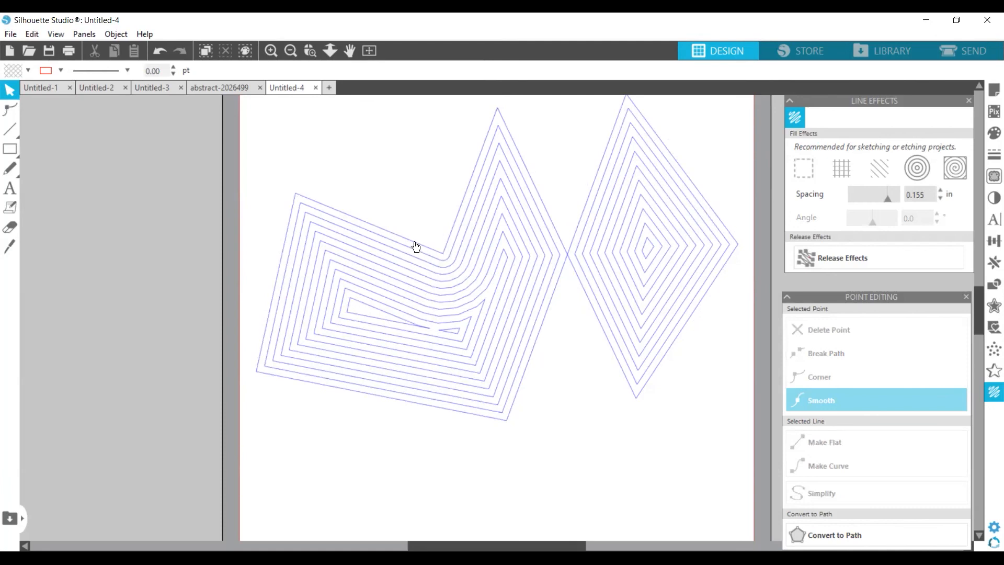
{"action": "double_click", "coordinate": [416, 246]}
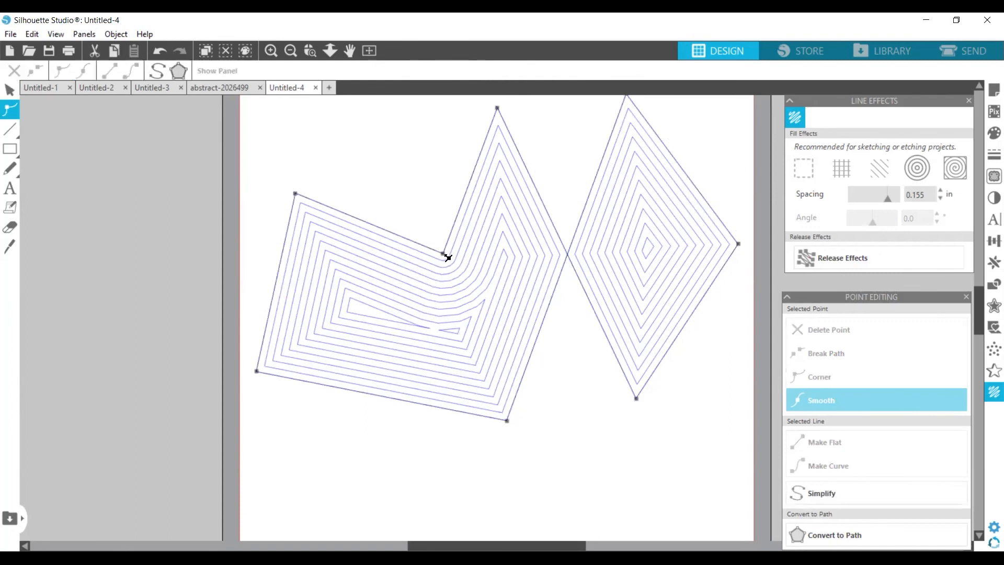
{"action": "left_click_drag", "start_coordinate": [445, 255], "coordinate": [534, 426]}
Leave point editing and delete the reshaped concentric figure from the page
{"action": "left_click", "coordinate": [218, 213]}
{"action": "key", "text": "ctrl+a"}
{"action": "key", "text": "Delete"}
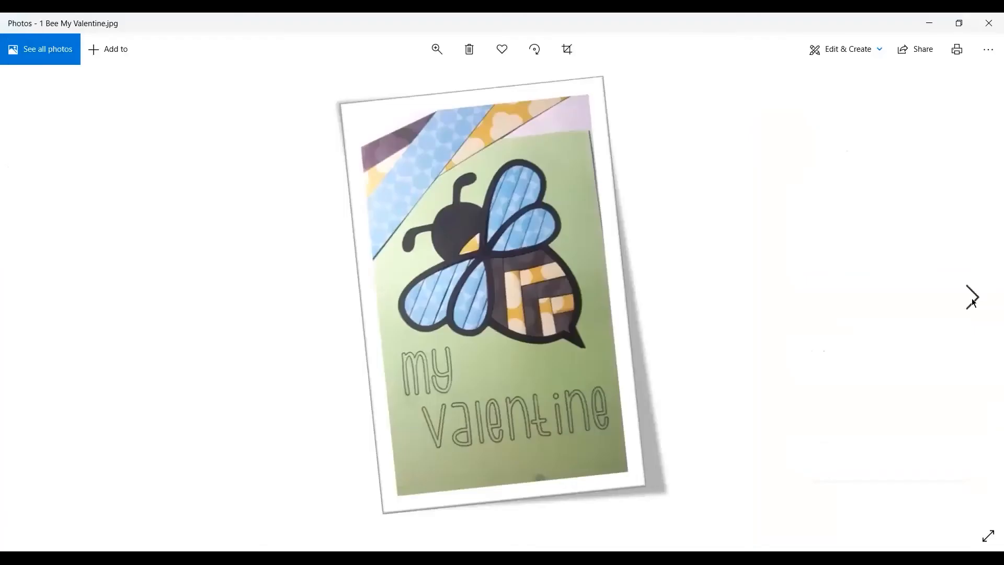
View the next photo, 2 MM logo and sketch.png, and switch back to Silhouette Studio
{"action": "left_click", "coordinate": [973, 303]}
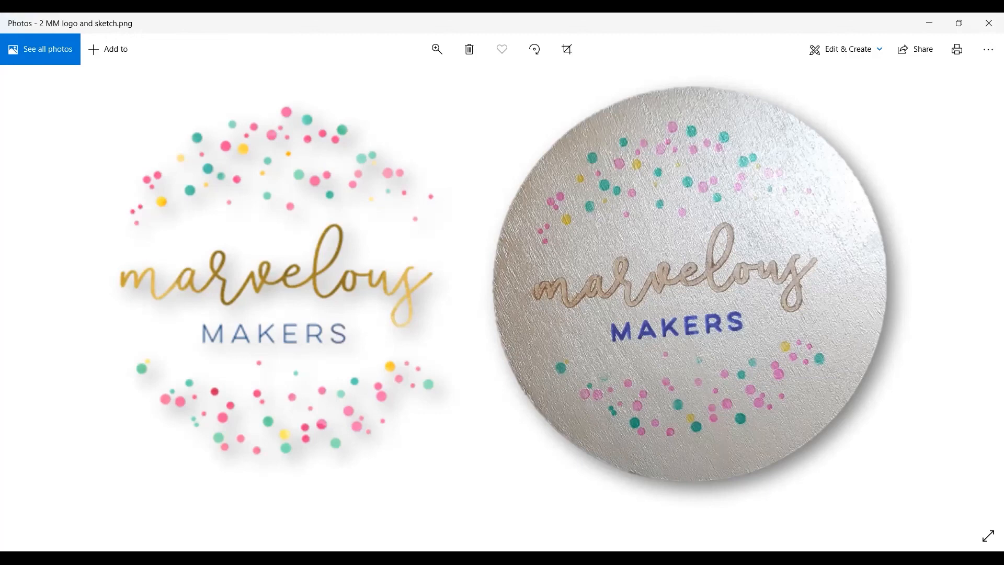
{"action": "key", "text": "alt+Tab"}
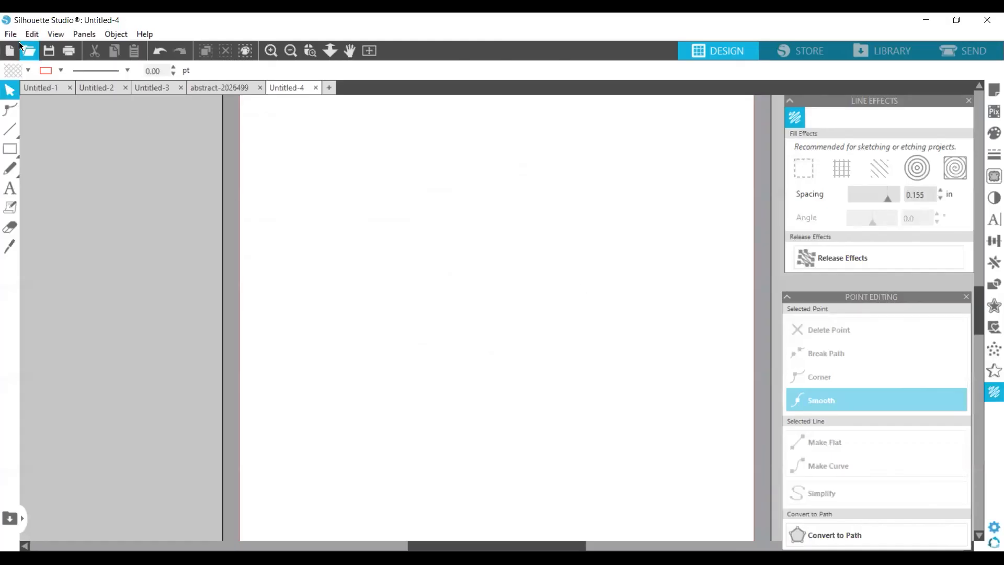
Open the recent design file Marvelous Makers logo - color.studio3
{"action": "left_click", "coordinate": [10, 34]}
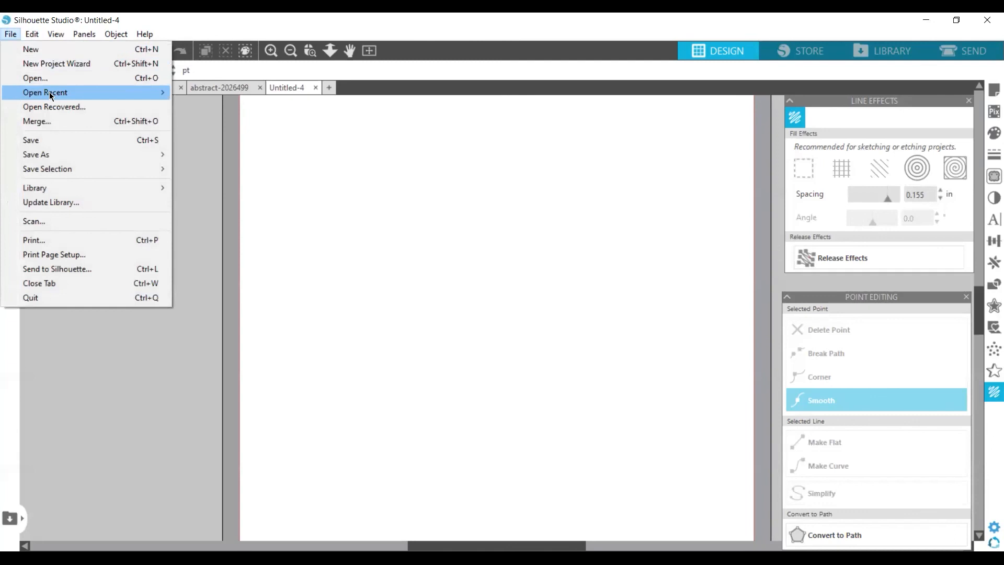
{"action": "mouse_move", "coordinate": [50, 95]}
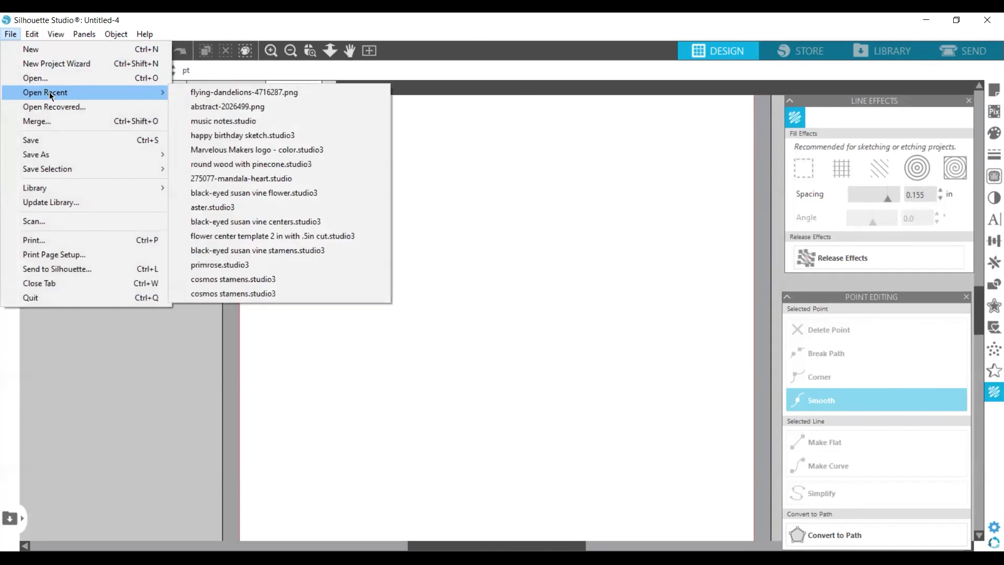
{"action": "left_click", "coordinate": [241, 151]}
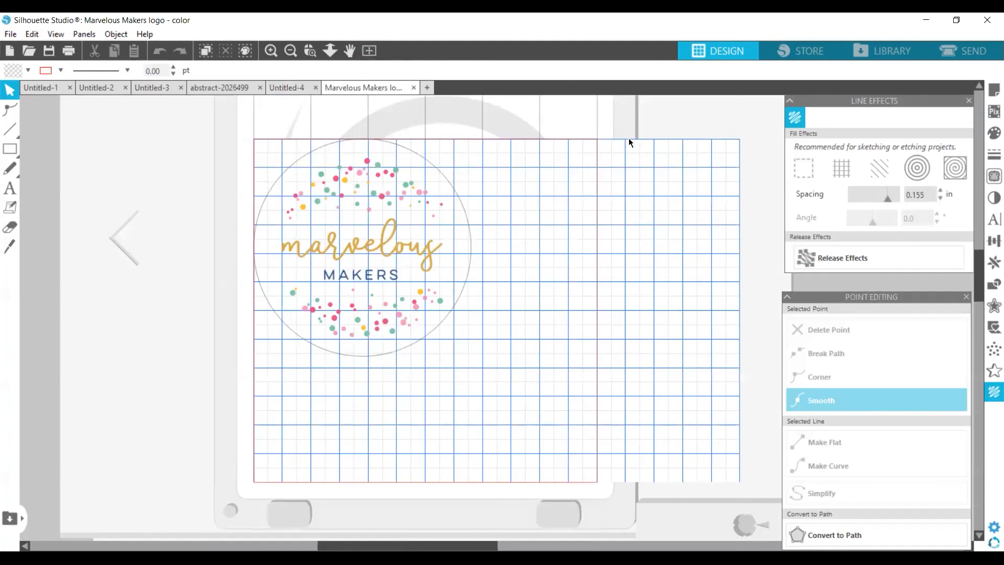
Hide the grid on the logo's design page
{"action": "left_click", "coordinate": [989, 94]}
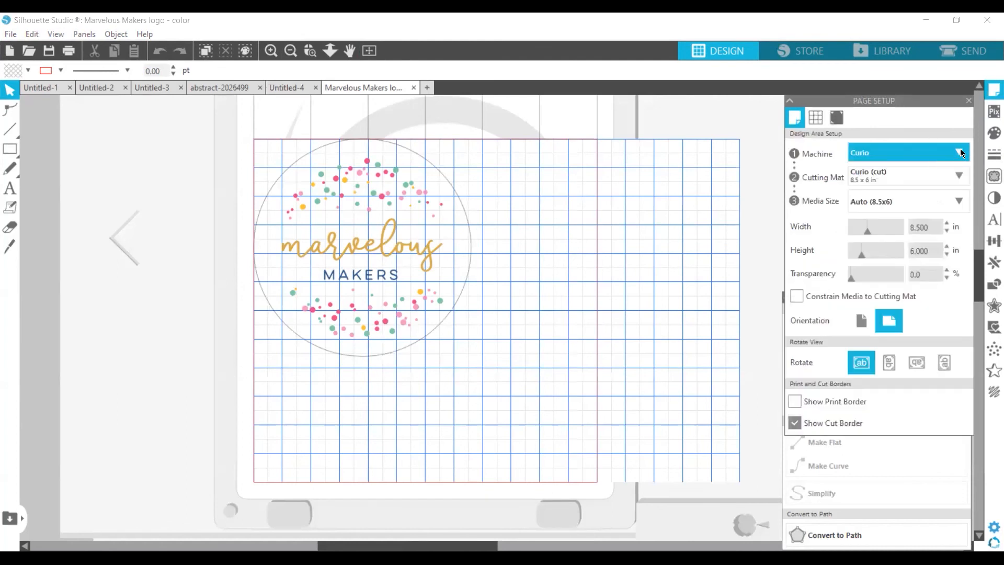
{"action": "left_click", "coordinate": [817, 123]}
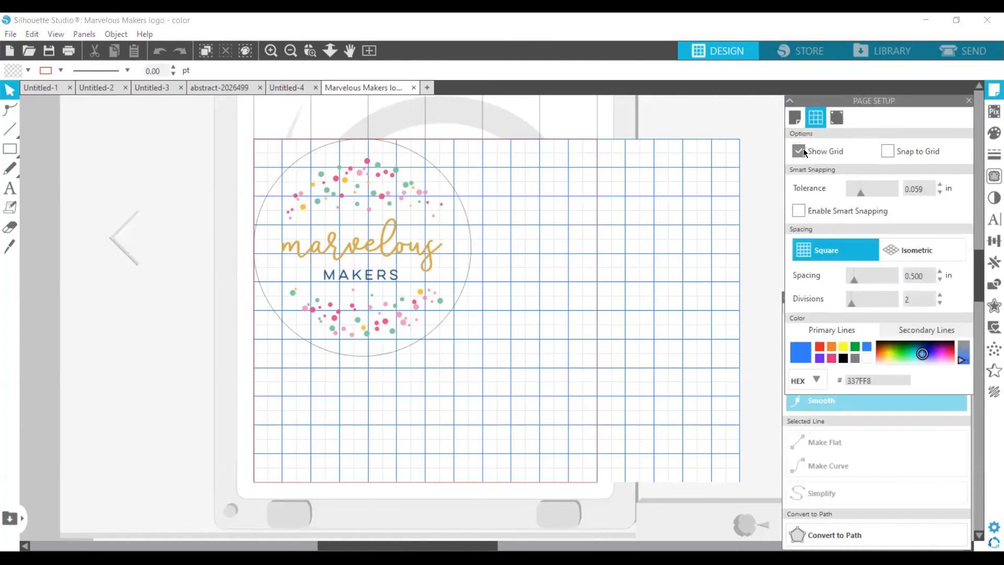
{"action": "left_click", "coordinate": [804, 148]}
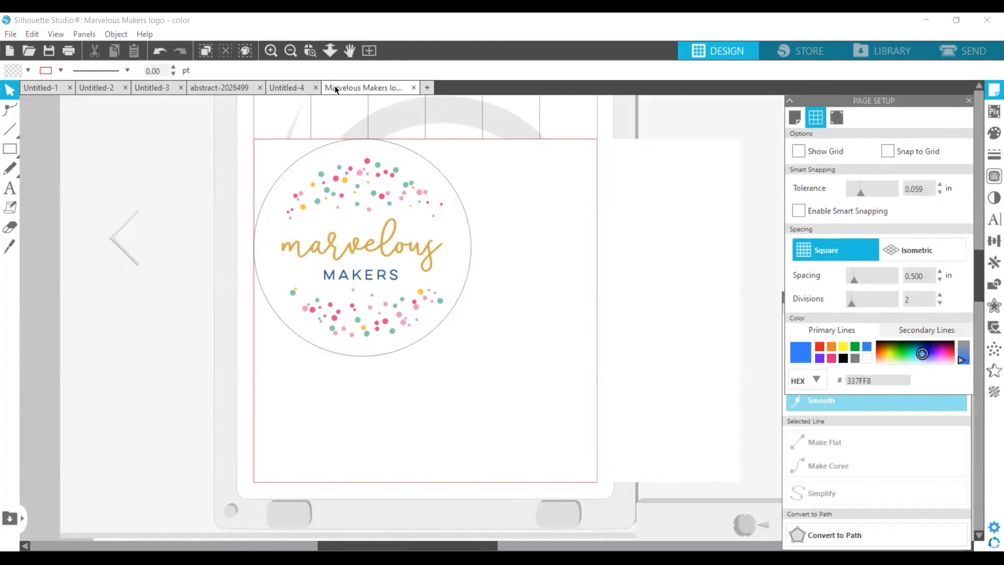
Ungroup the Marvelous Makers logo artwork inside the circle and open the line effects settings for its separate pieces
{"action": "left_click", "coordinate": [270, 50]}
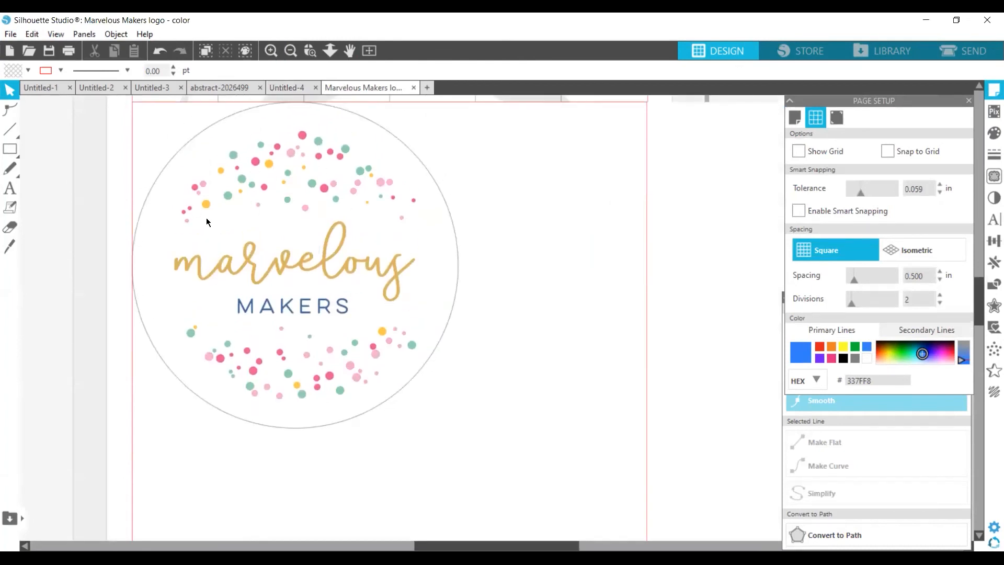
{"action": "left_click", "coordinate": [235, 160]}
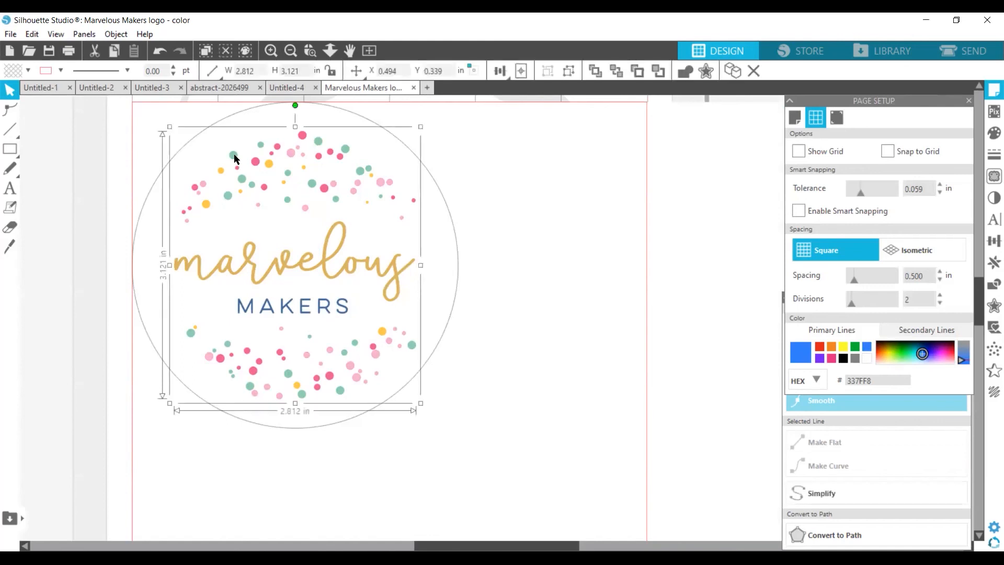
{"action": "left_click", "coordinate": [569, 72]}
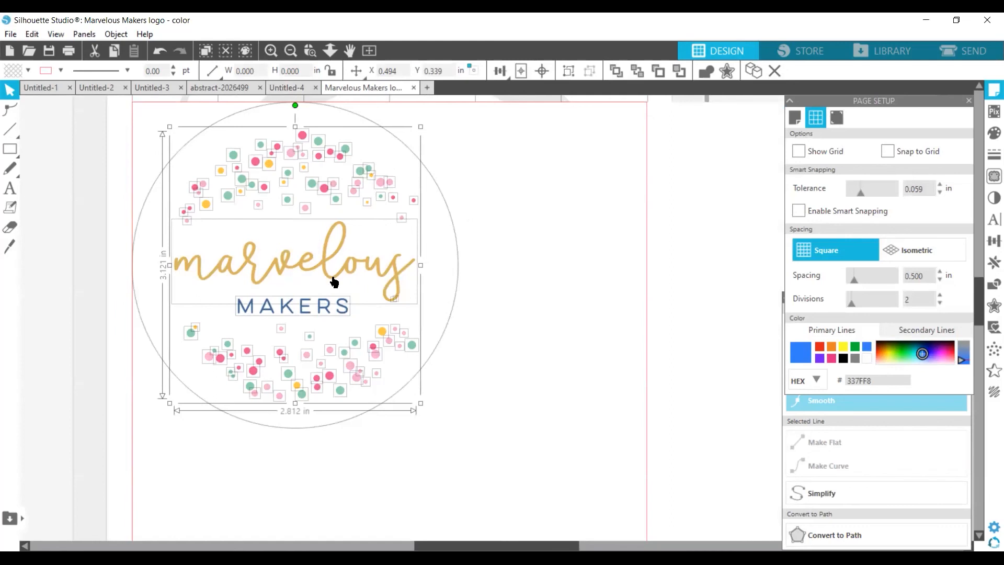
{"action": "left_click", "coordinate": [990, 398]}
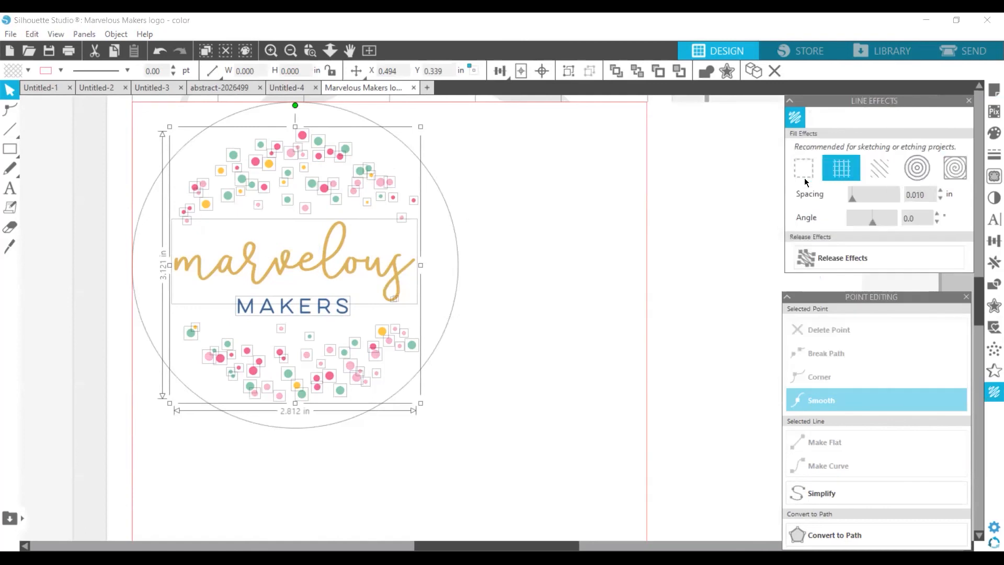
Review the logo's send settings by line color, including the sketch actions and pauses, and return to the design page
{"action": "left_click", "coordinate": [970, 50]}
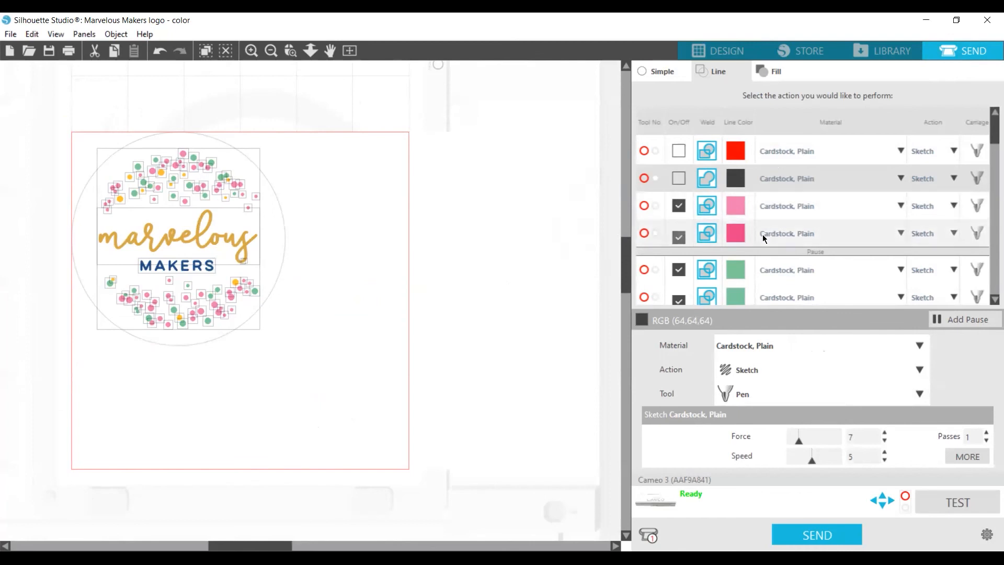
{"action": "scroll", "coordinate": [762, 239], "scroll_direction": "down", "scroll_amount": 1}
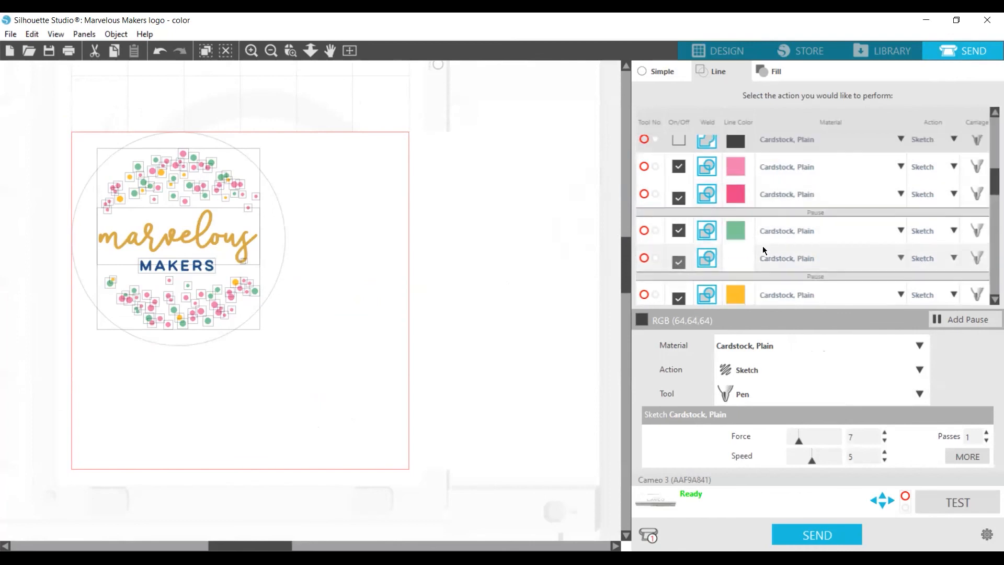
{"action": "scroll", "coordinate": [764, 250], "scroll_direction": "up", "scroll_amount": 1}
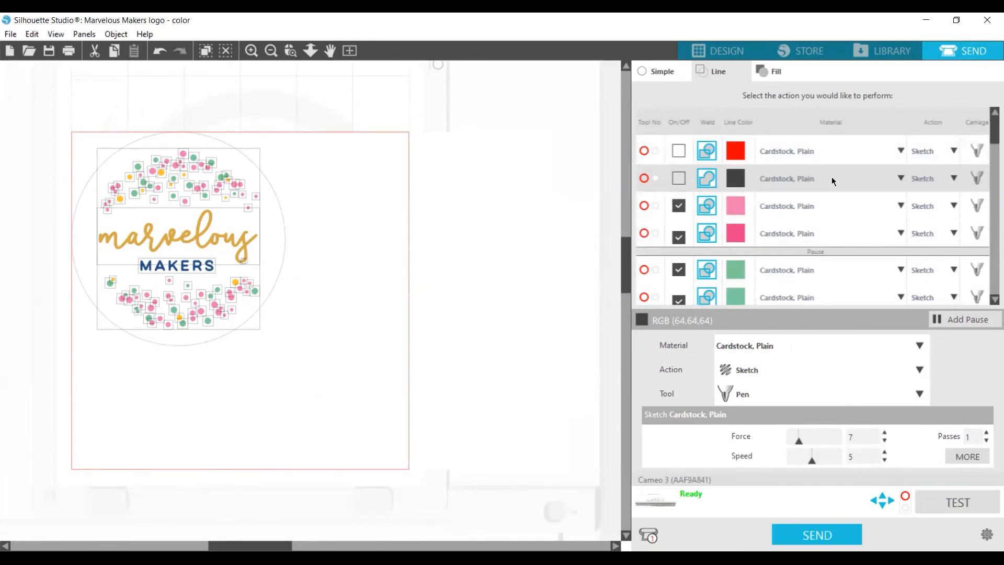
{"action": "scroll", "coordinate": [774, 271], "scroll_direction": "down", "scroll_amount": 2}
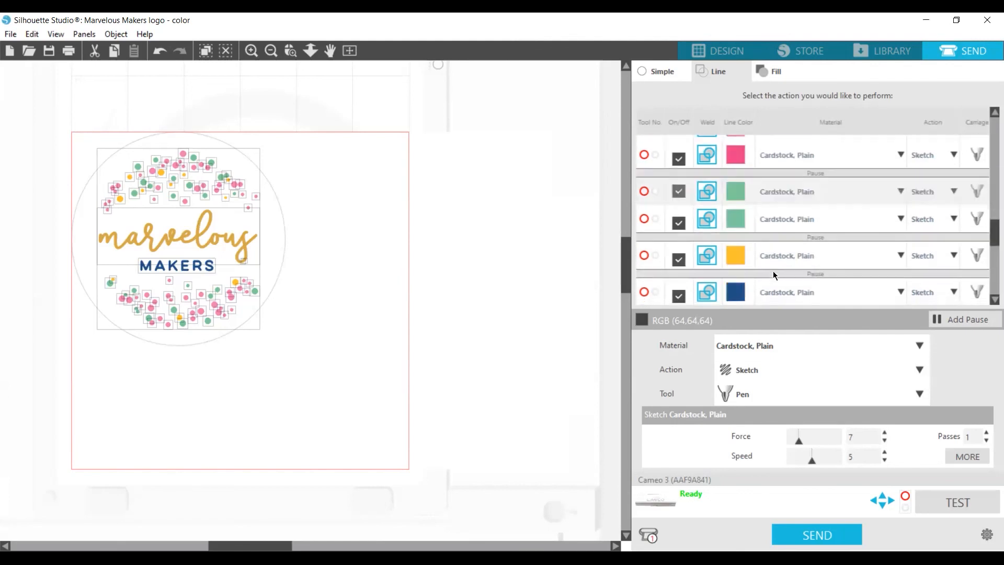
{"action": "scroll", "coordinate": [773, 271], "scroll_direction": "down", "scroll_amount": 1}
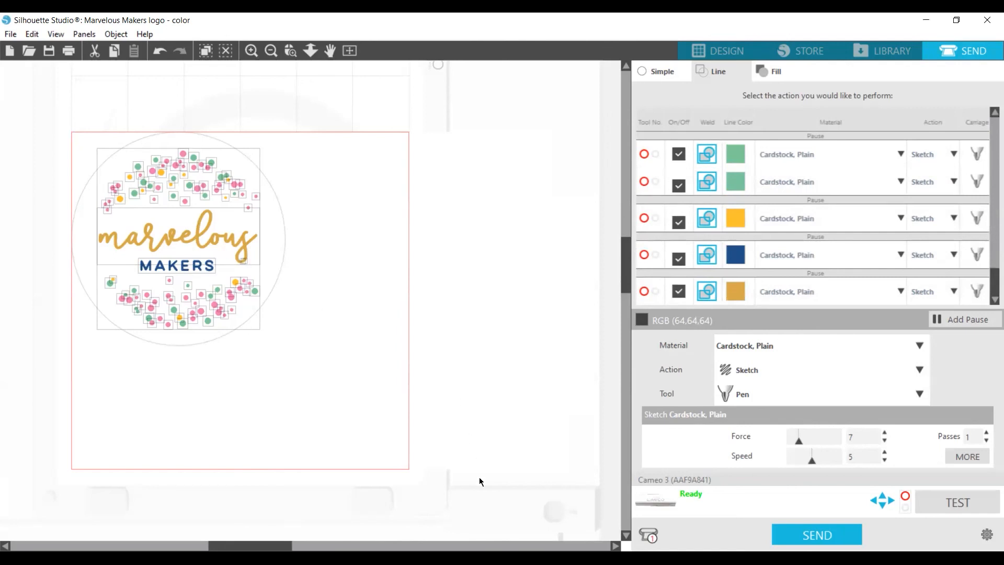
{"action": "left_click", "coordinate": [707, 50]}
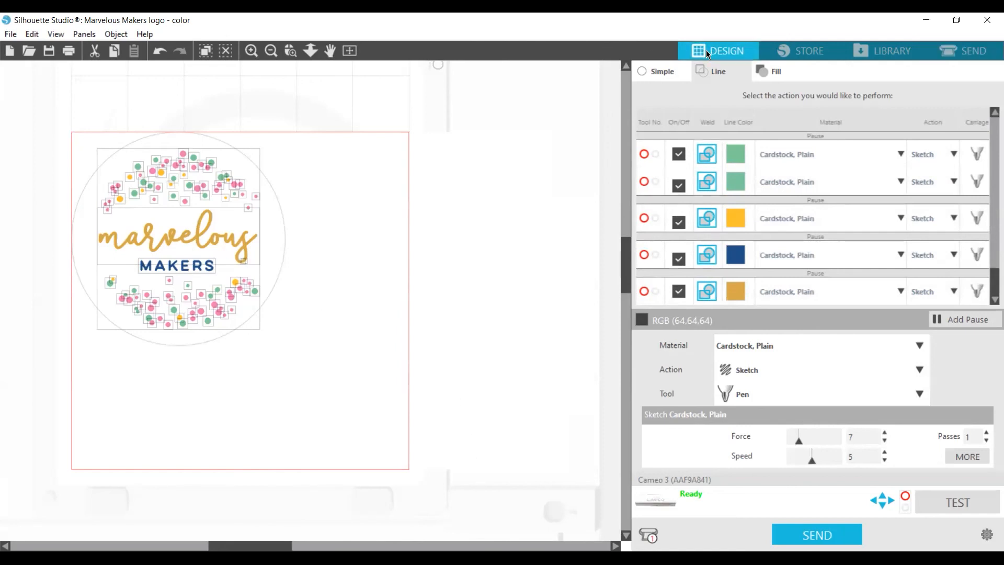